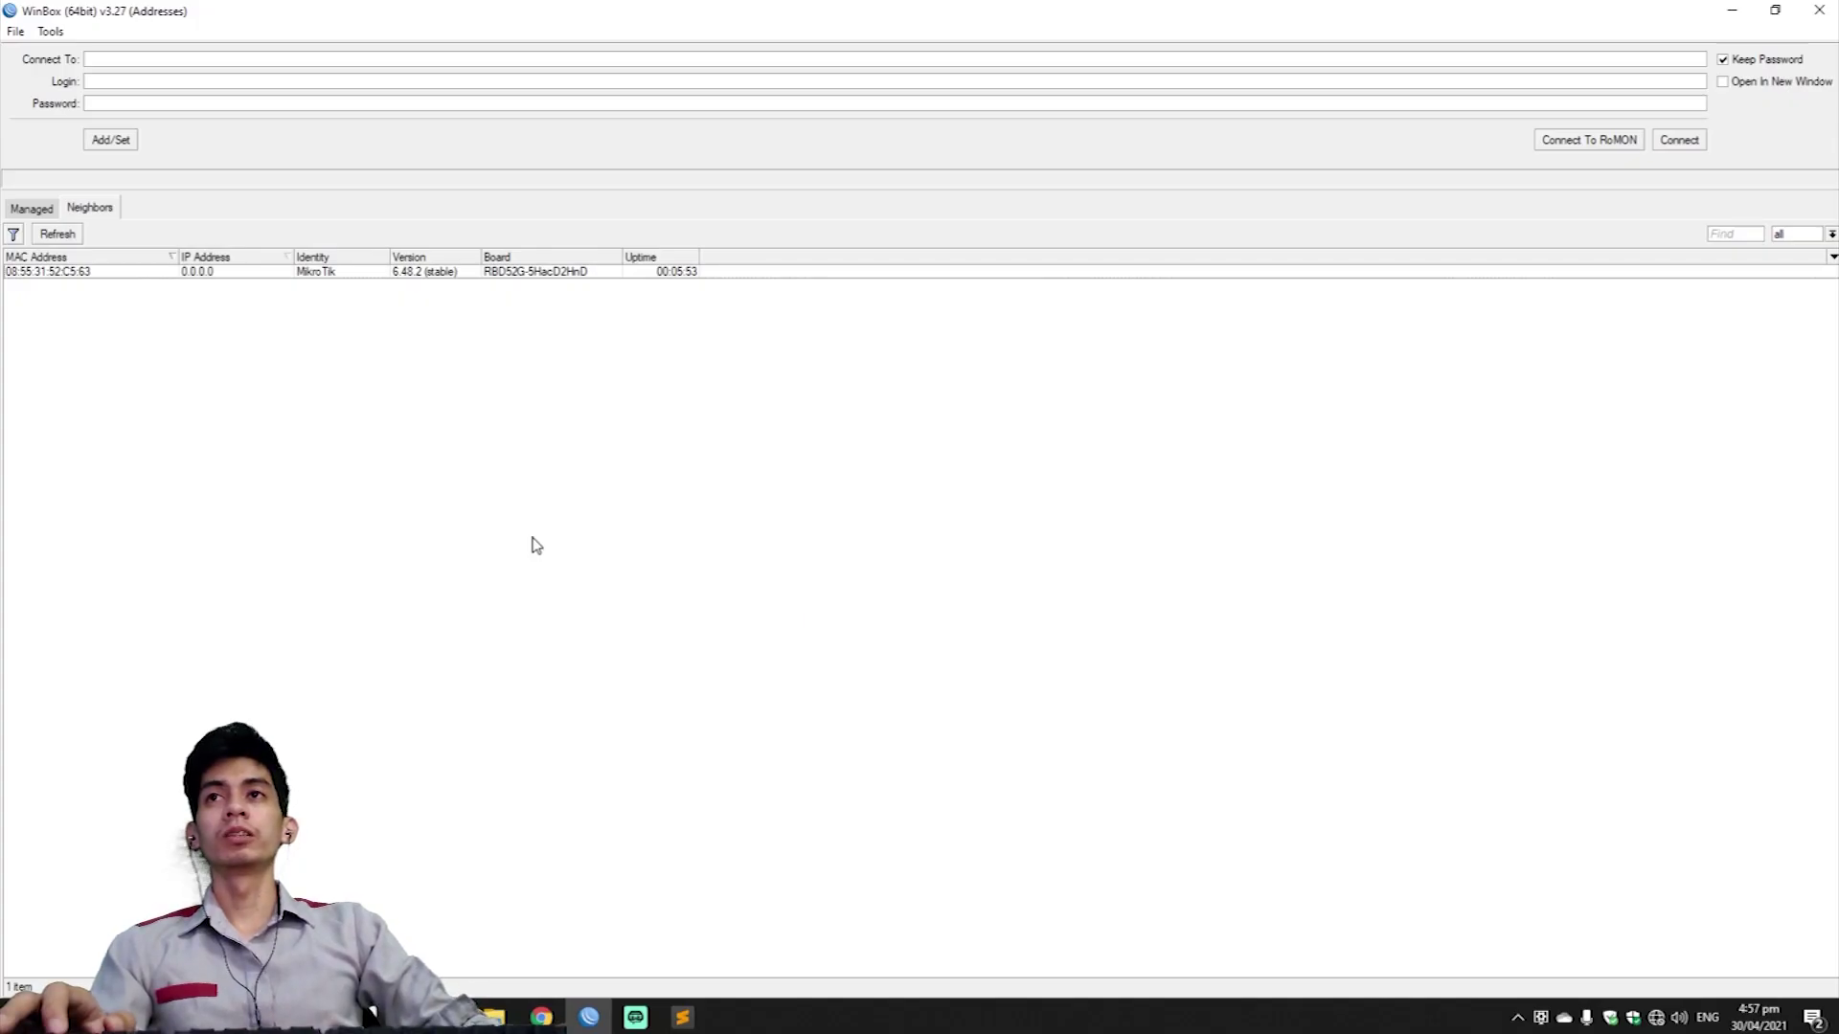
Log in to the discovered MikroTik router as admin and show its interface list.
left_click(54, 273)
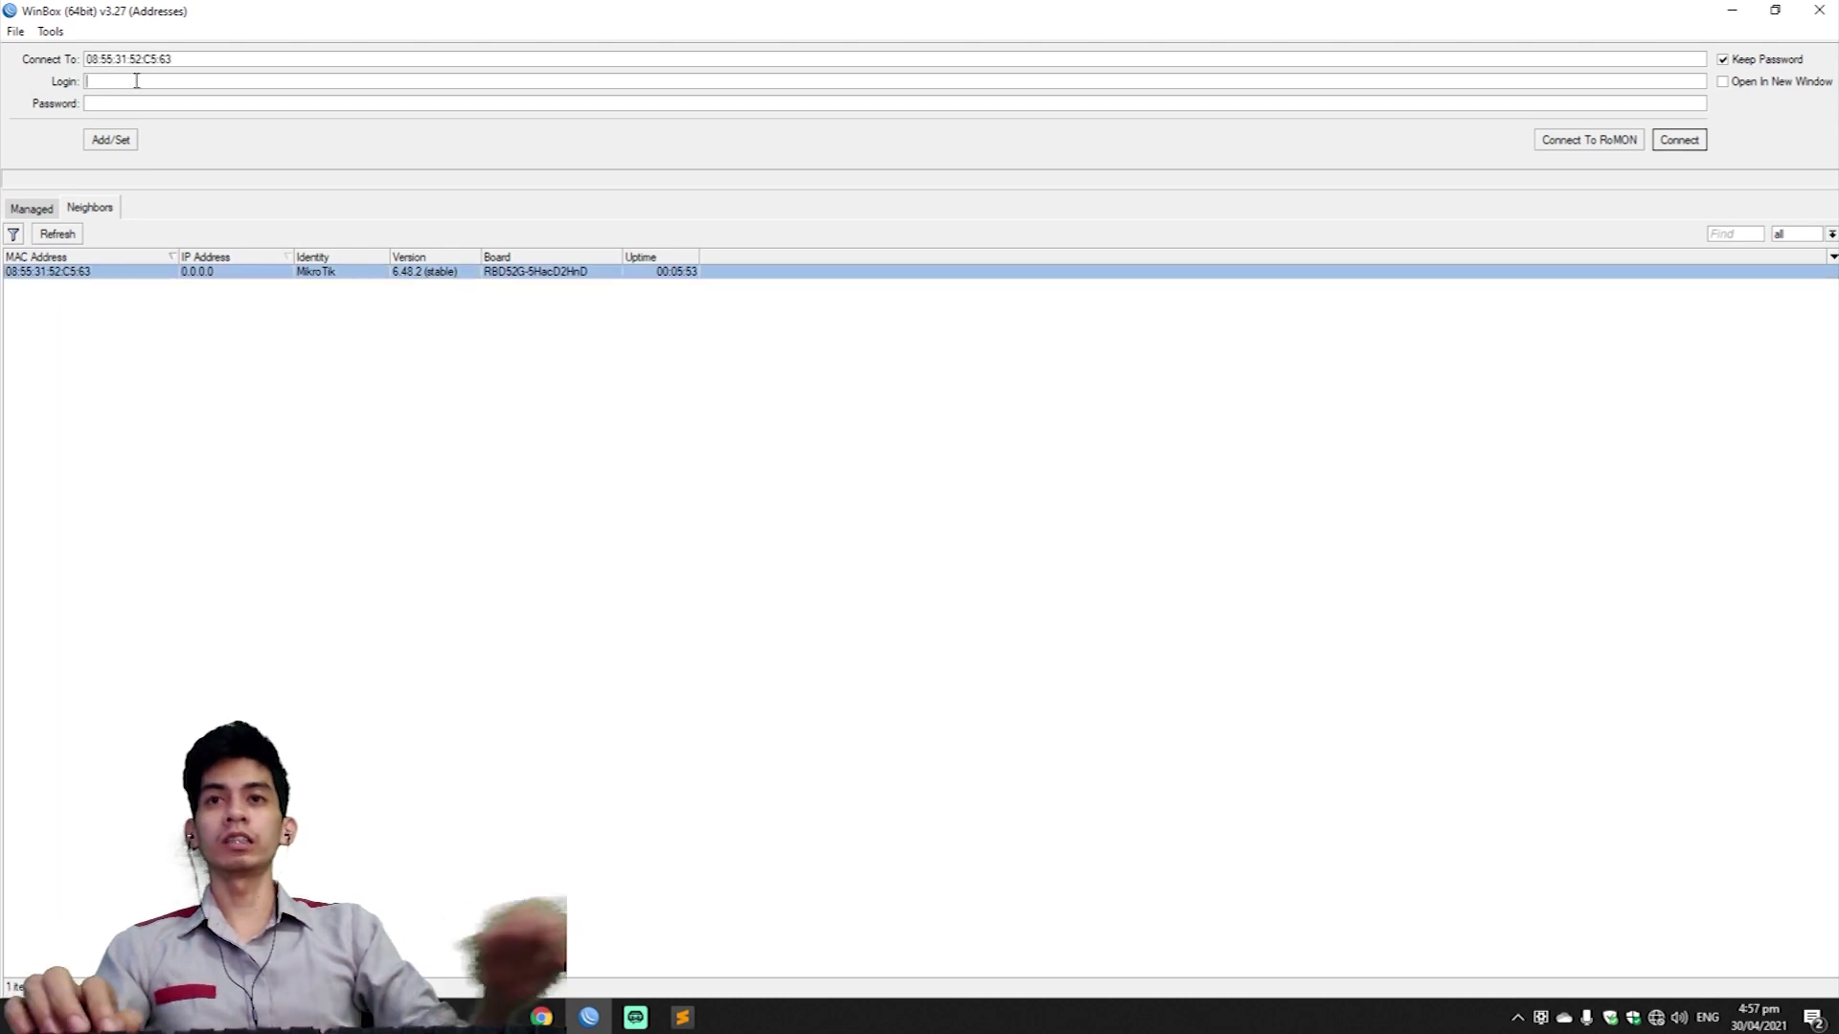
type("admin")
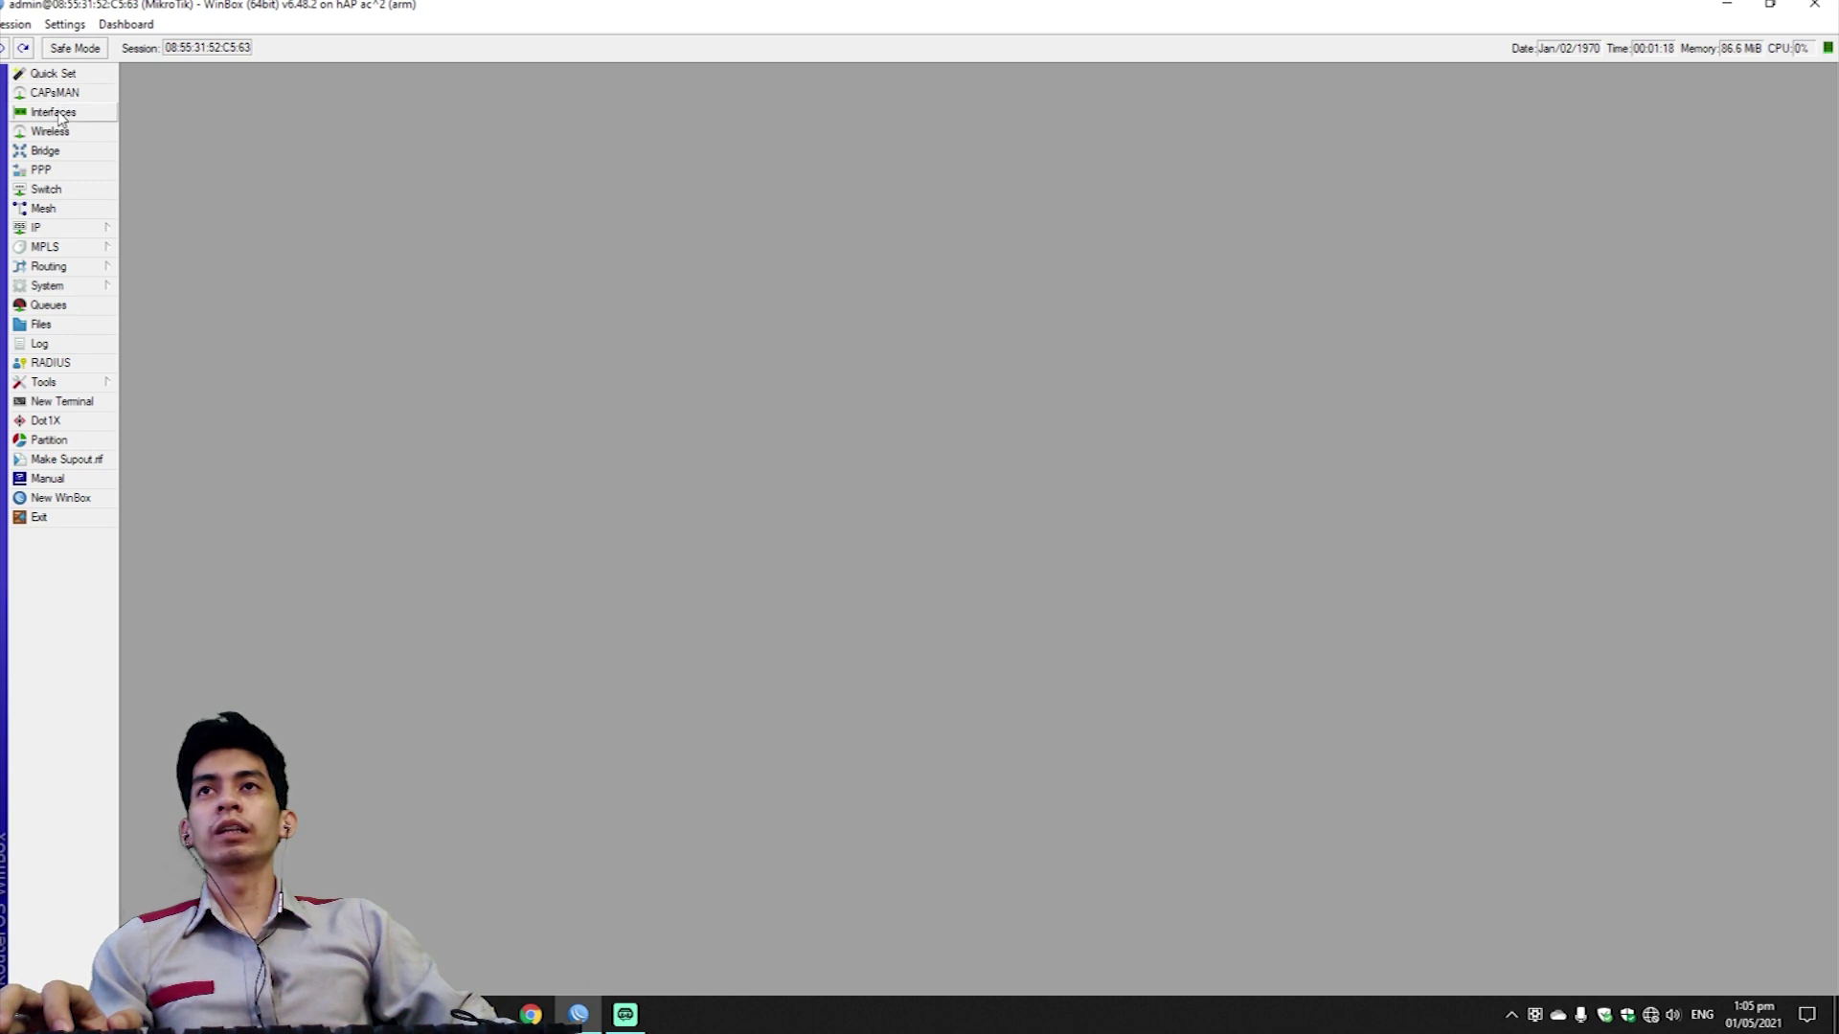
left_click(58, 113)
Rename interface ether1 to ether-ISP.
double_click(231, 182)
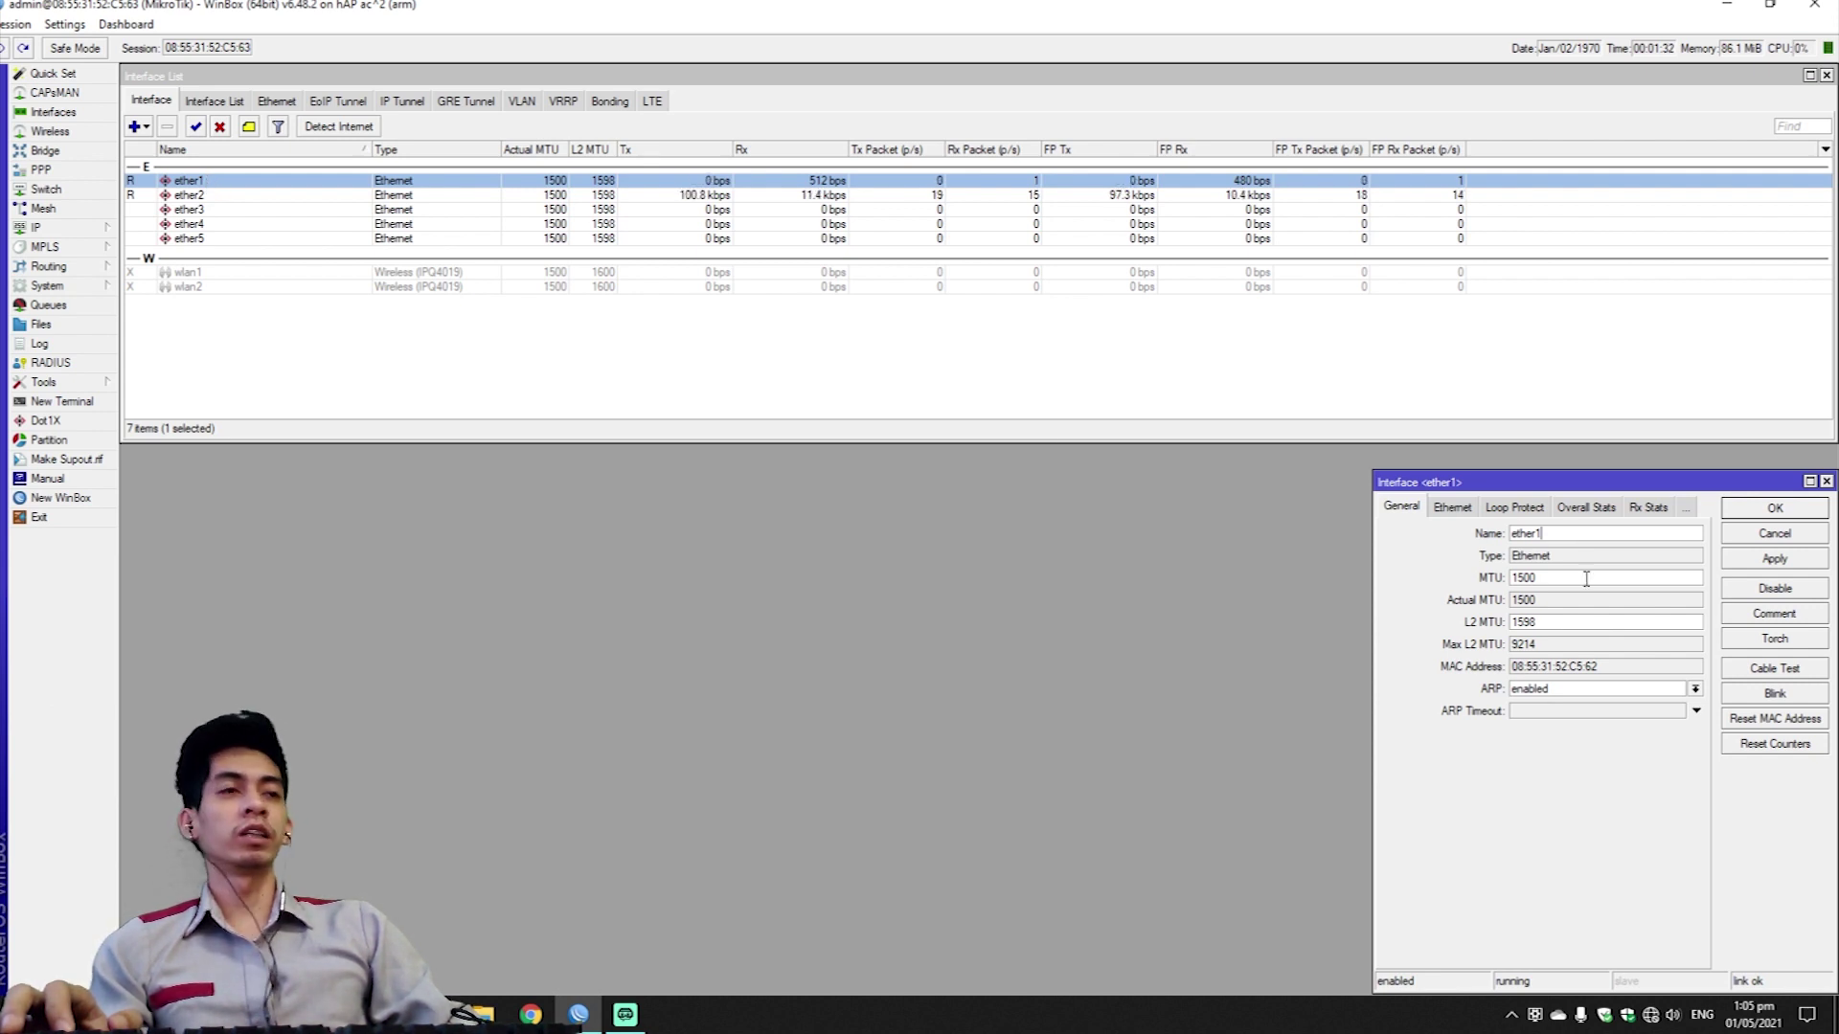
key("BackSpace")
type("-")
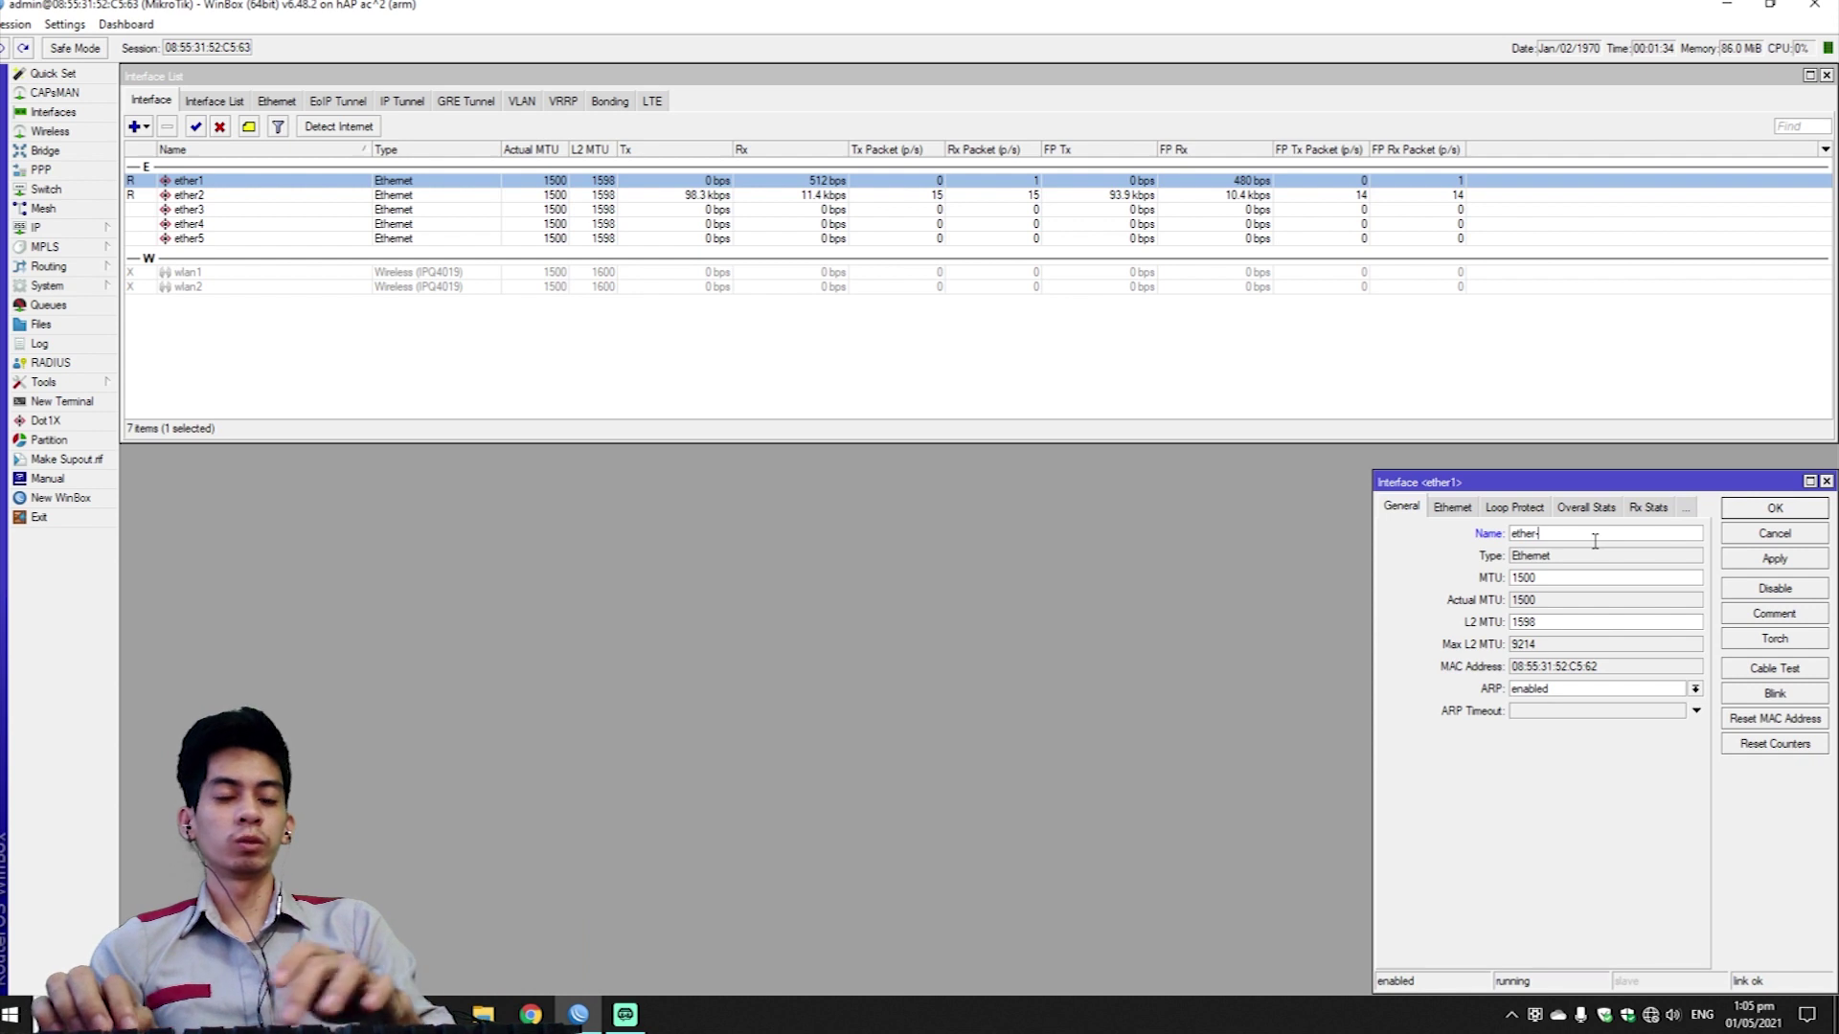
type("ISP")
key("Return")
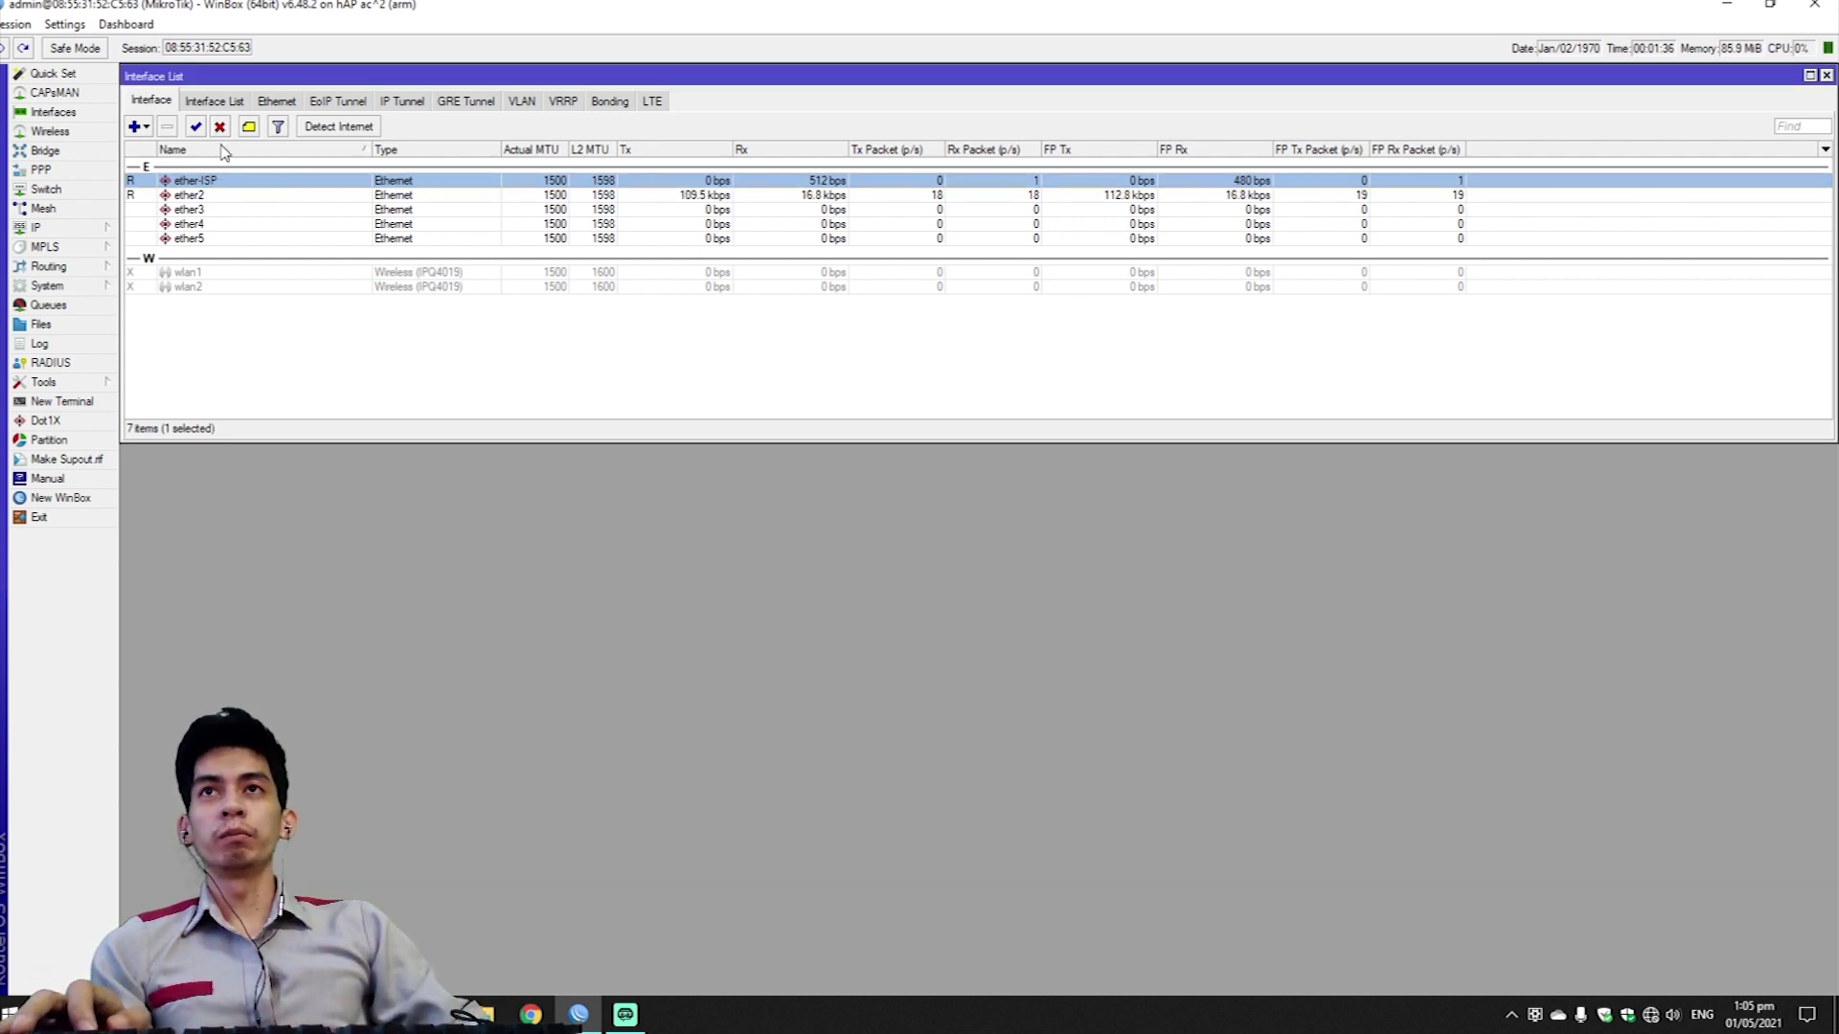
Rename interface ether5 to ether-AP.
left_click(201, 209)
left_click(206, 224)
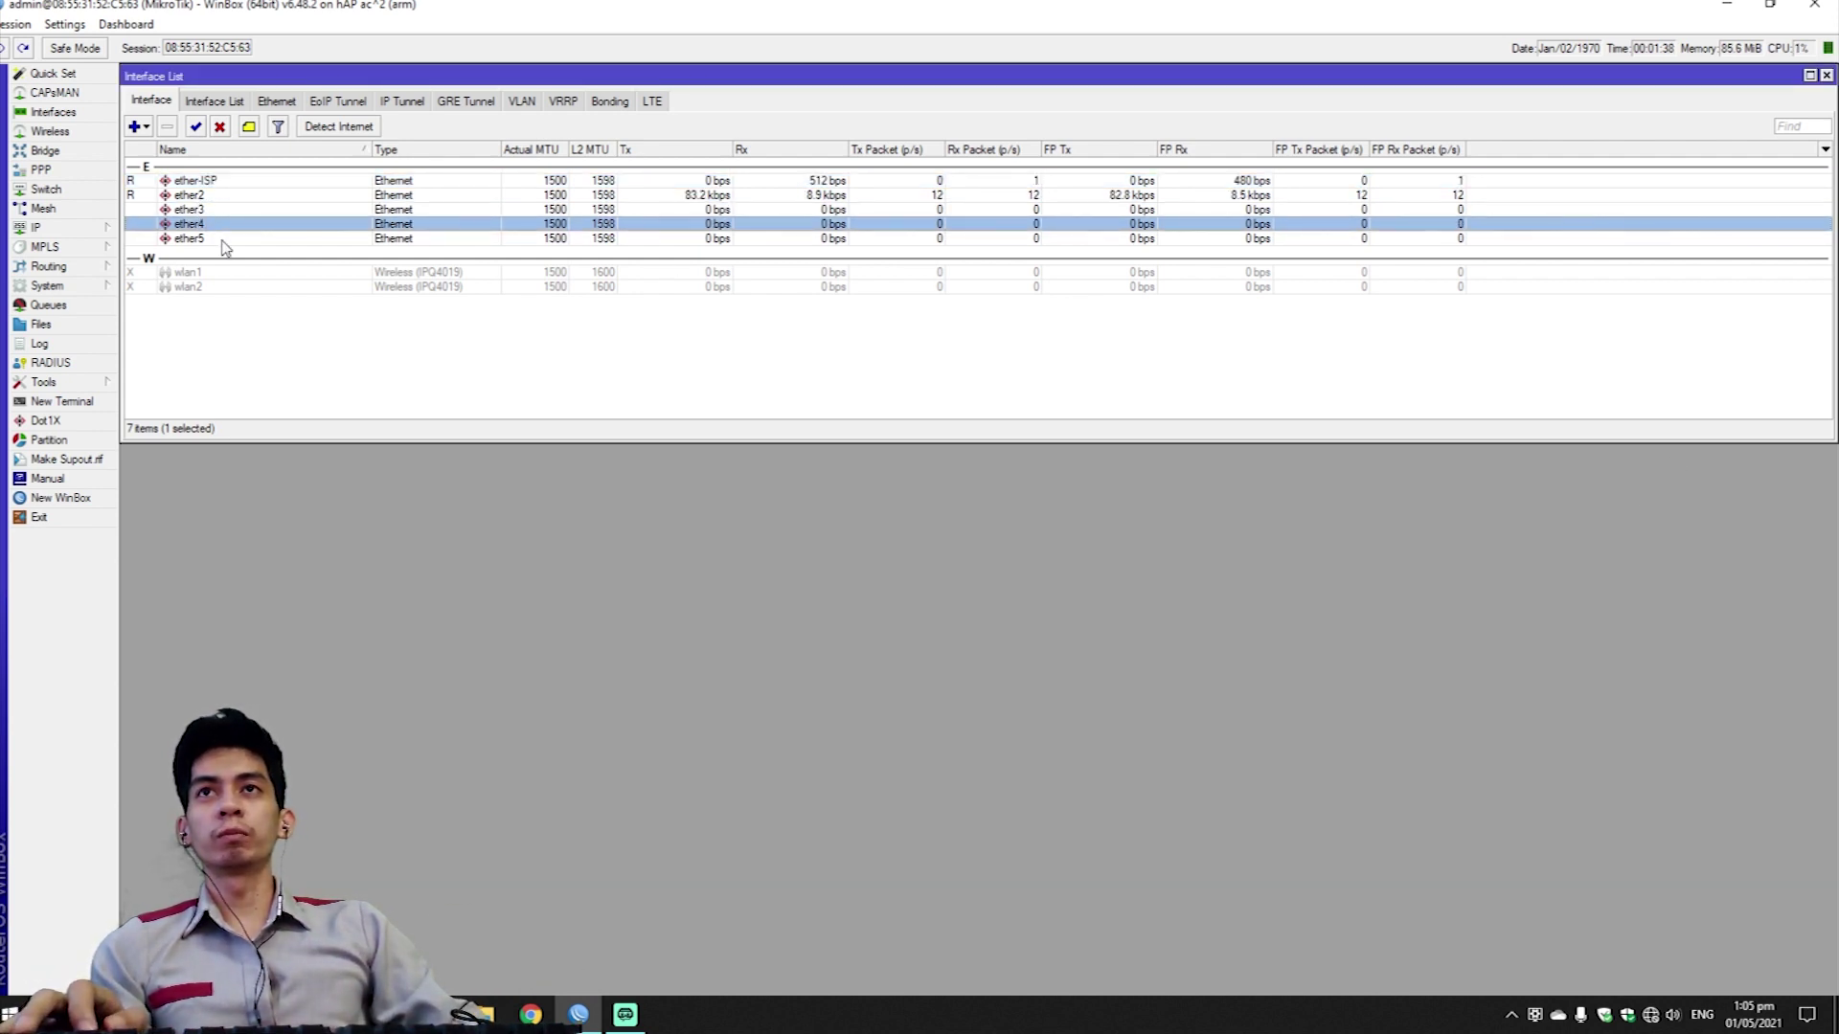
left_click(211, 239)
double_click(207, 240)
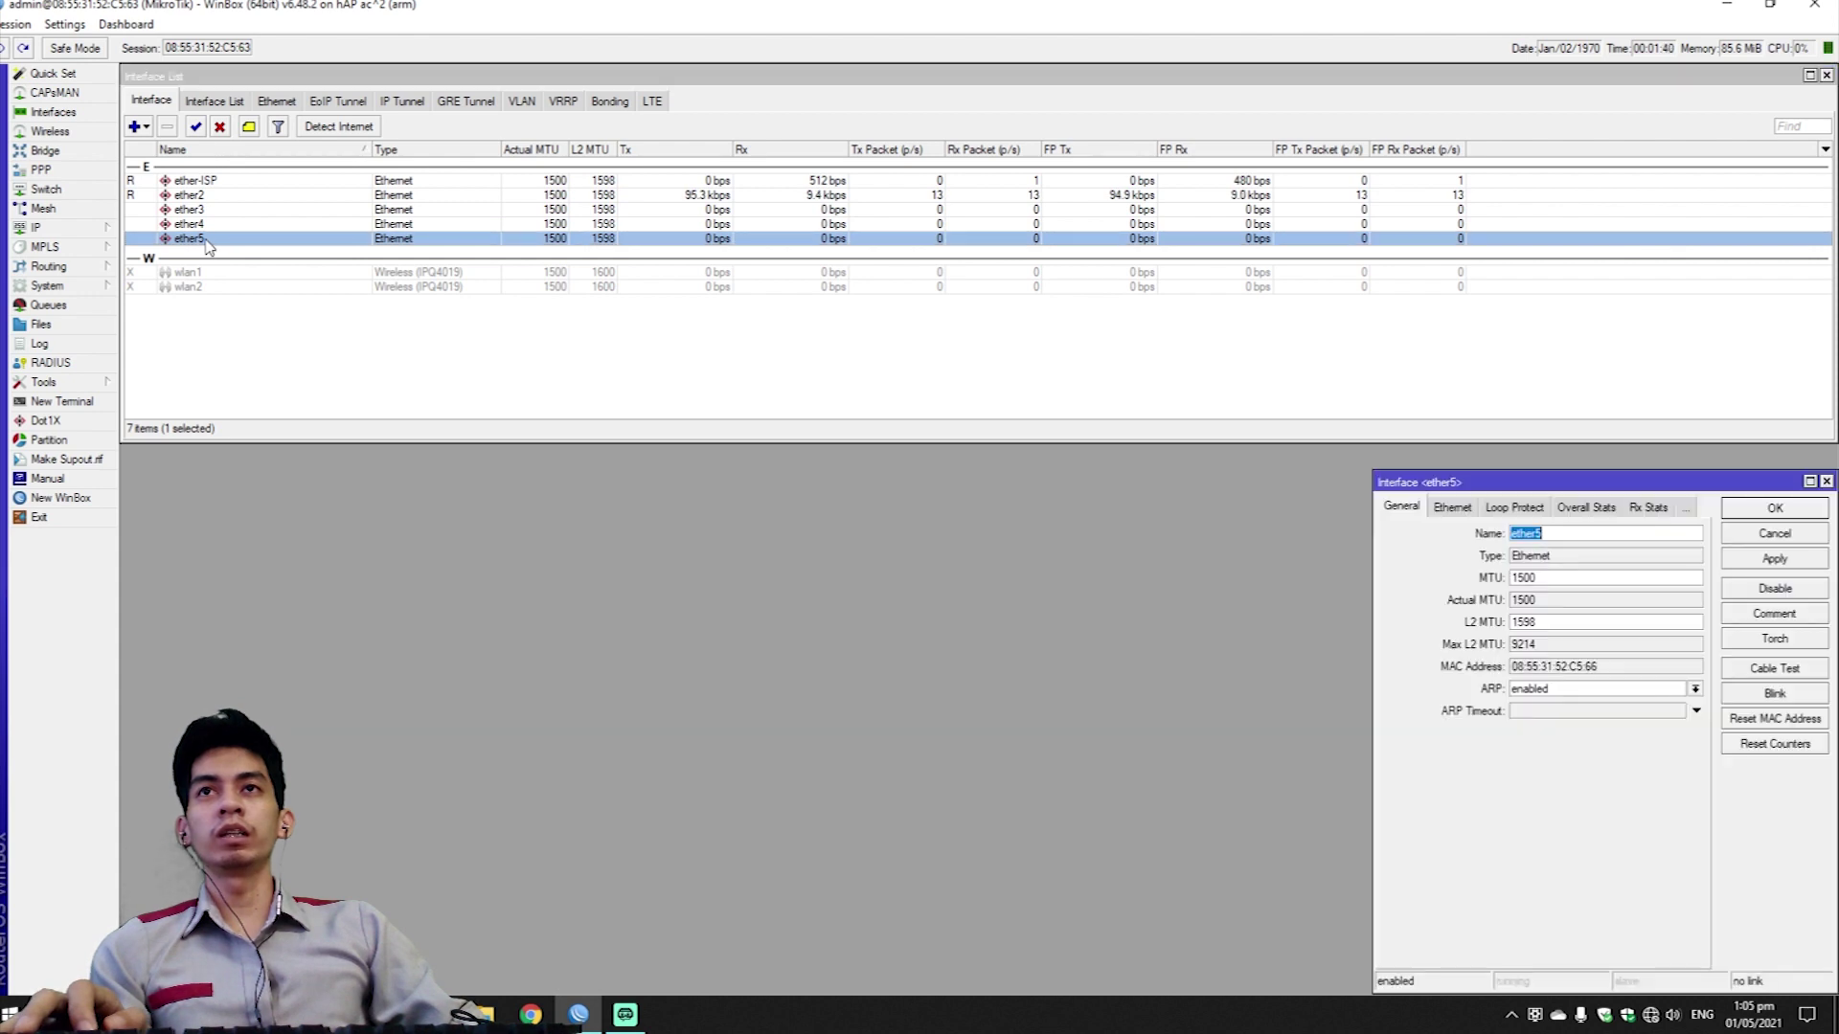
key("BackSpace")
type("-AP")
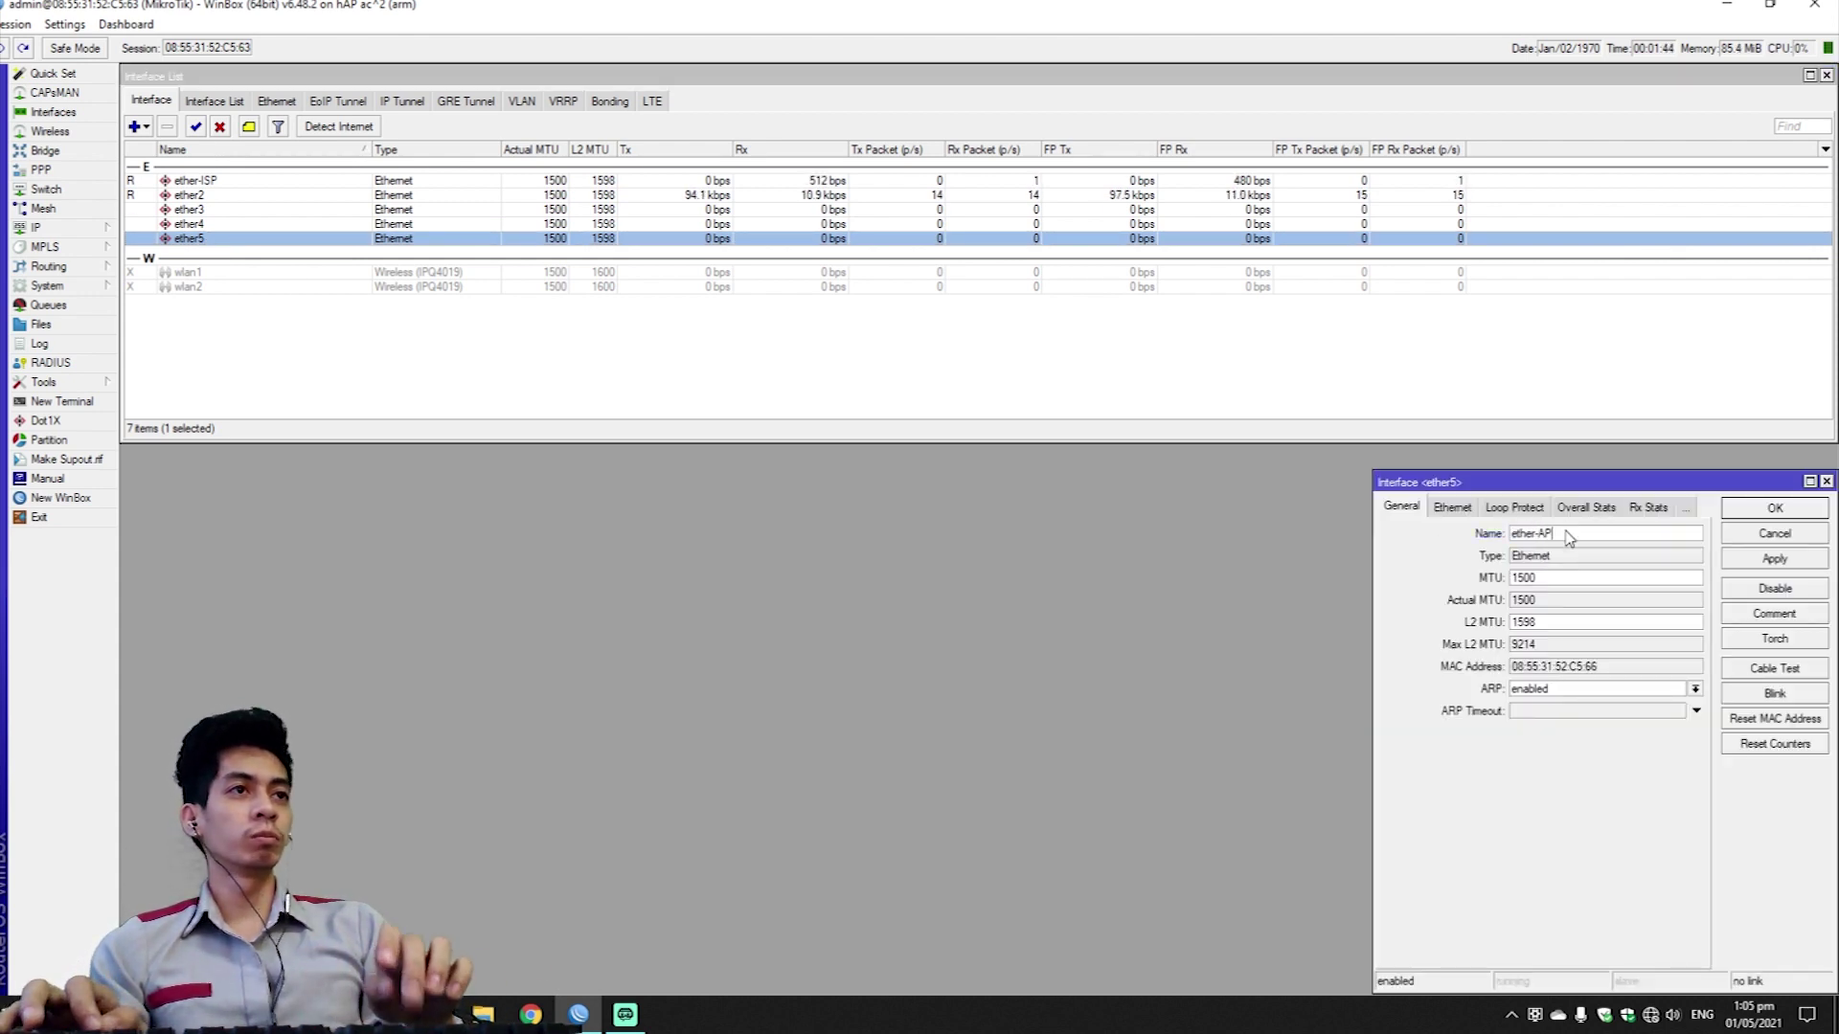
key("Return")
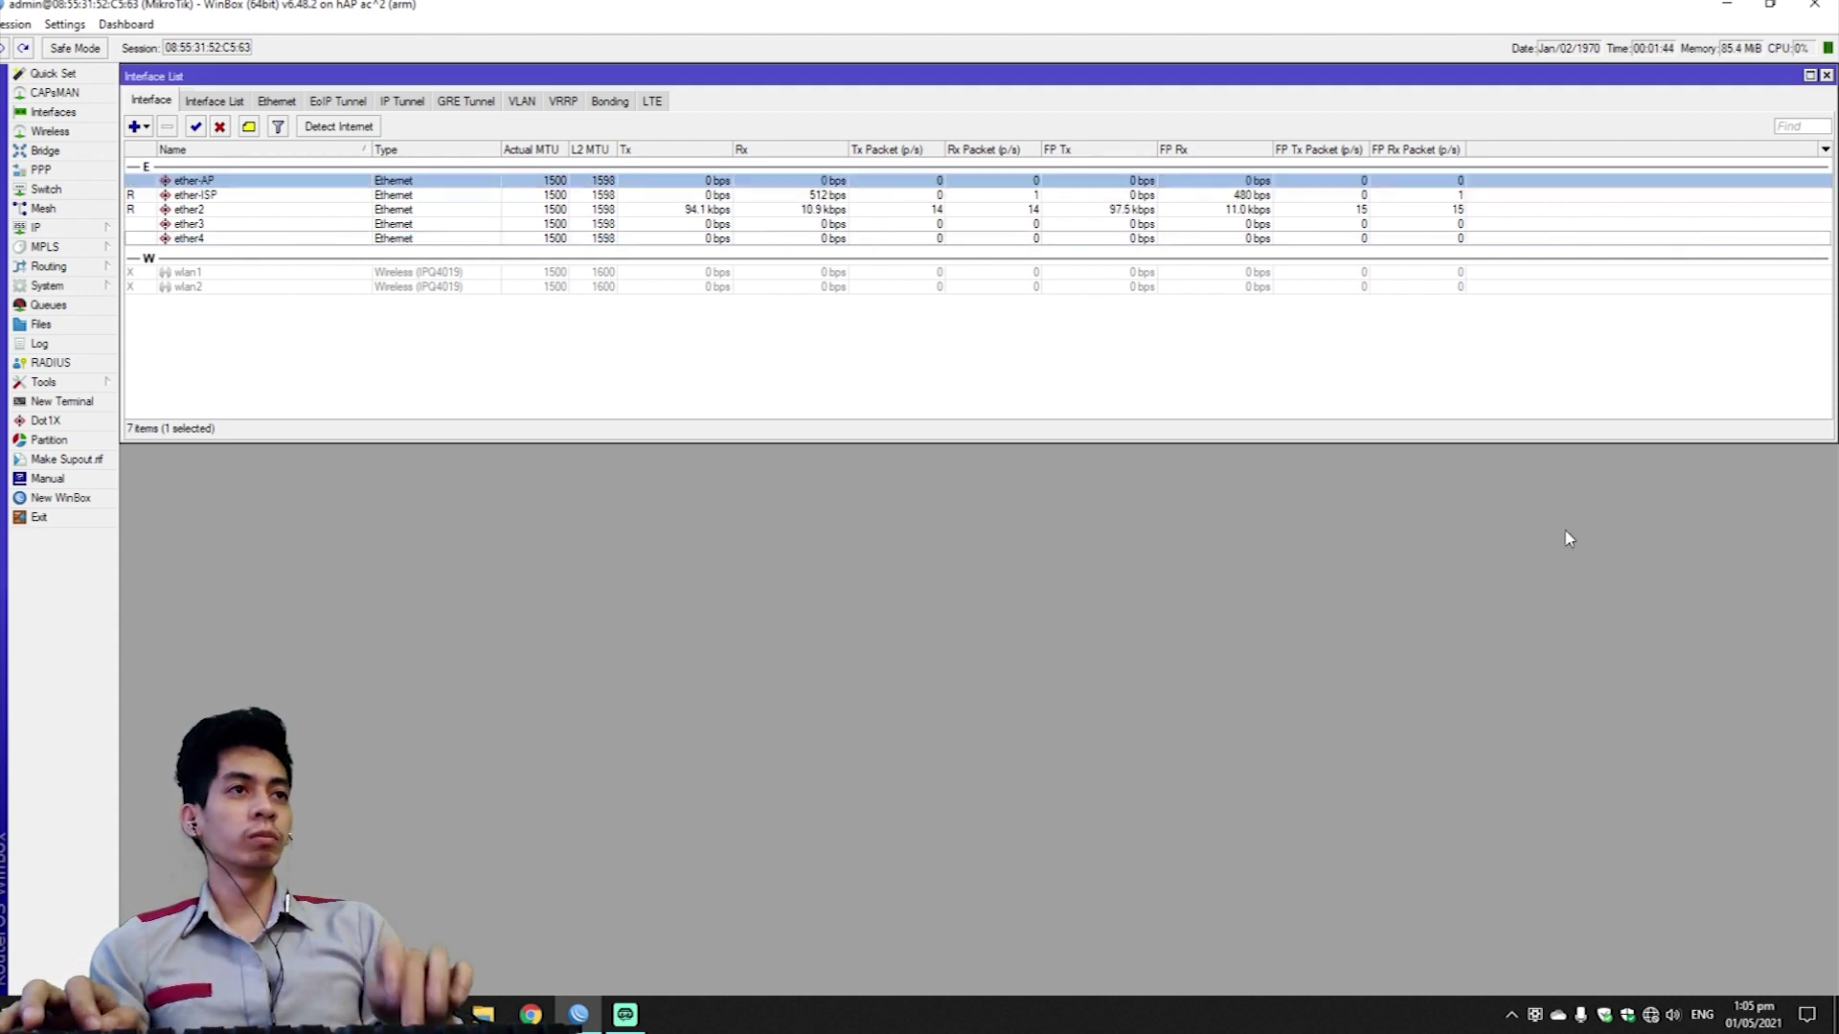
left_click(214, 287)
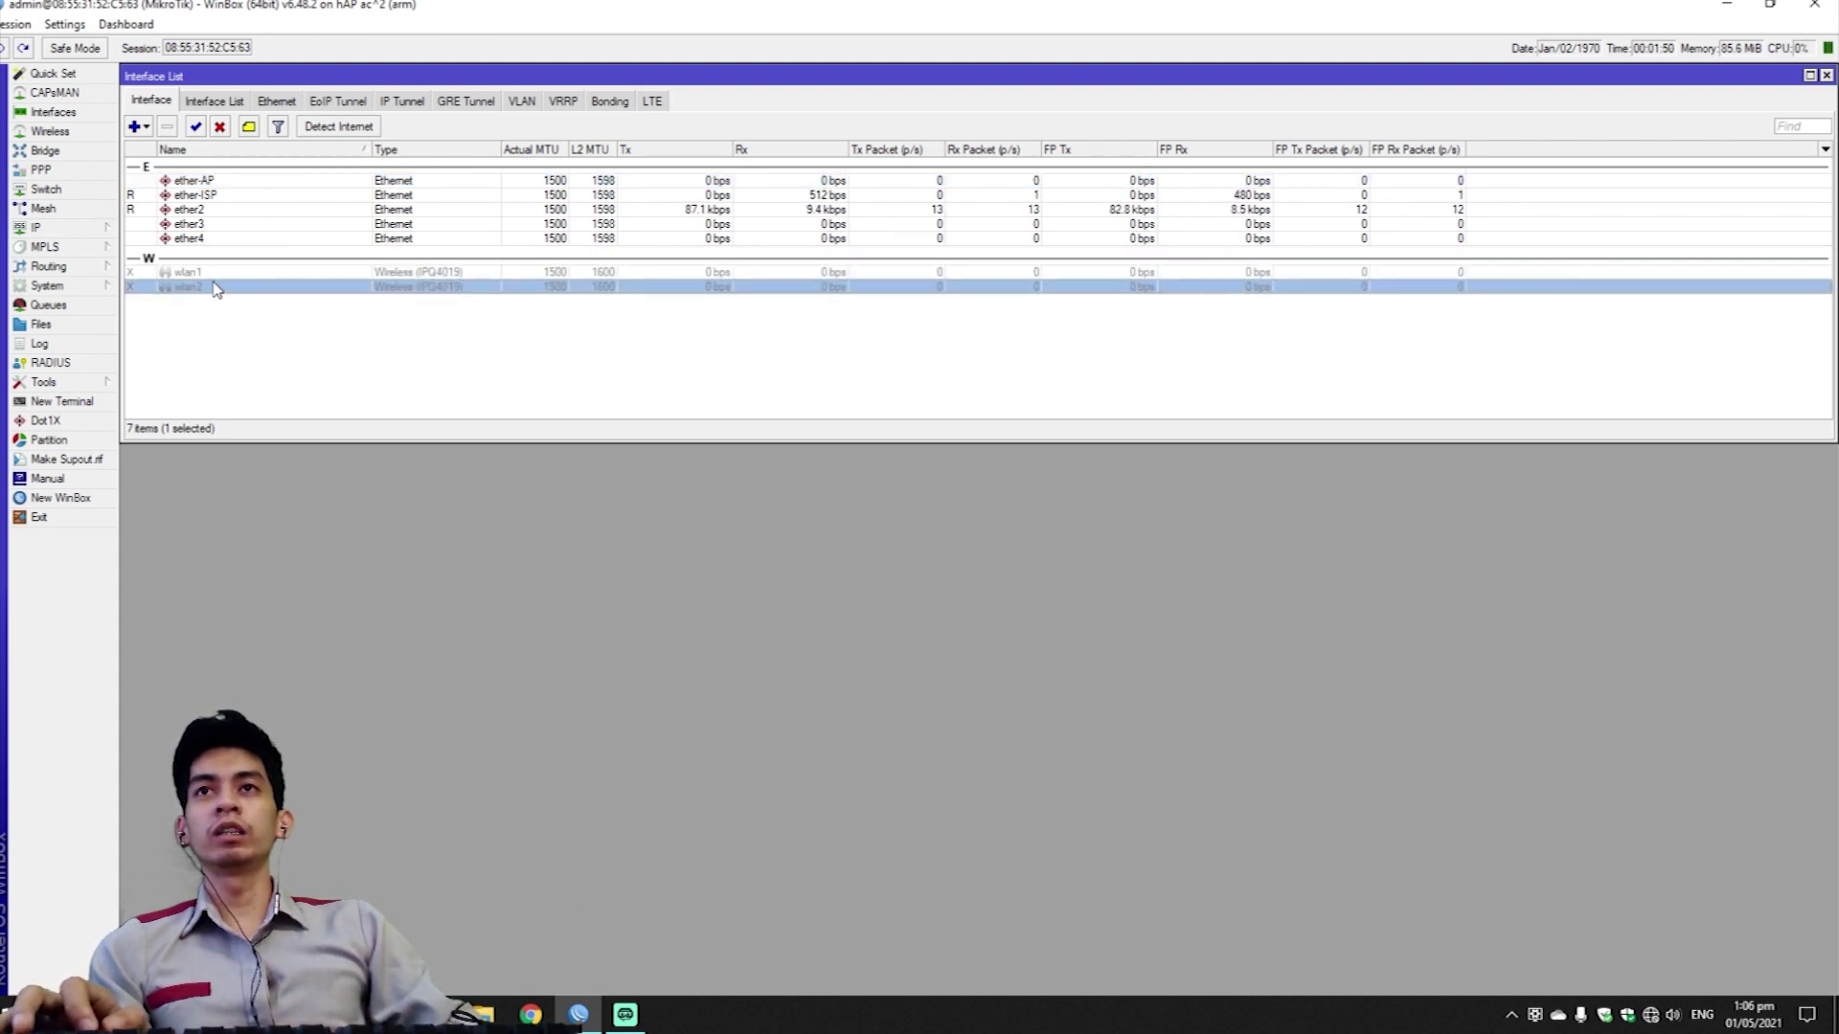
left_click(221, 326)
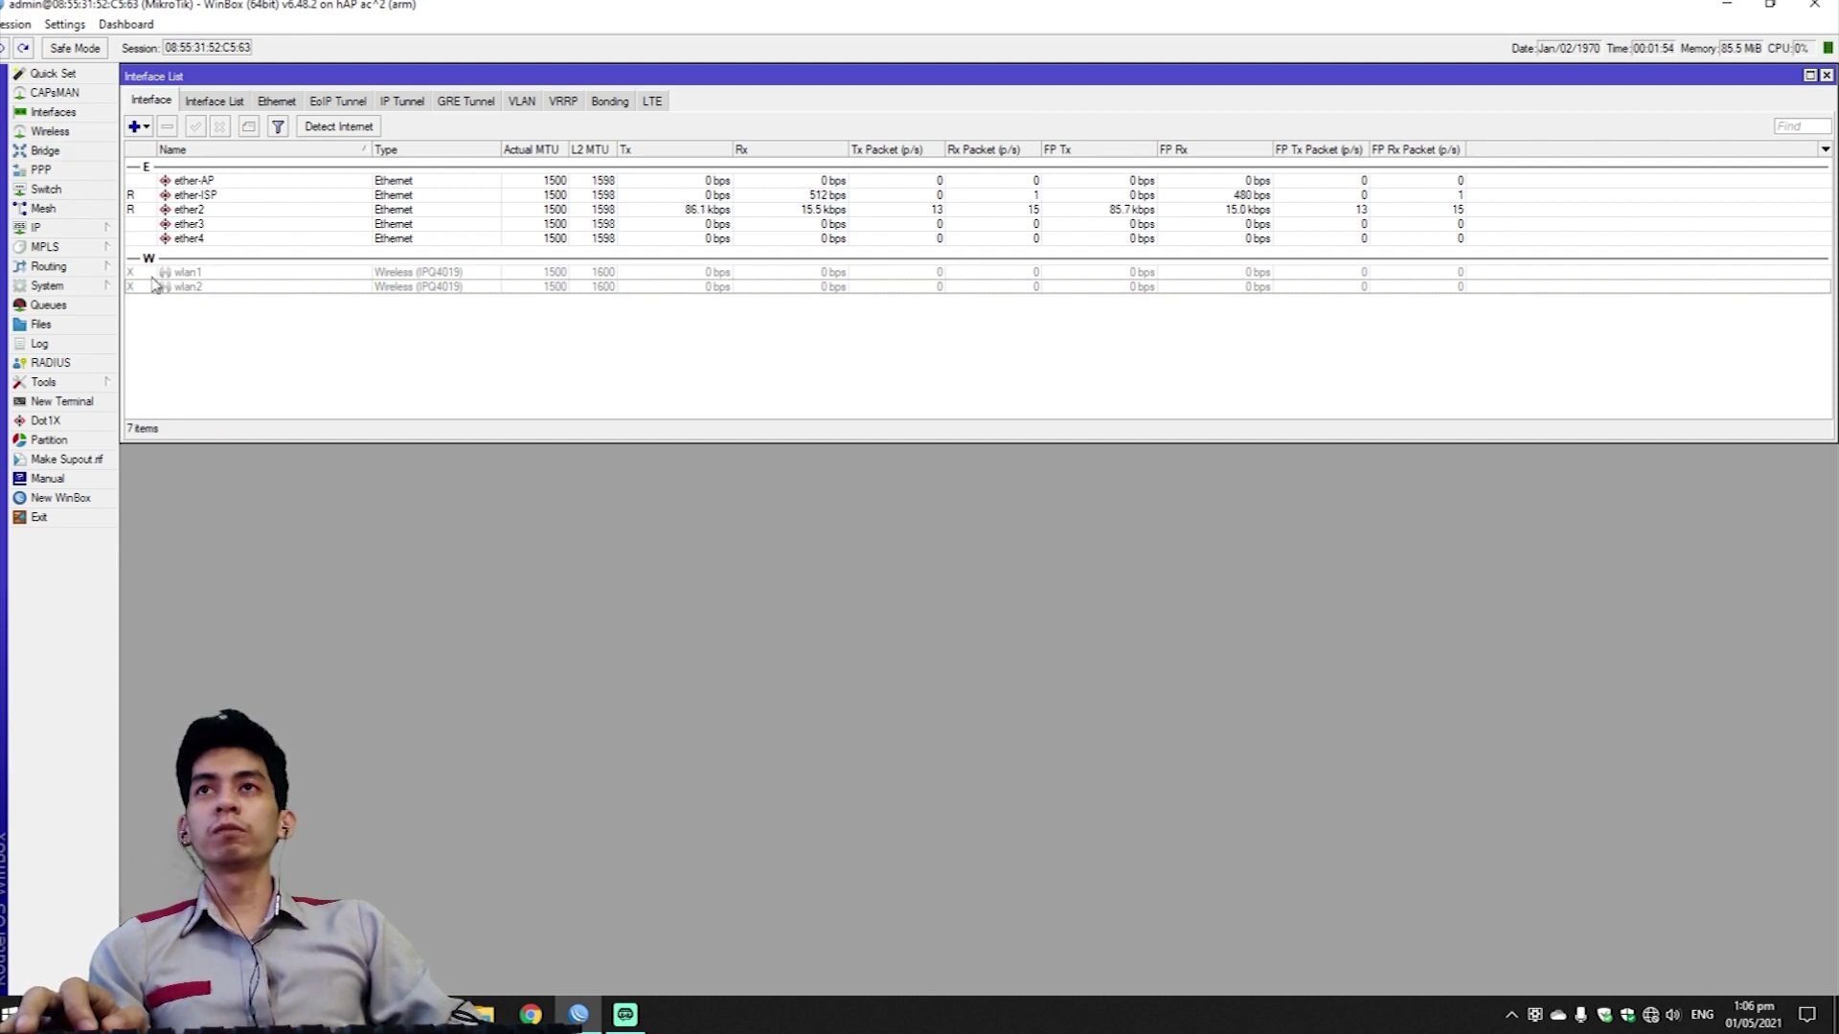
left_click(46, 152)
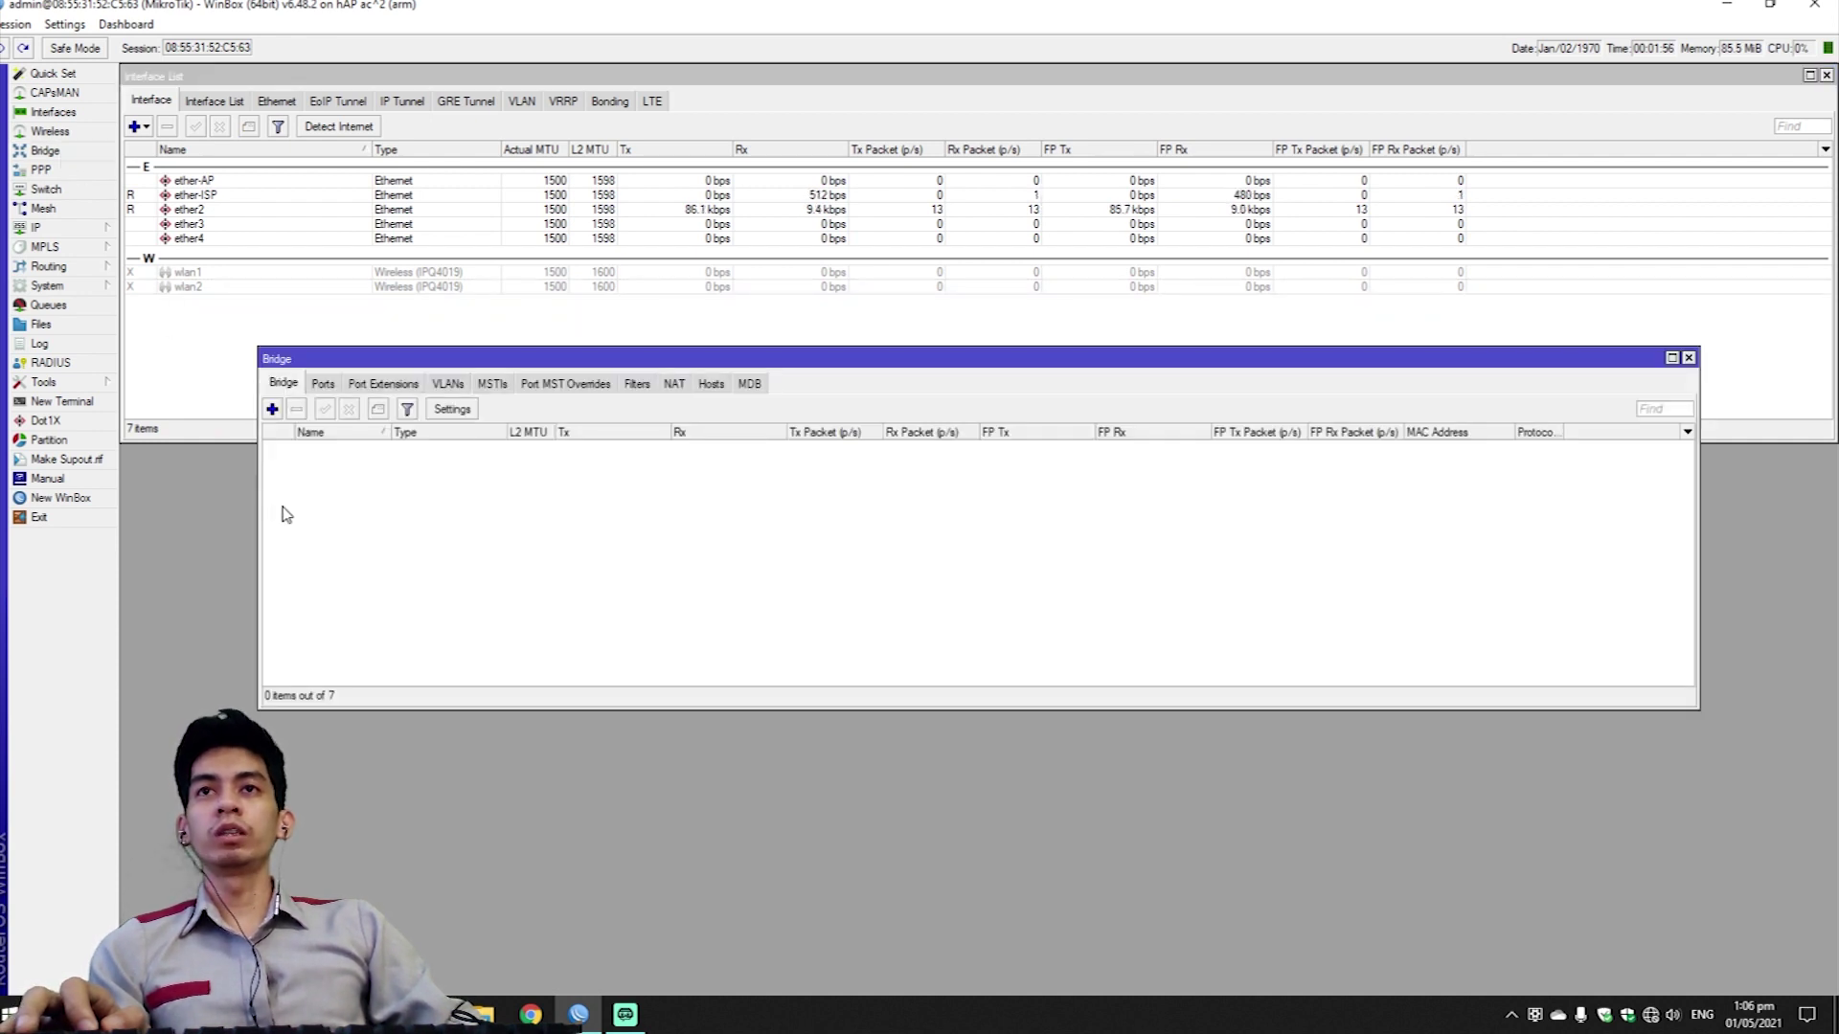
Create a bridge named bridge-pppoe.
left_click(272, 409)
left_click(932, 378)
key("BackSpace")
type("-pppoe")
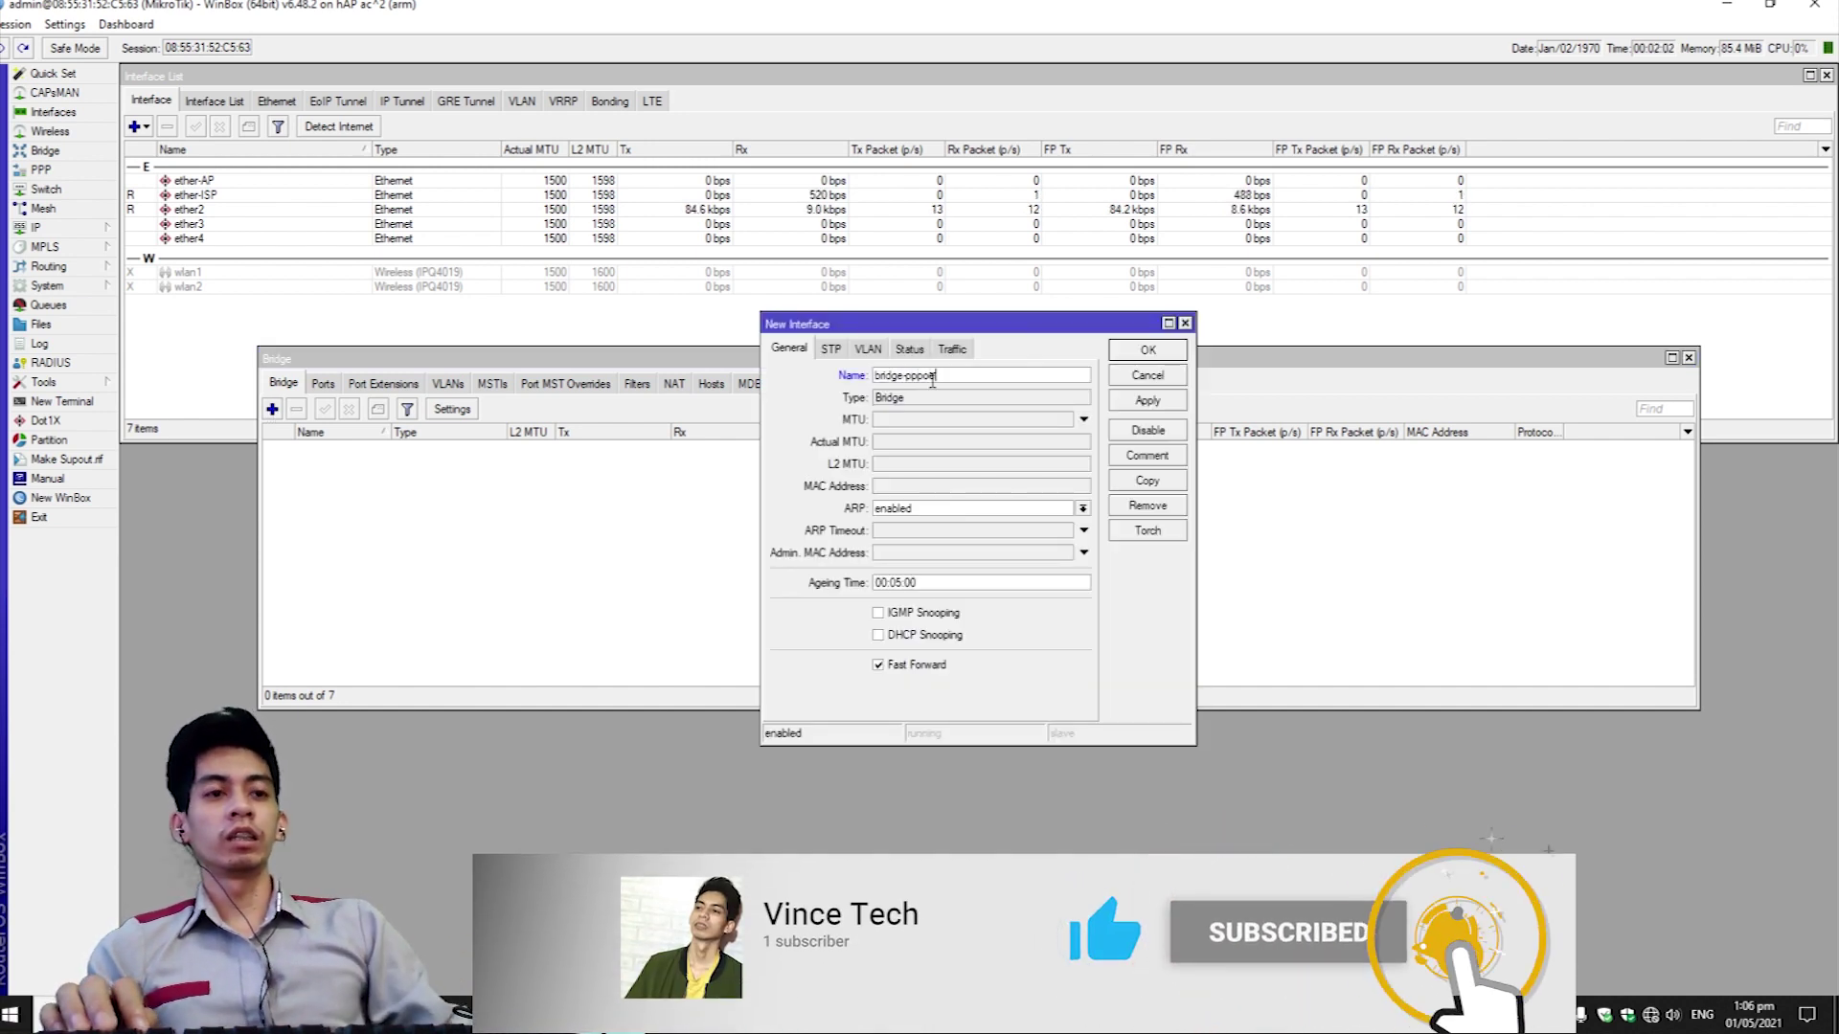
key("Return")
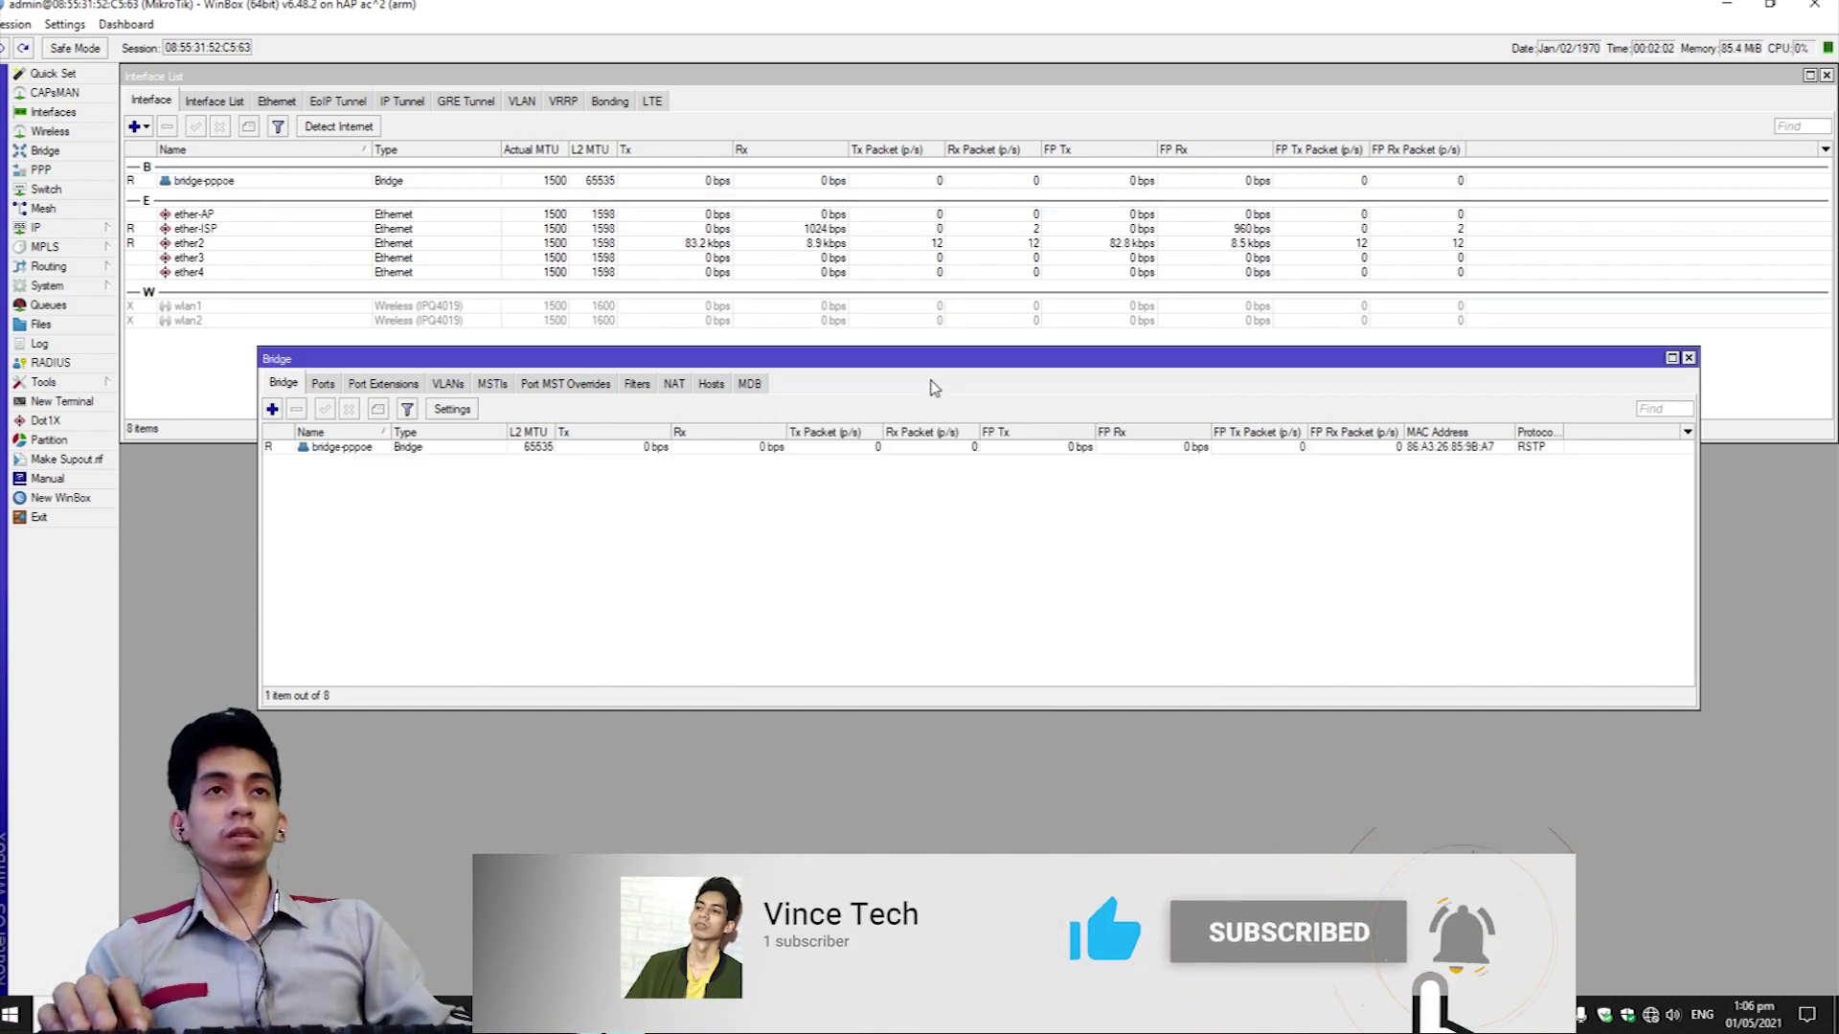
Create a second bridge named bridge-hotspot and show the empty Ports list.
left_click(272, 409)
left_click(926, 375)
key("BackSpace")
type("-")
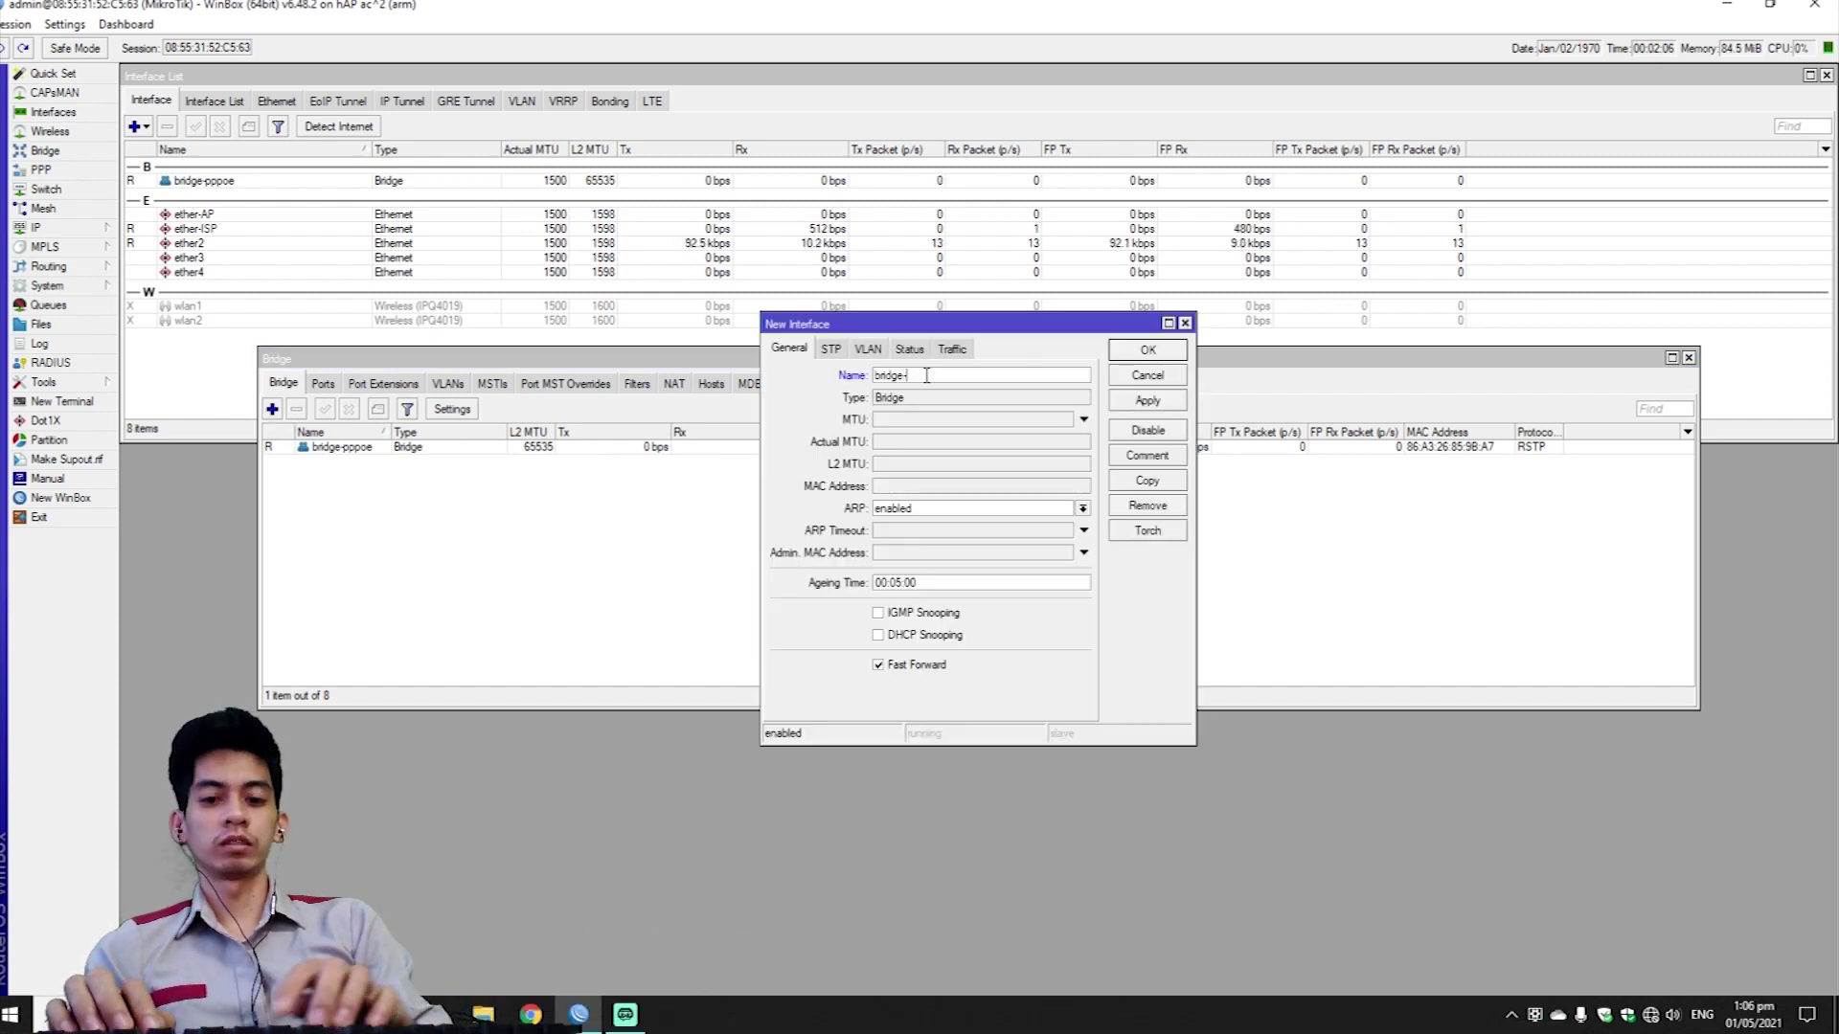
type("hotspot")
key("Return")
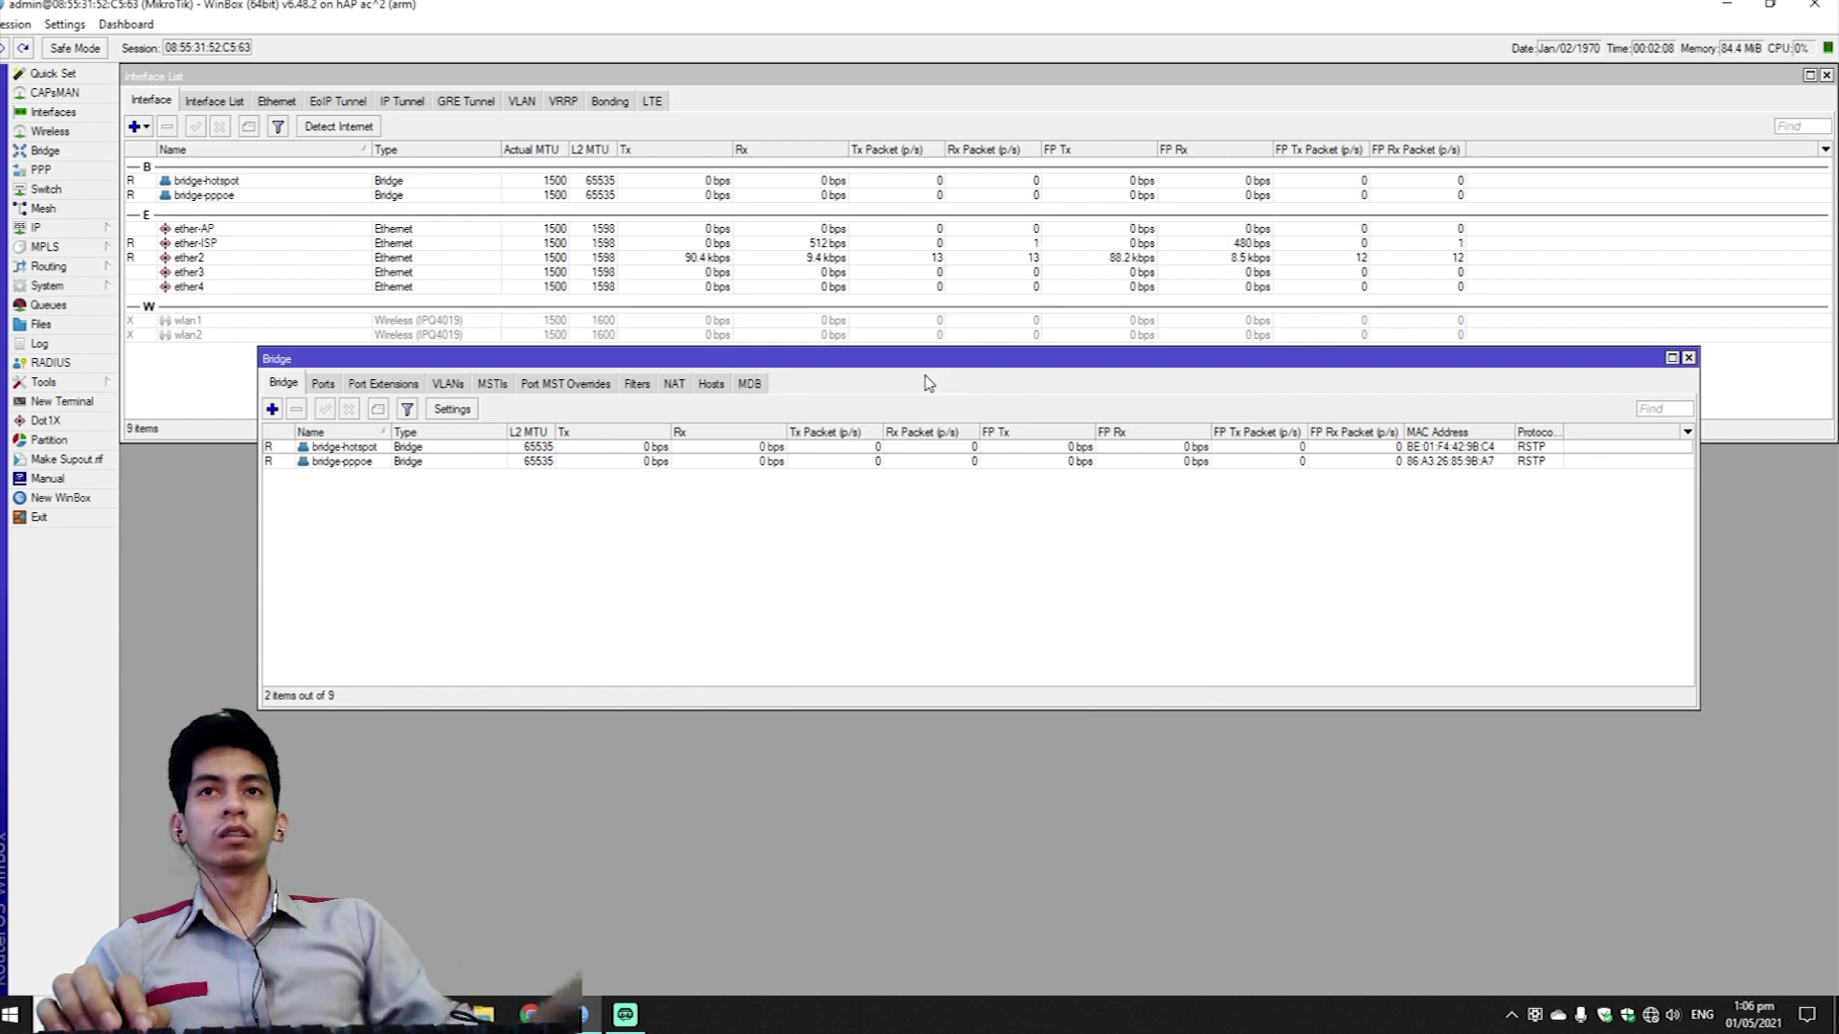
left_click(323, 384)
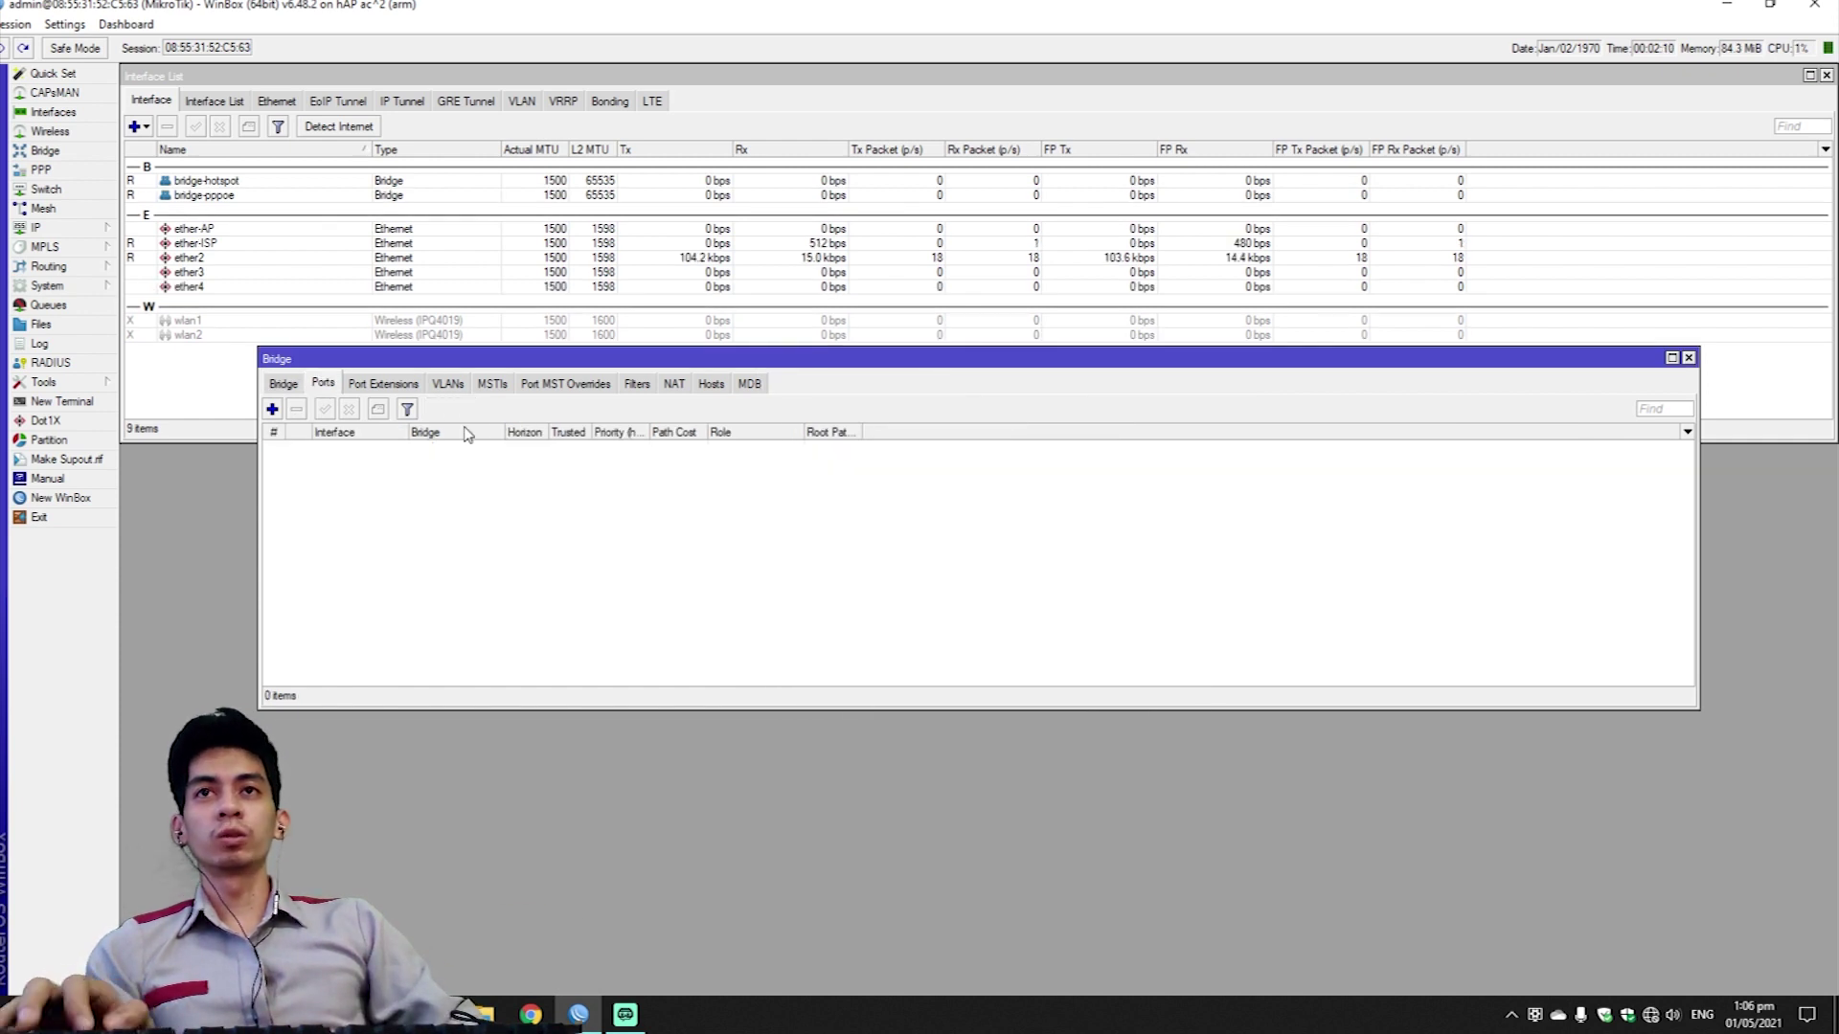
Add ether2, ether3 and ether4 as ports of bridge-pppoe.
left_click(272, 409)
left_click(925, 413)
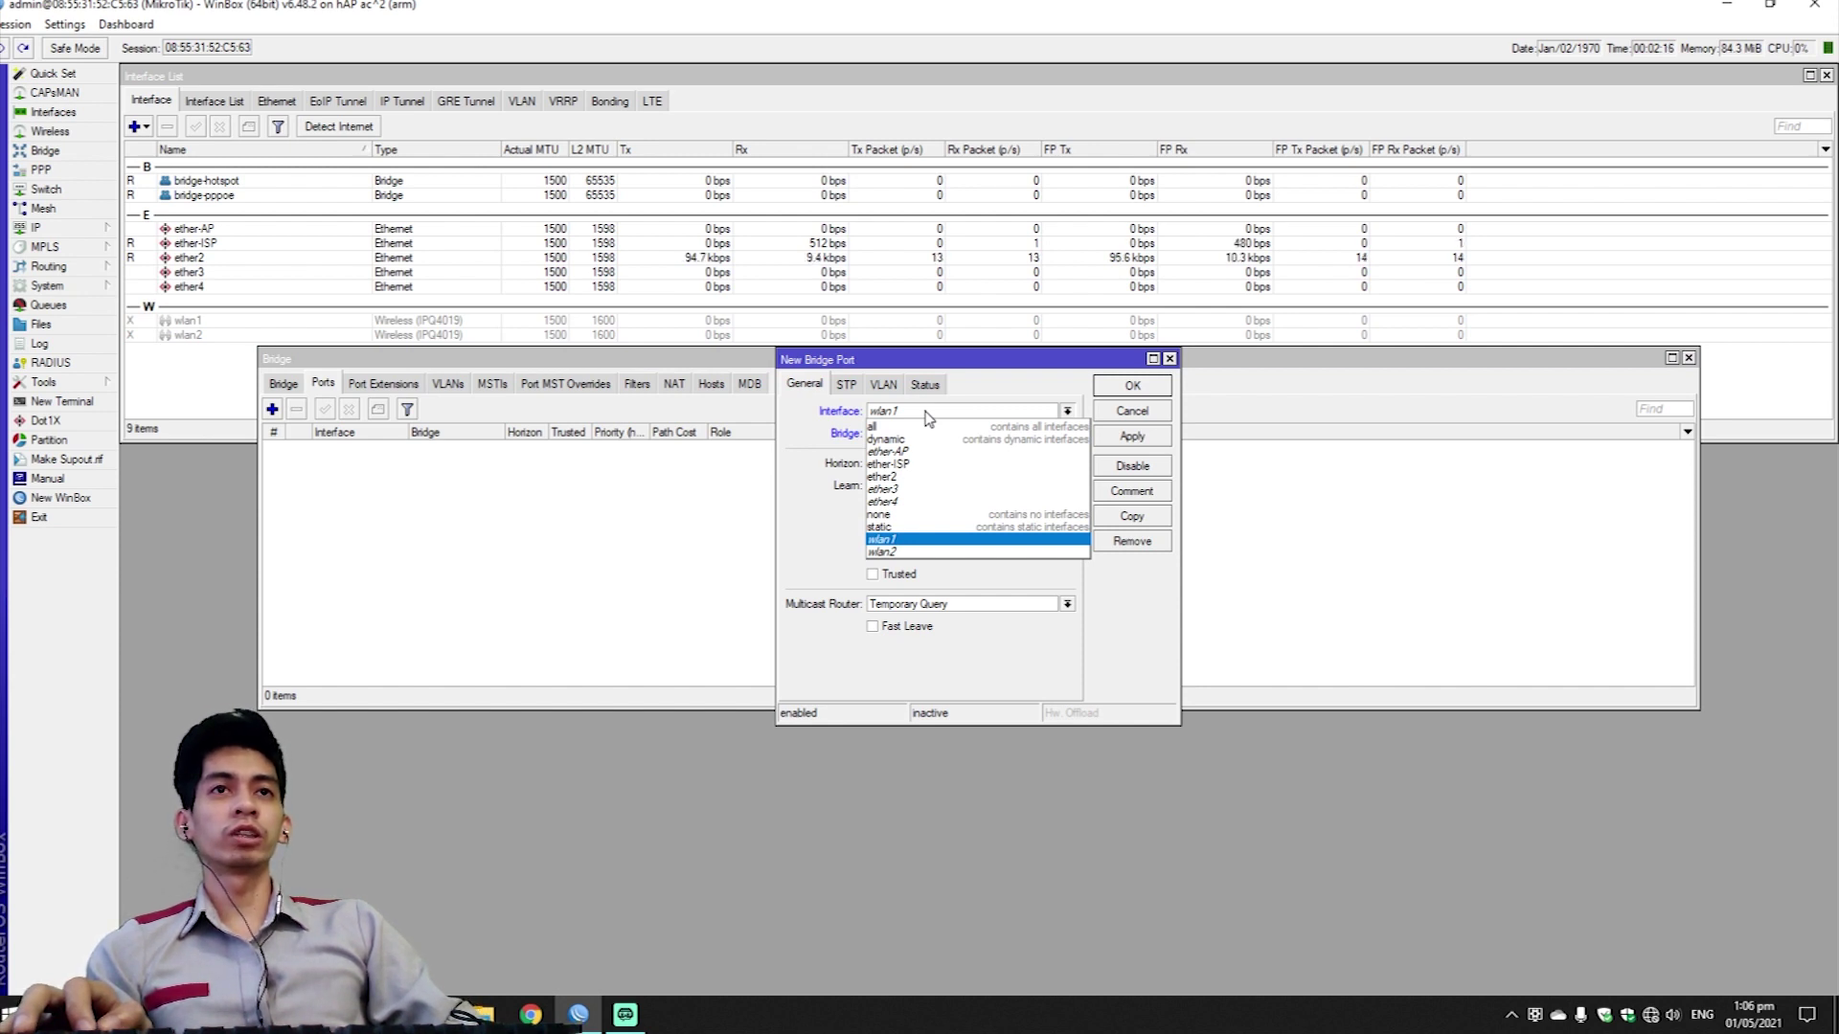
left_click(914, 477)
left_click(987, 440)
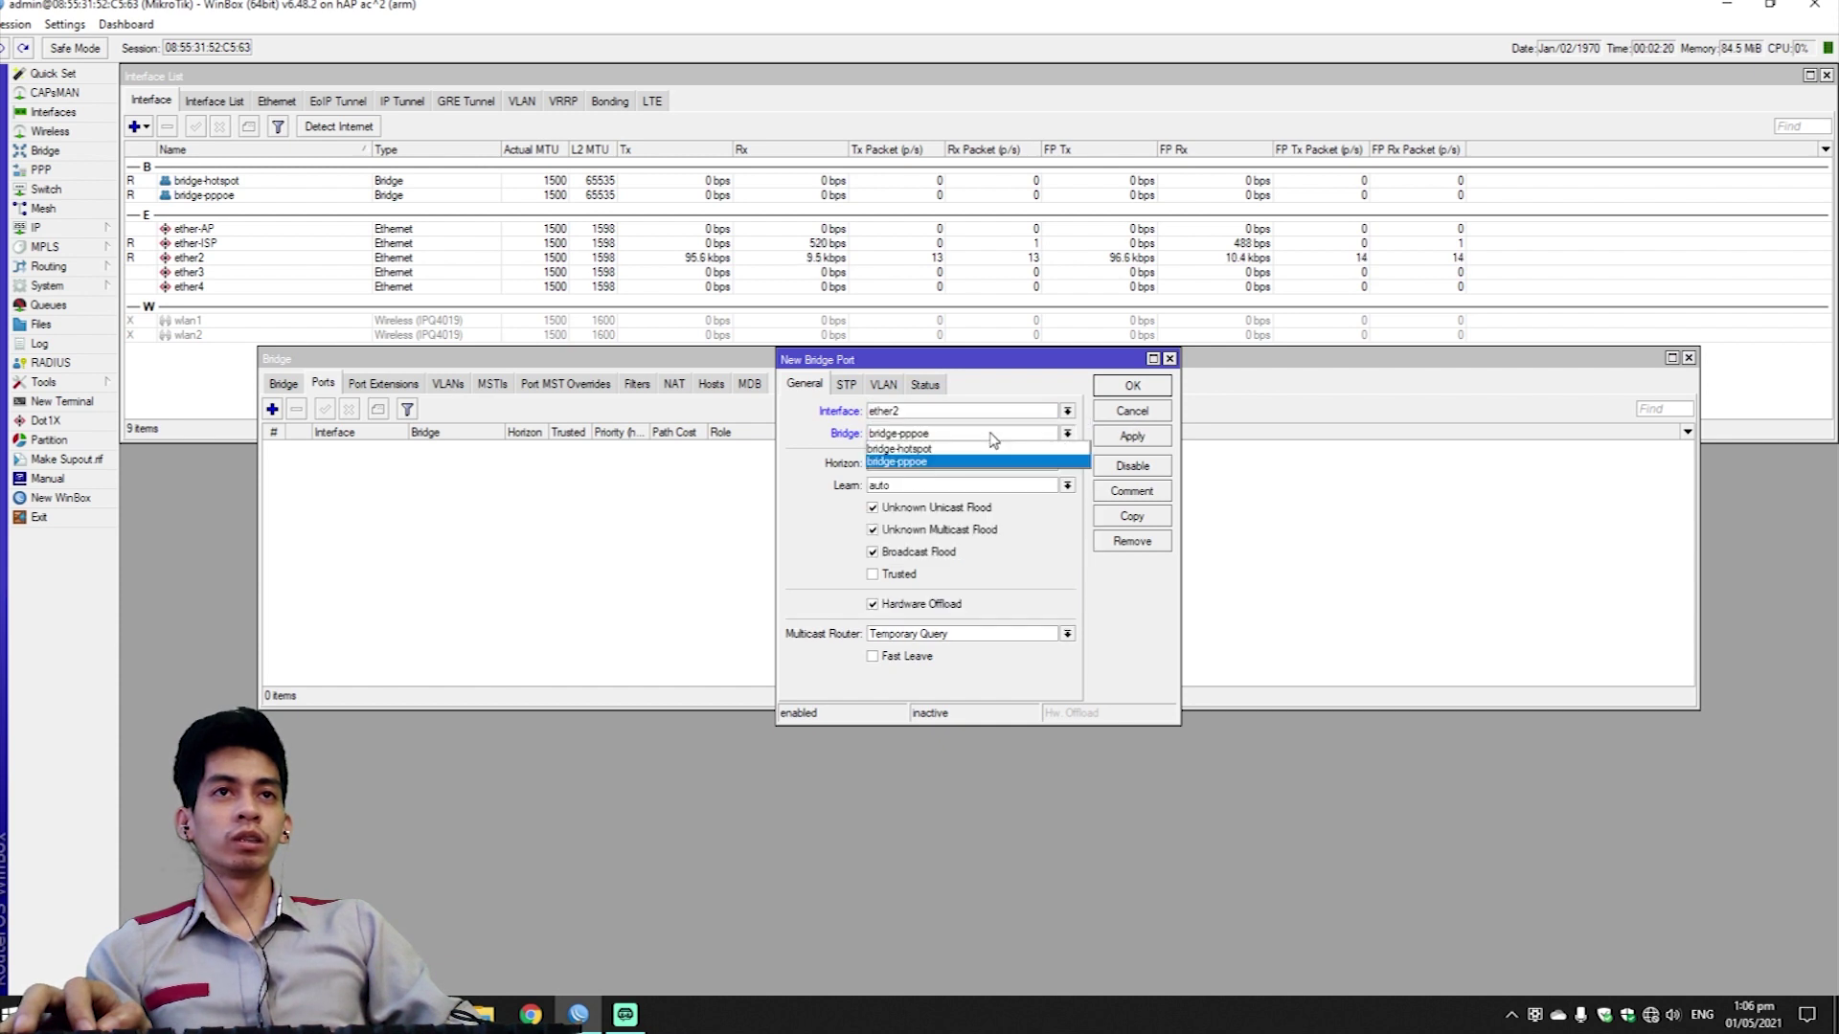
left_click(991, 437)
left_click(1130, 386)
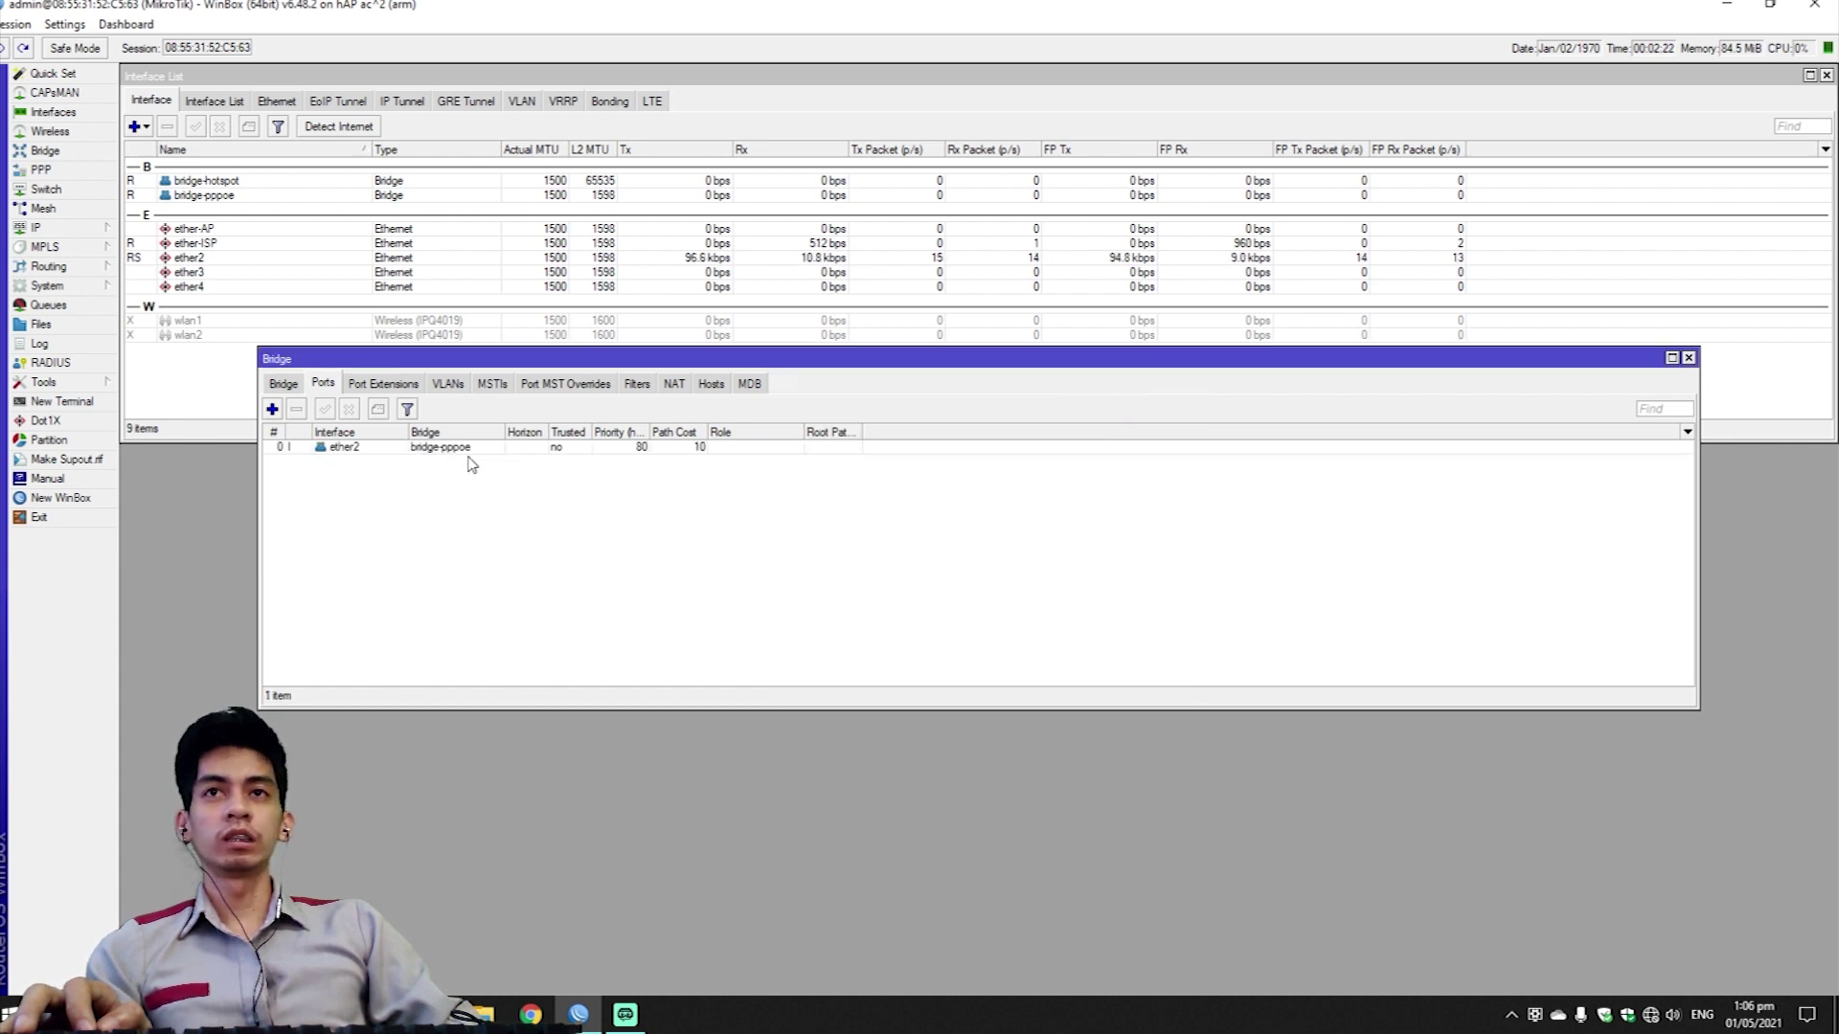
left_click(272, 409)
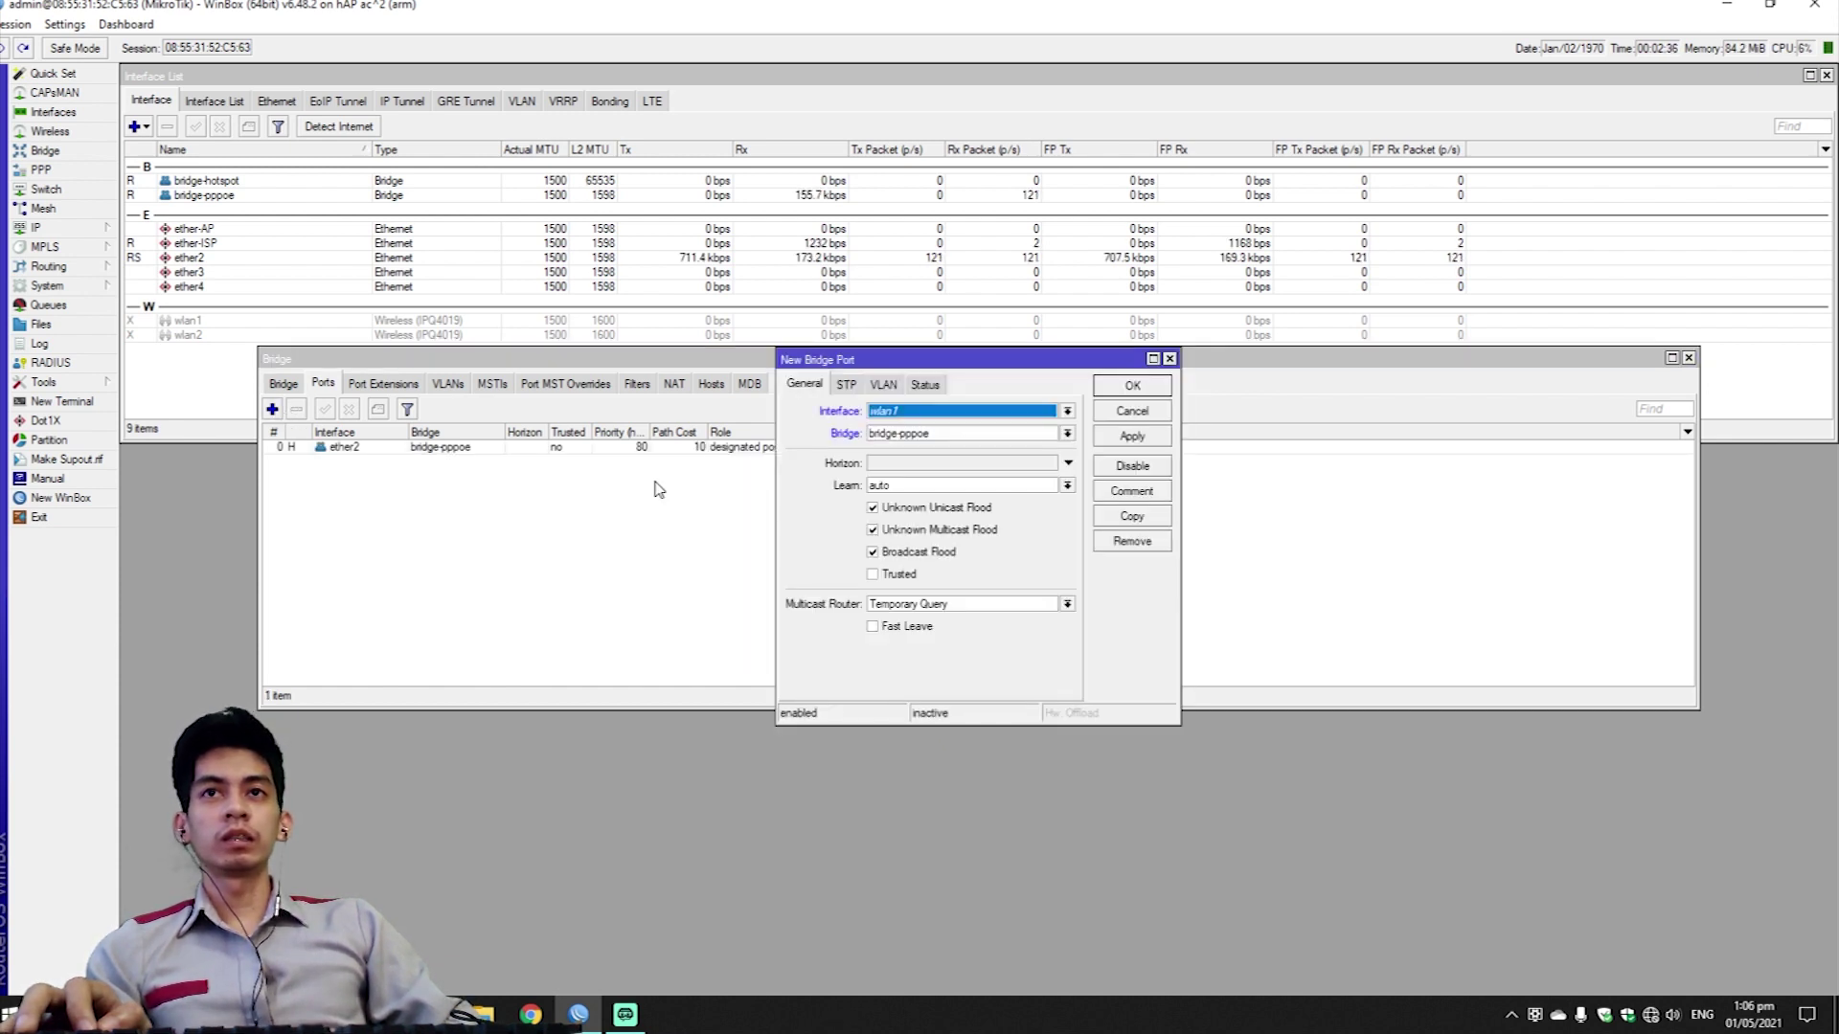
left_click(928, 415)
left_click(1028, 457)
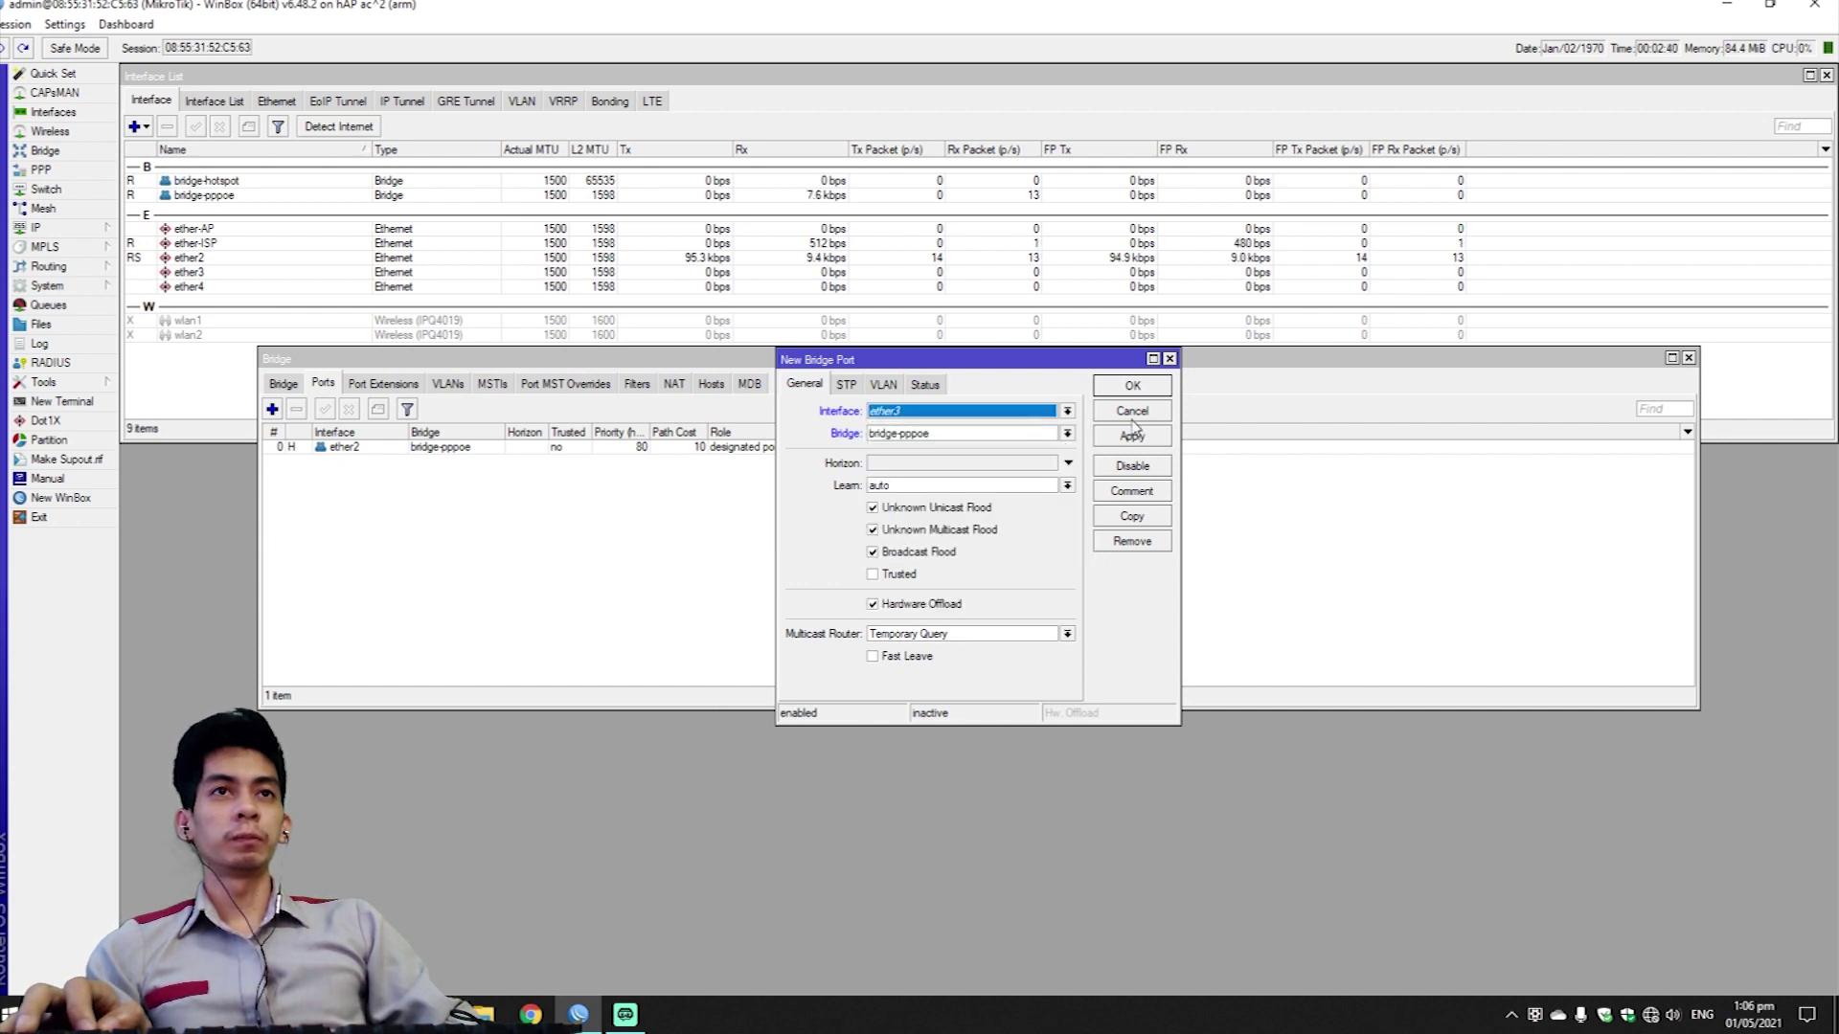
left_click(1130, 388)
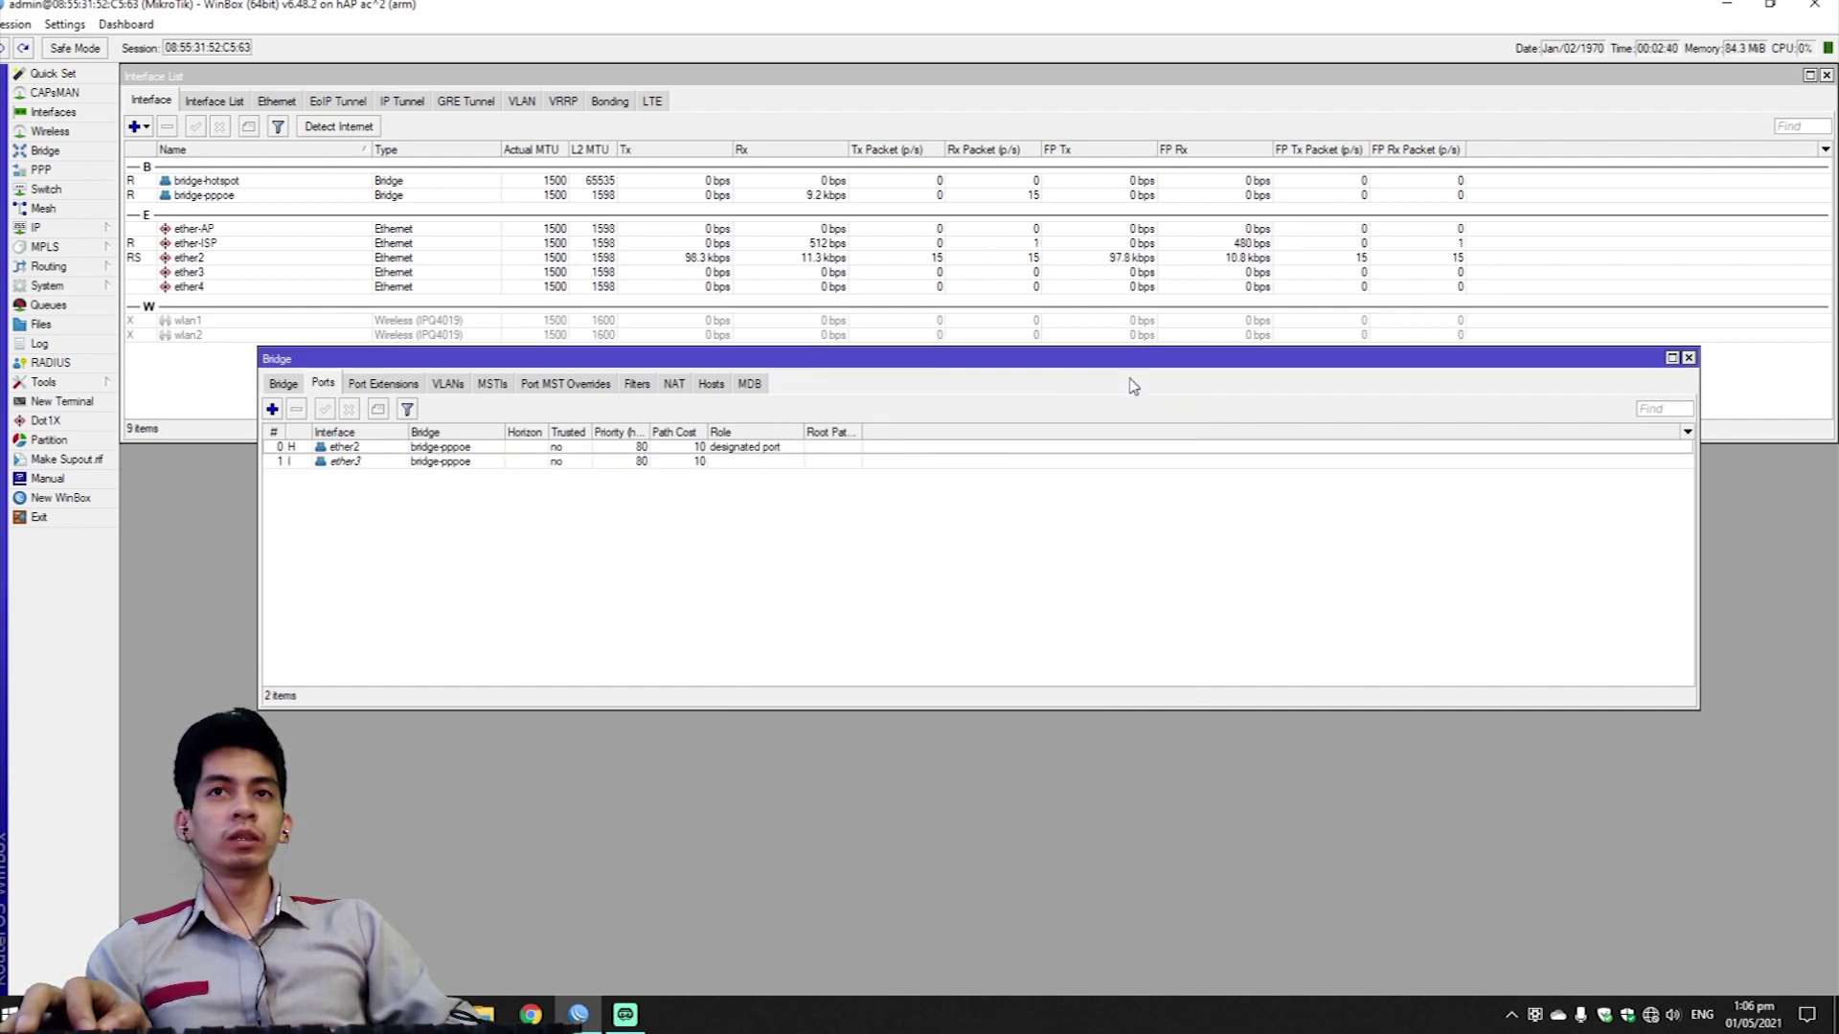
left_click(272, 409)
left_click(989, 414)
left_click(910, 511)
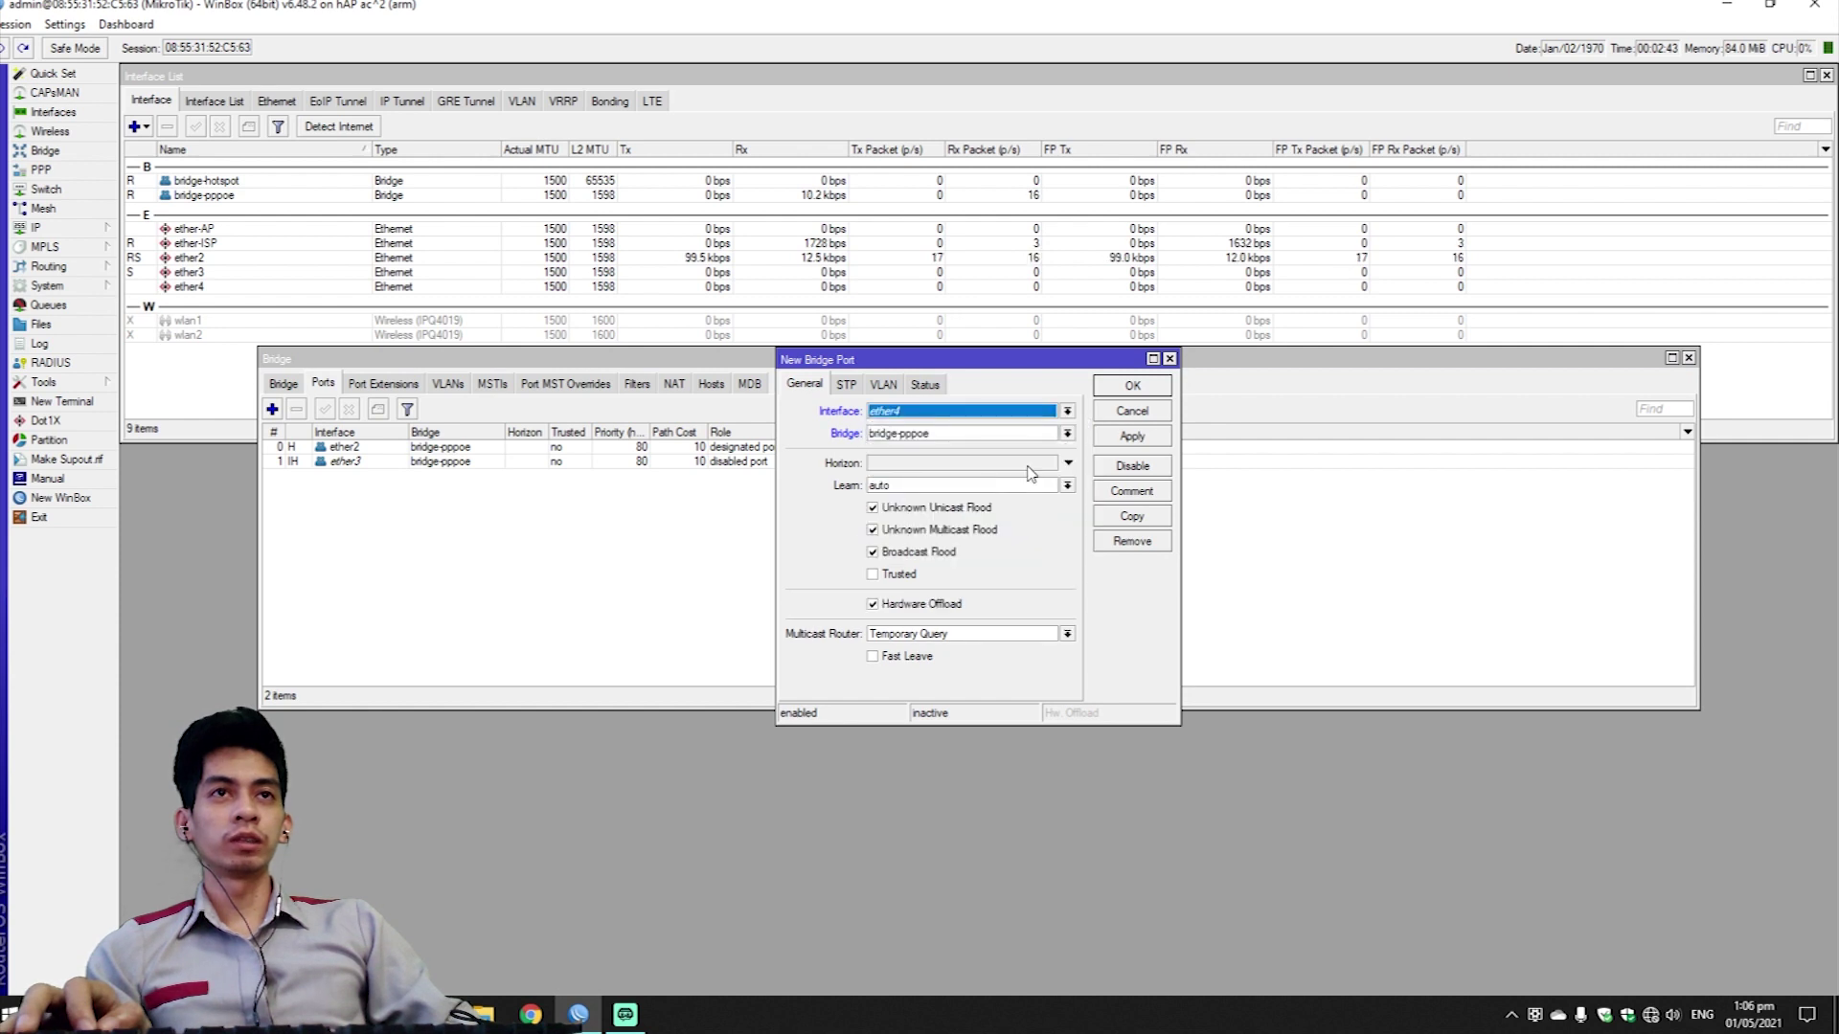
left_click(1133, 386)
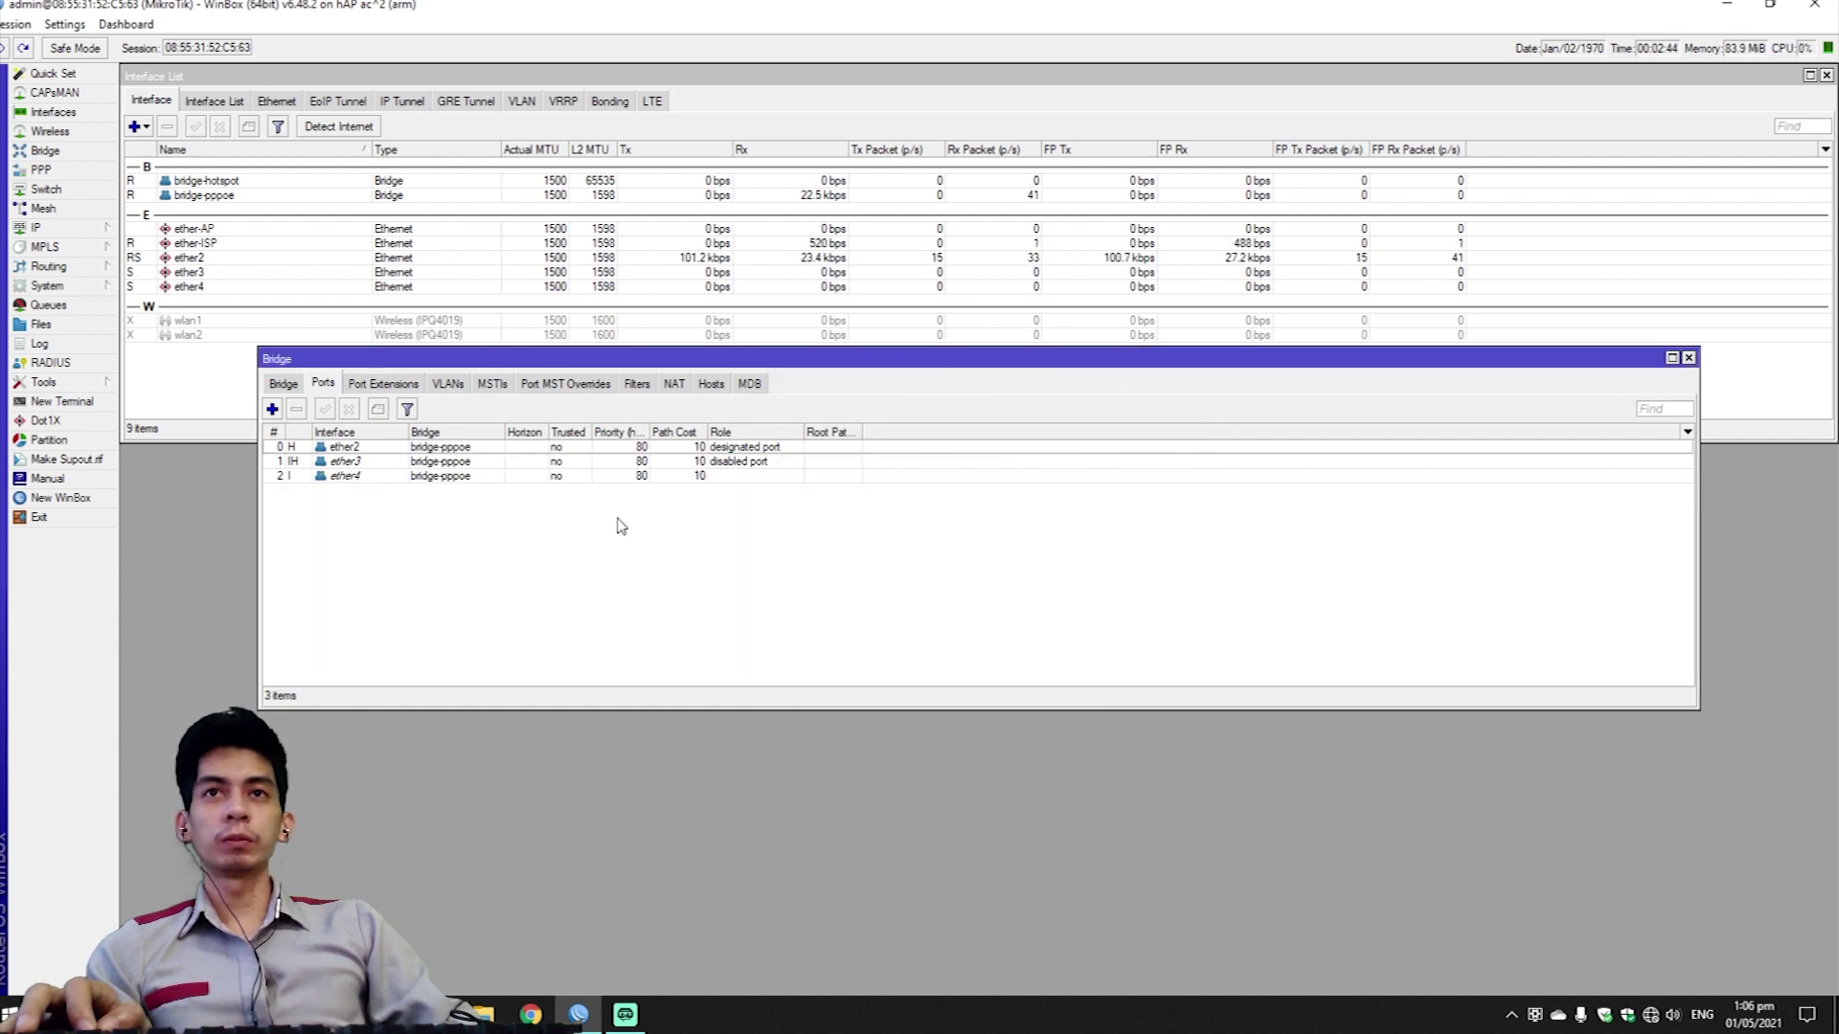
Add ether-AP, wlan1 and wlan2 as ports of bridge-hotspot, then close the Bridge window.
left_click(272, 412)
left_click(933, 421)
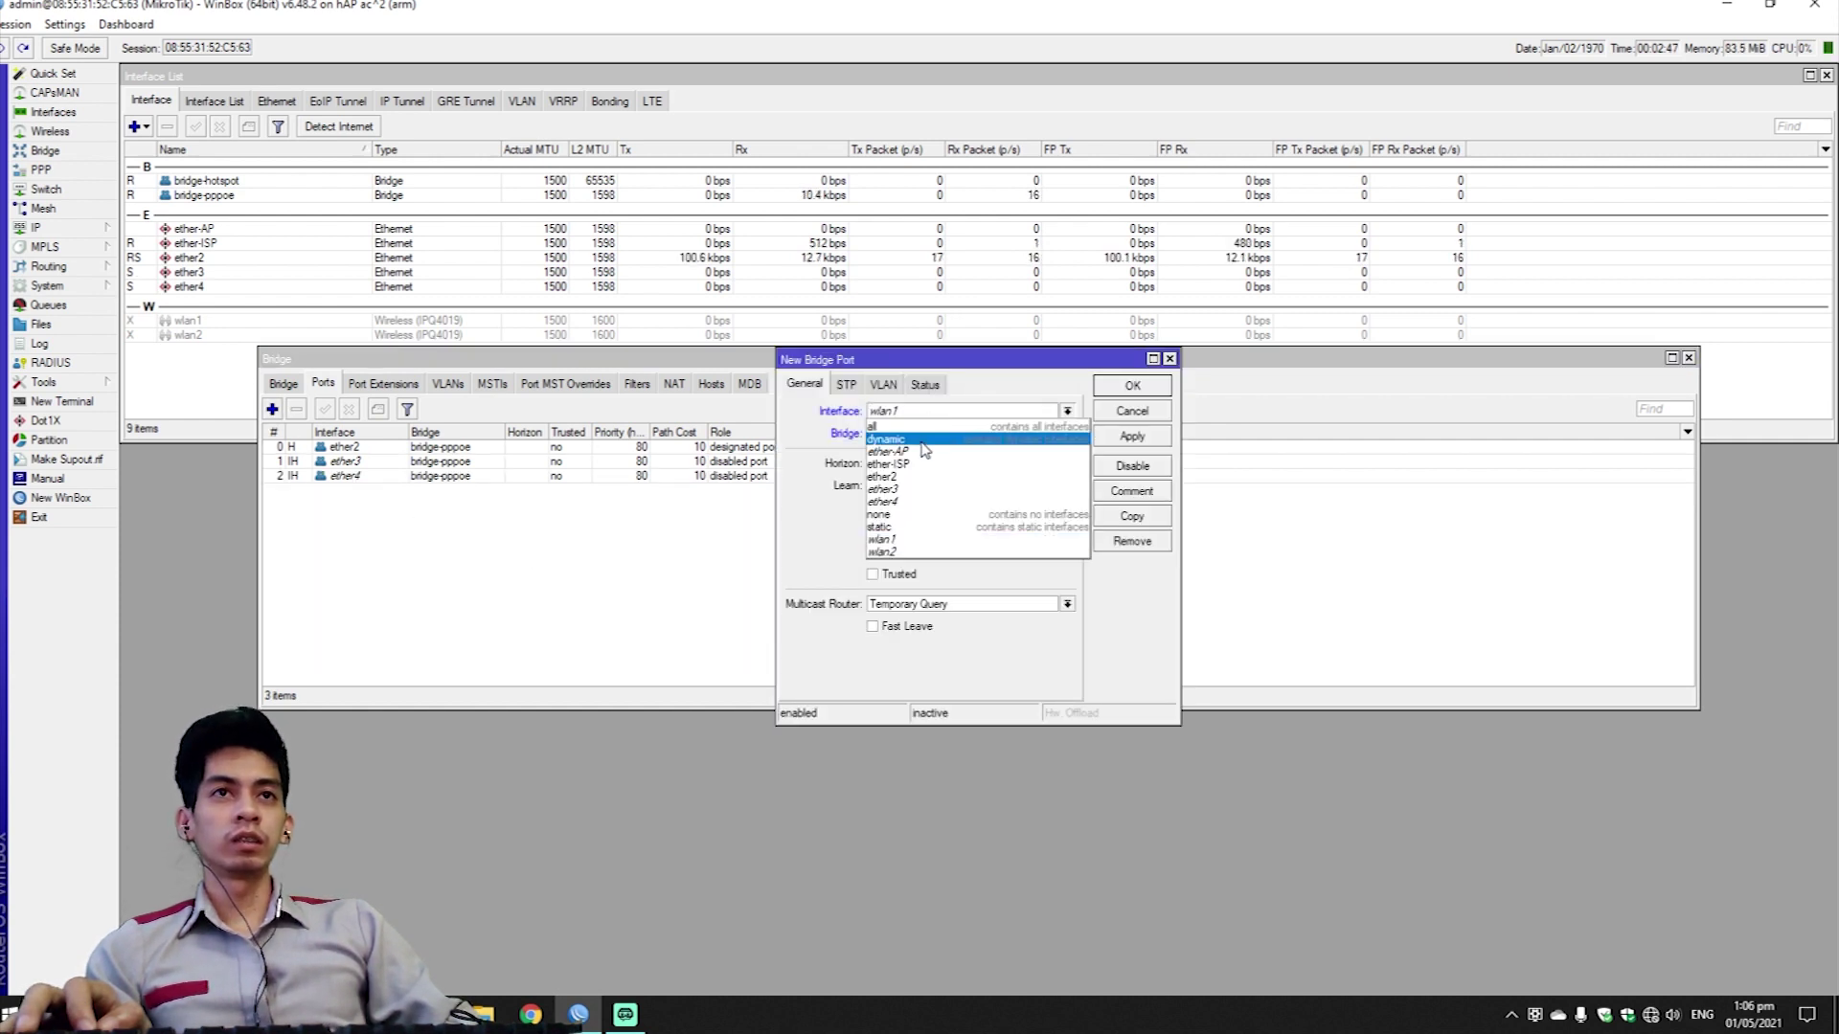
left_click(929, 450)
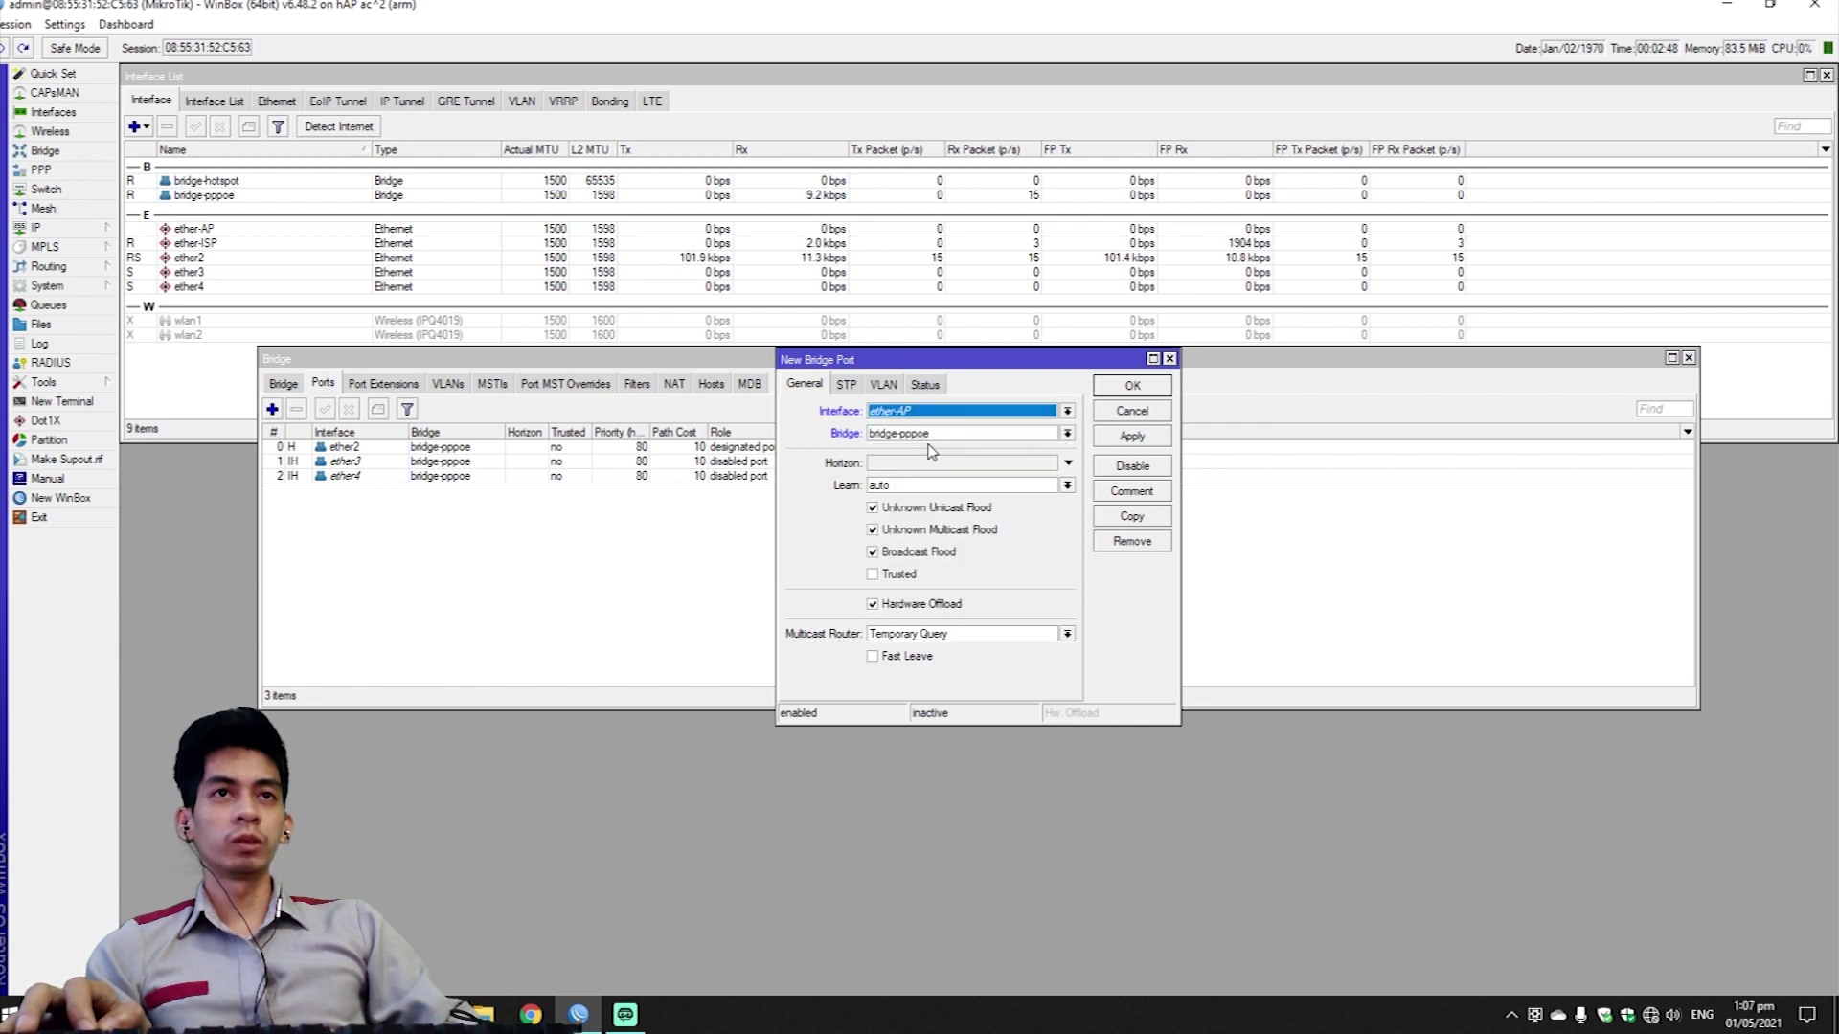
left_click(1004, 436)
left_click(1023, 448)
left_click(1132, 385)
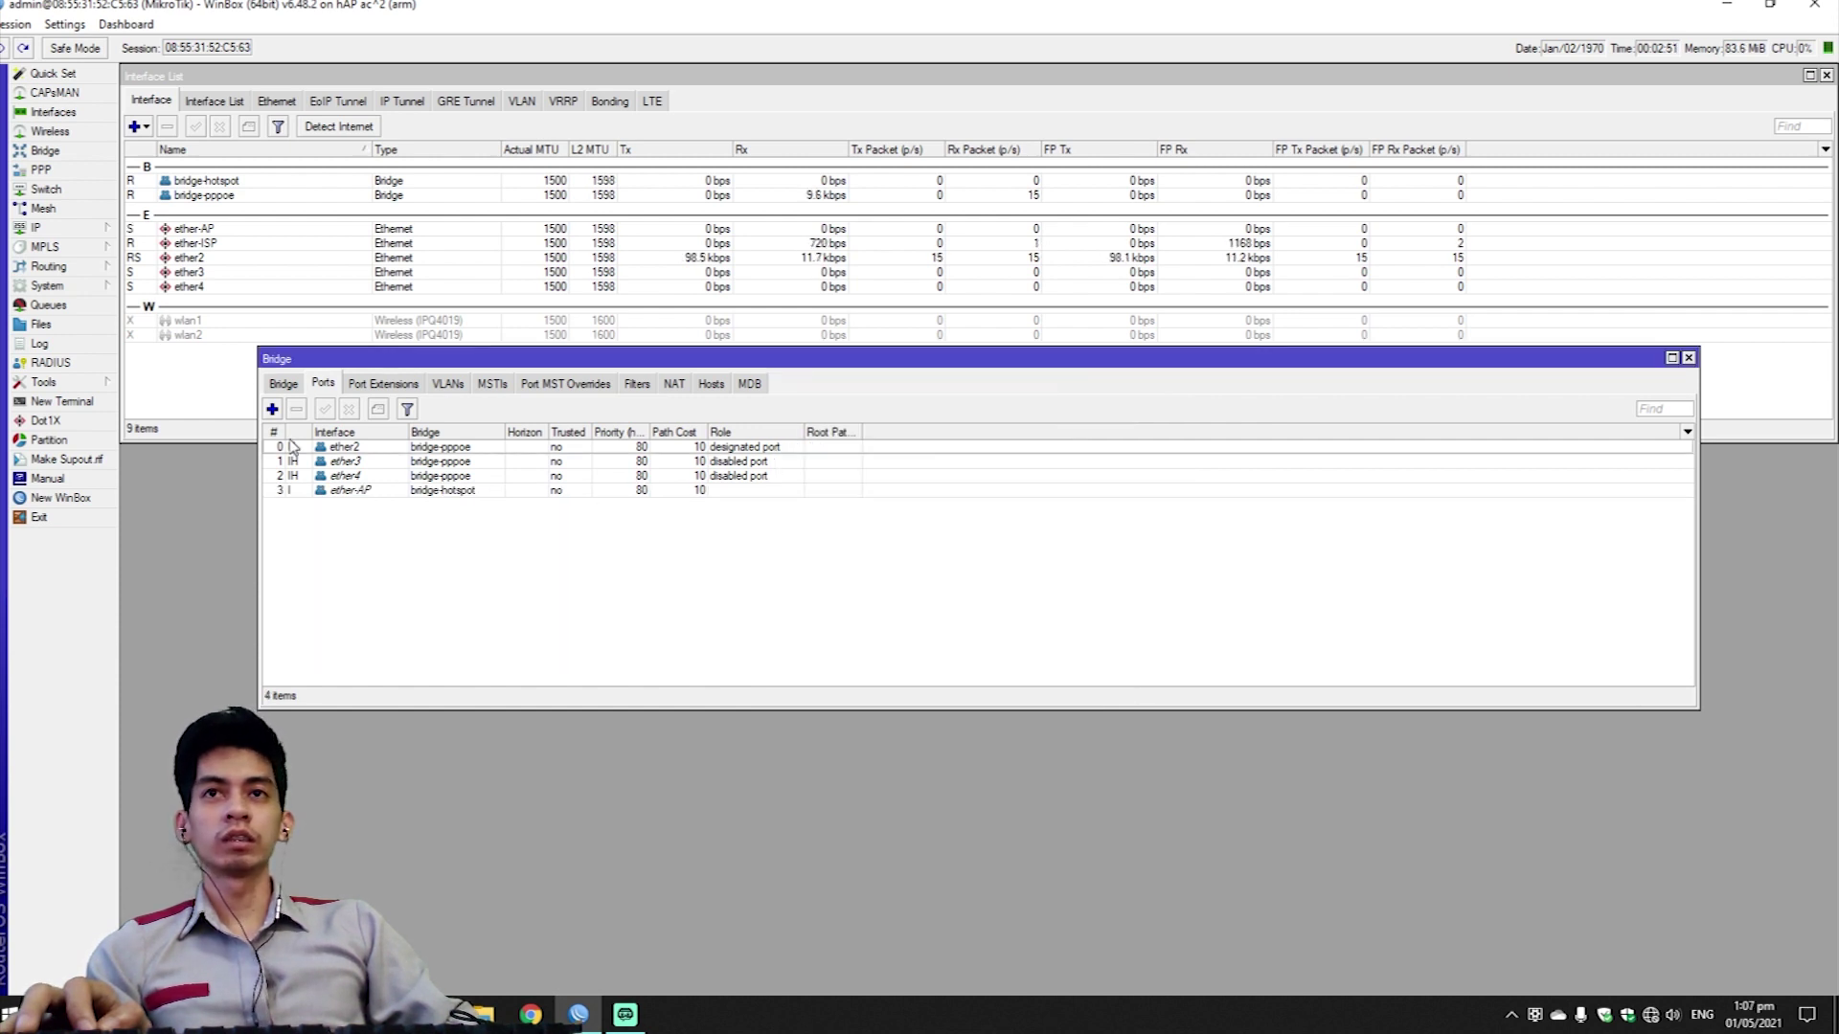
left_click(272, 409)
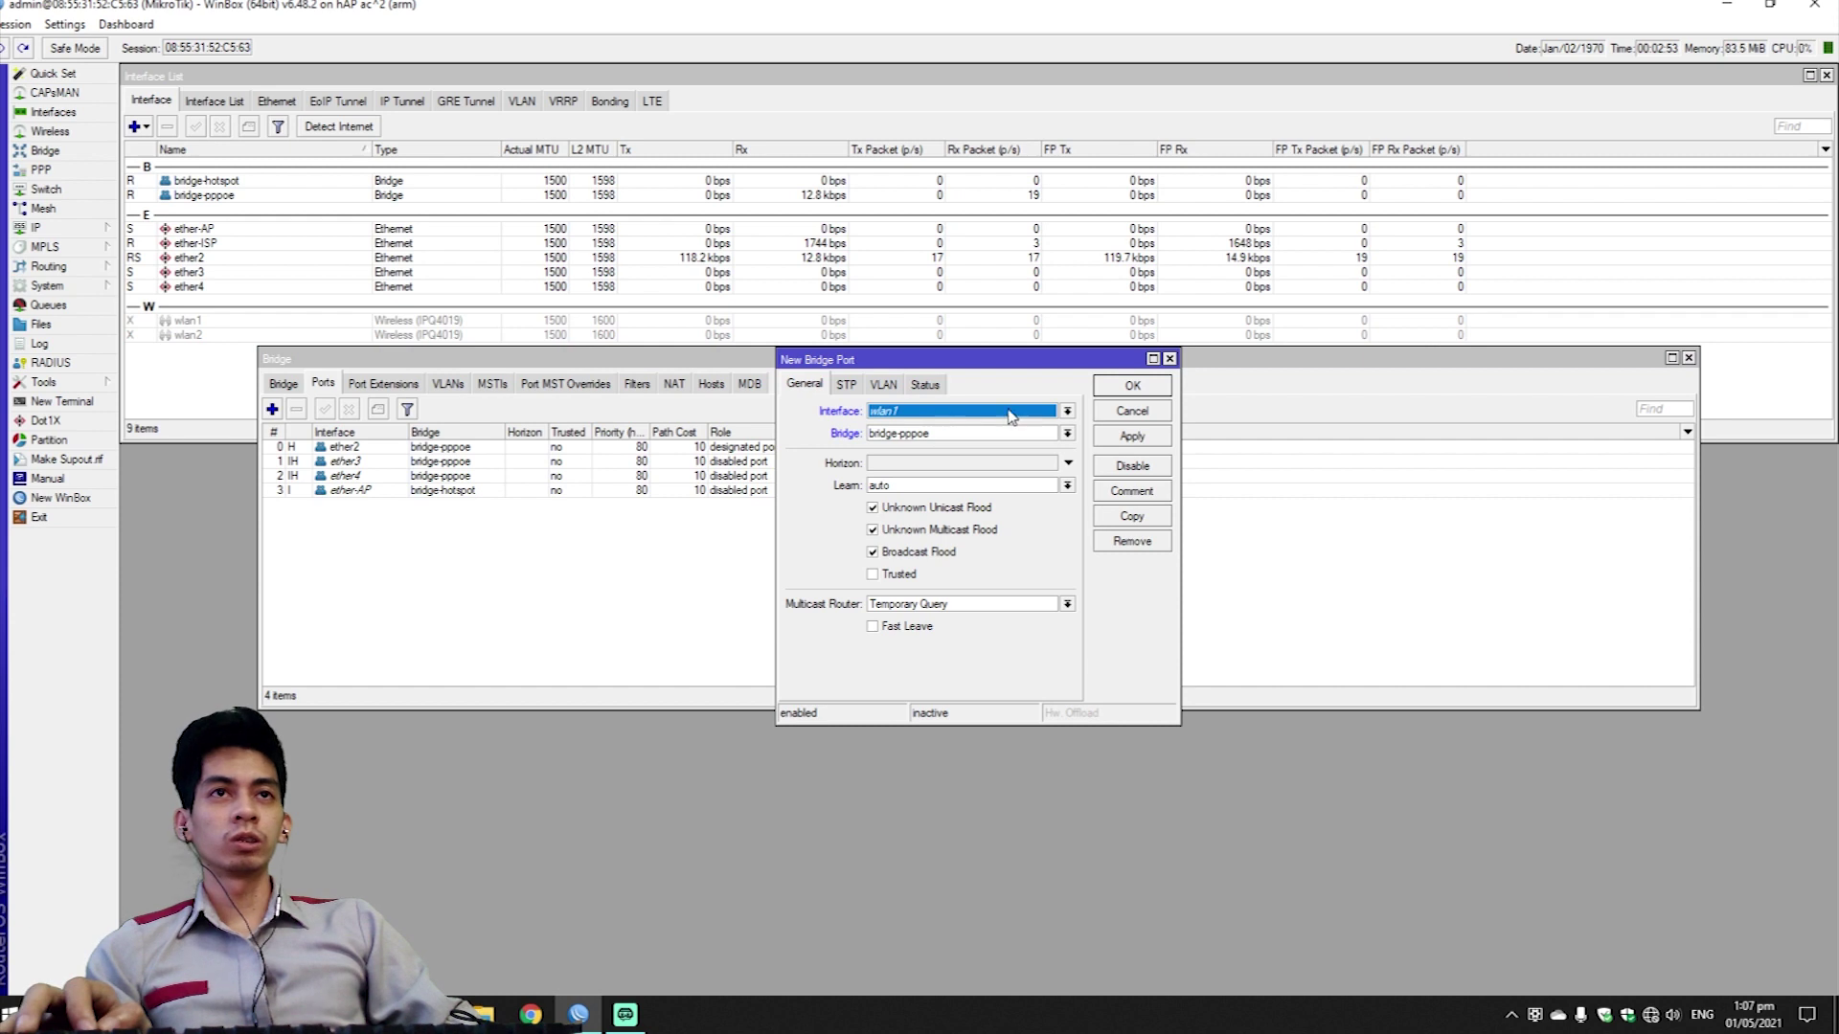
left_click(1013, 434)
left_click(1013, 452)
left_click(1132, 387)
left_click(272, 408)
left_click(953, 411)
left_click(882, 552)
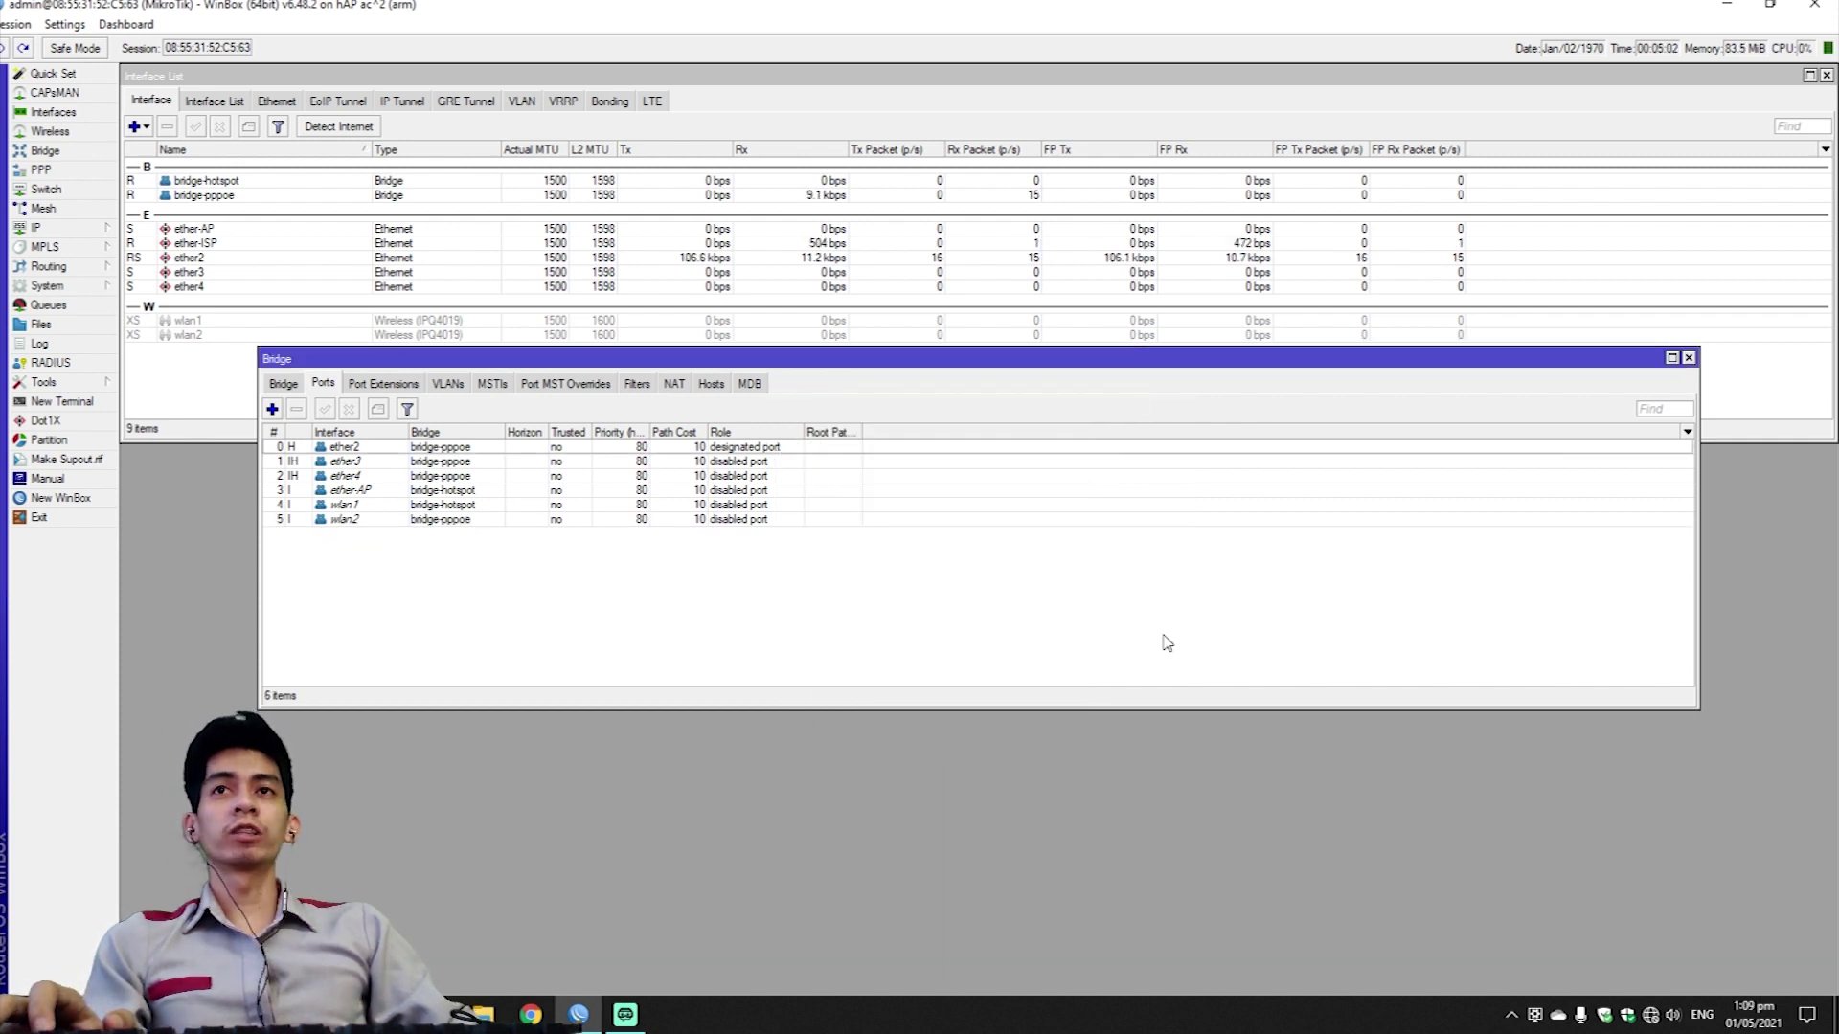
left_click(1688, 359)
left_click(37, 227)
Add the address 192.168.98.1/24 on the bridge-hotspot interface.
left_click(173, 270)
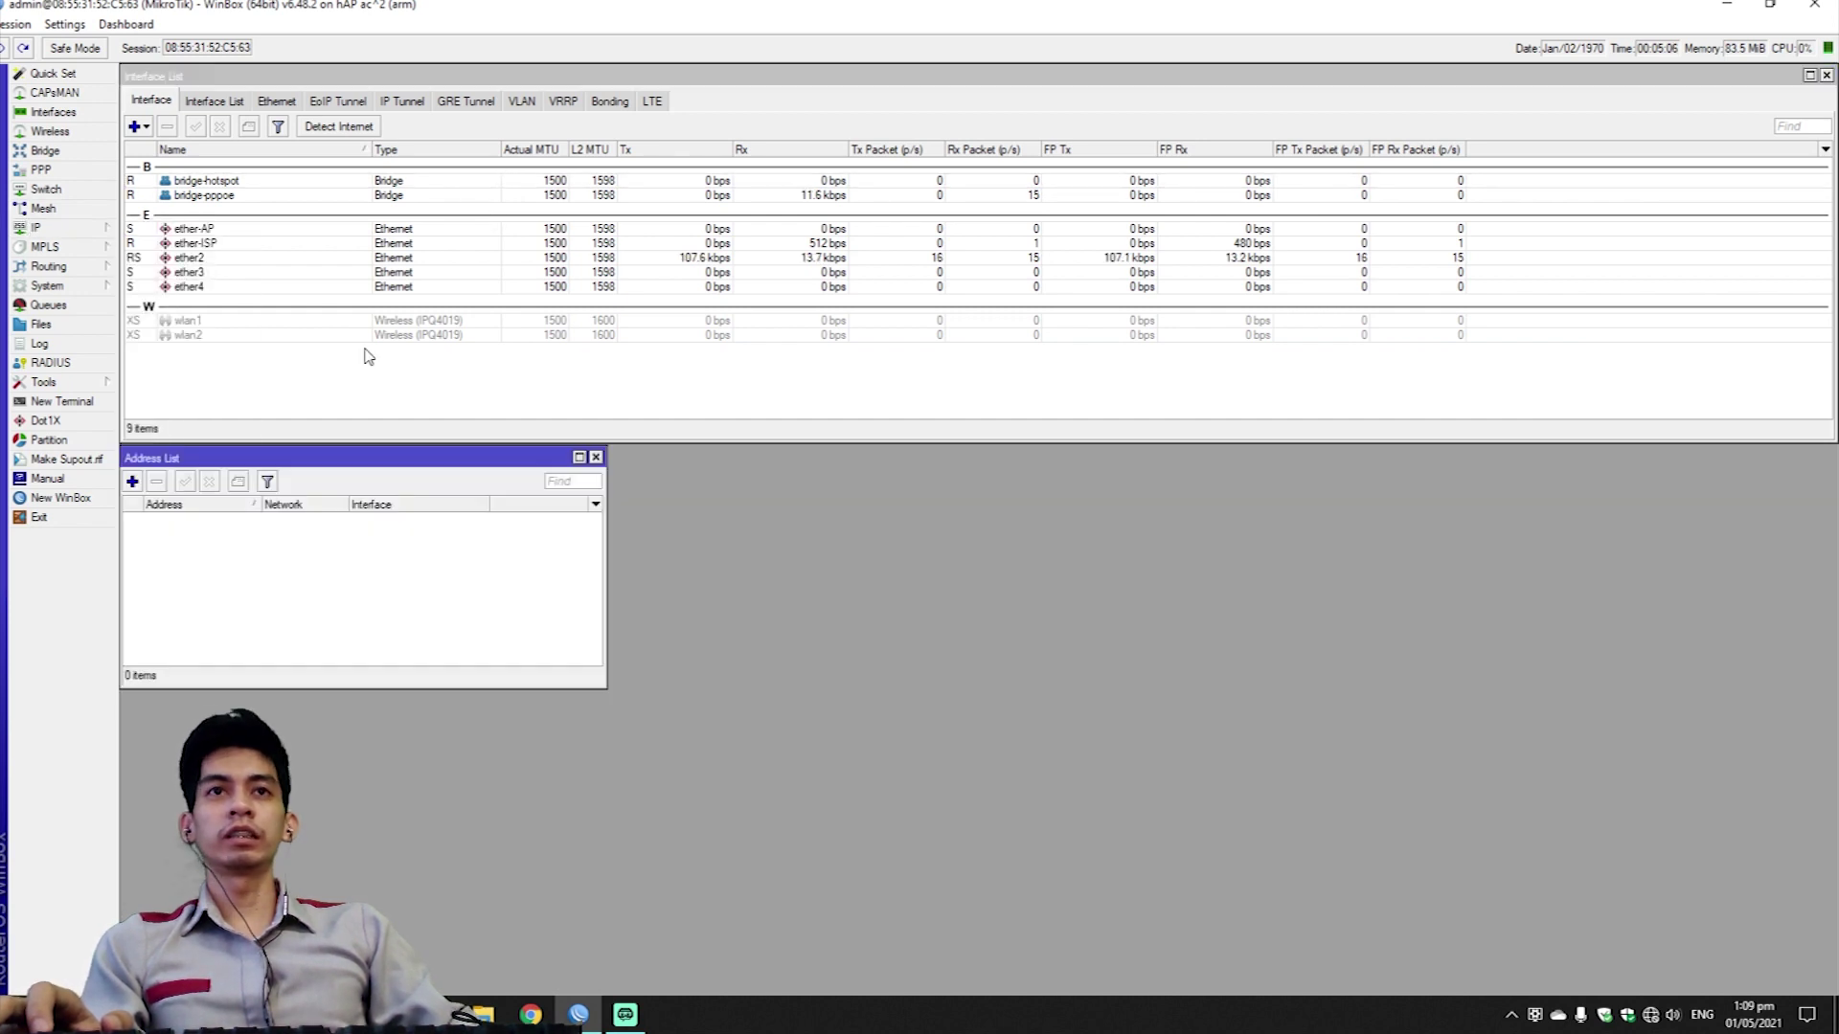
left_click(135, 483)
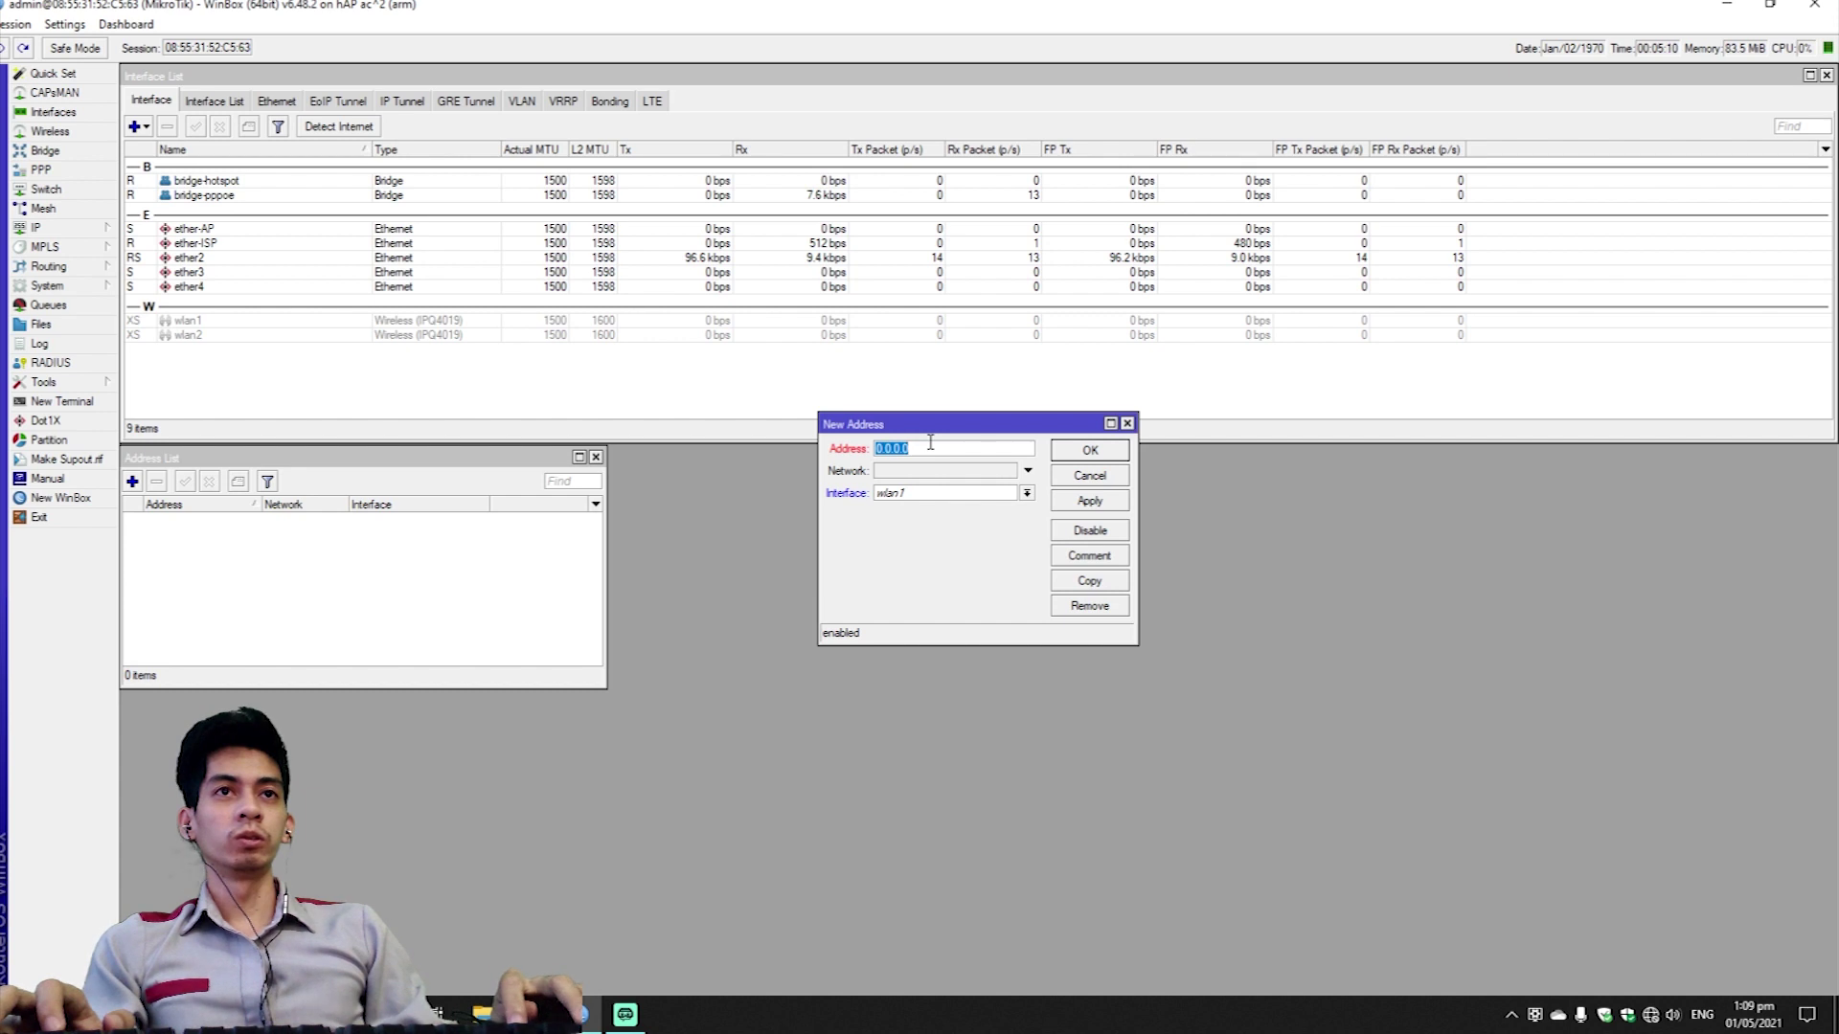
type("192.168.")
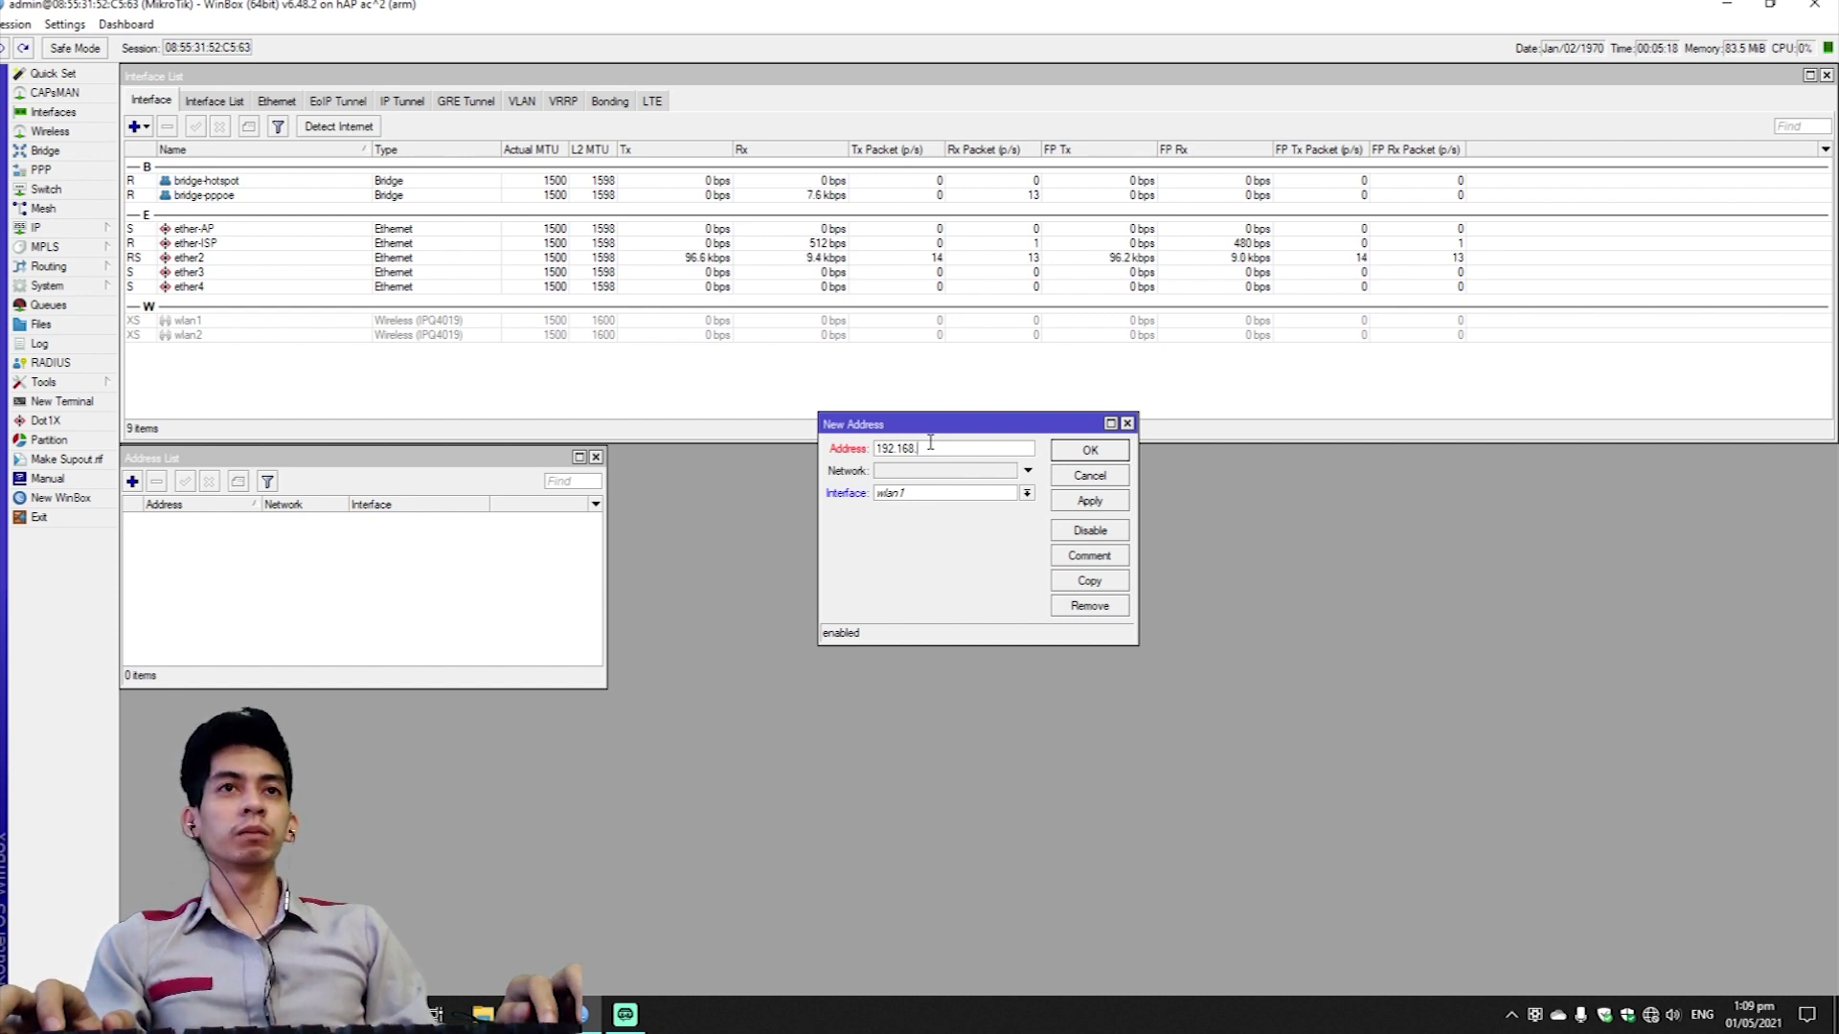
type("98")
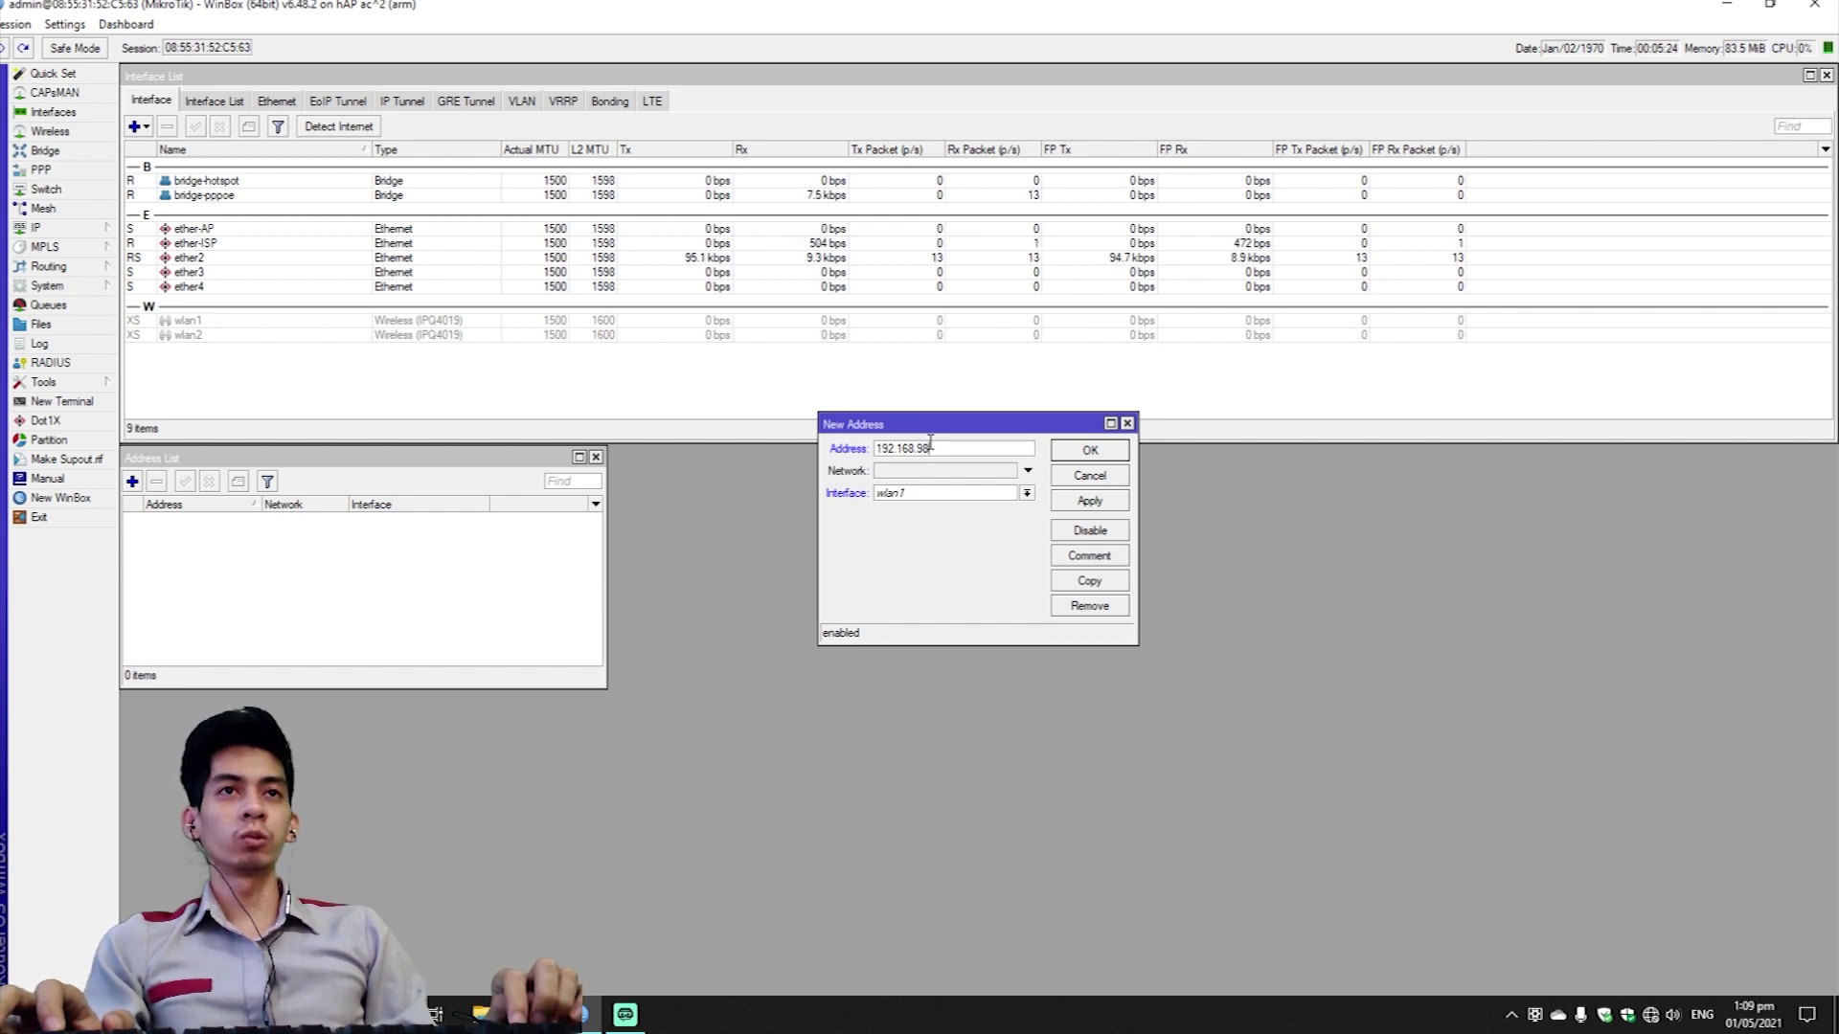
type(".1/24")
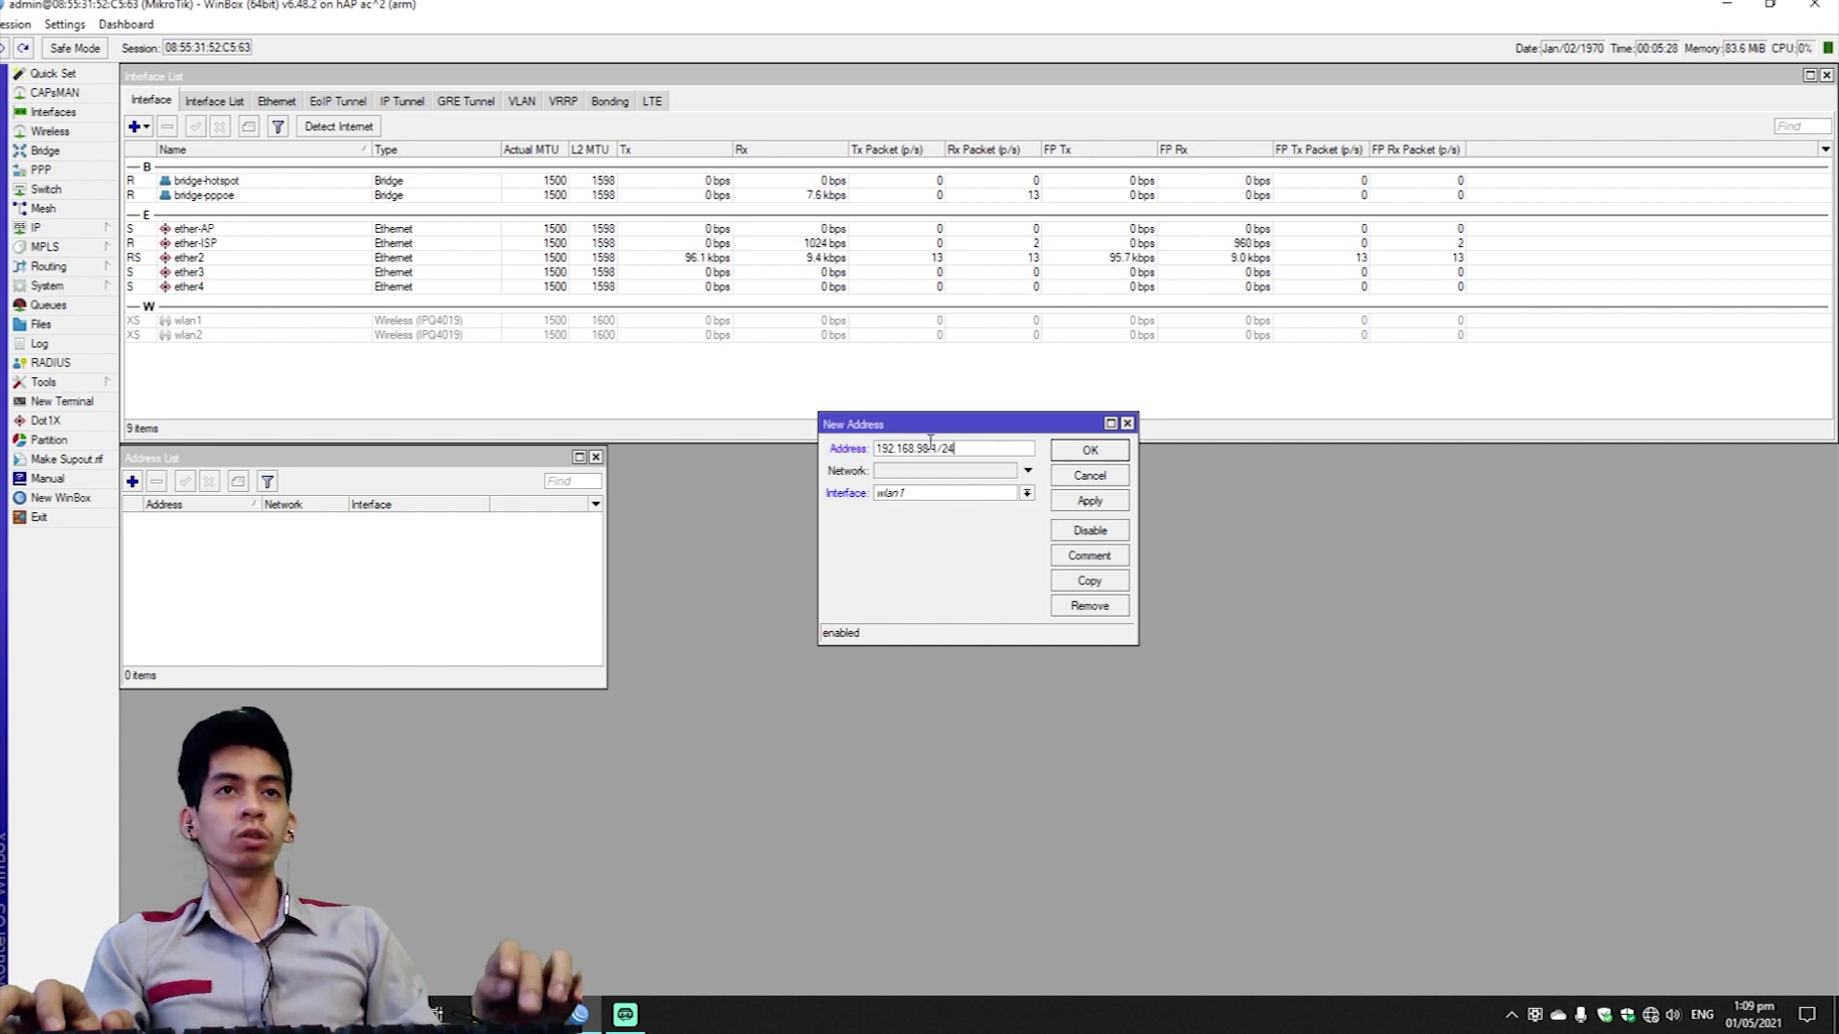
left_click(932, 494)
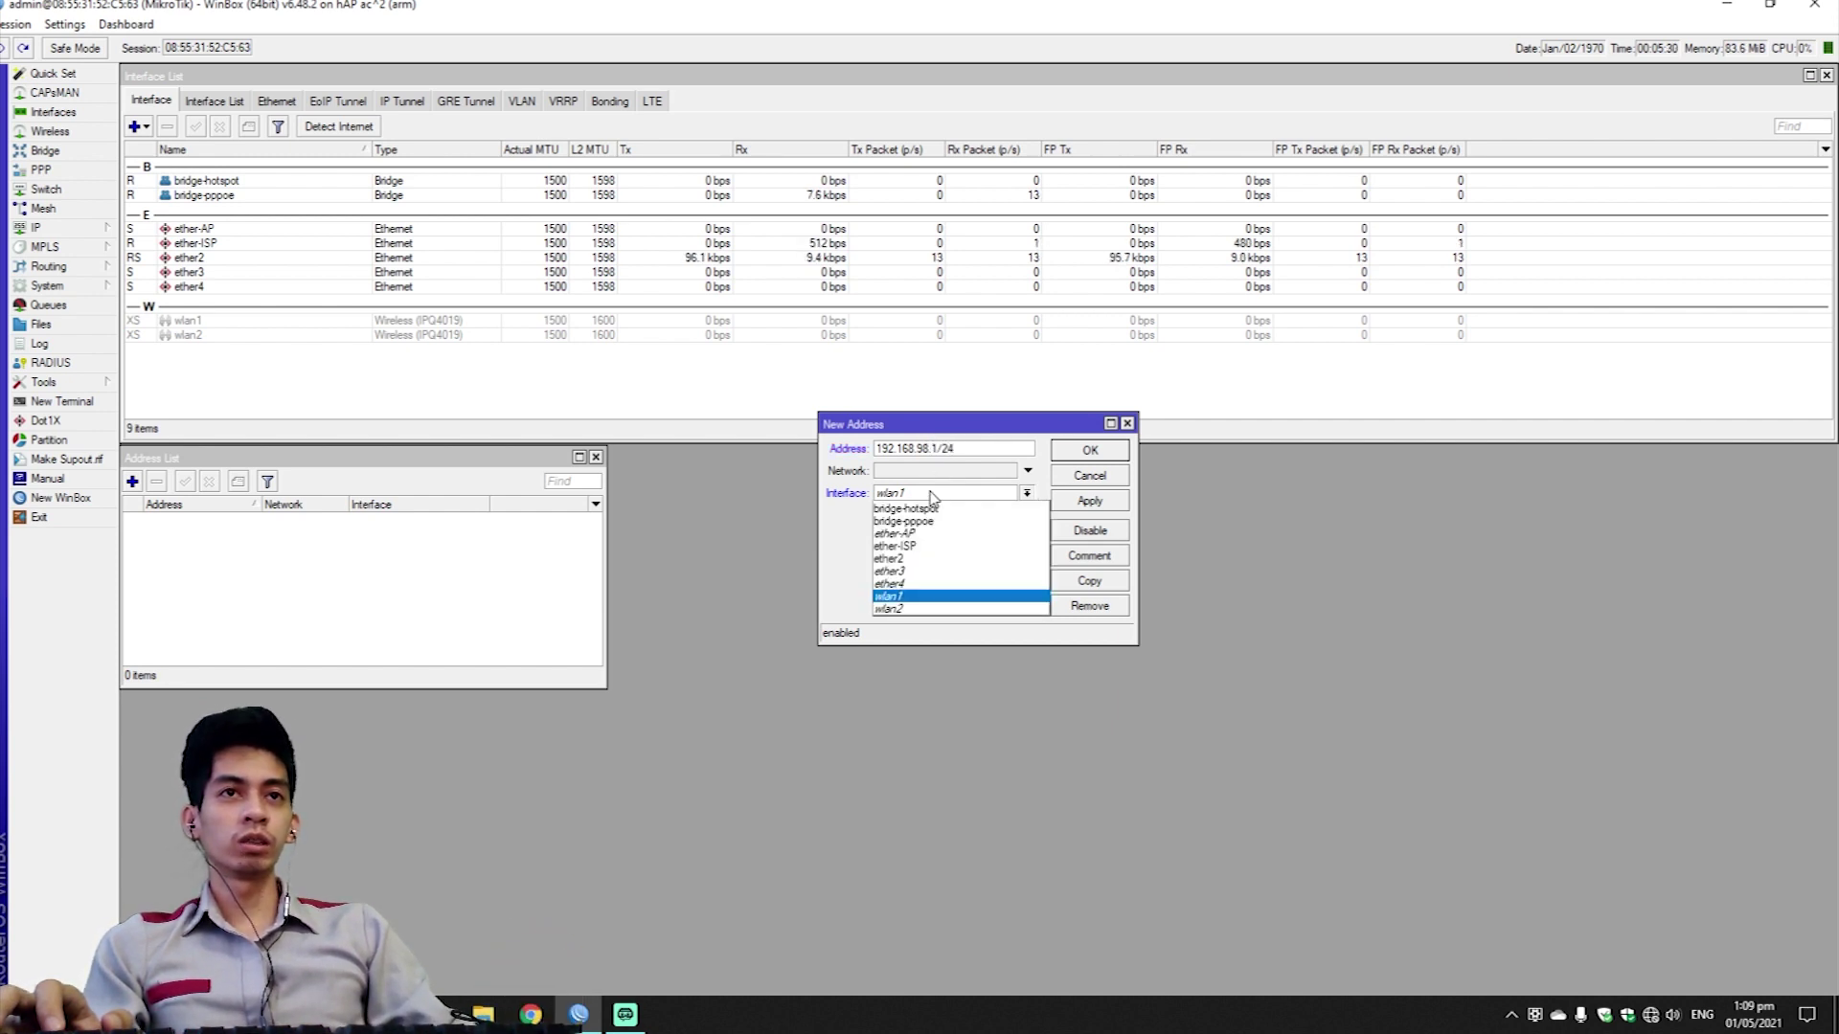
left_click(951, 509)
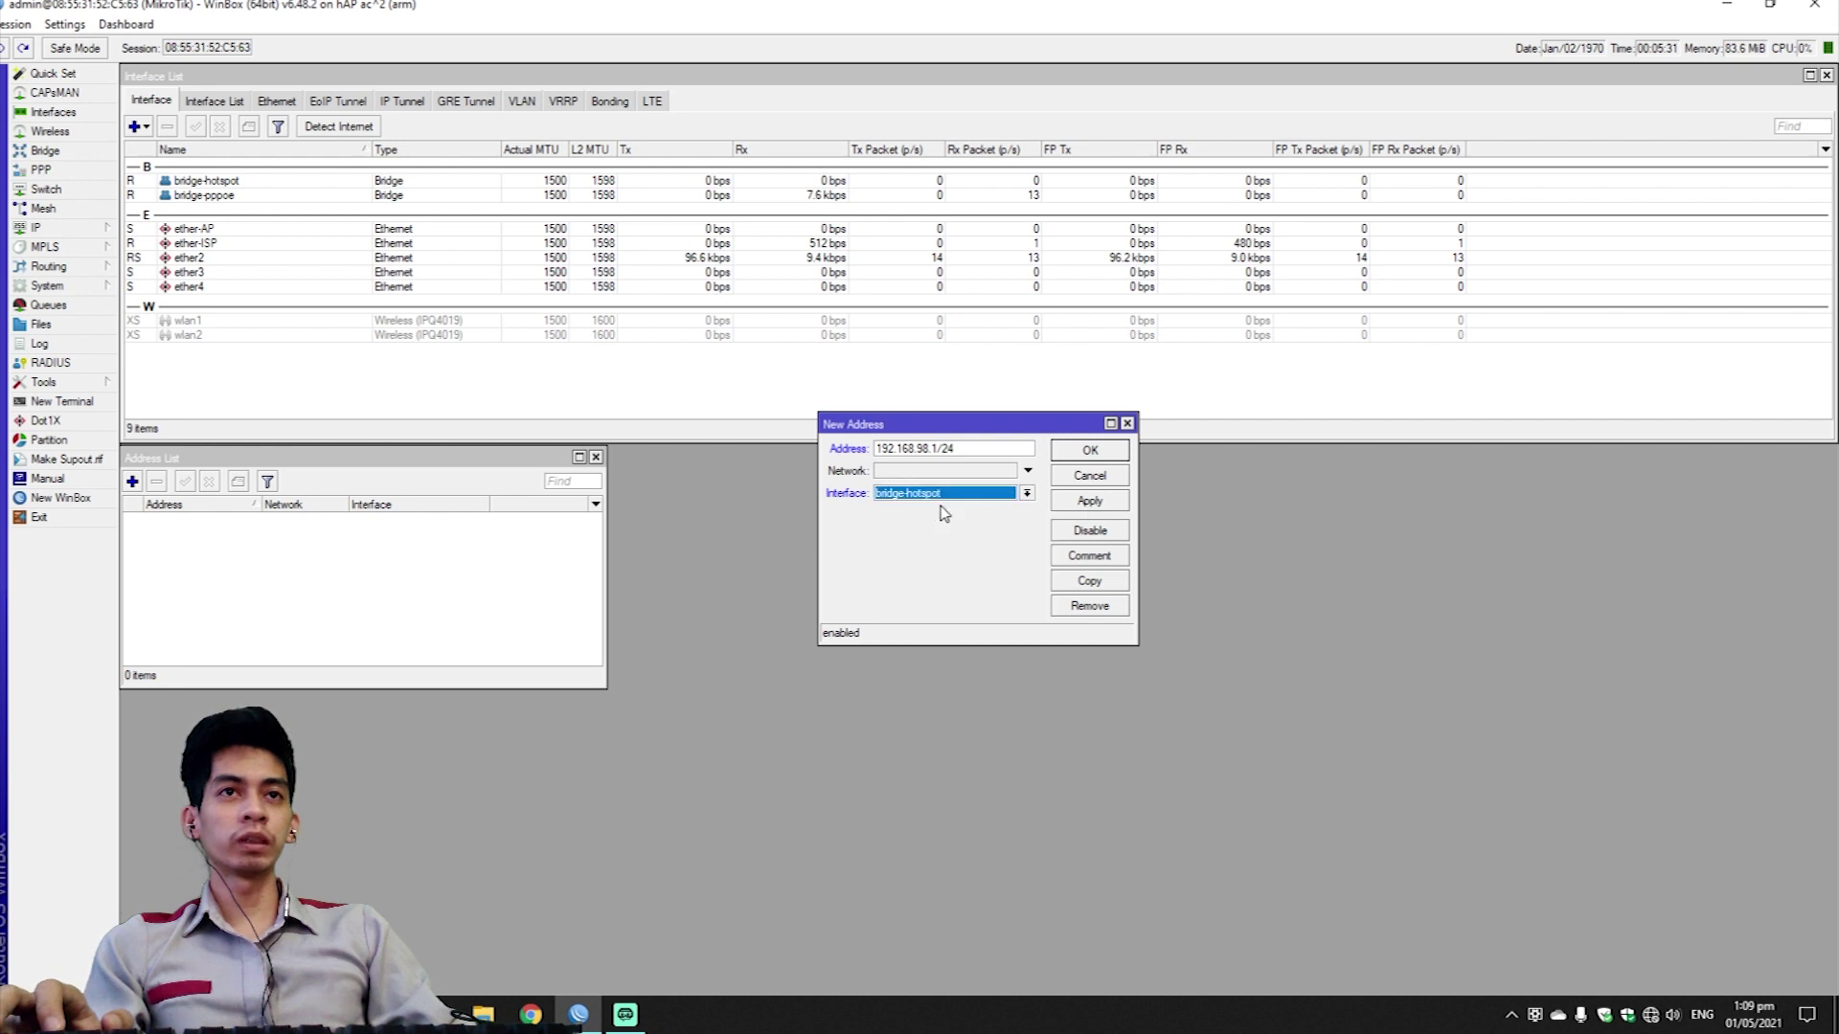
left_click(1118, 501)
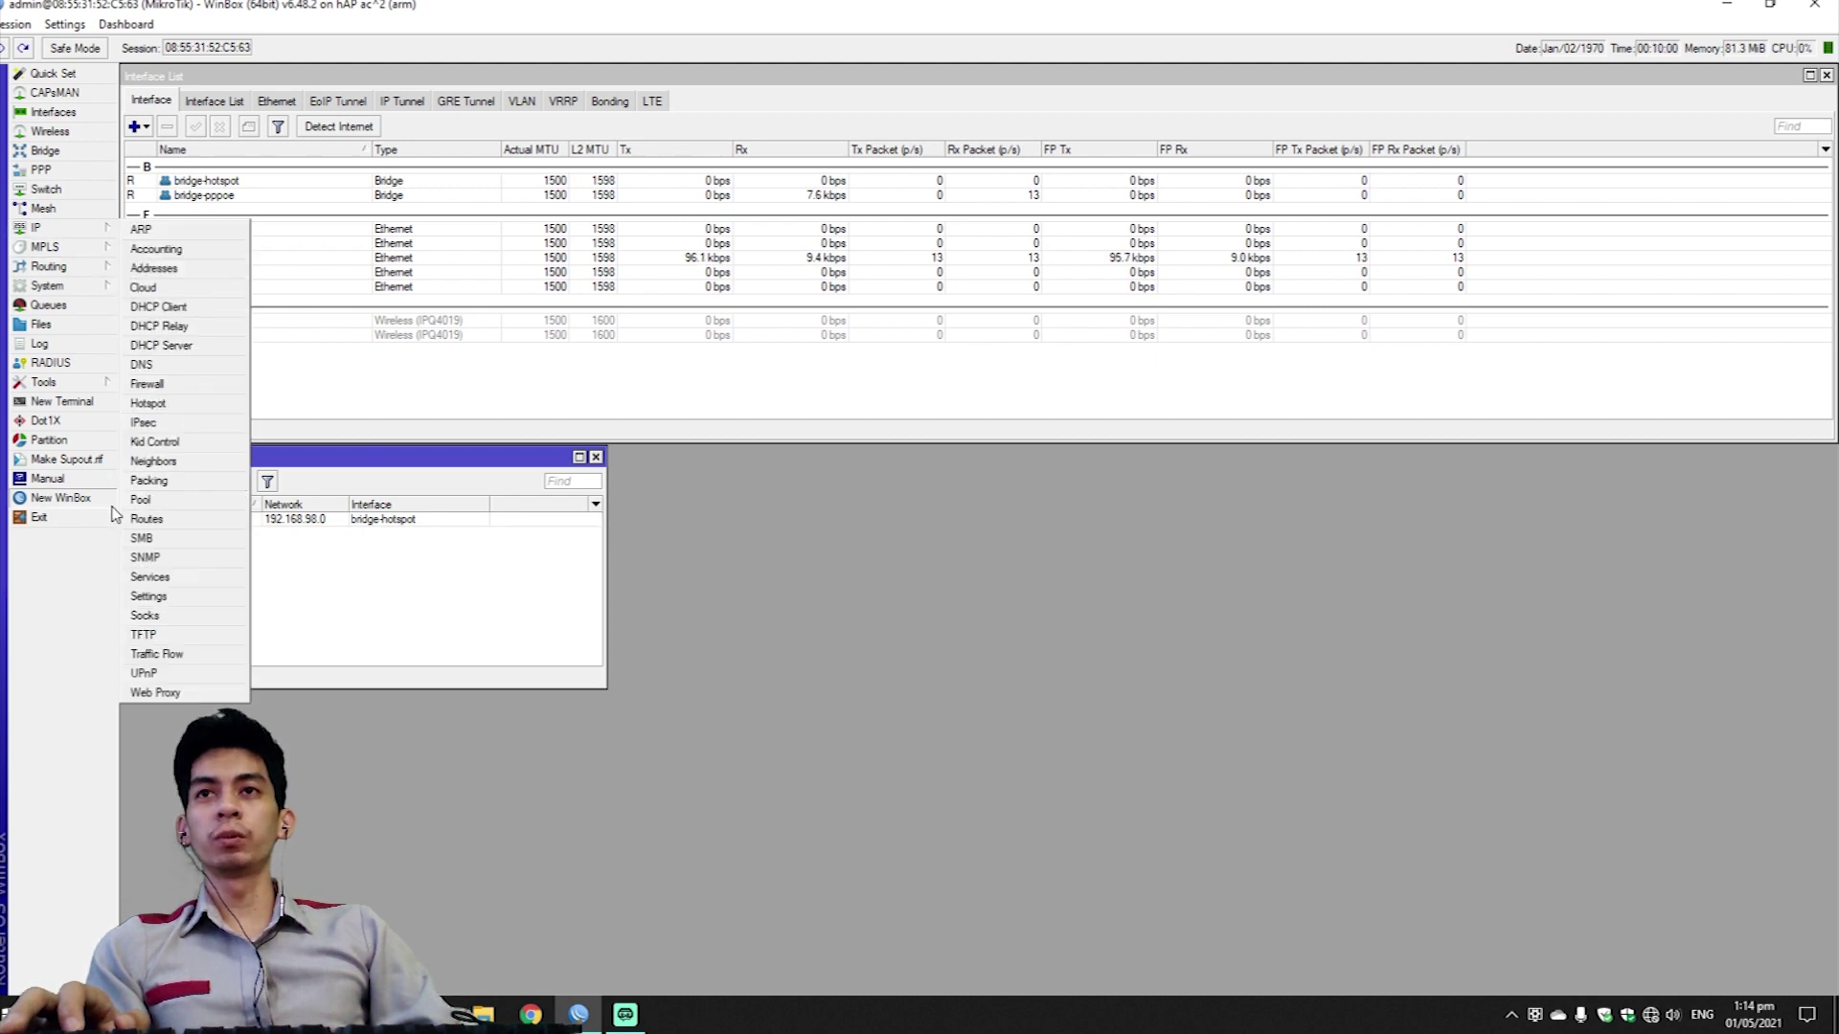
Create address pool pool-hotspot with range 192.168.98.2-192.168.98.254.
mouse_move(93, 230)
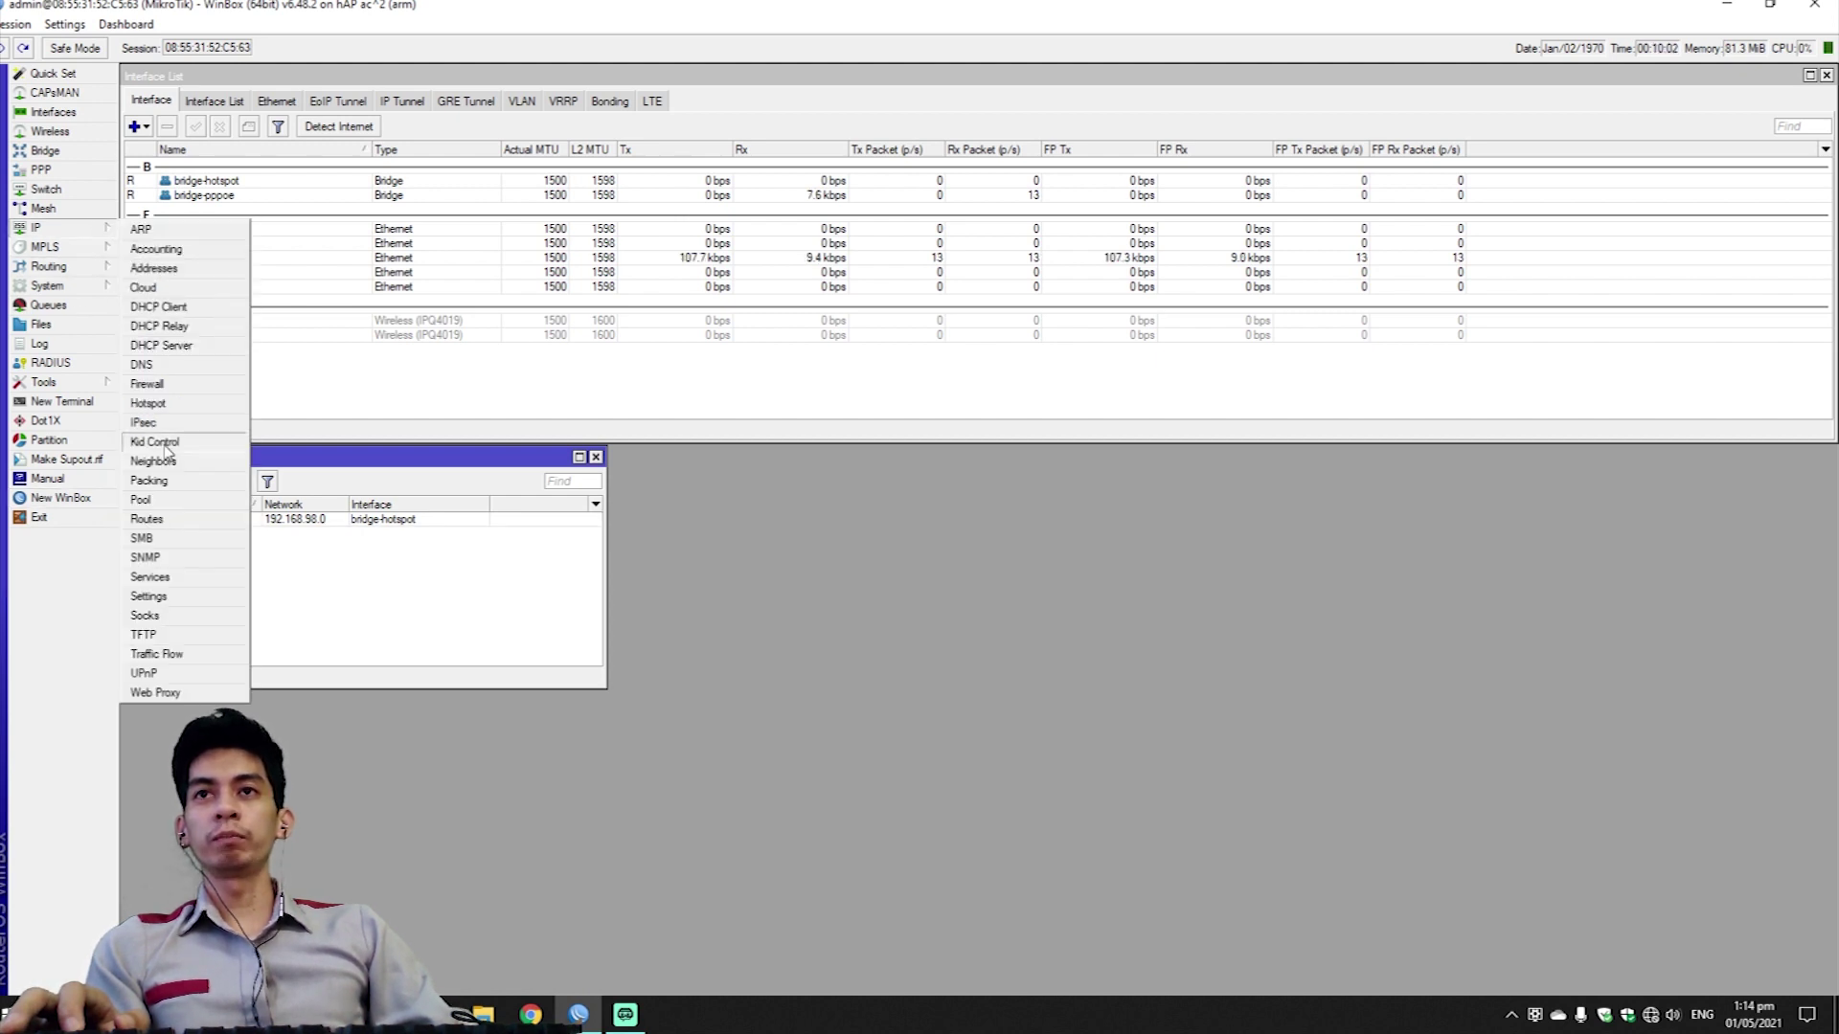
left_click(182, 501)
left_click(623, 508)
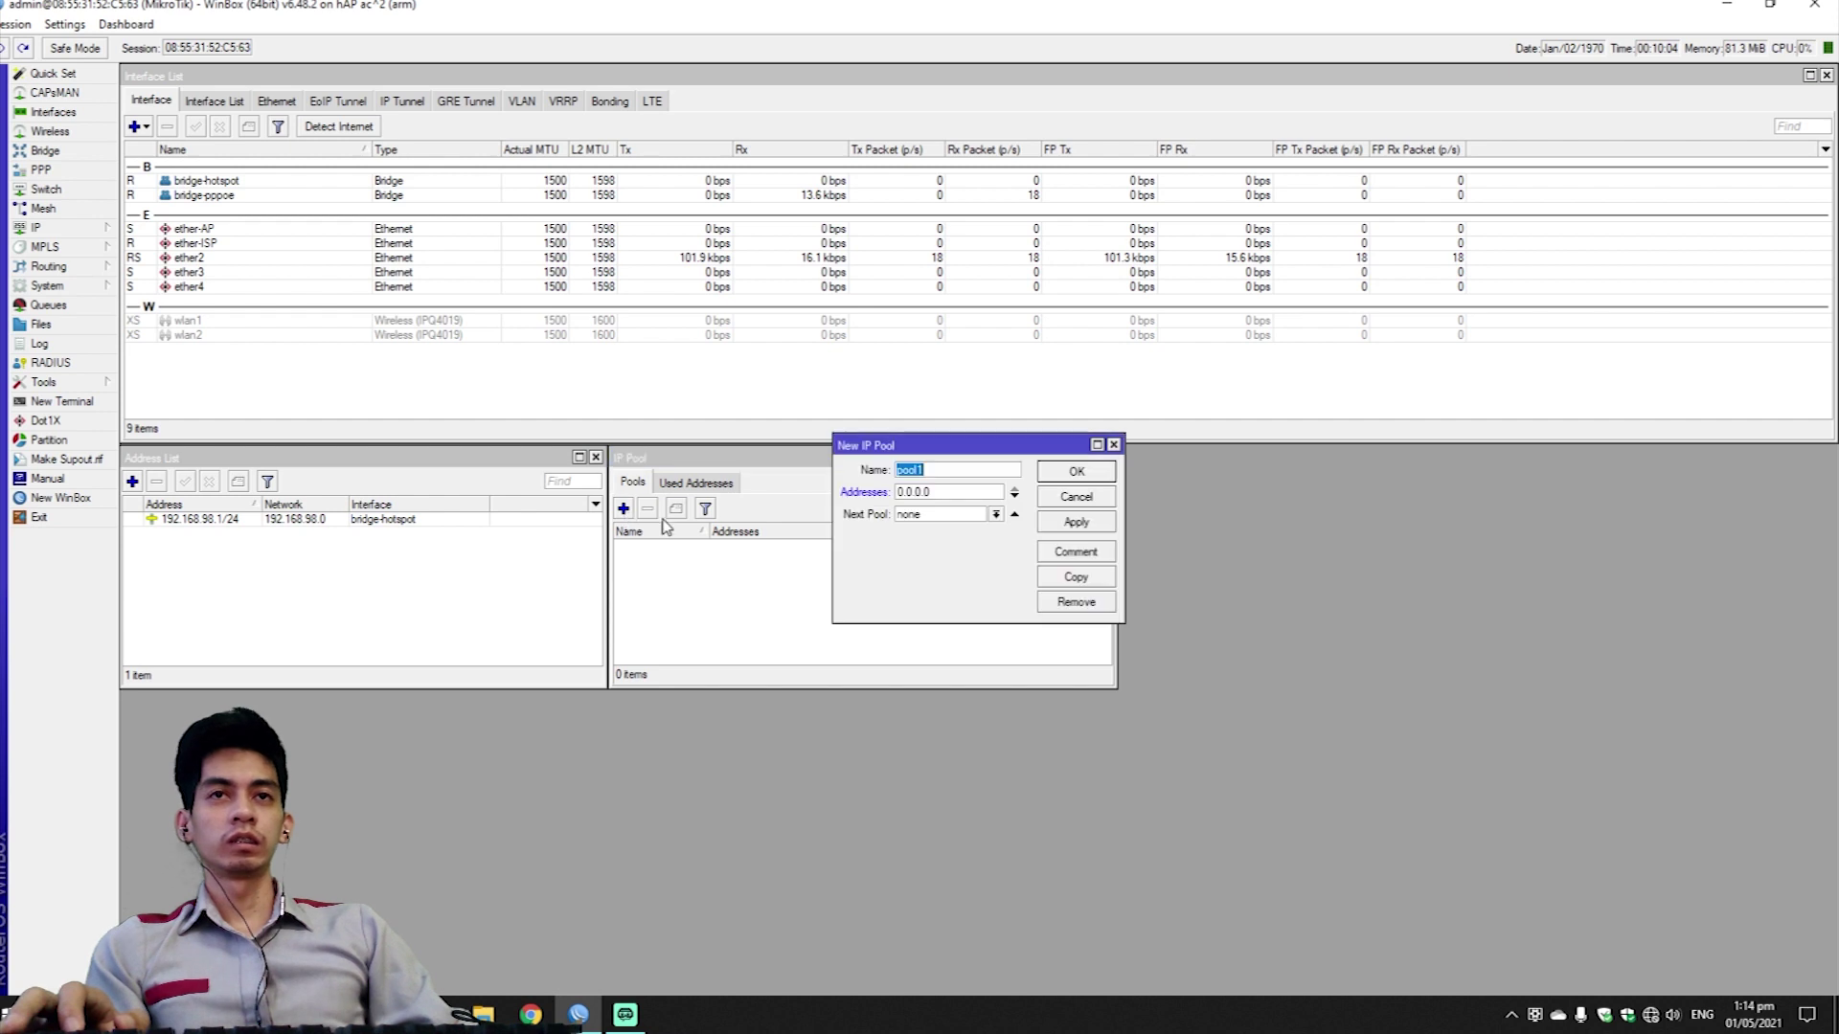
type("pool-")
type("host")
type("spot")
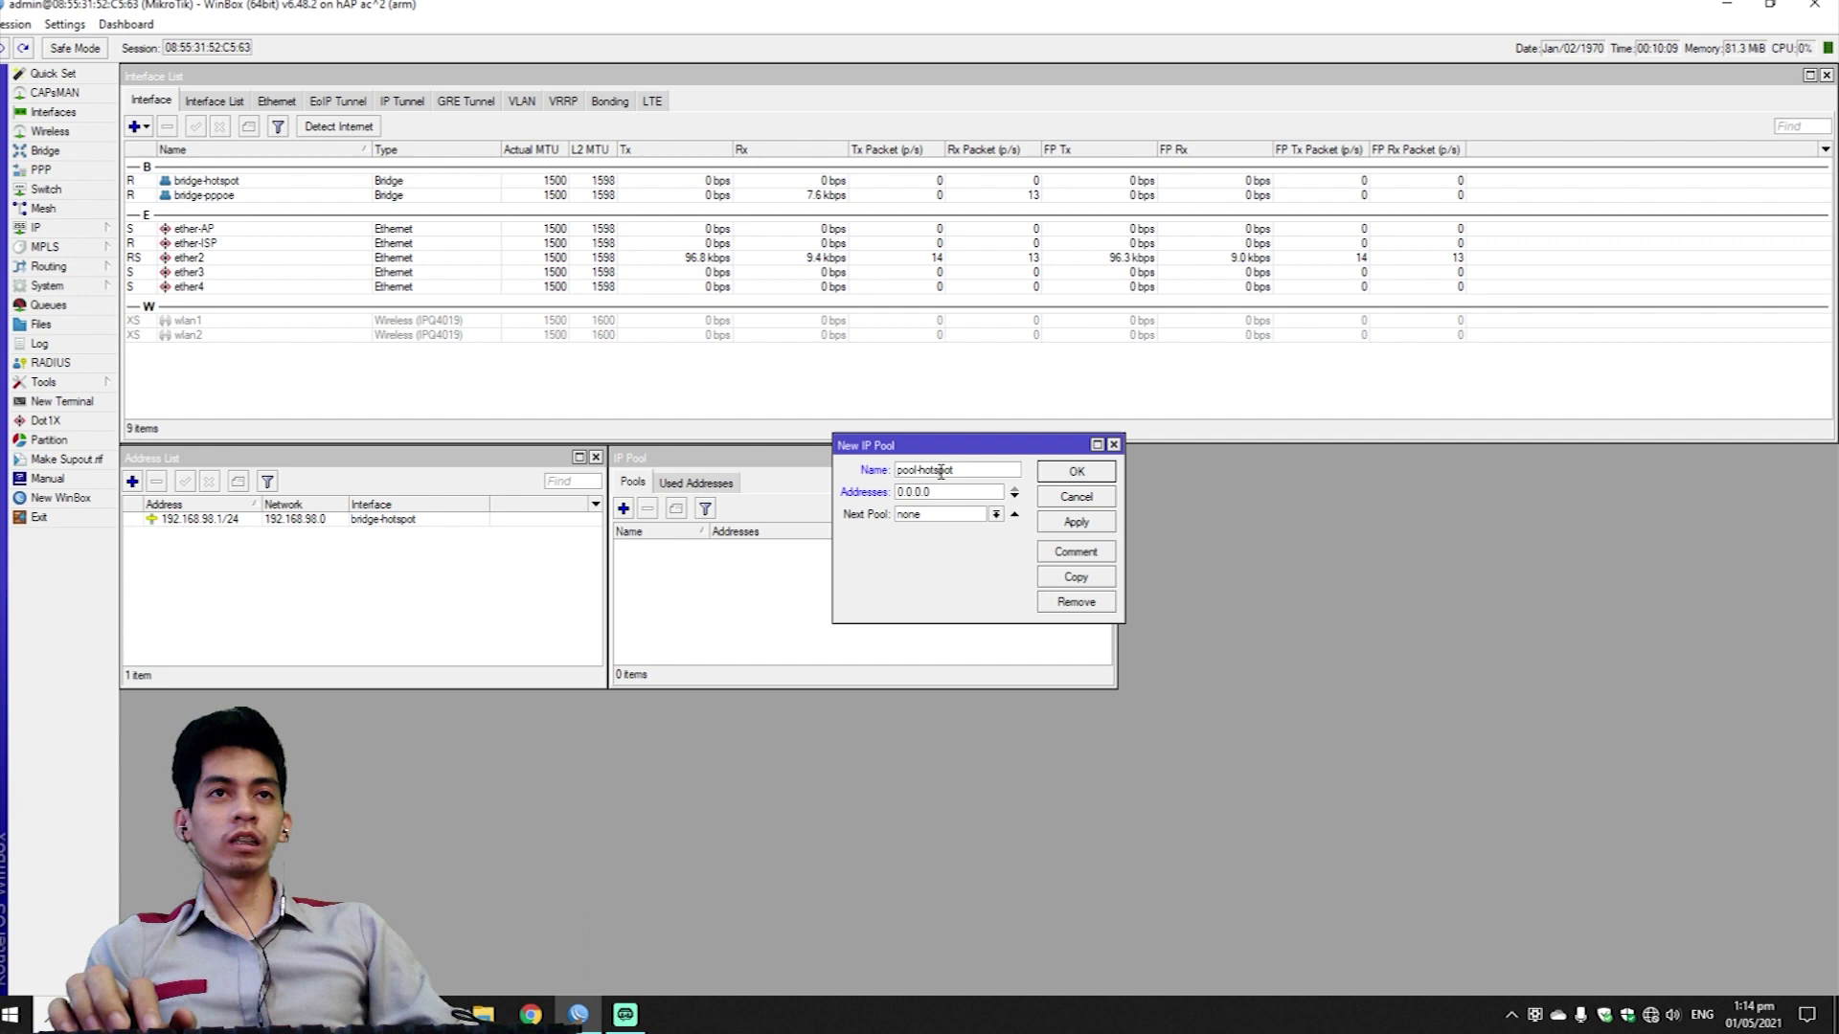
key("Tab")
type("1")
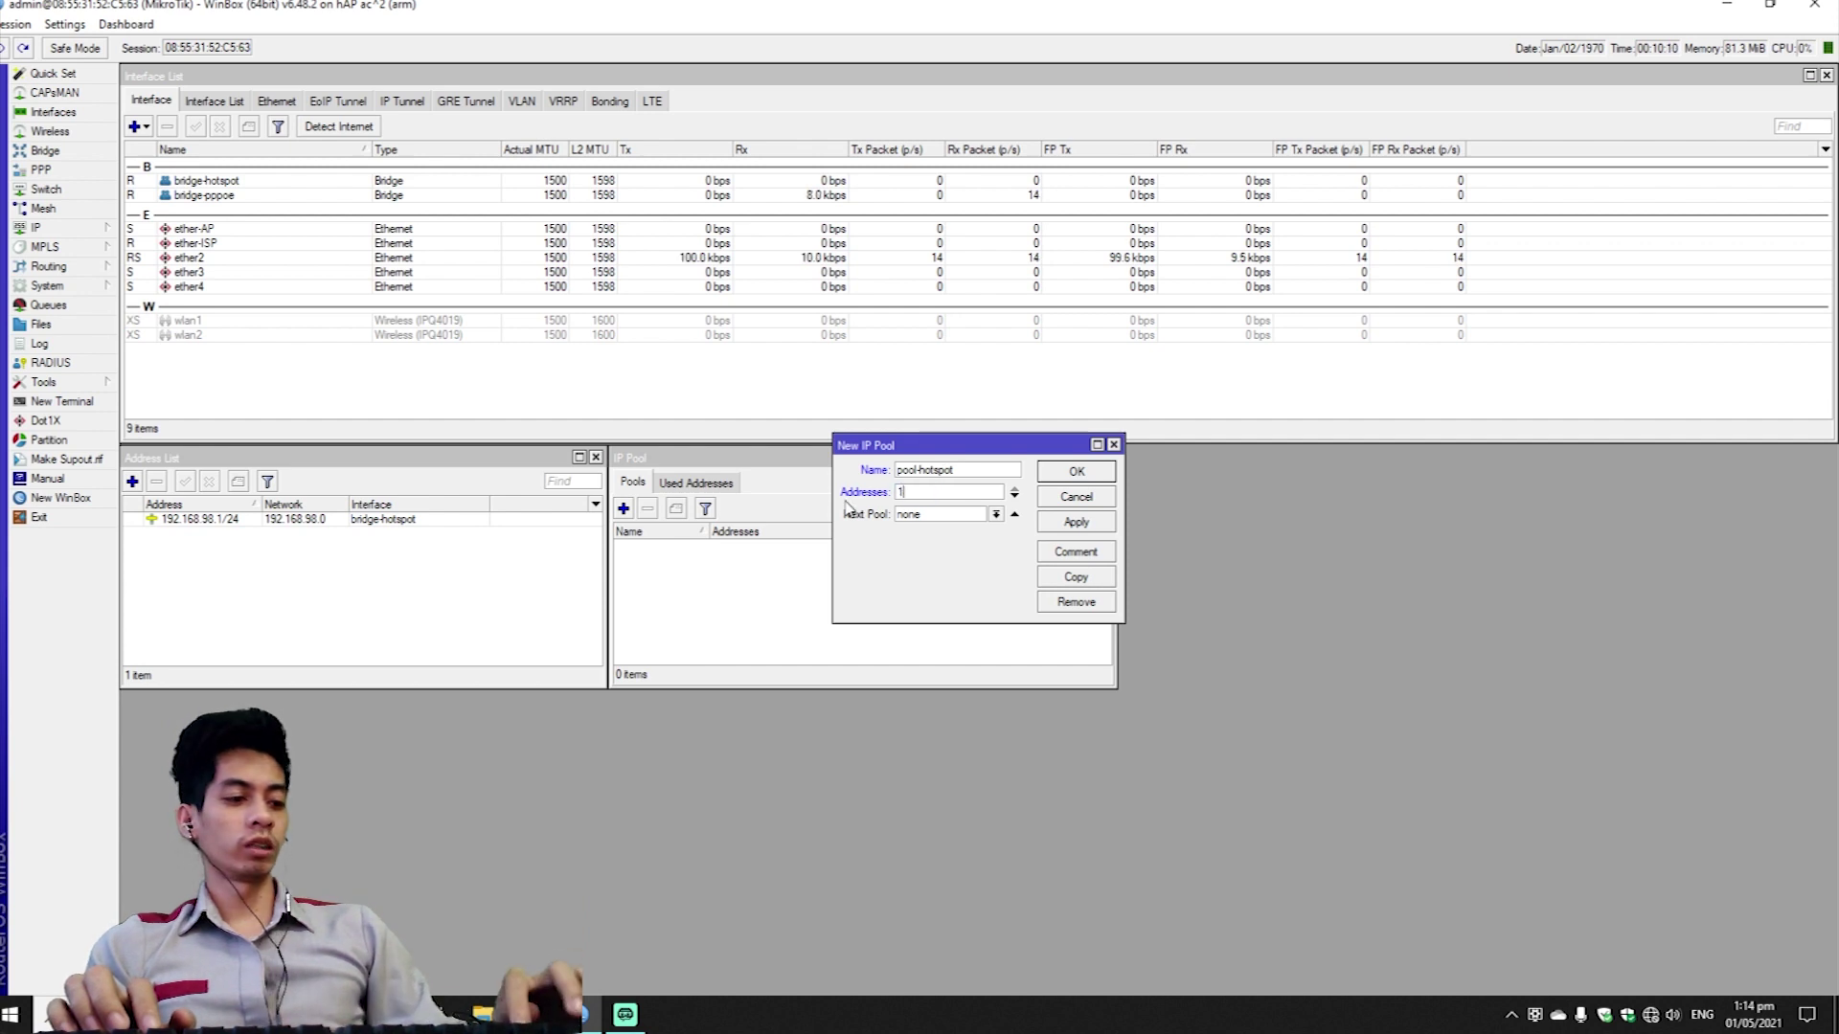
type("92.168.98.")
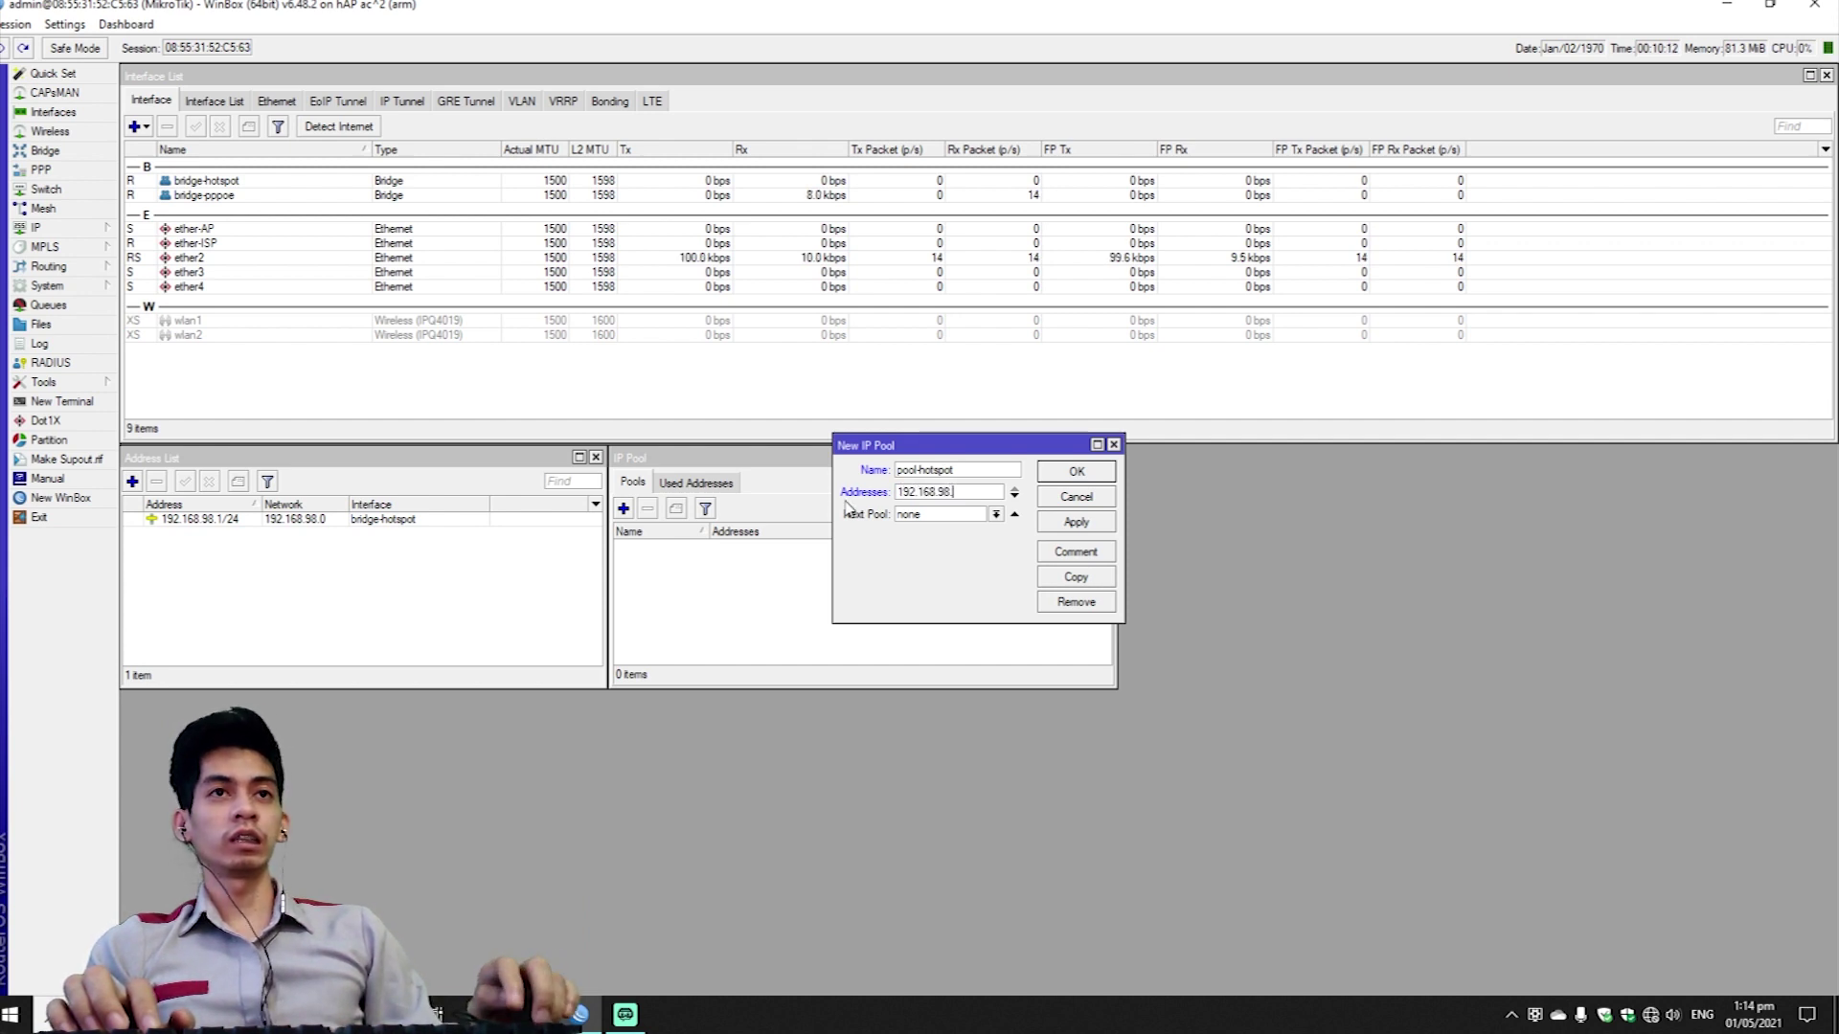
type("2-19")
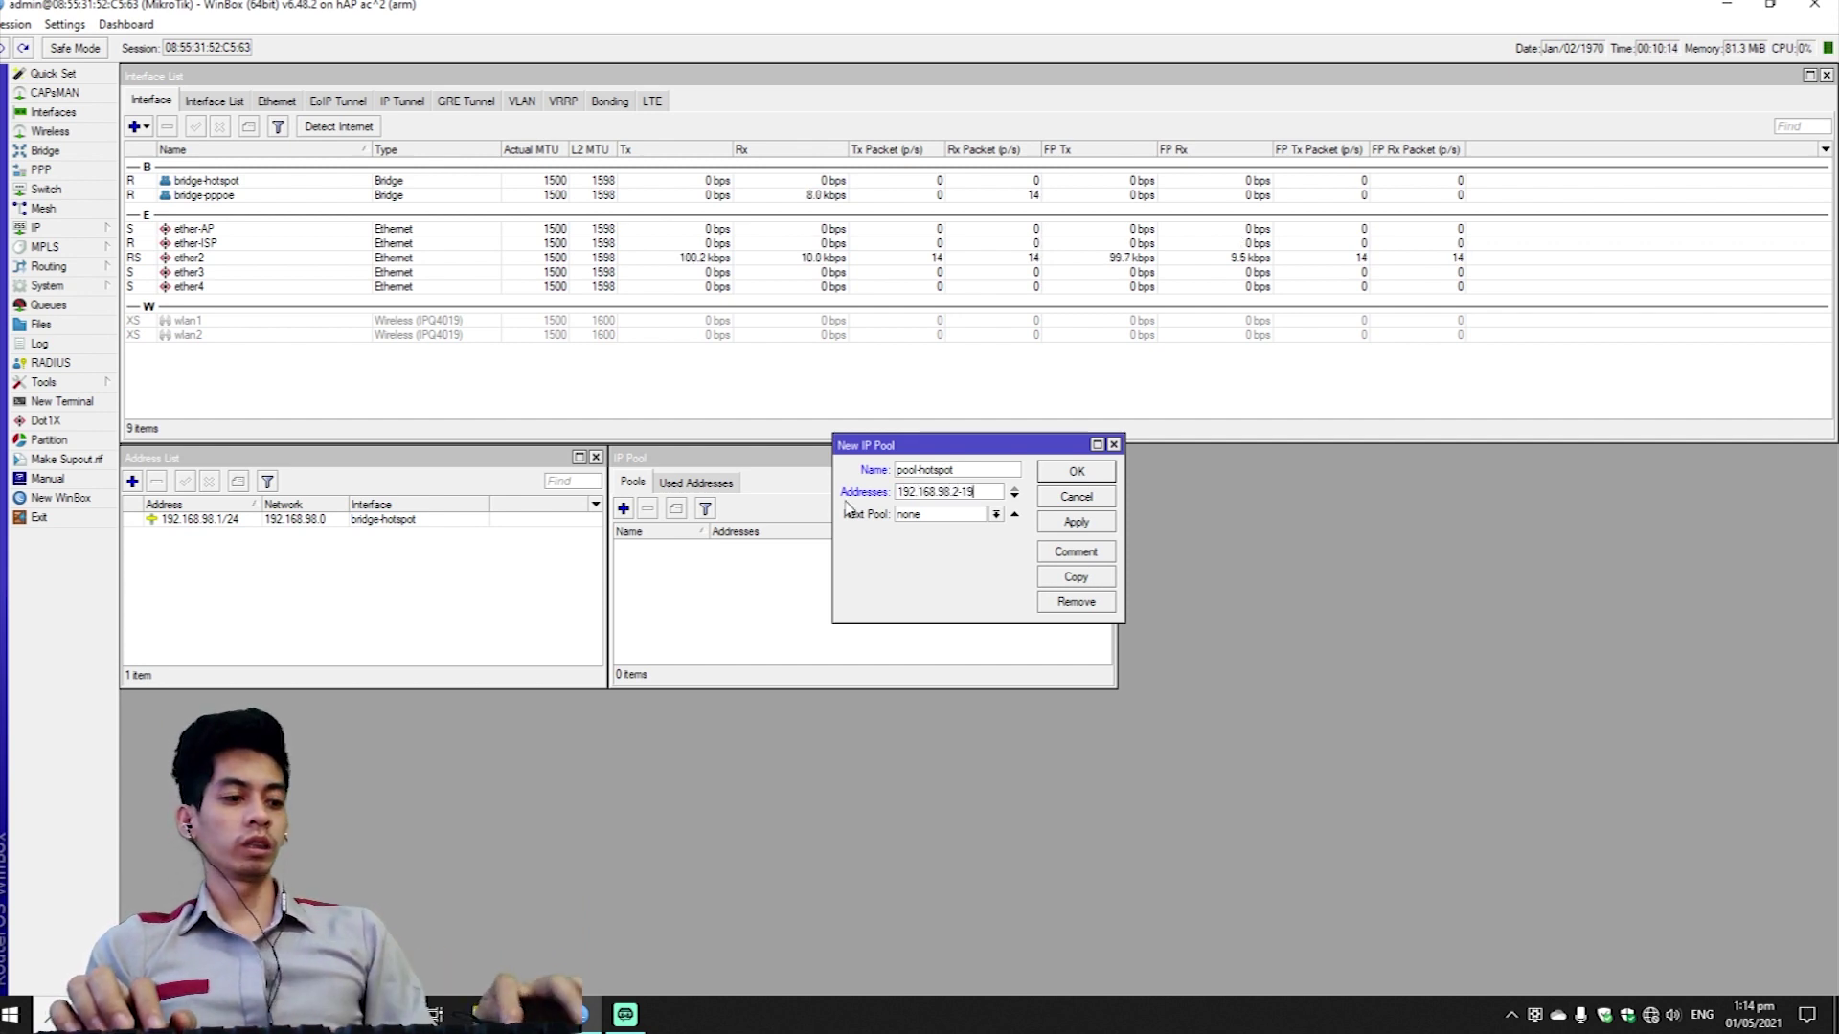
type("2.168.98.254")
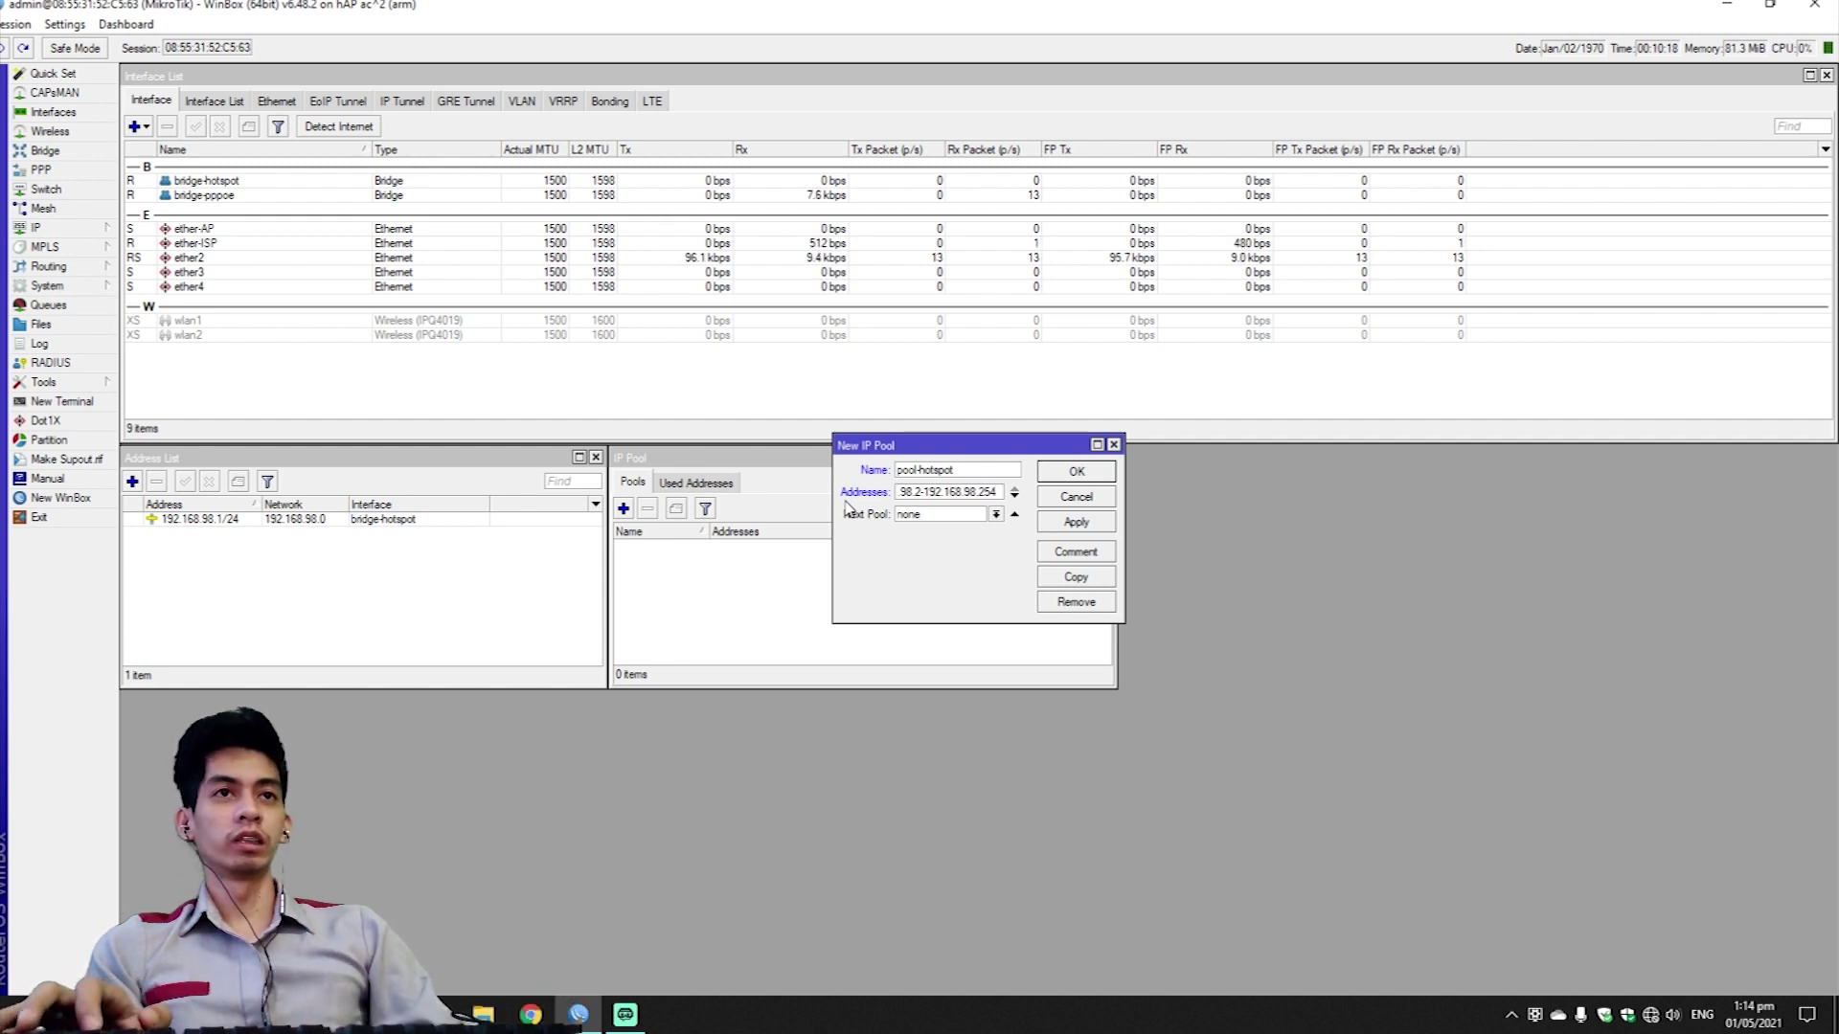
left_click(1079, 518)
left_click(1085, 475)
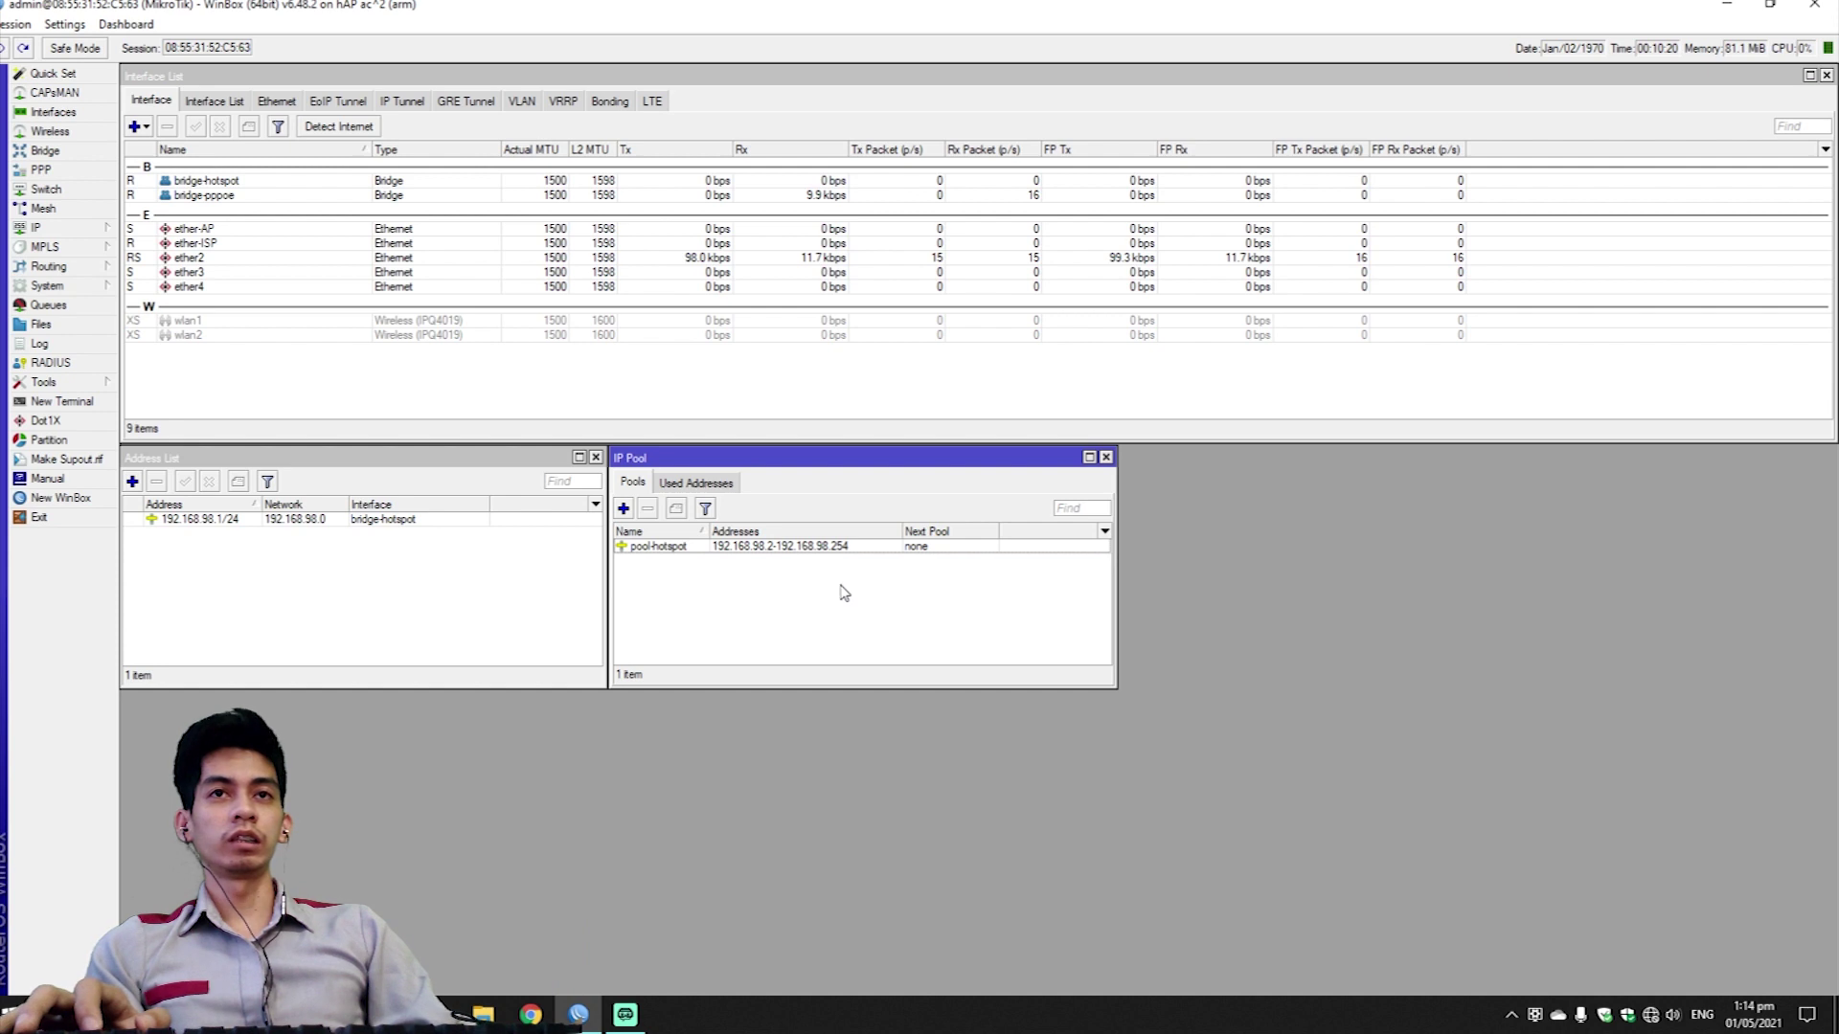
Create address pool pool-pppoe with range 192.168.15.2-192.168.15.254.
left_click(623, 508)
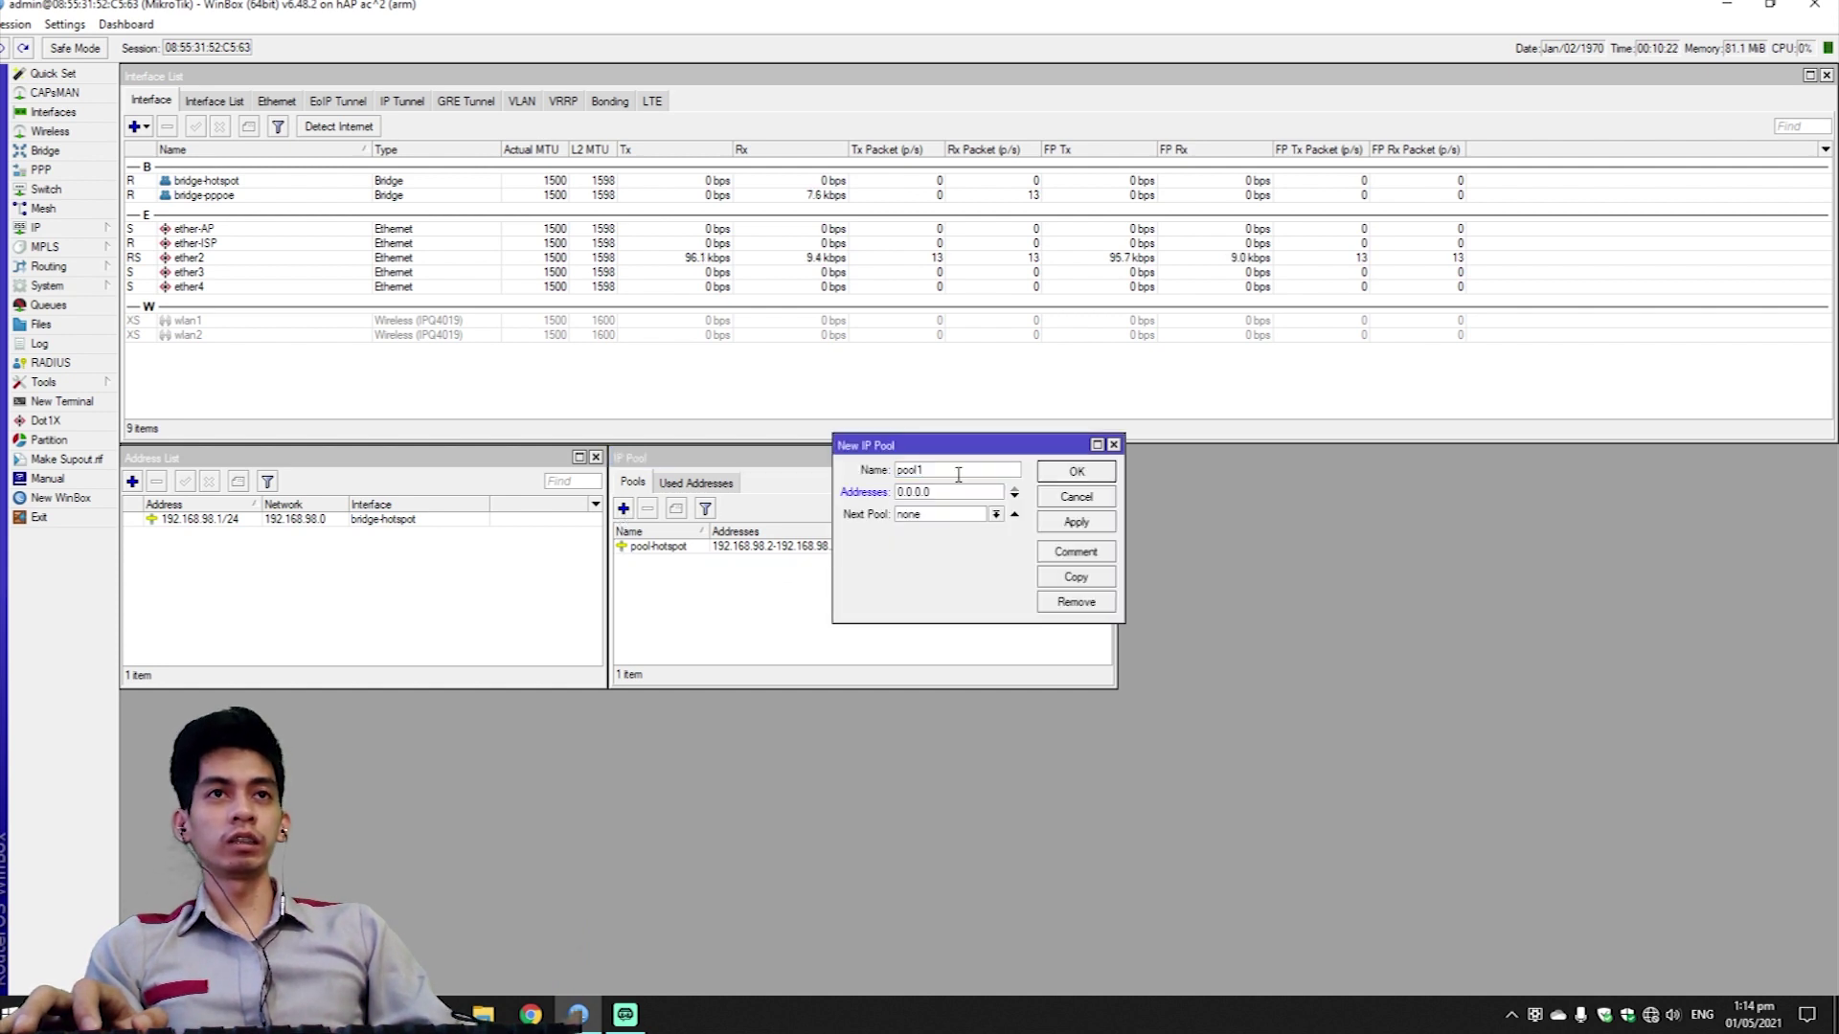
key("BackSpace")
type("-")
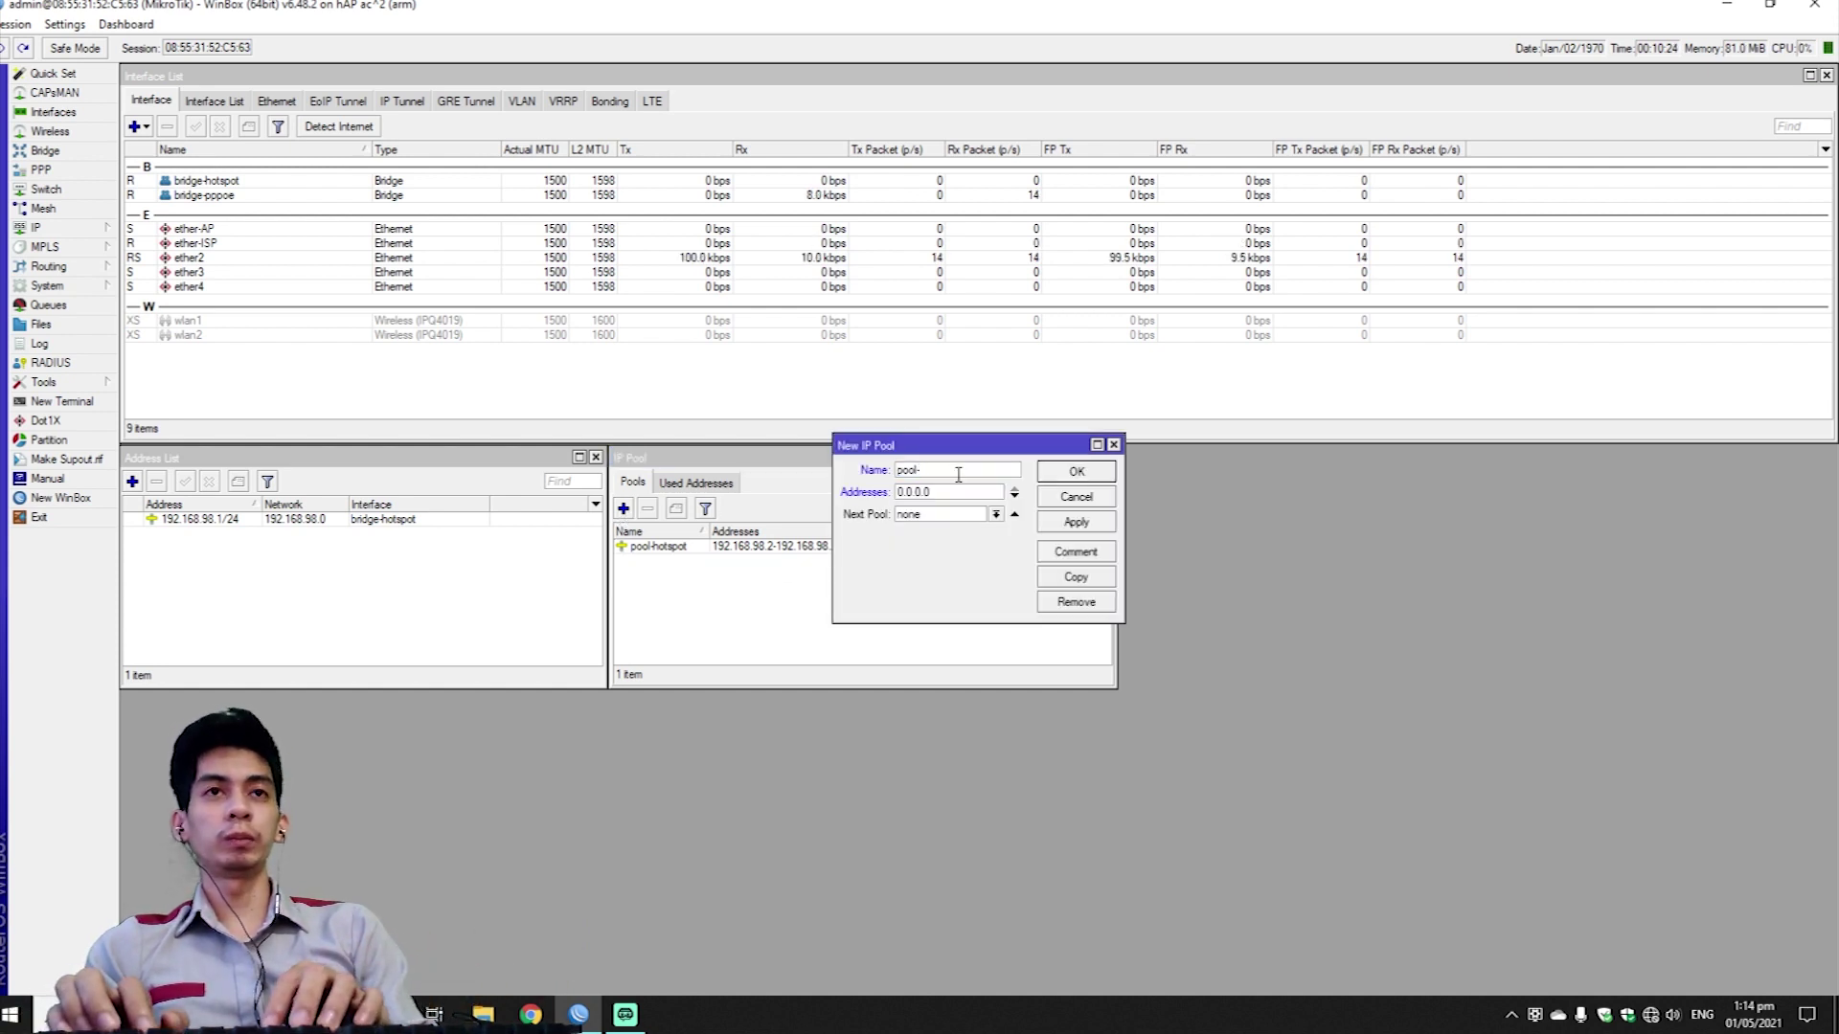
type("pppoe")
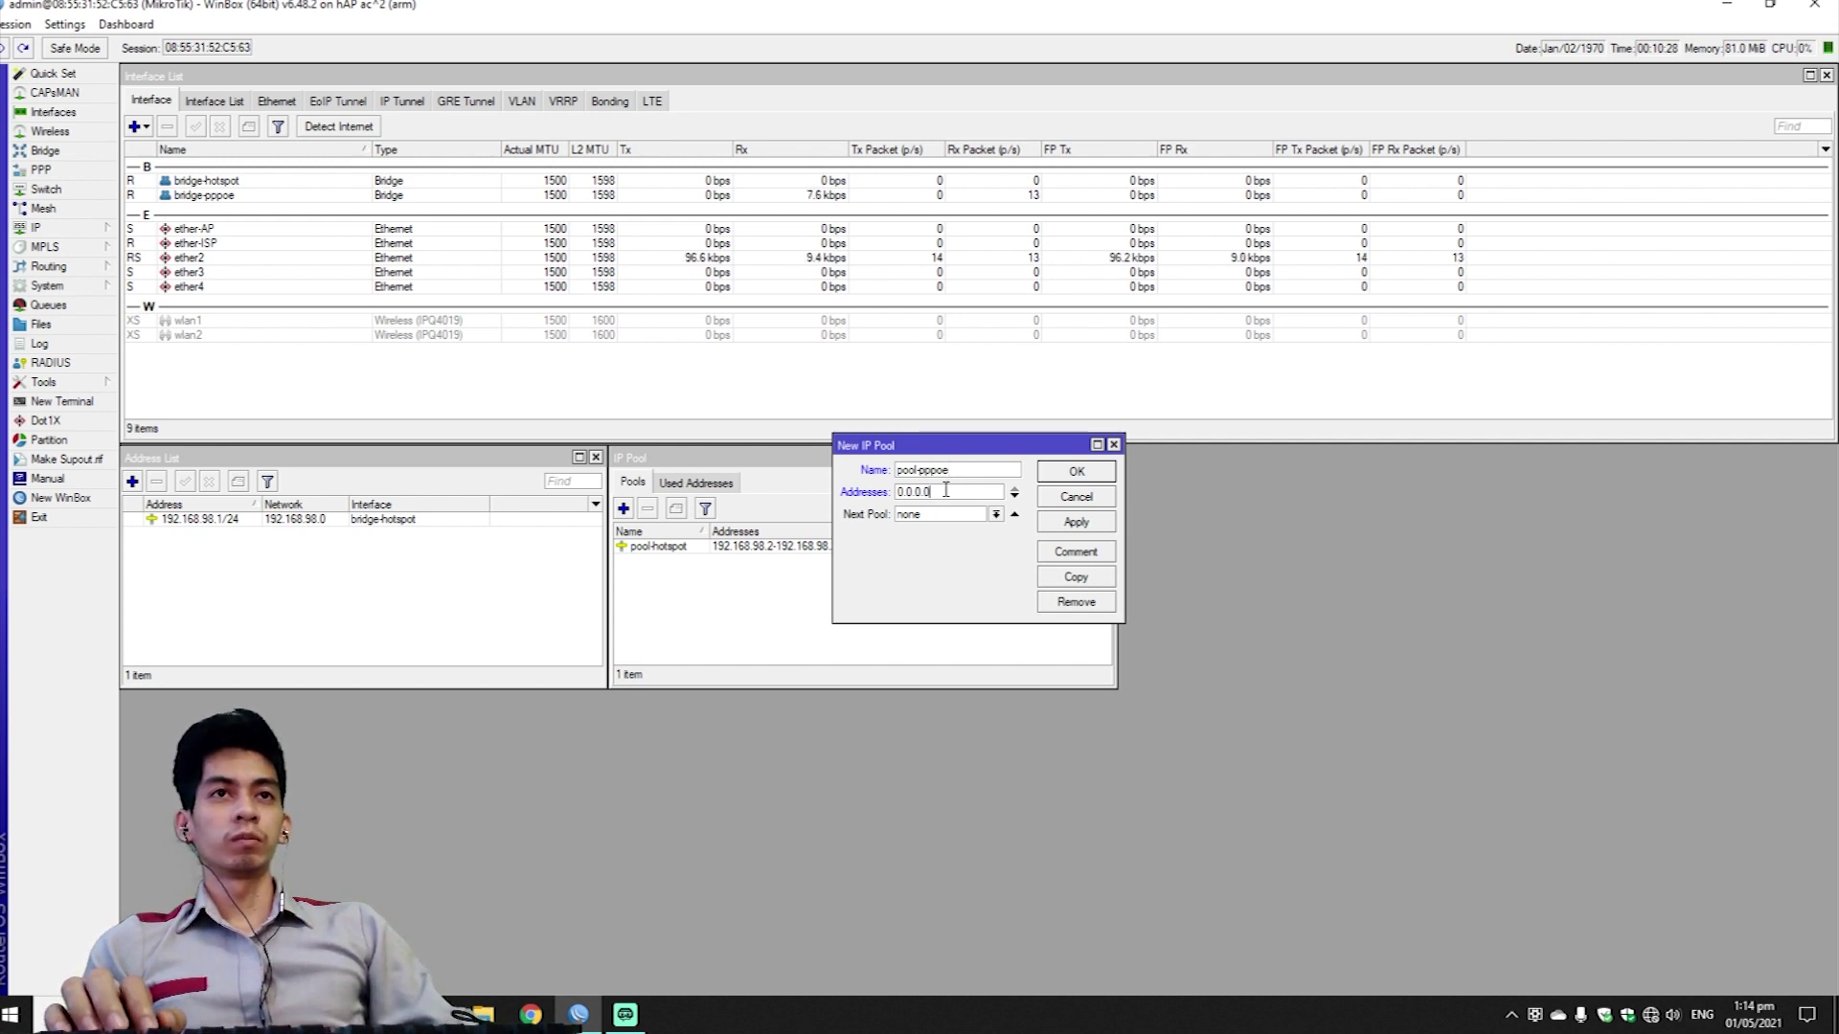
left_click_drag(945, 490, 845, 499)
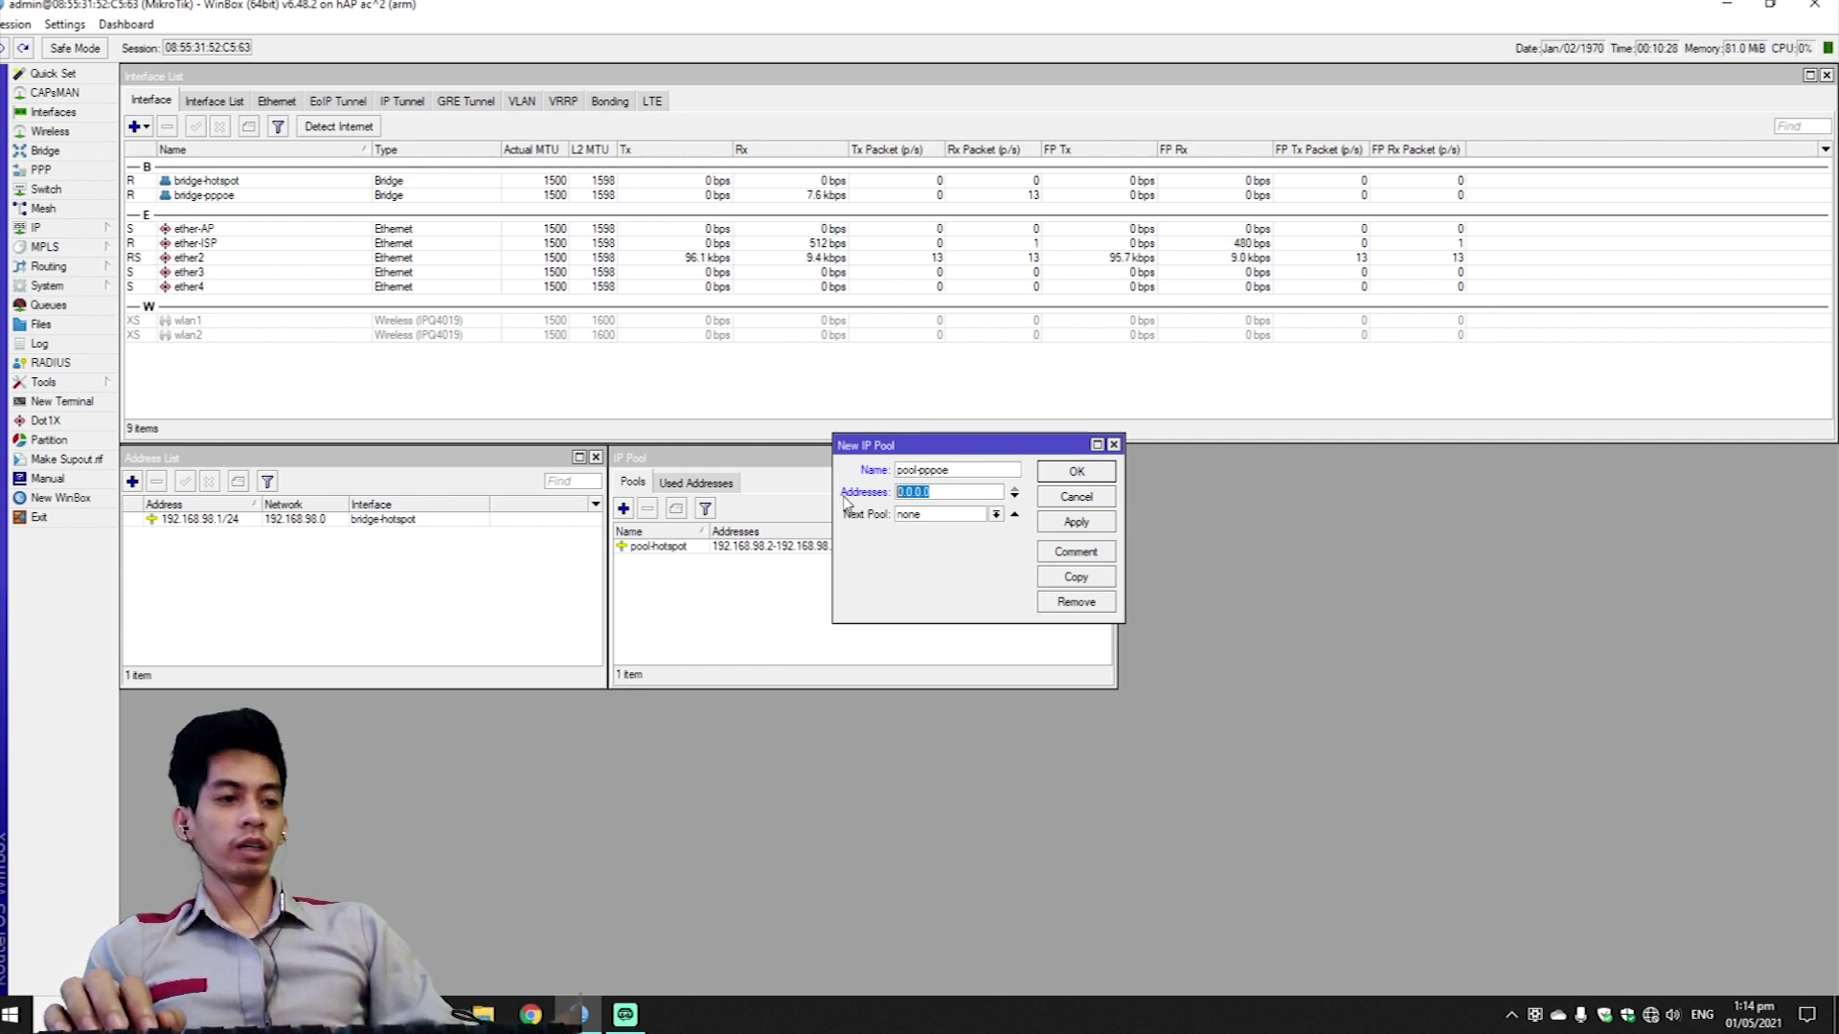
type("192")
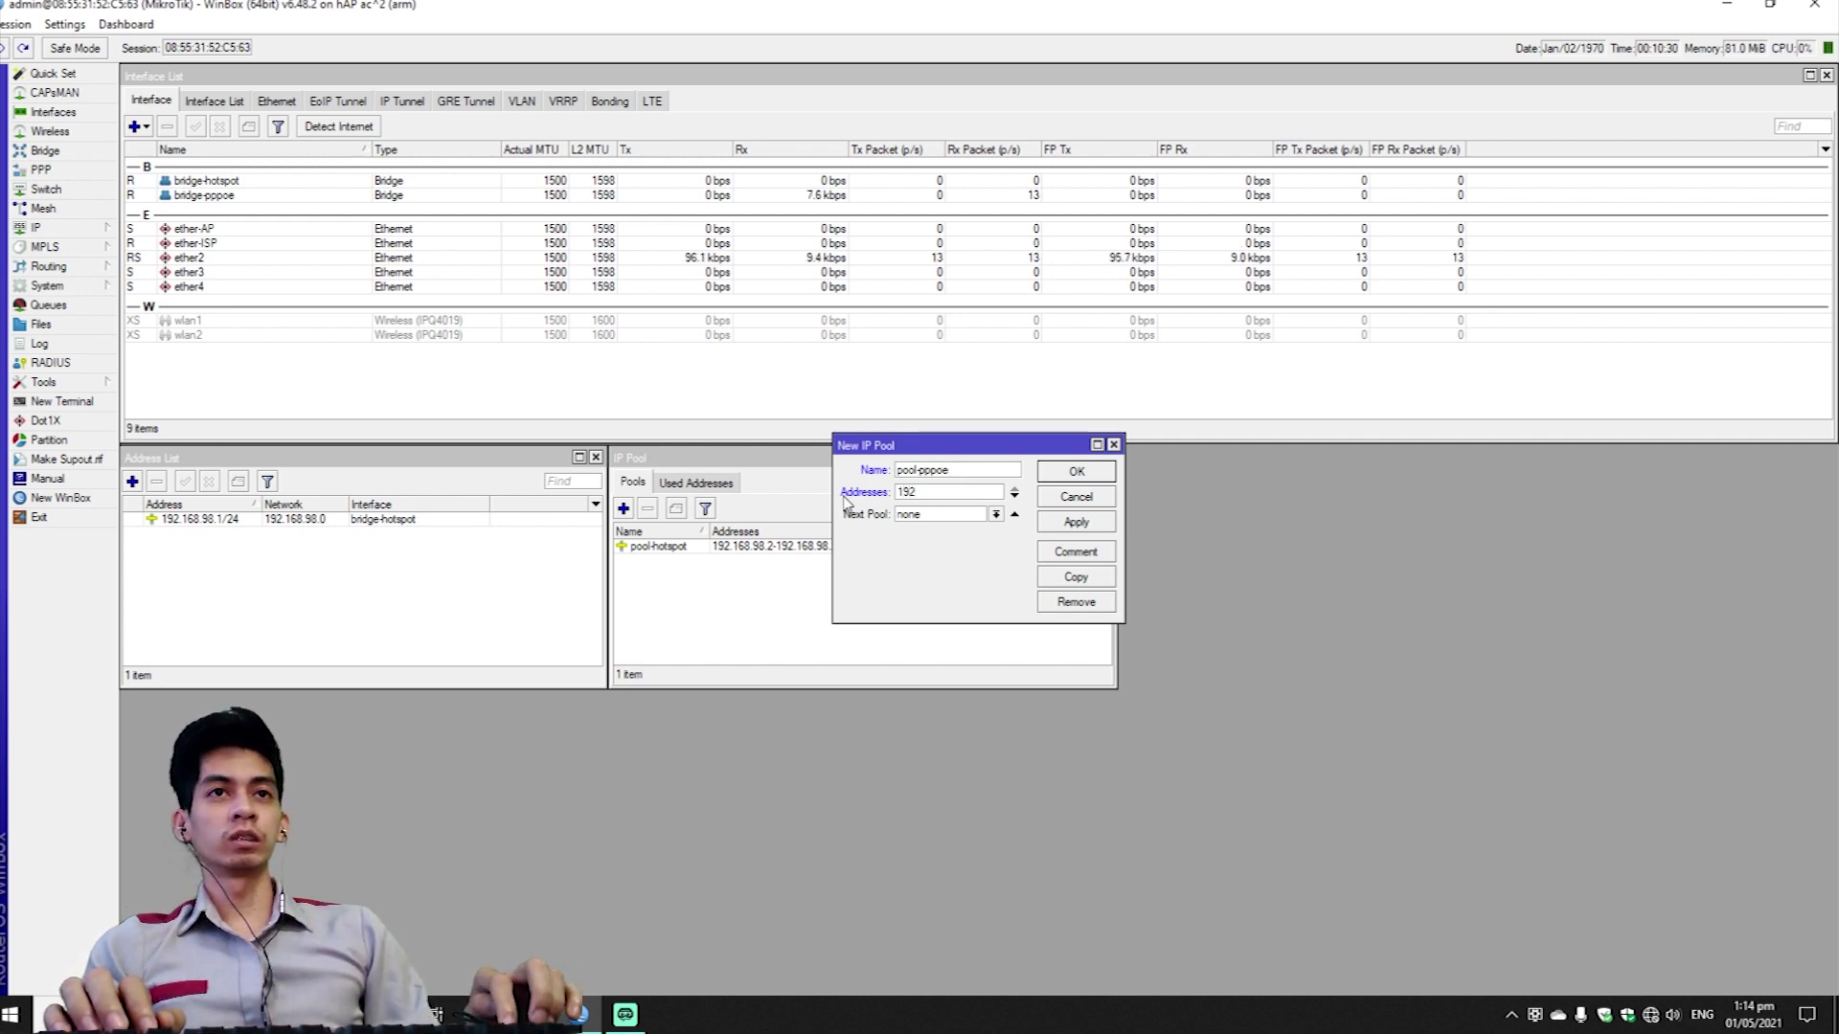
type(".168.1")
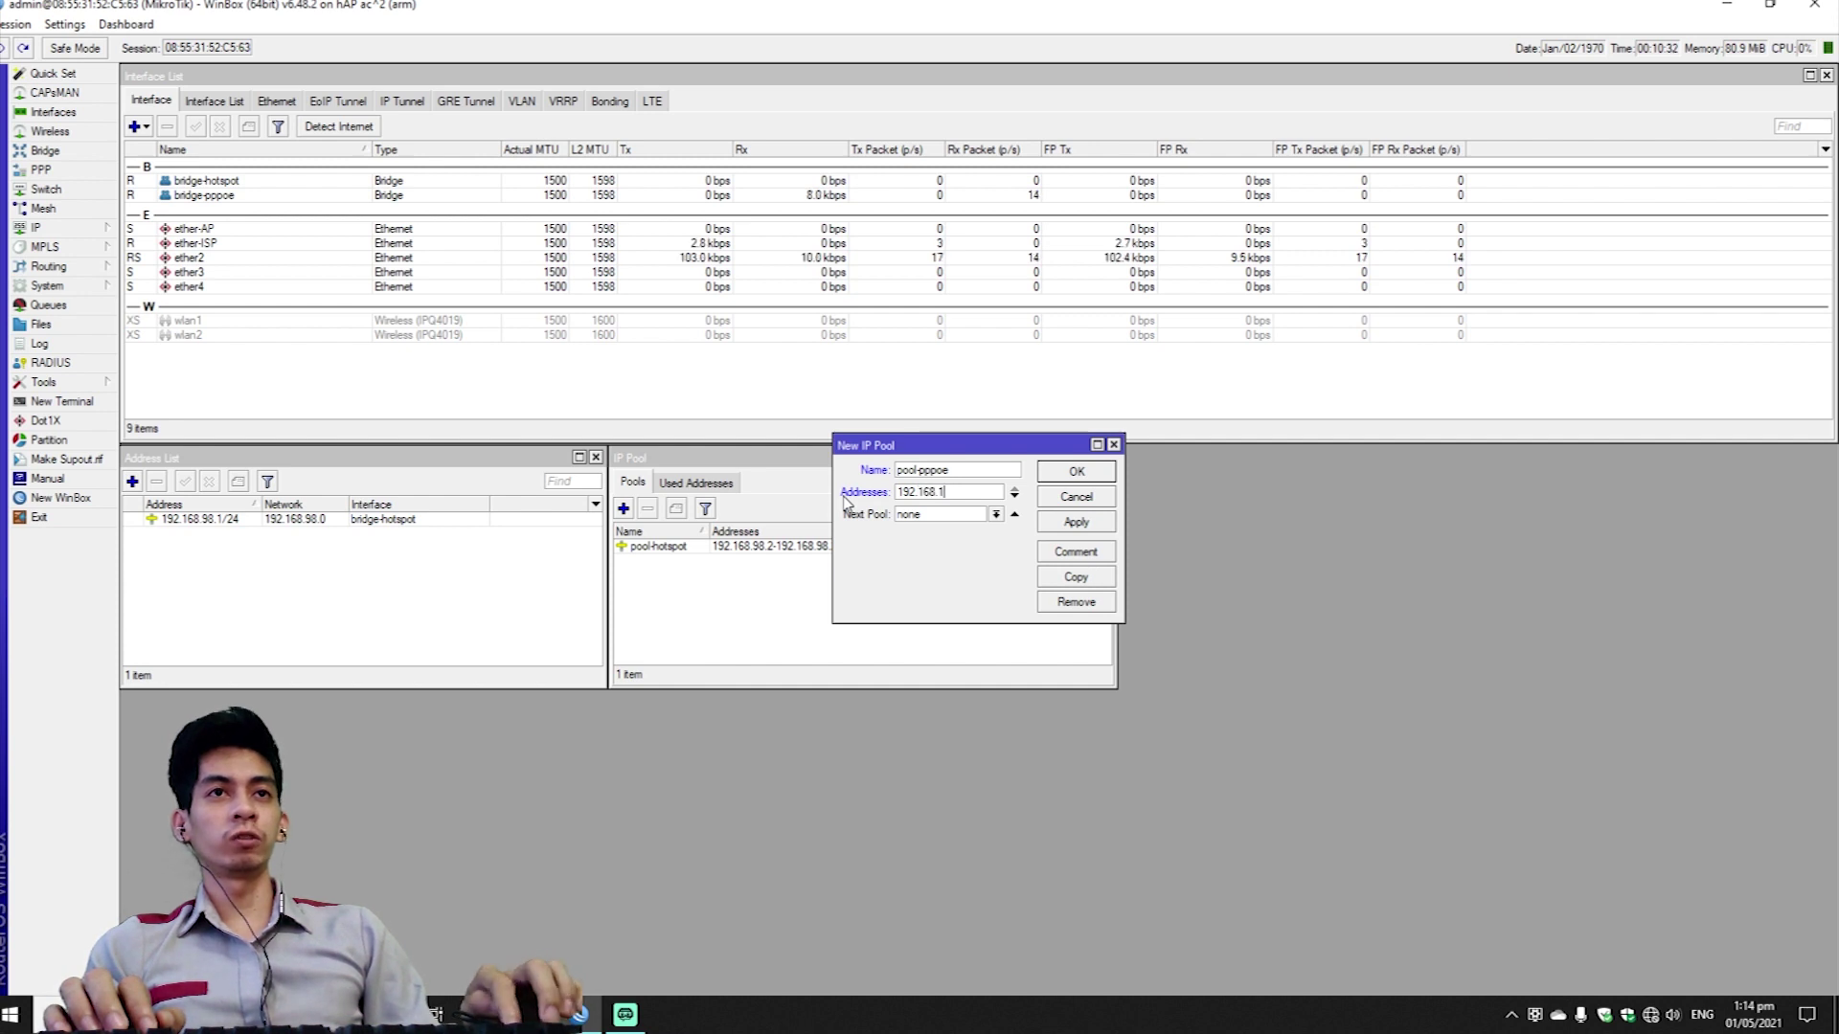
type("5.2")
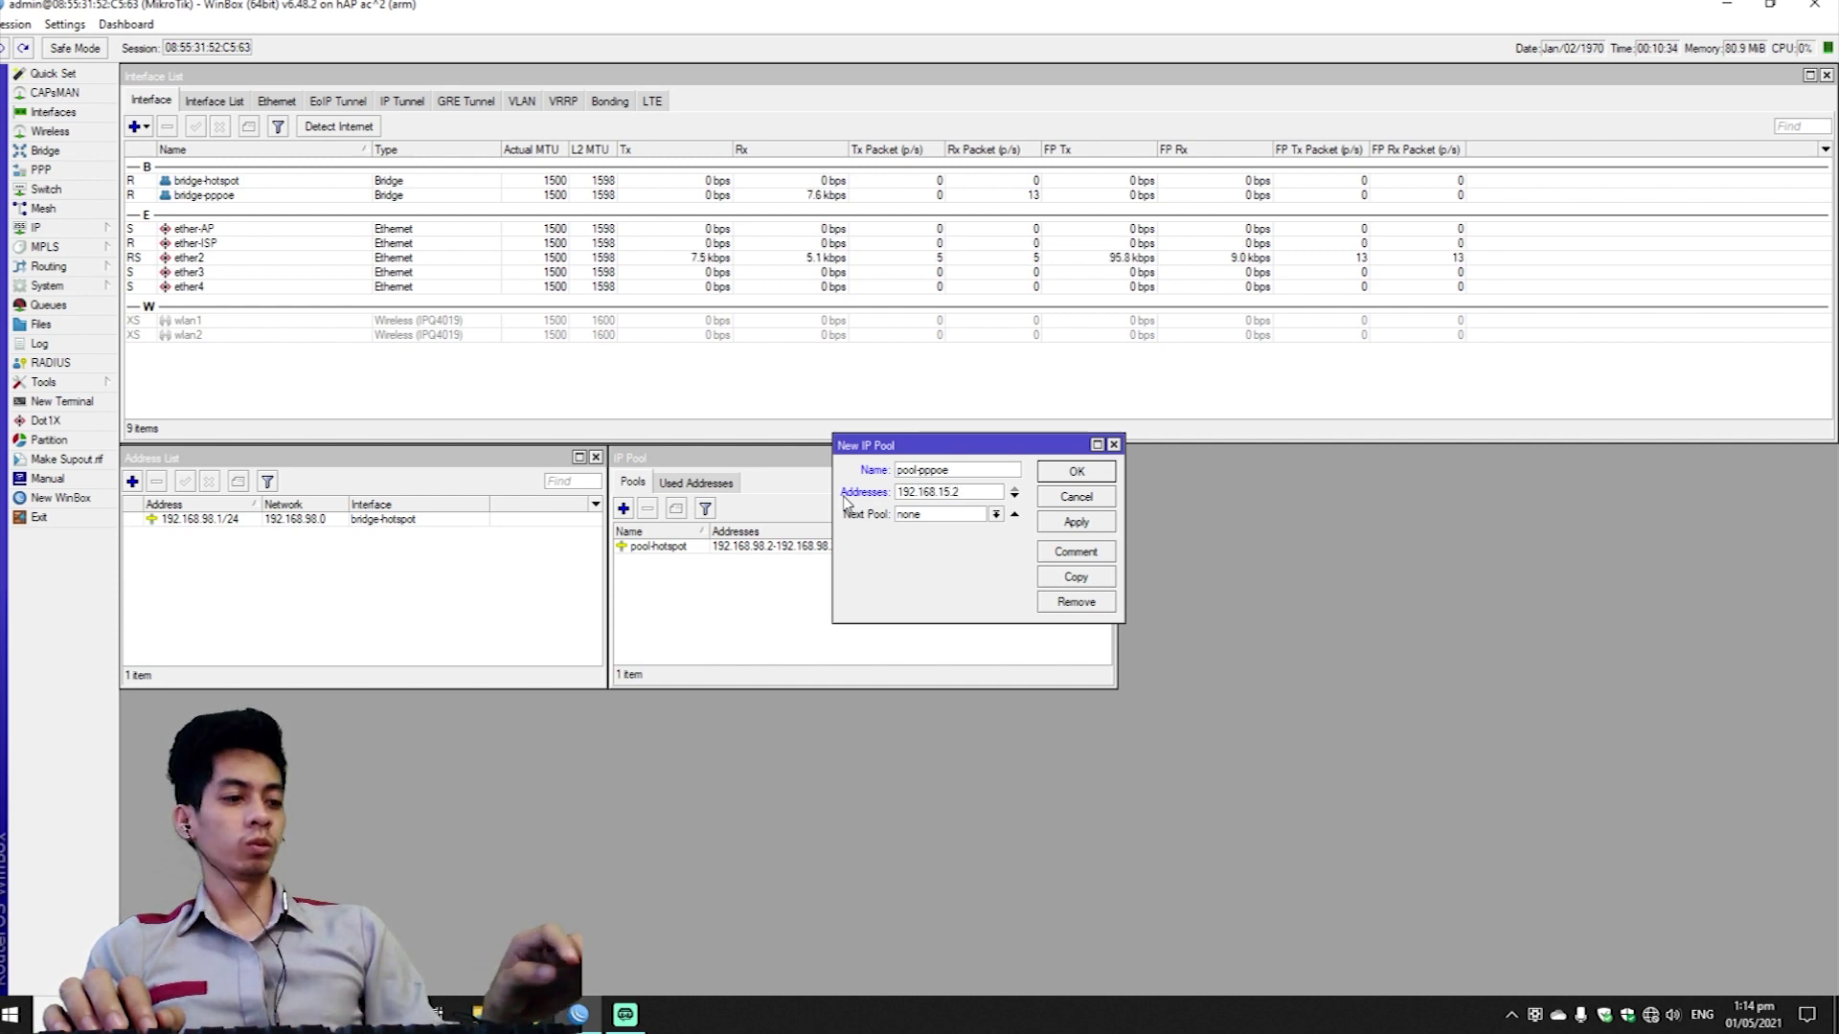
type("-192.16")
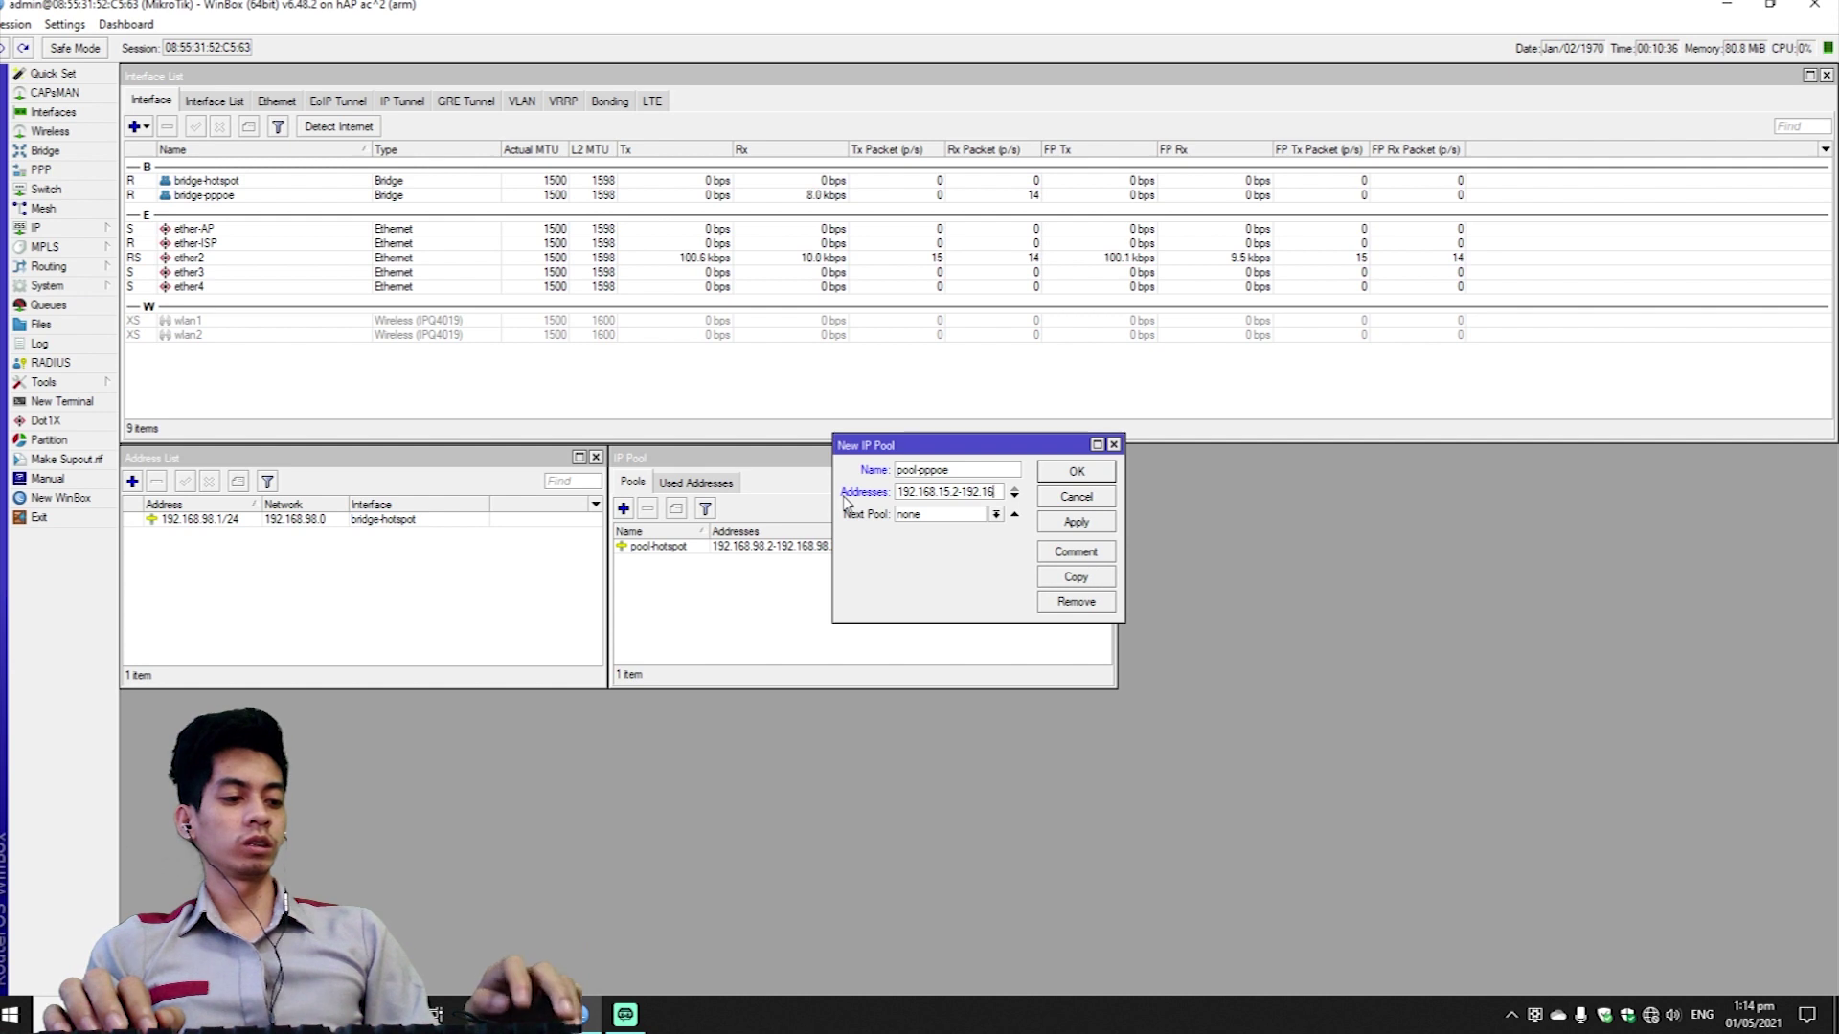
type("8.15.254")
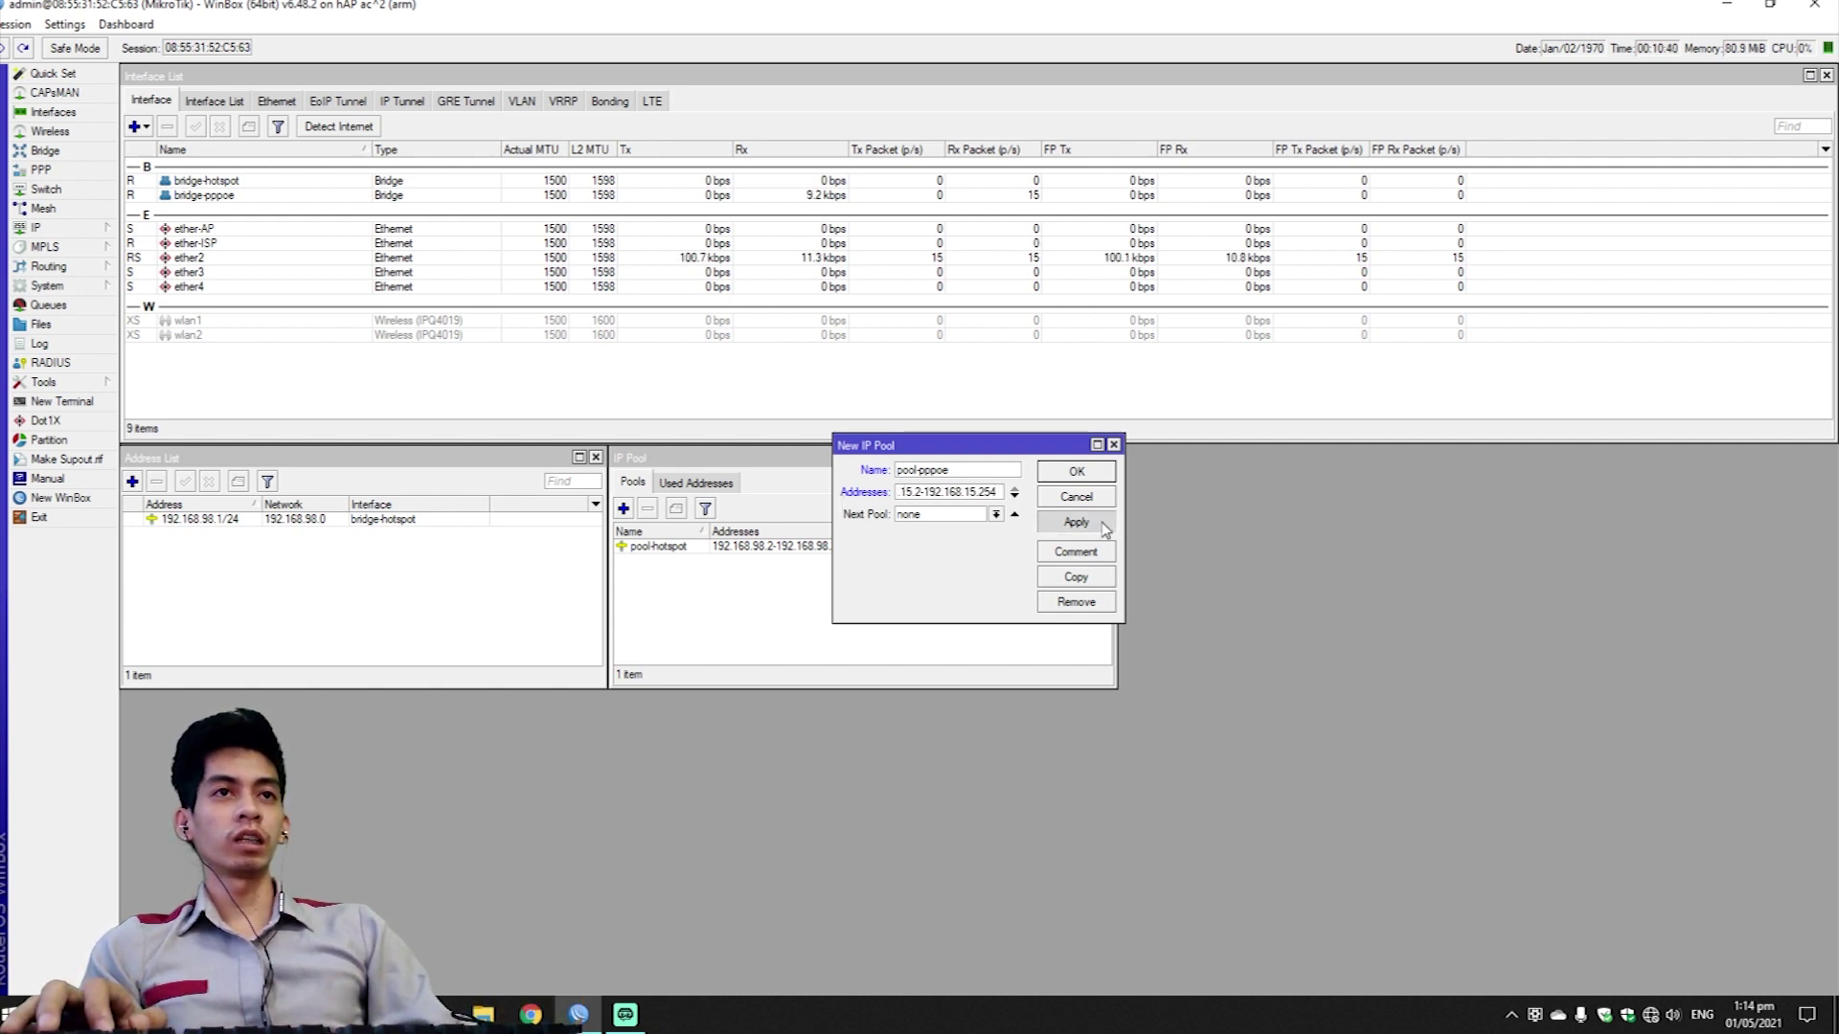
left_click(1106, 529)
left_click(1101, 474)
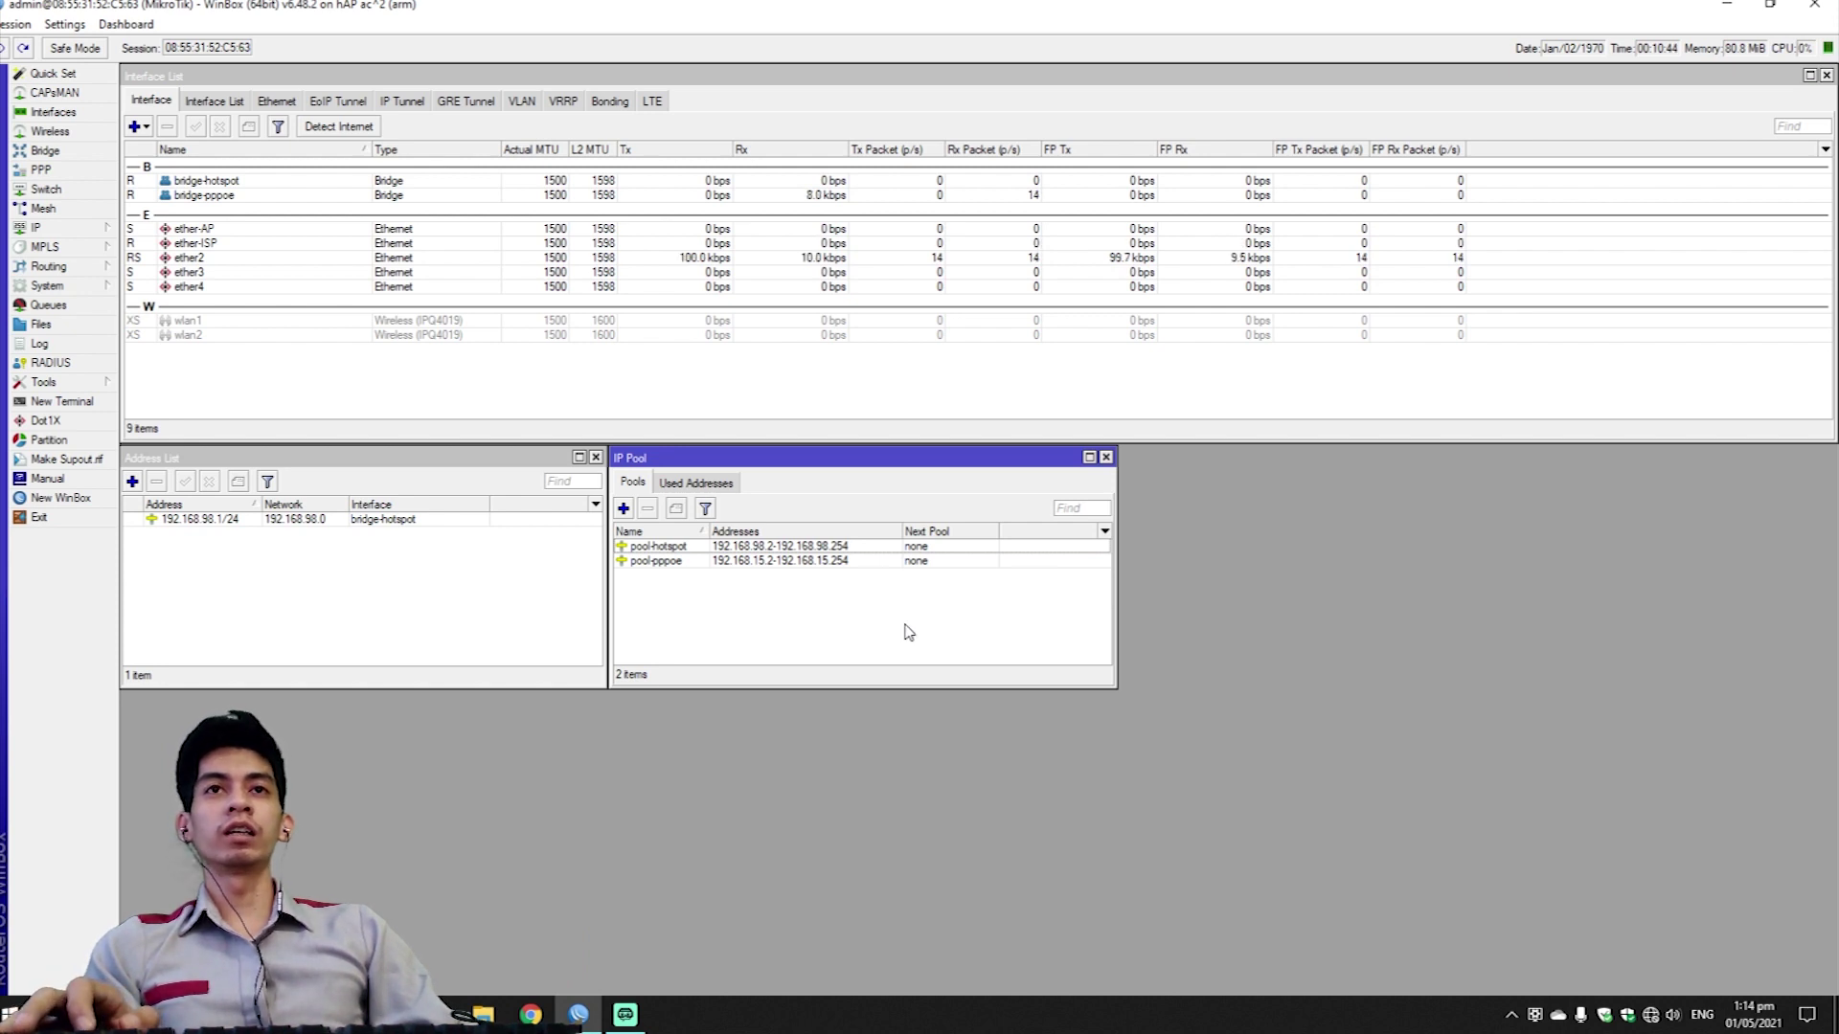
left_click(38, 228)
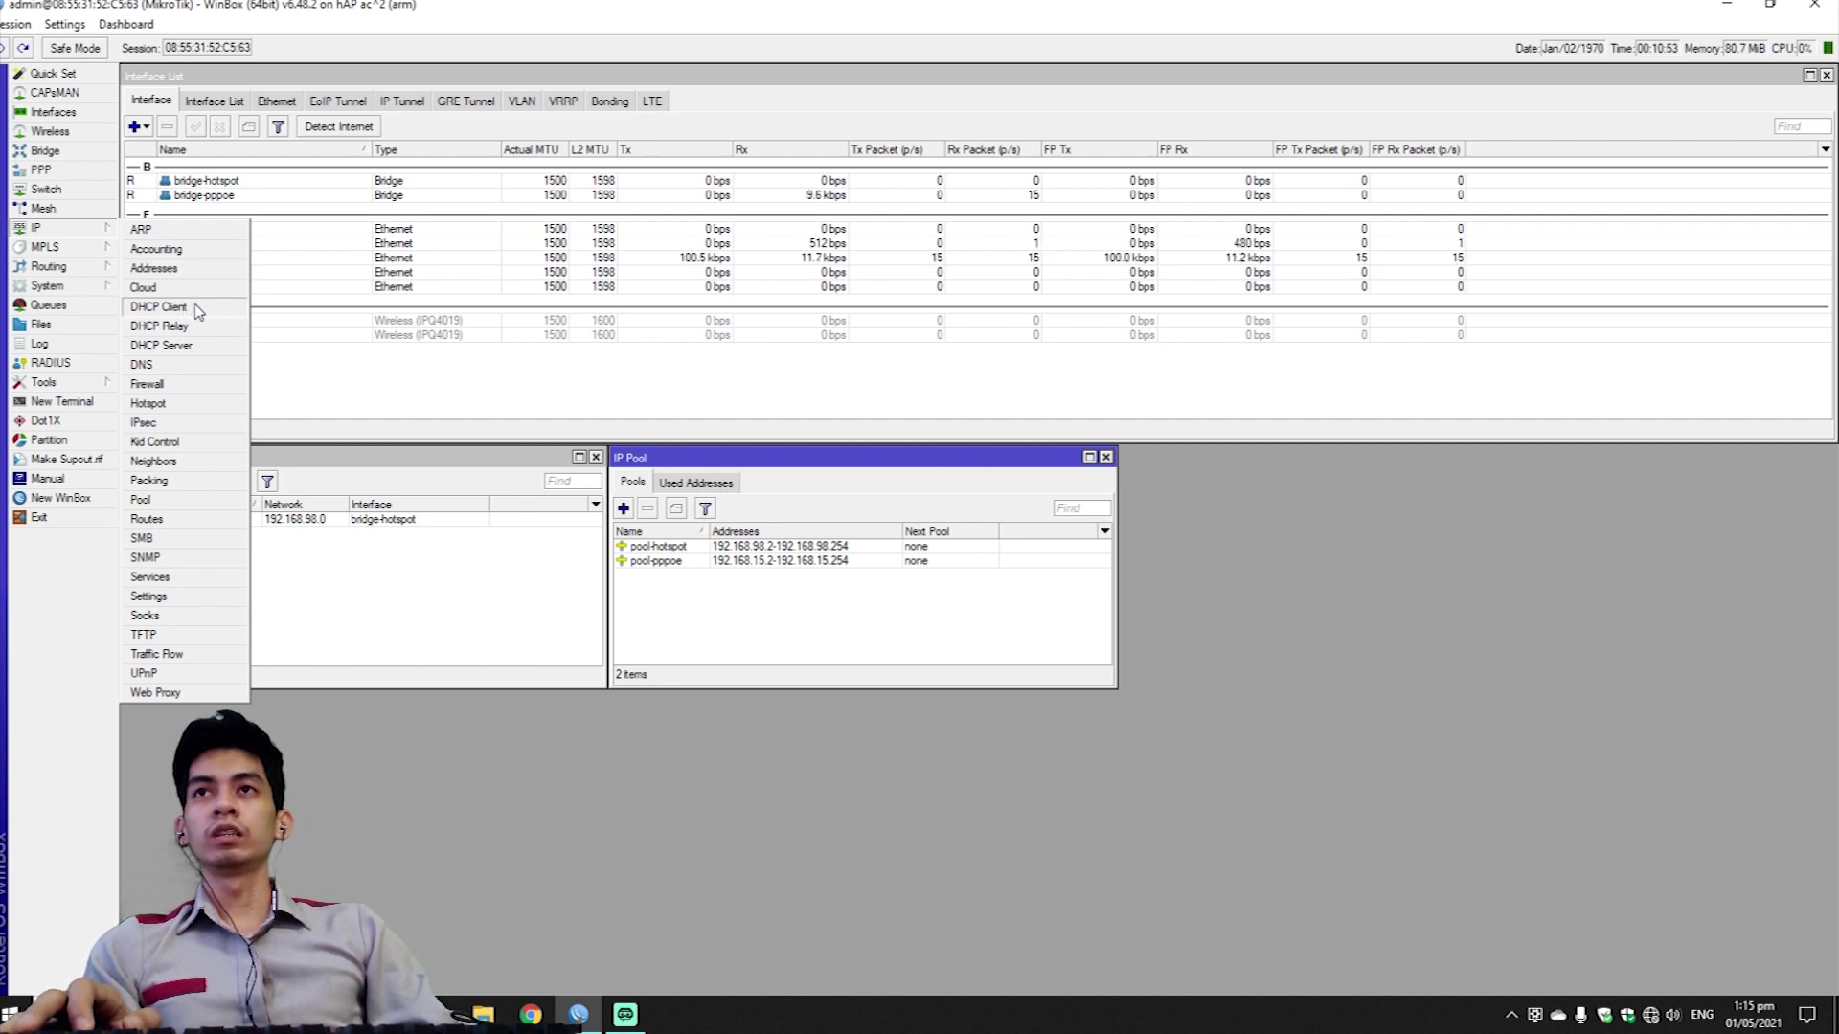
Add a DHCP client on ether-ISP and let it bind 192.168.1.149/24.
left_click(159, 307)
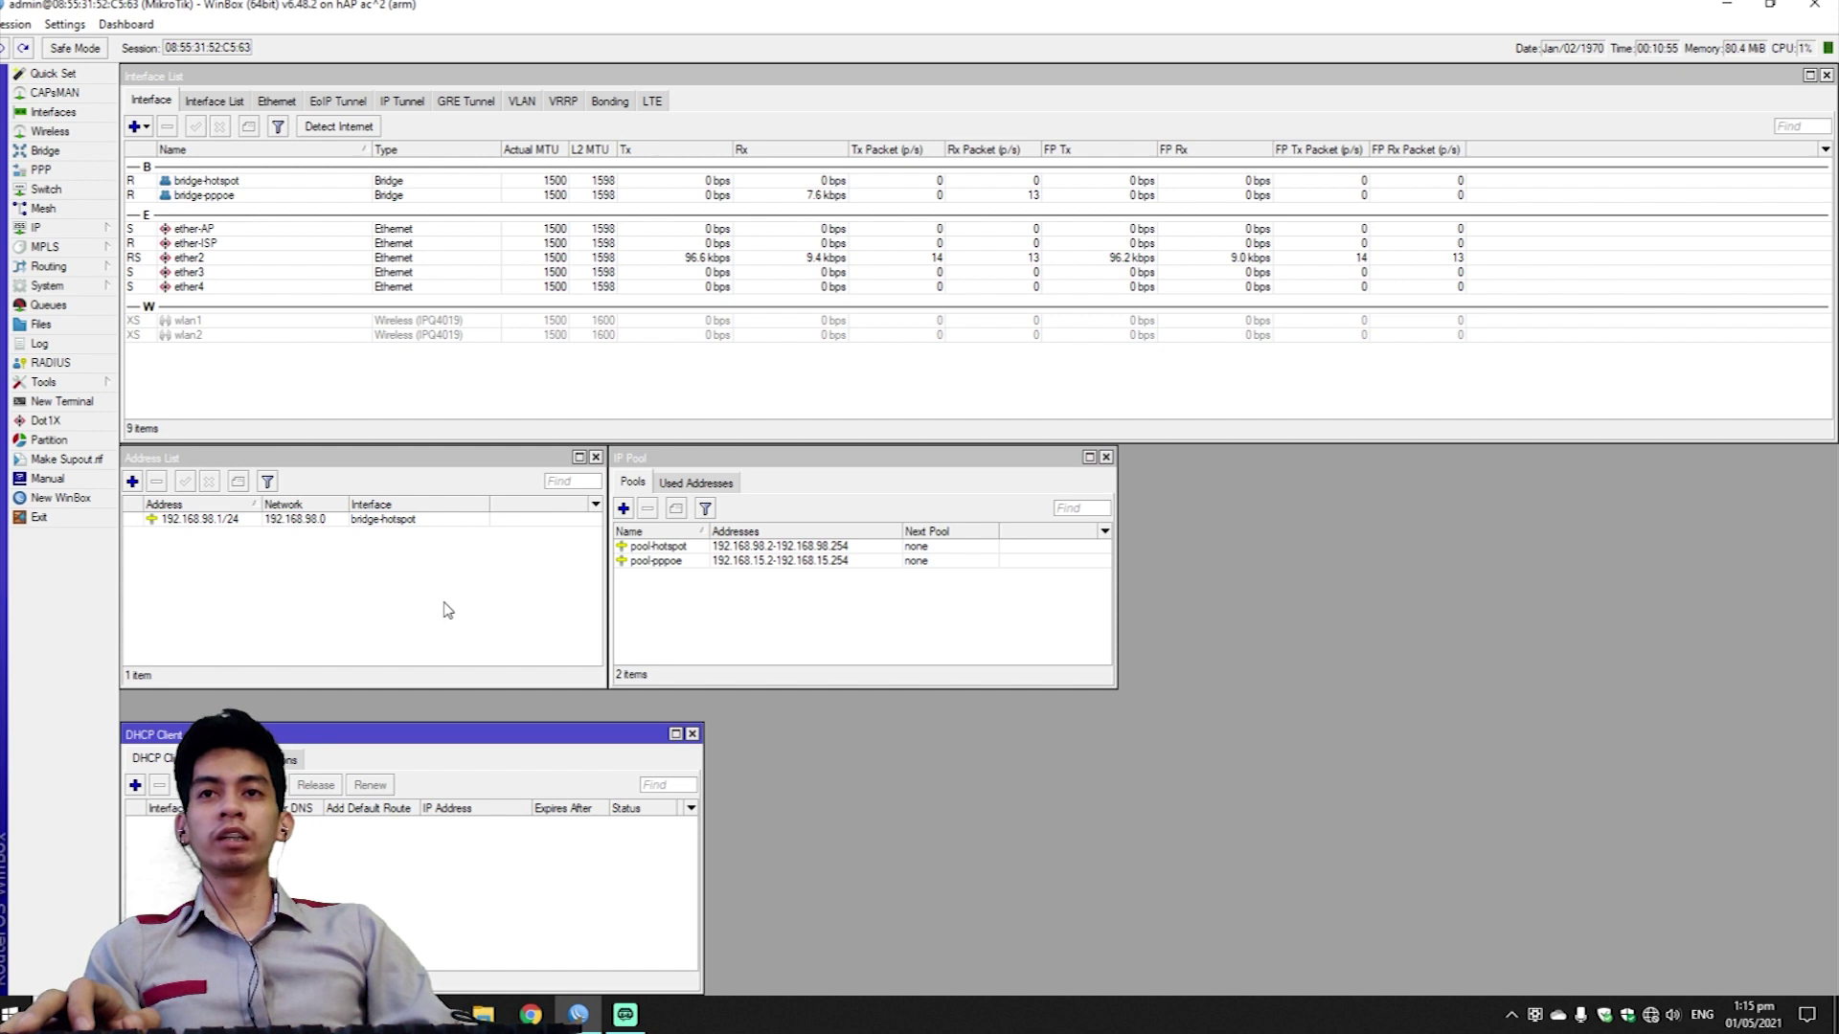
left_click(135, 785)
left_click(958, 440)
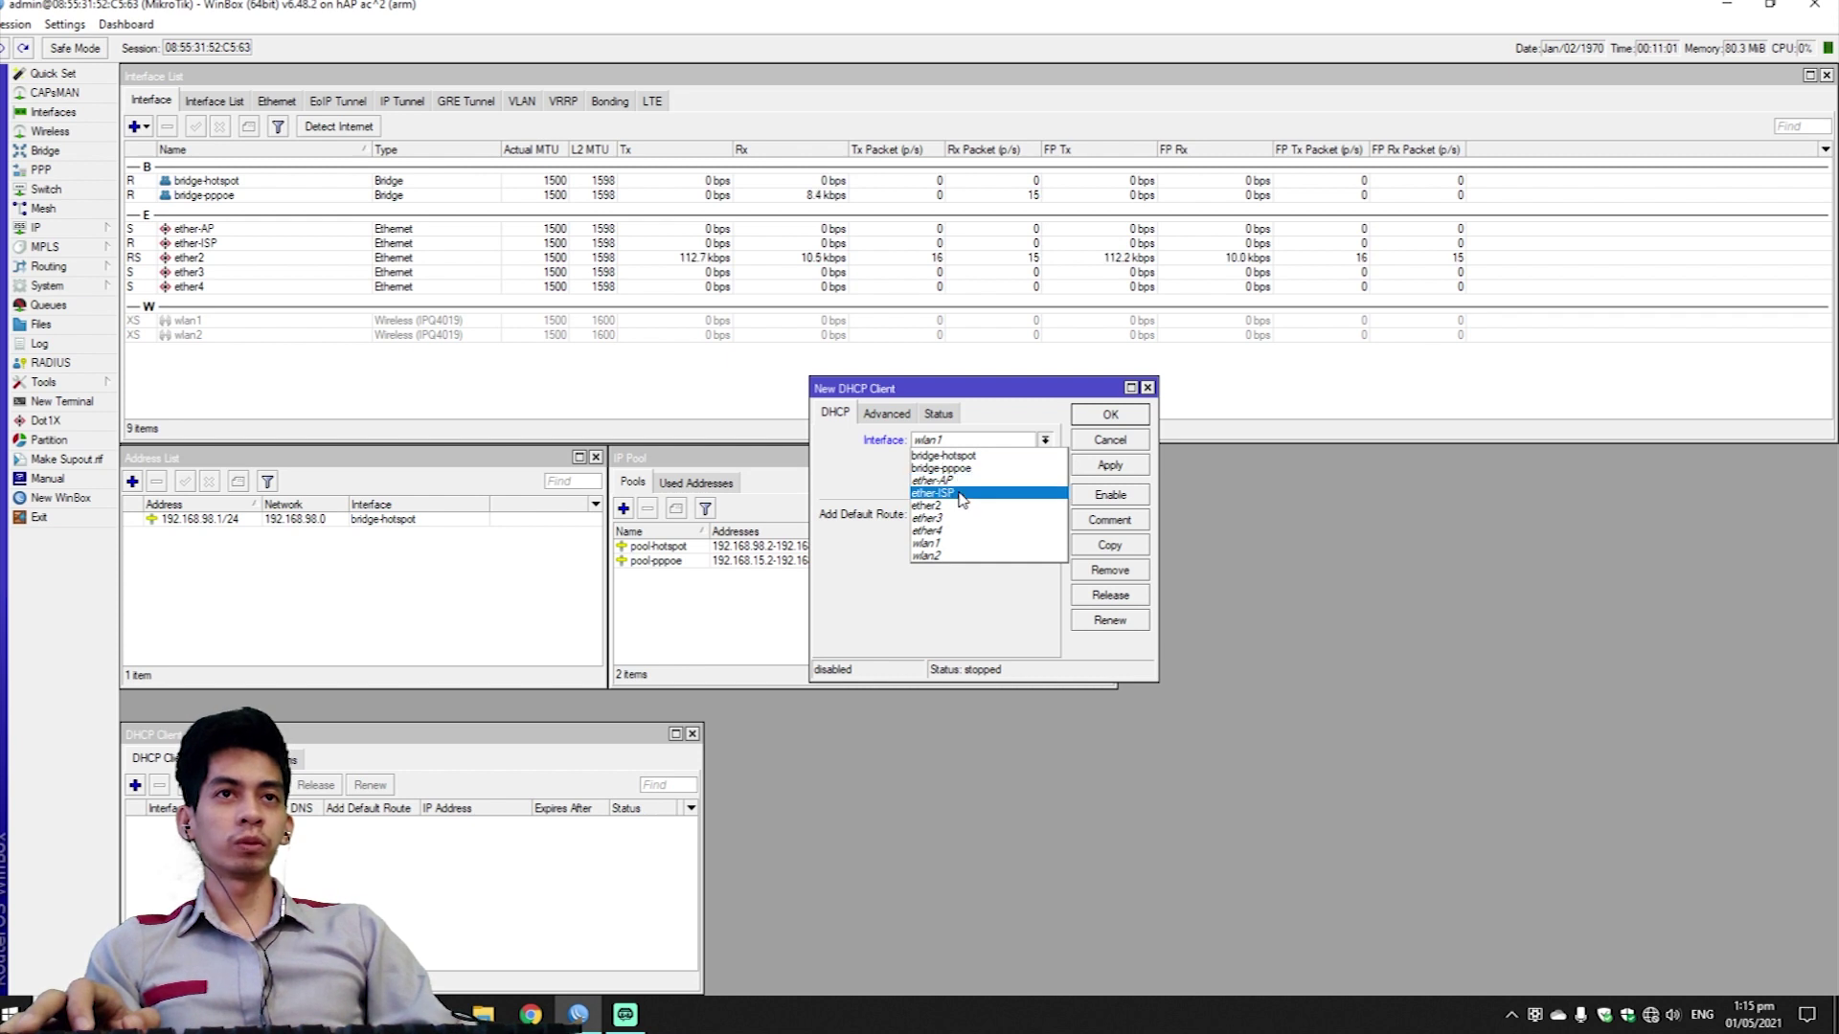
left_click(962, 493)
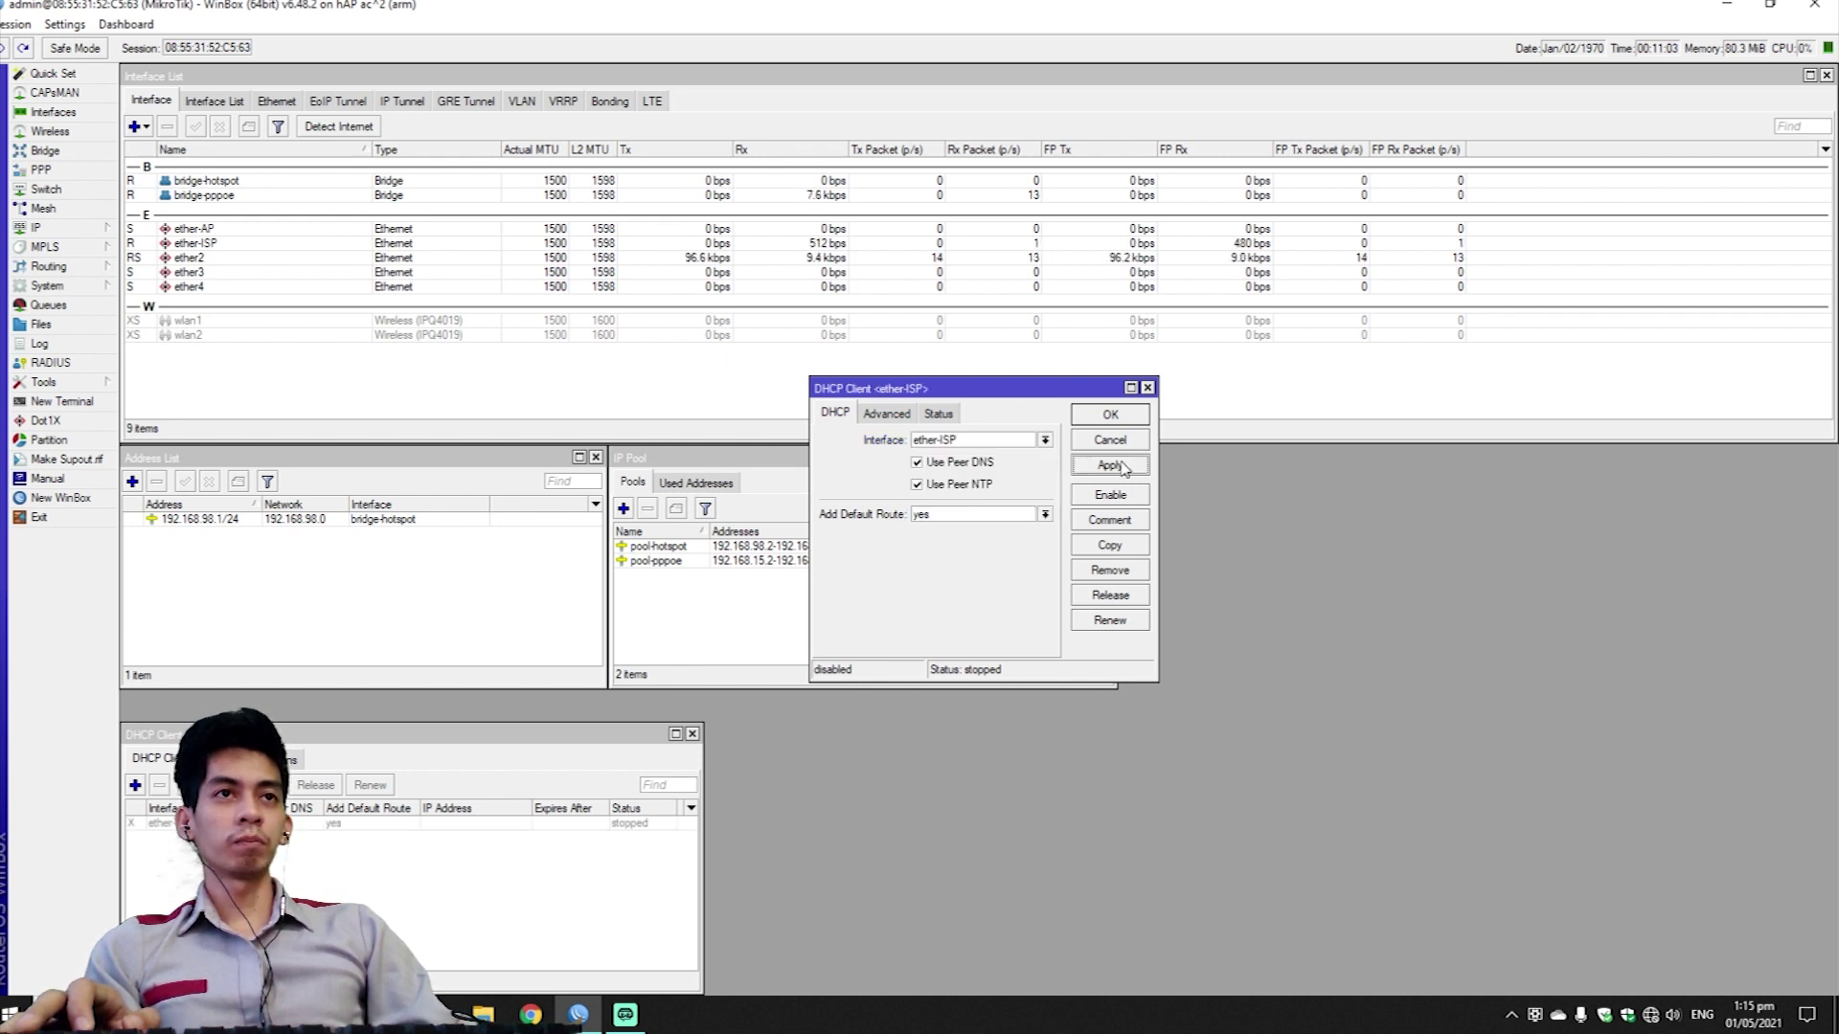
left_click(1110, 416)
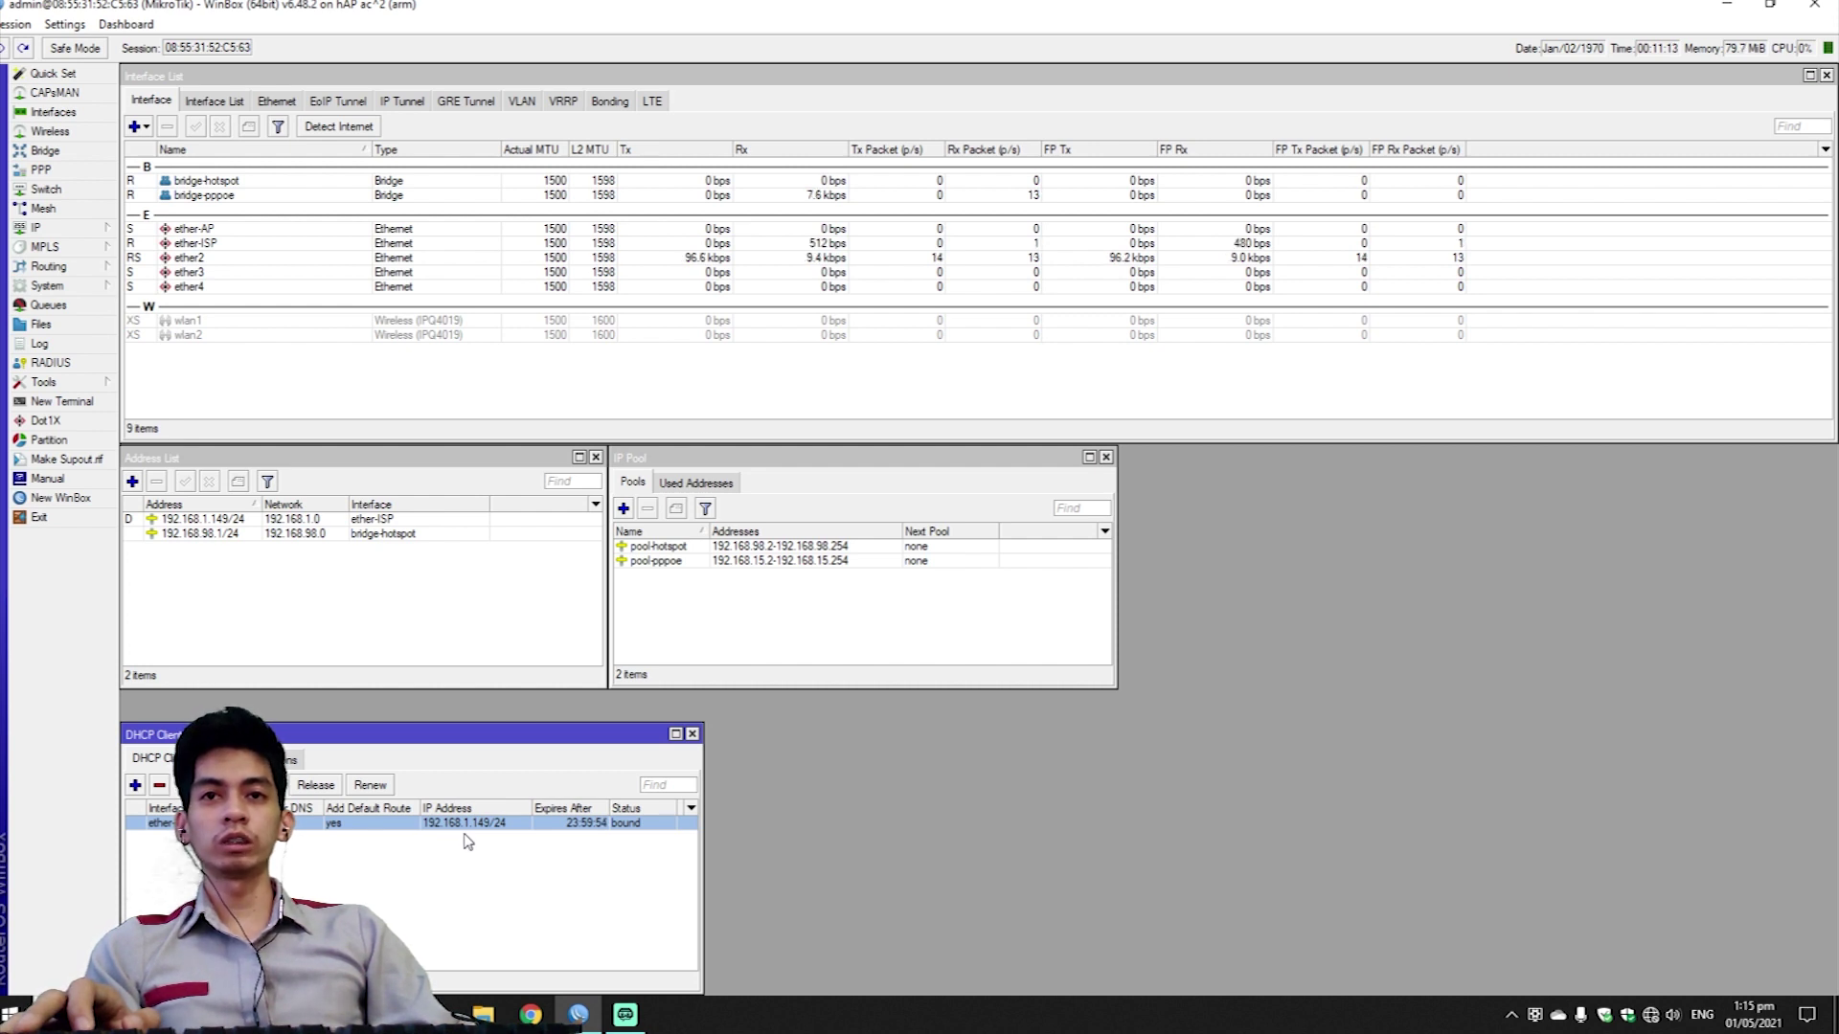
left_click(524, 854)
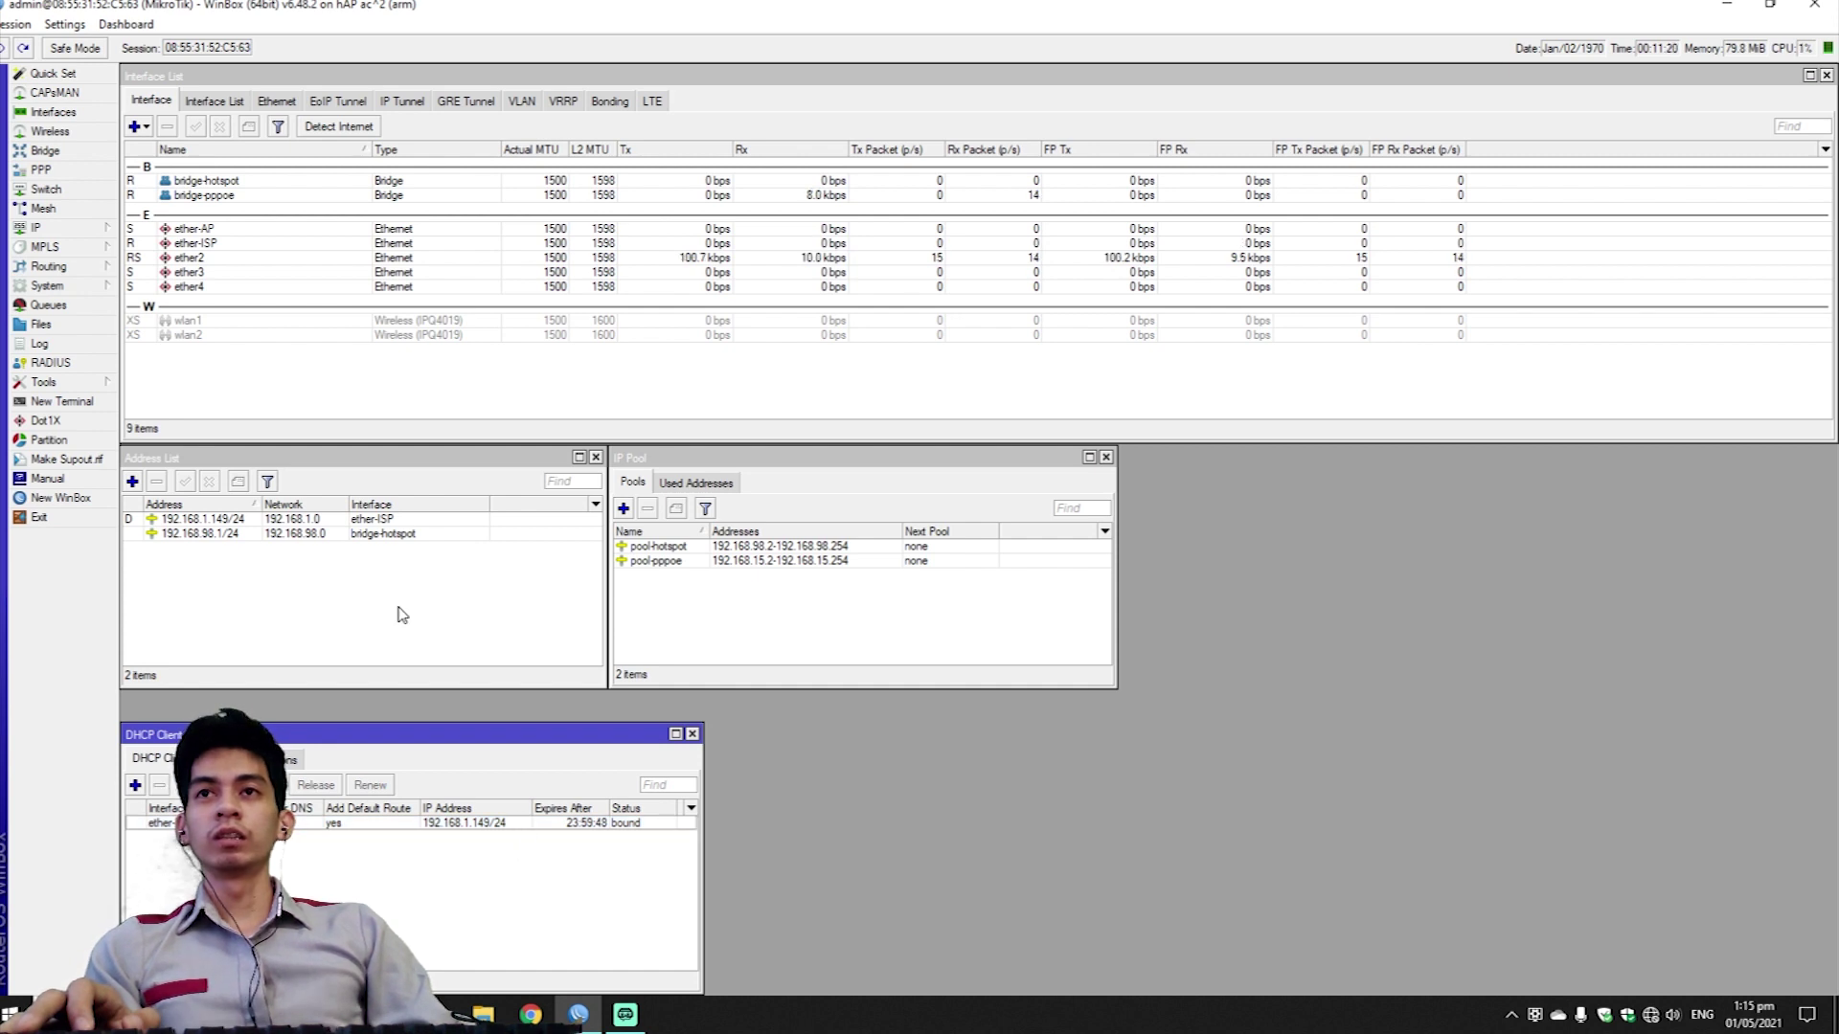
Start a new srcnat NAT rule with ether-ISP as the out interface.
left_click(329, 594)
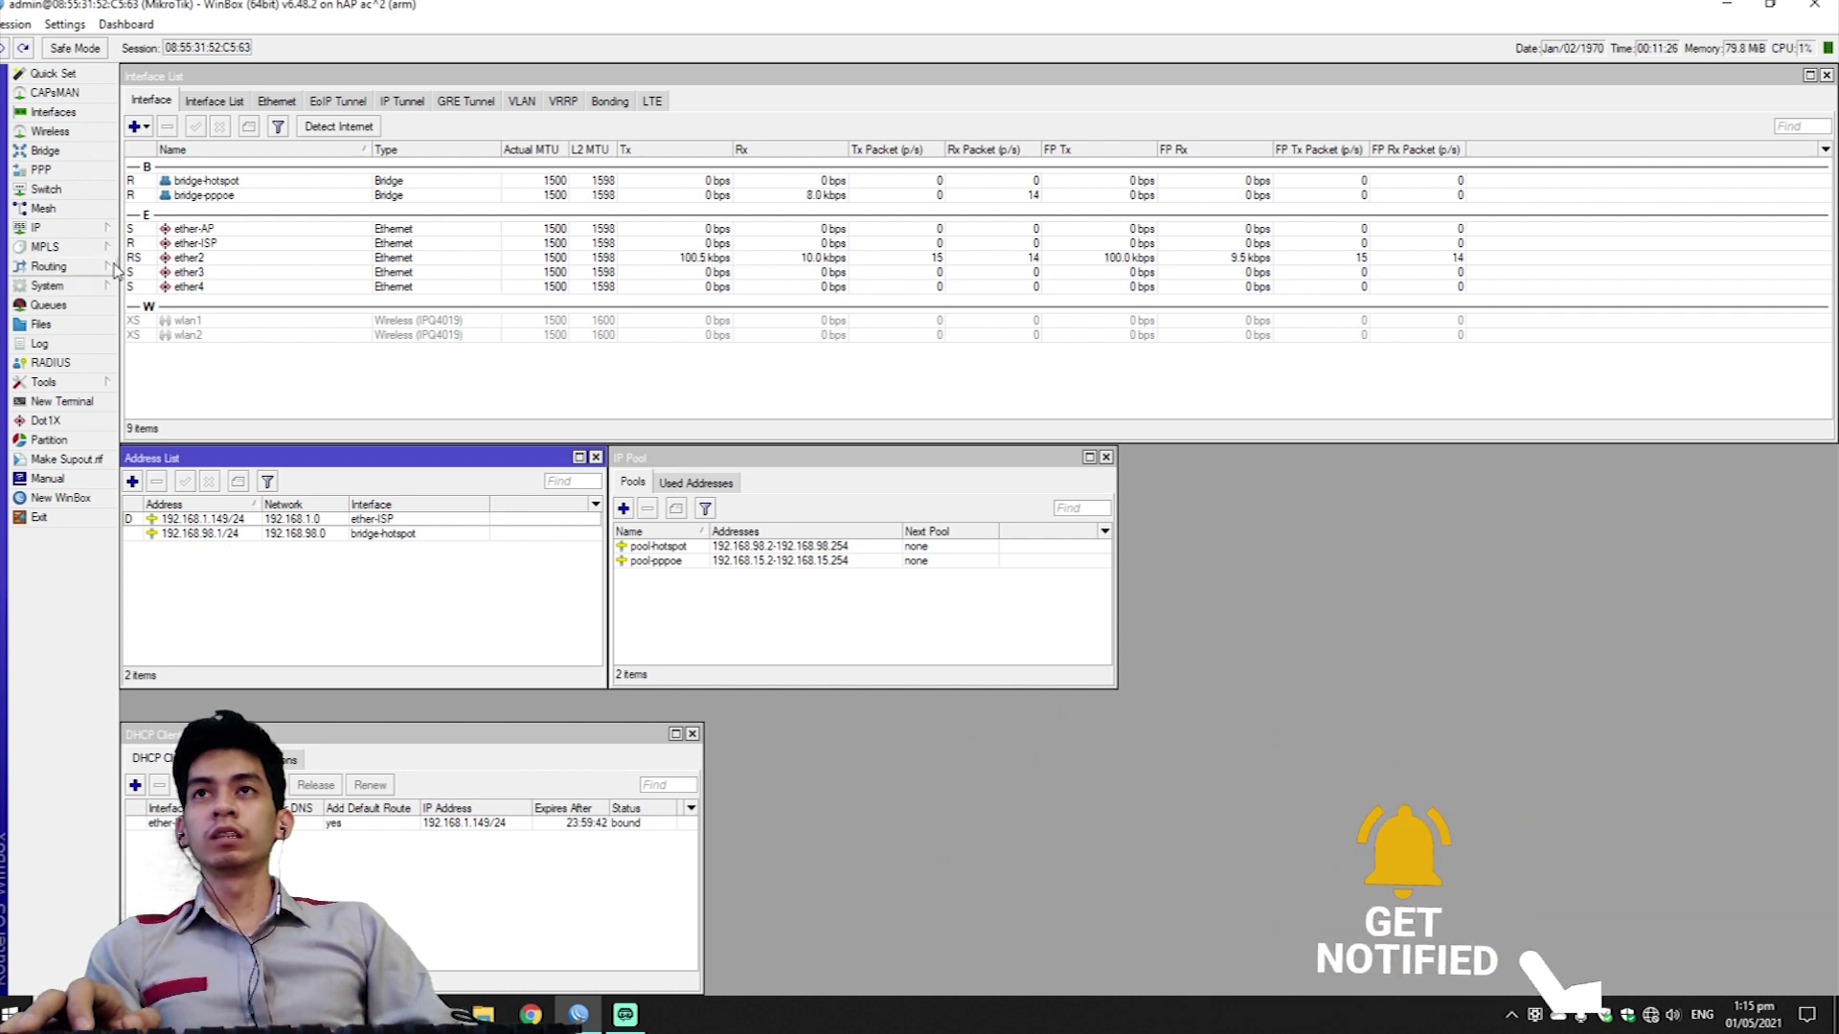
left_click(43, 228)
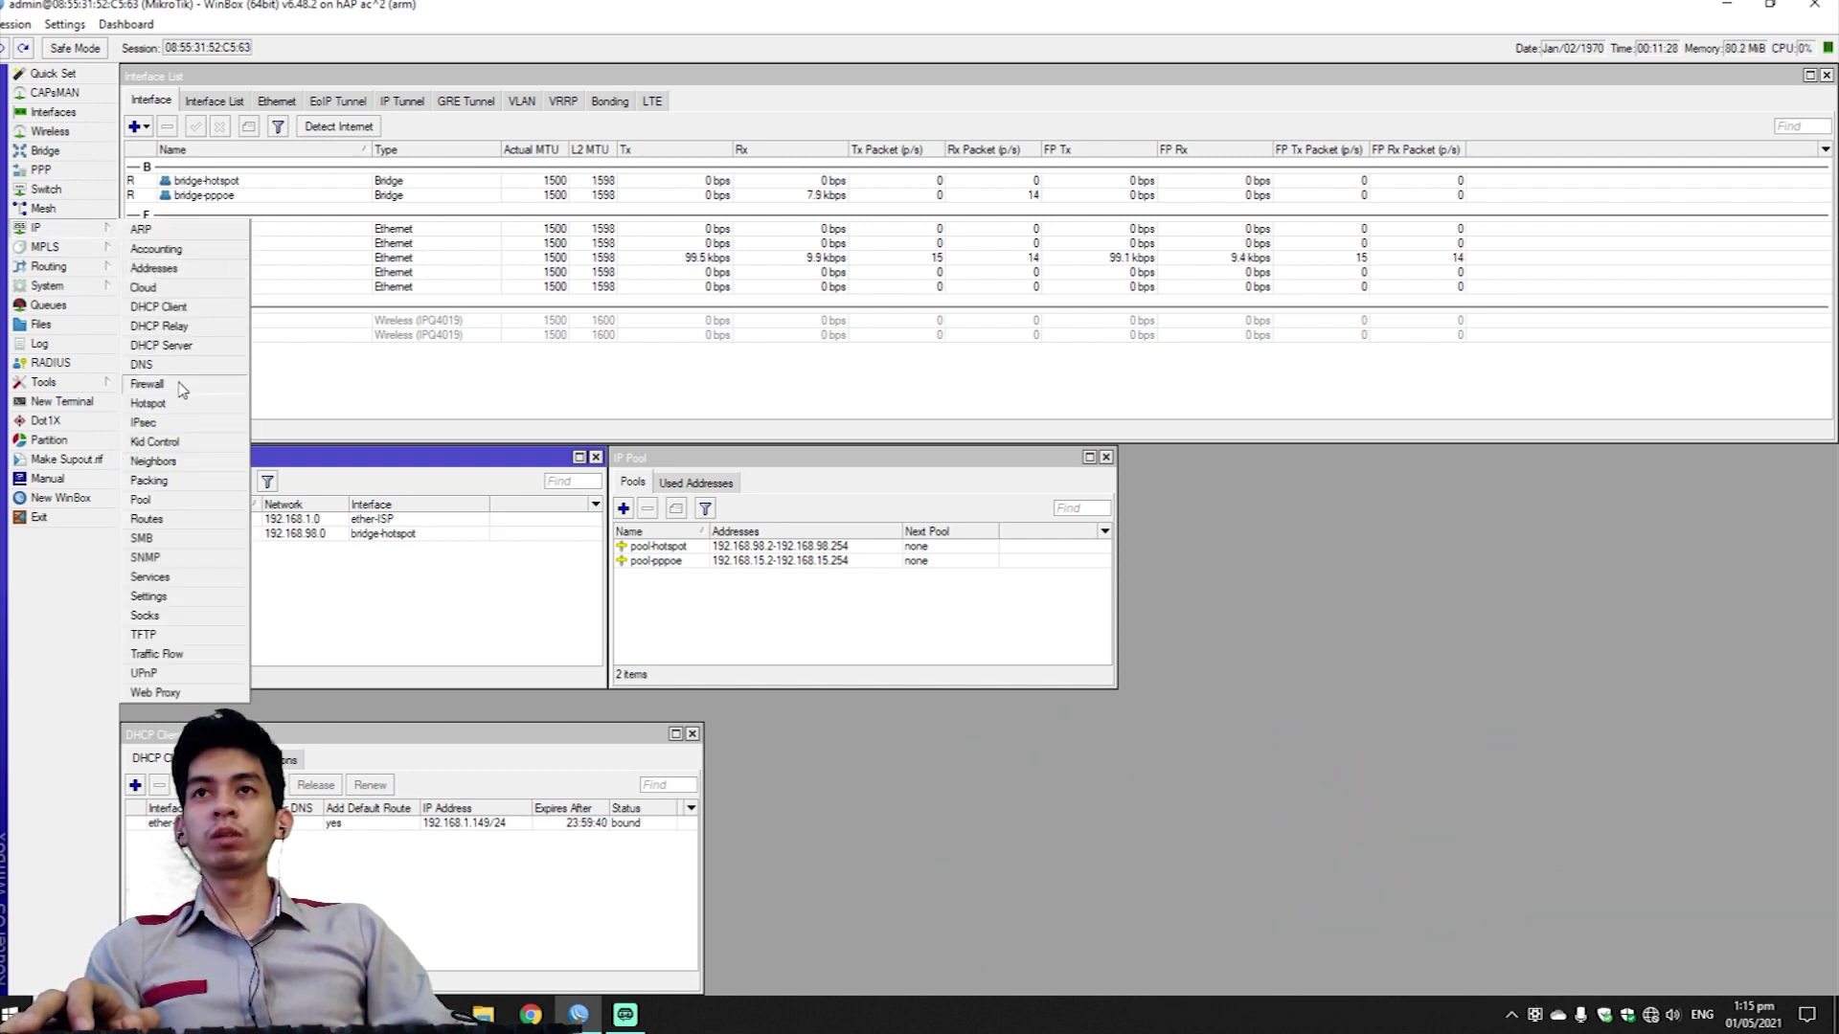
left_click(149, 383)
left_click(201, 102)
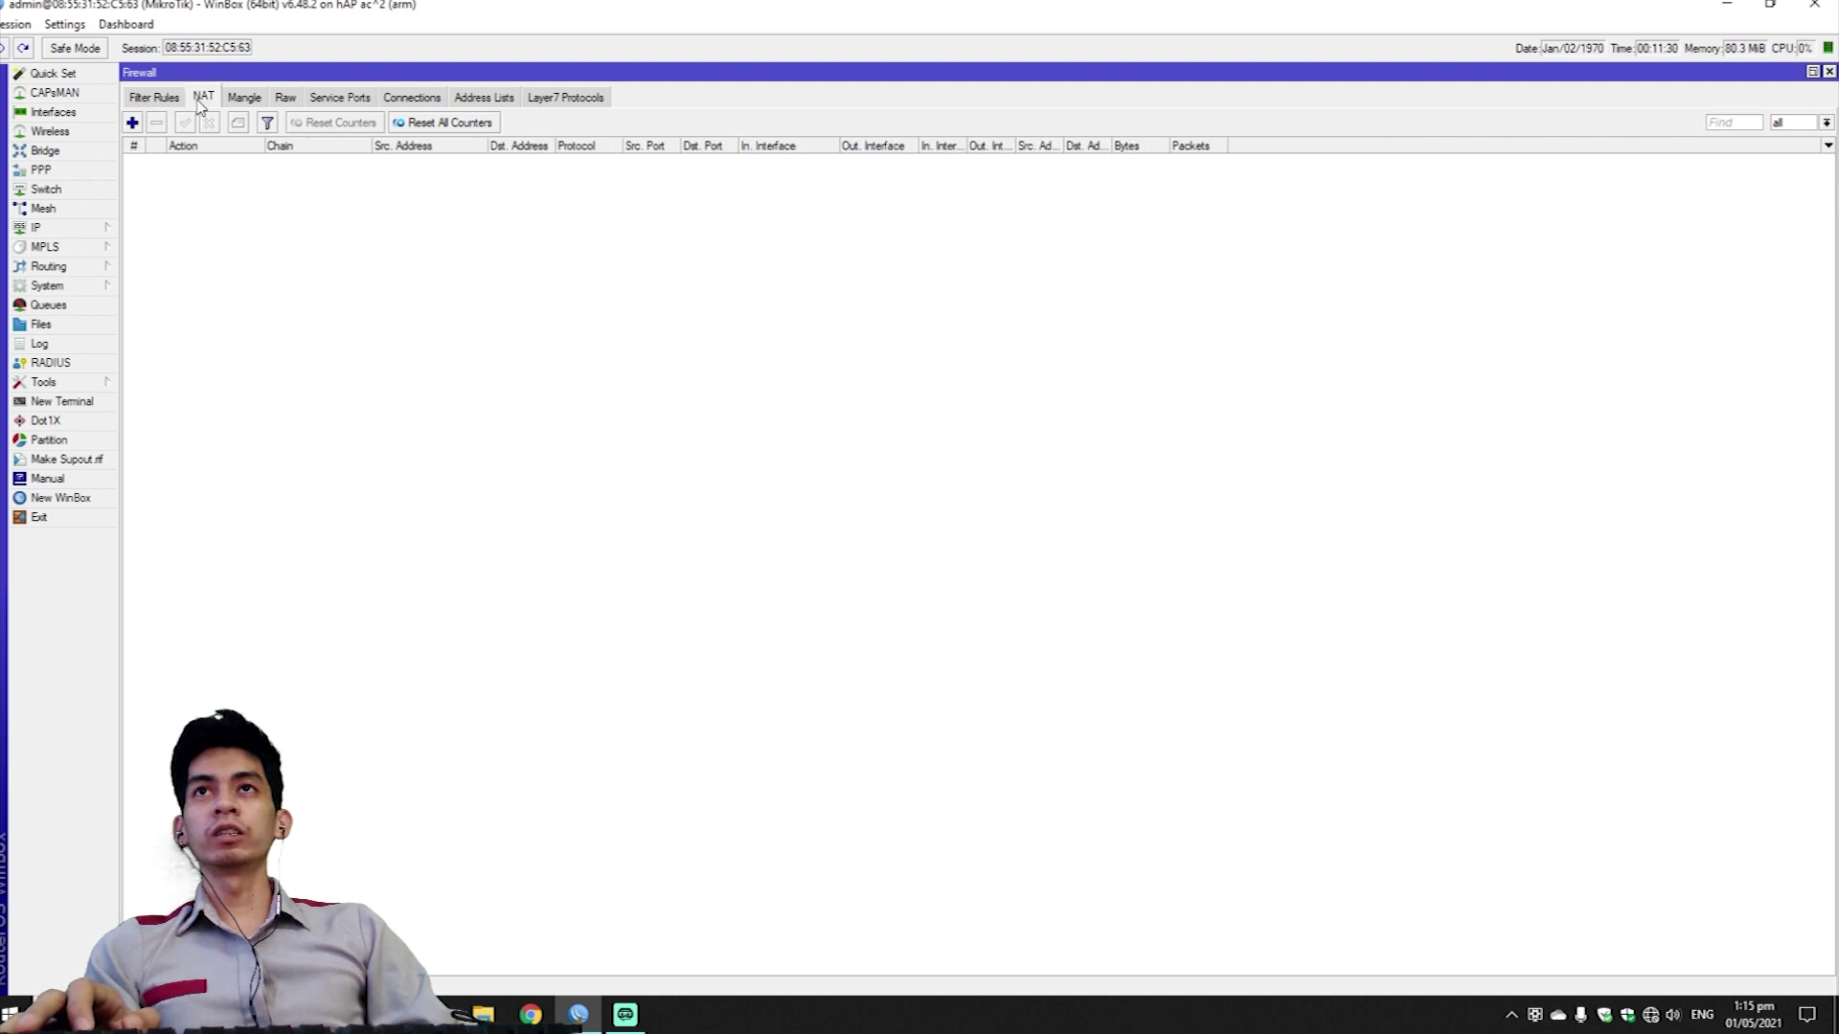
left_click(132, 122)
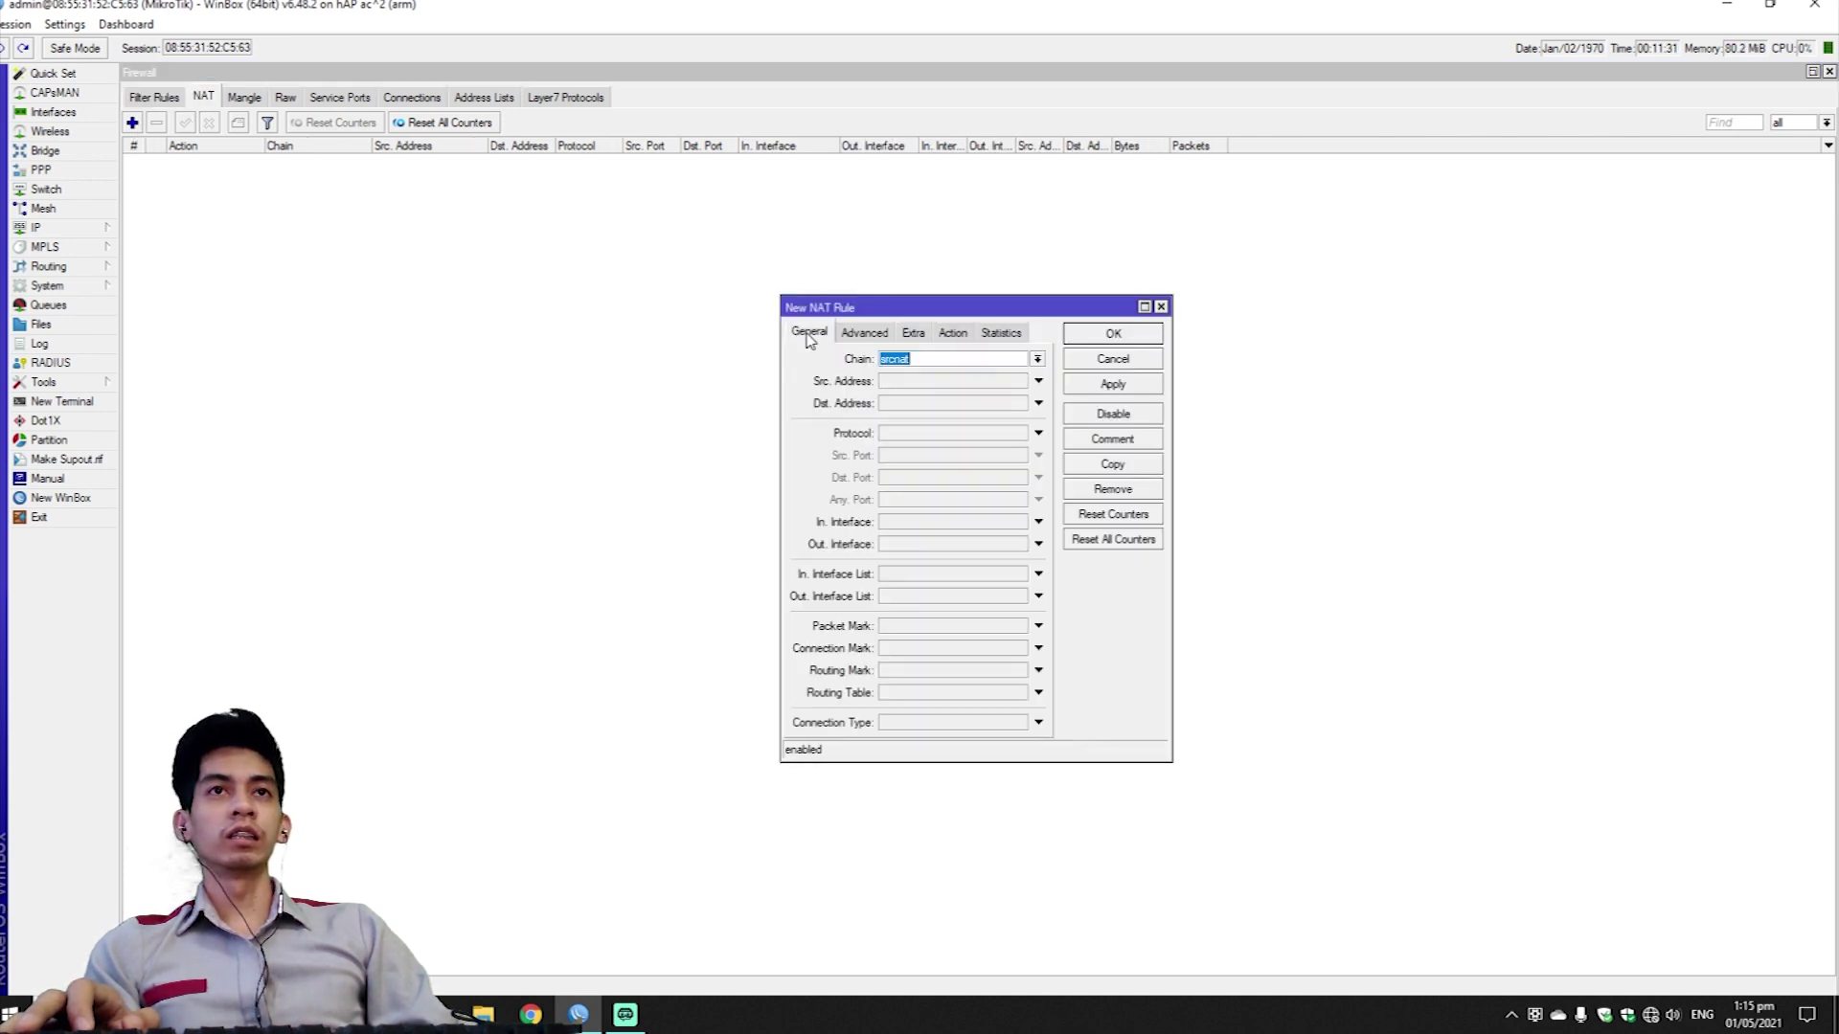
left_click(961, 554)
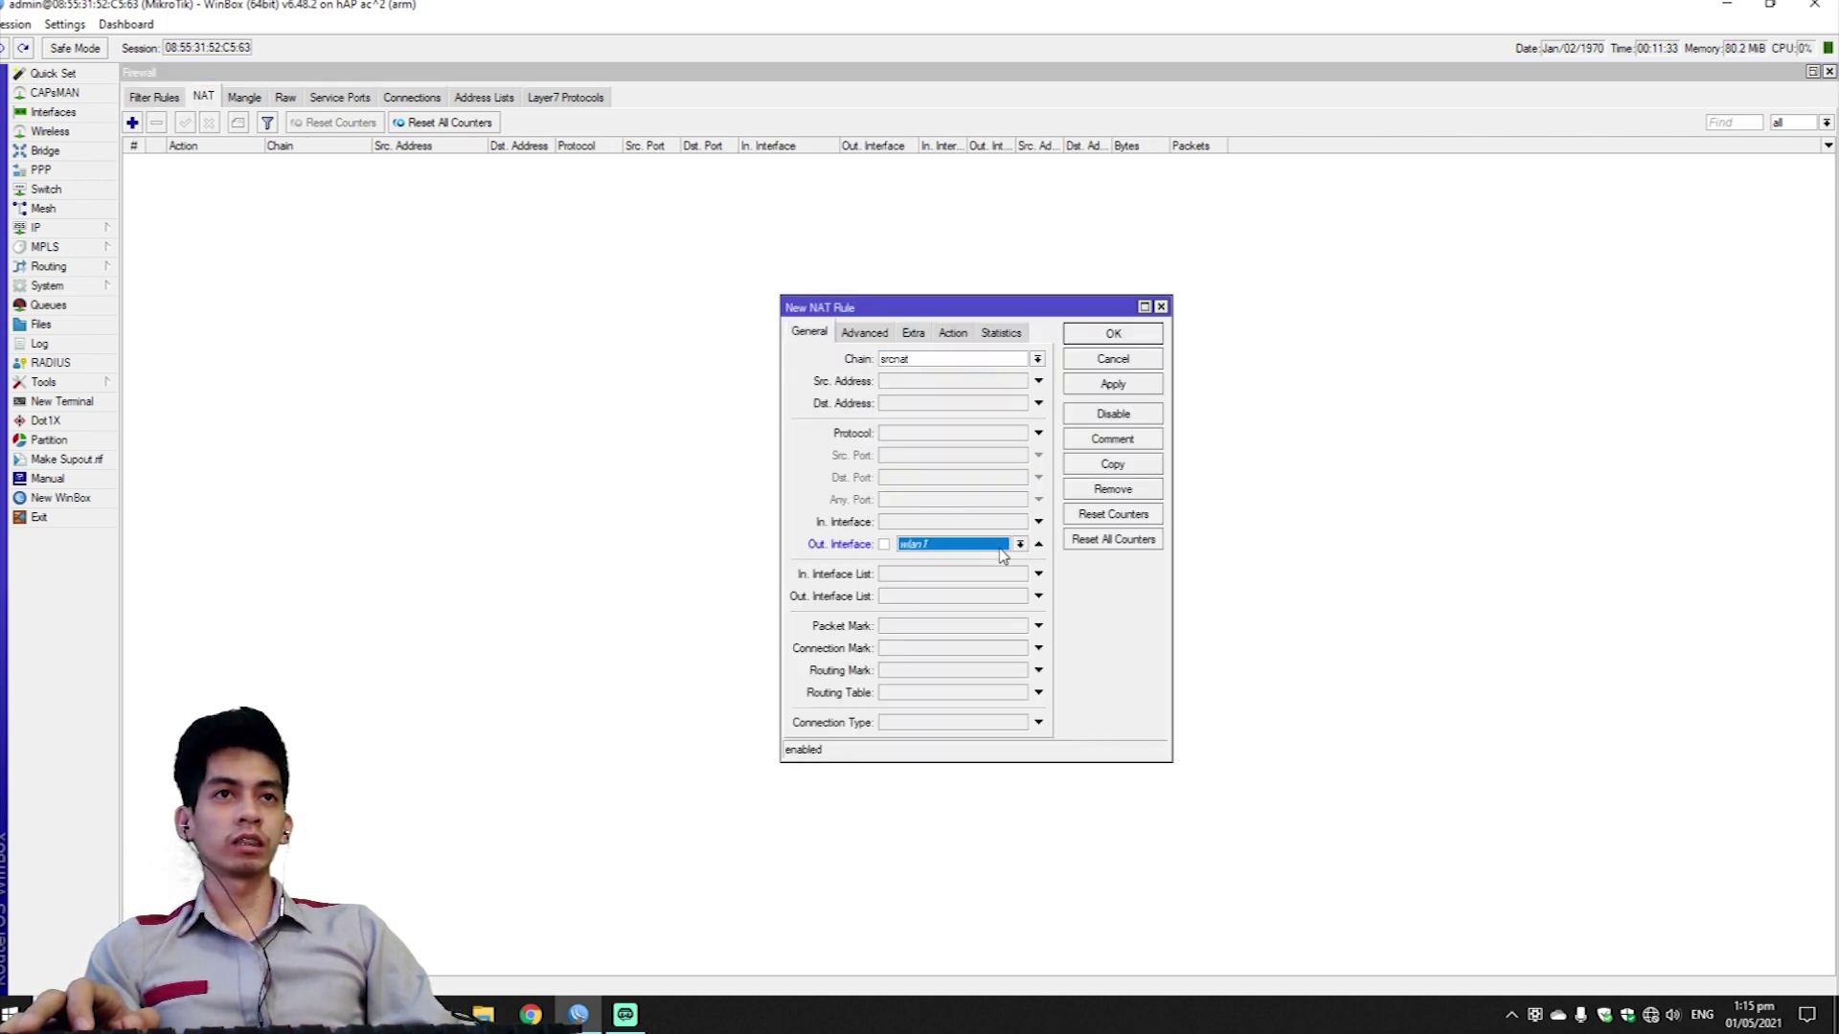
left_click(1003, 554)
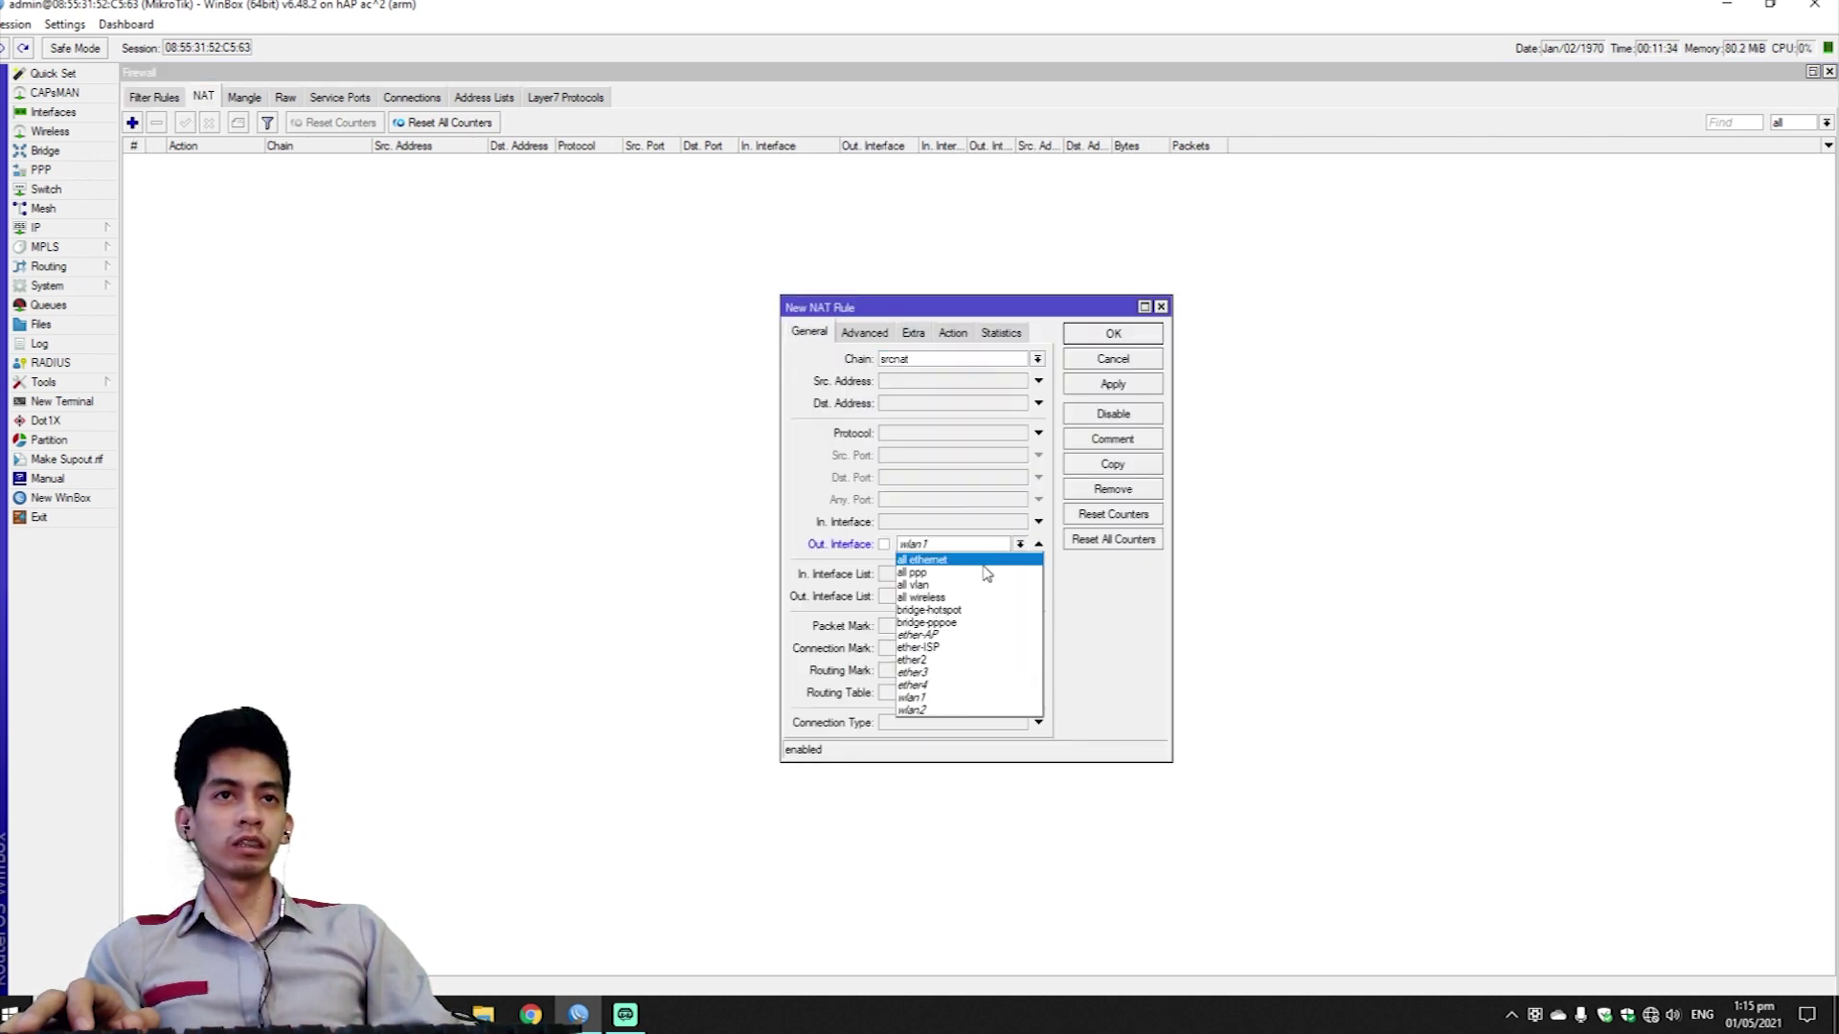
left_click(974, 649)
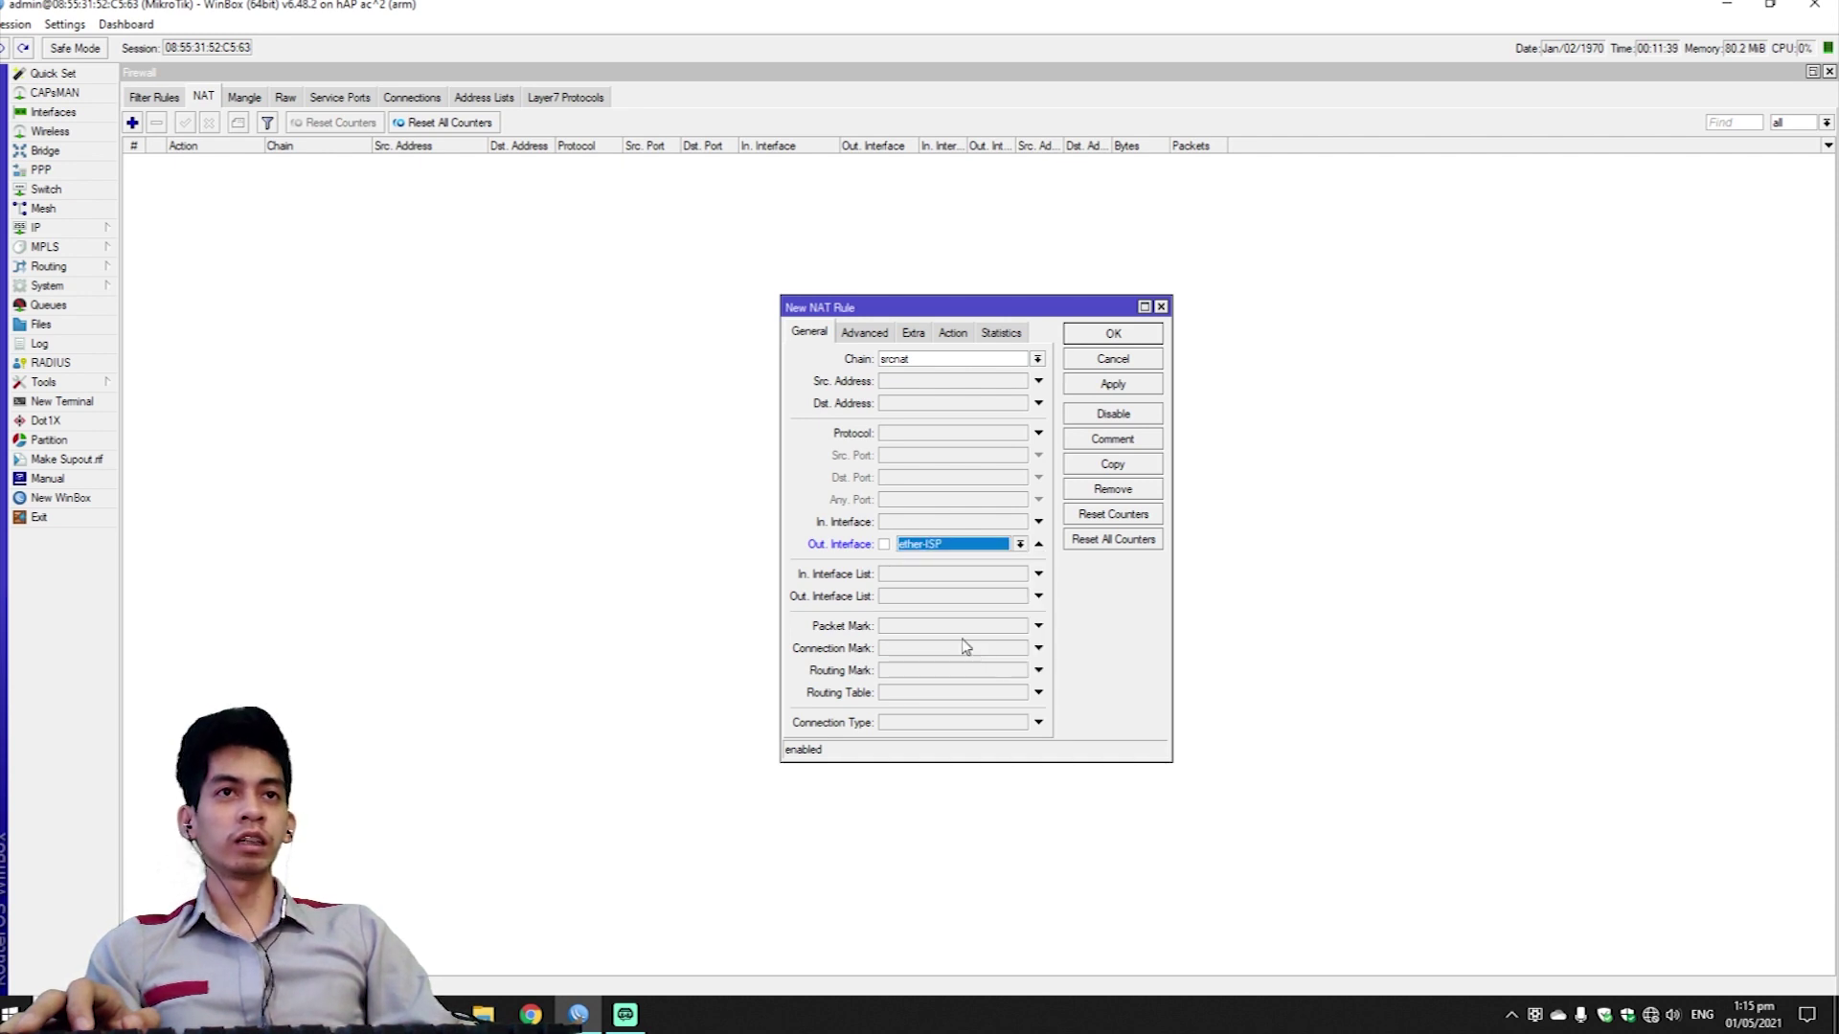
Set the rule's action to masquerade, save it, and close the Firewall window.
left_click(953, 333)
left_click(1037, 358)
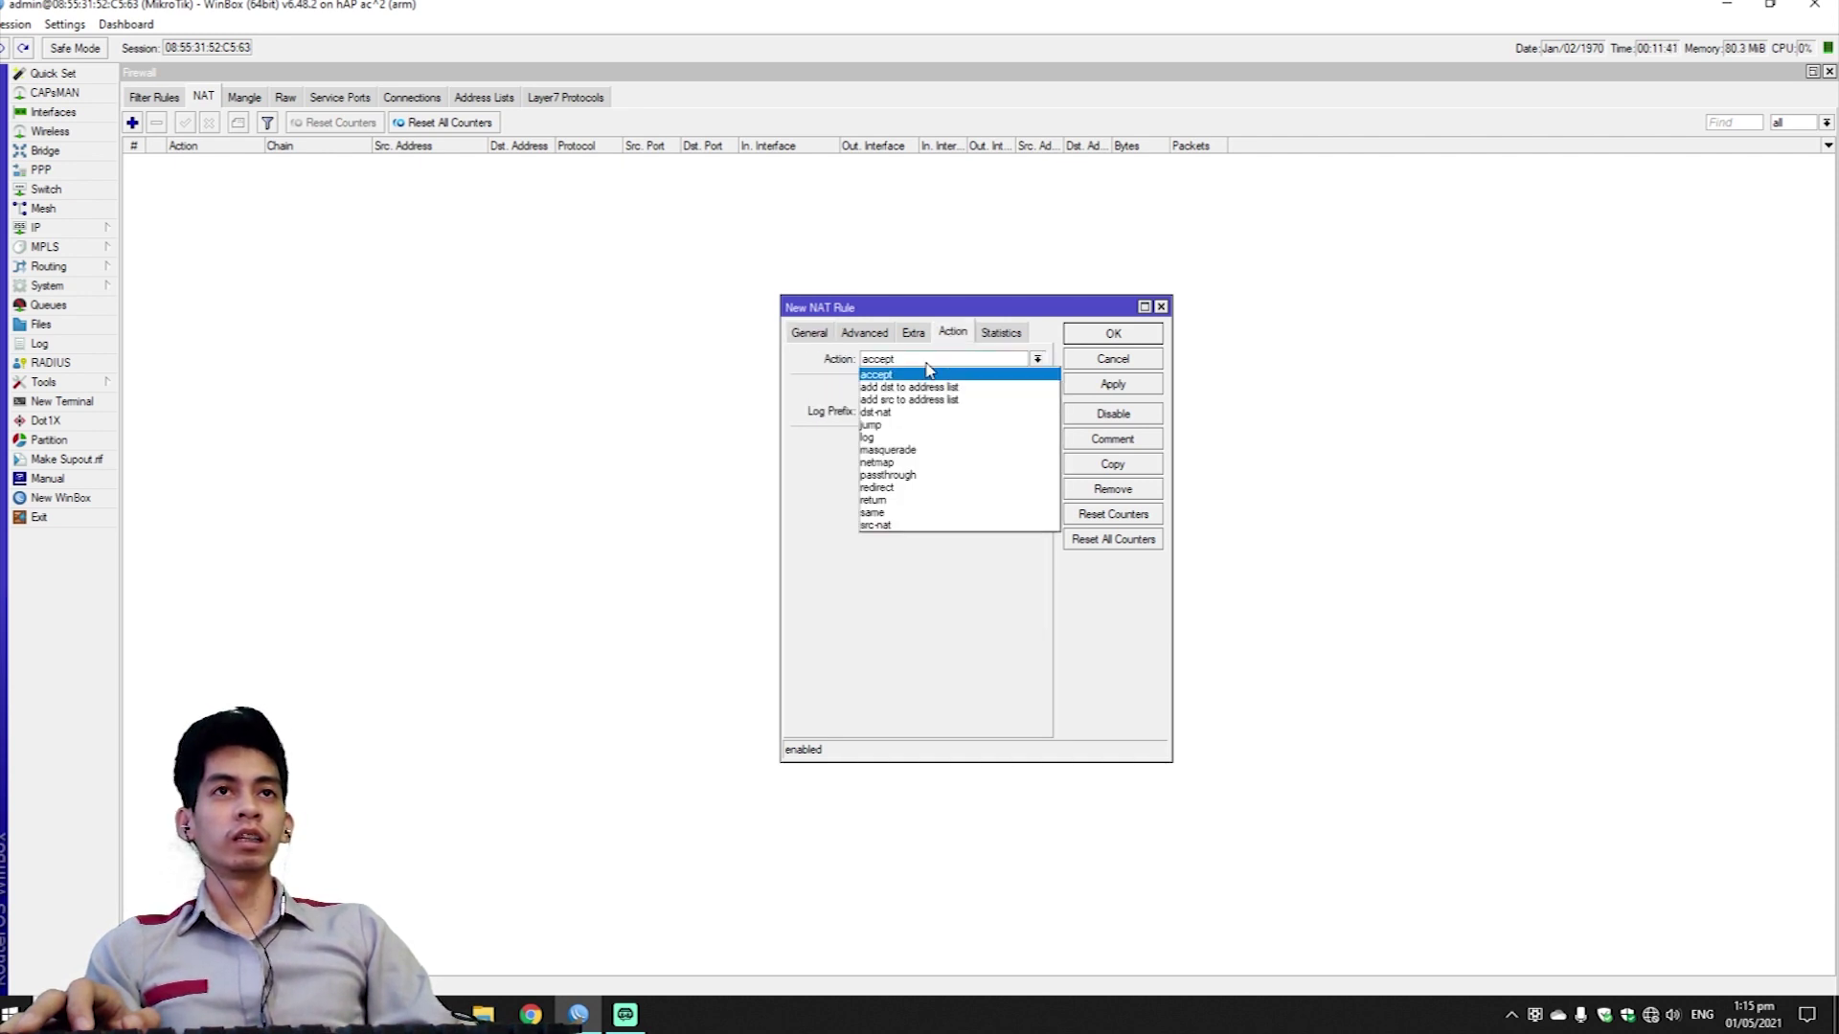
left_click(1005, 458)
left_click(1125, 384)
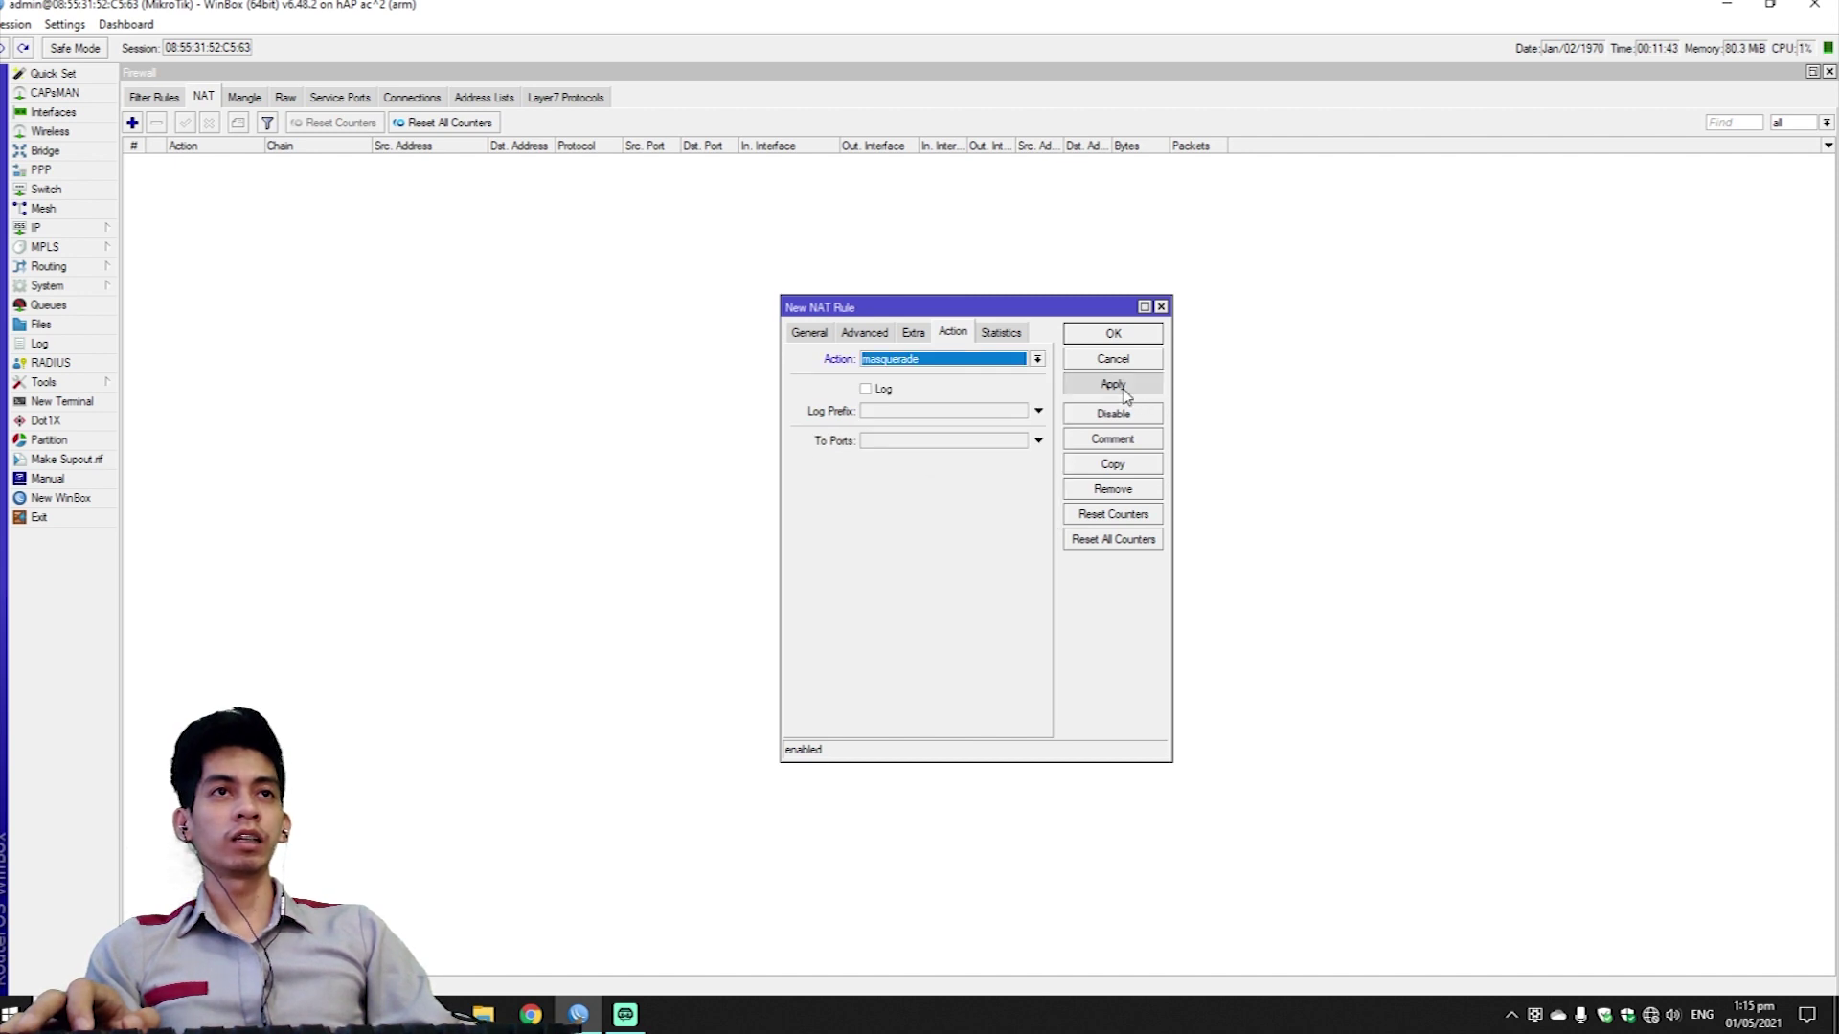
left_click(1114, 335)
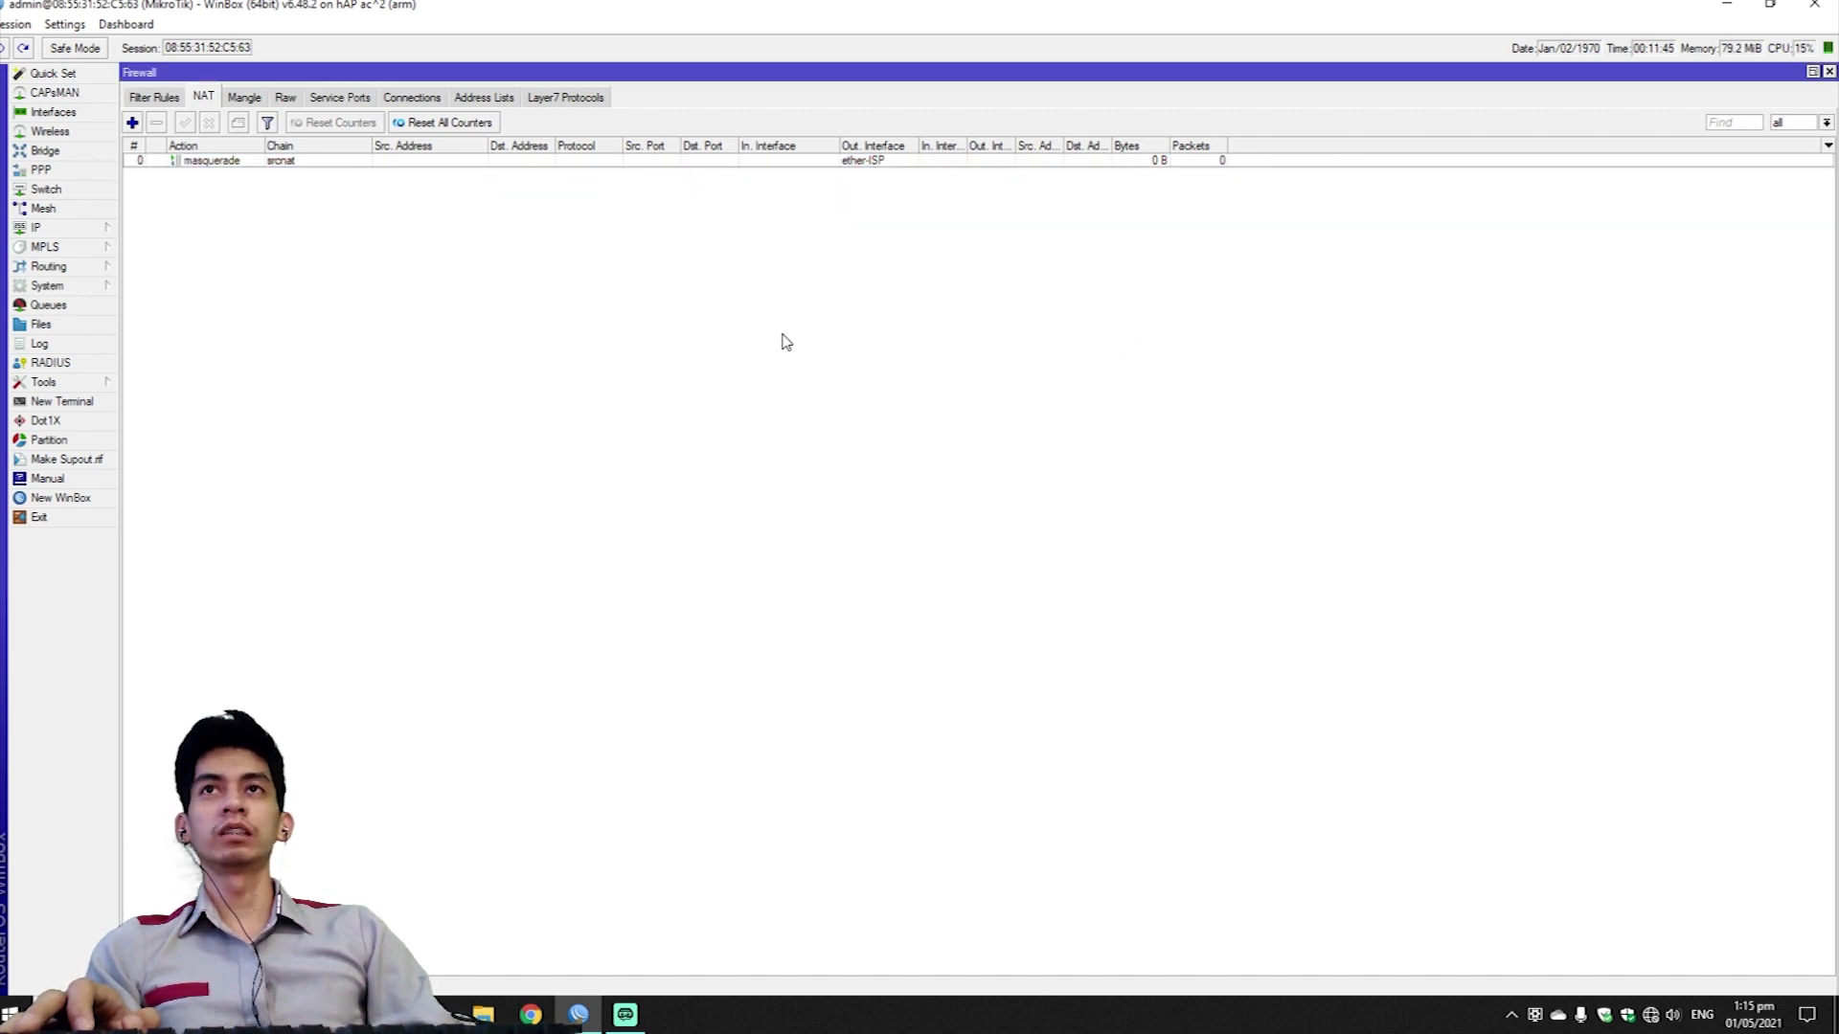
left_click(1828, 72)
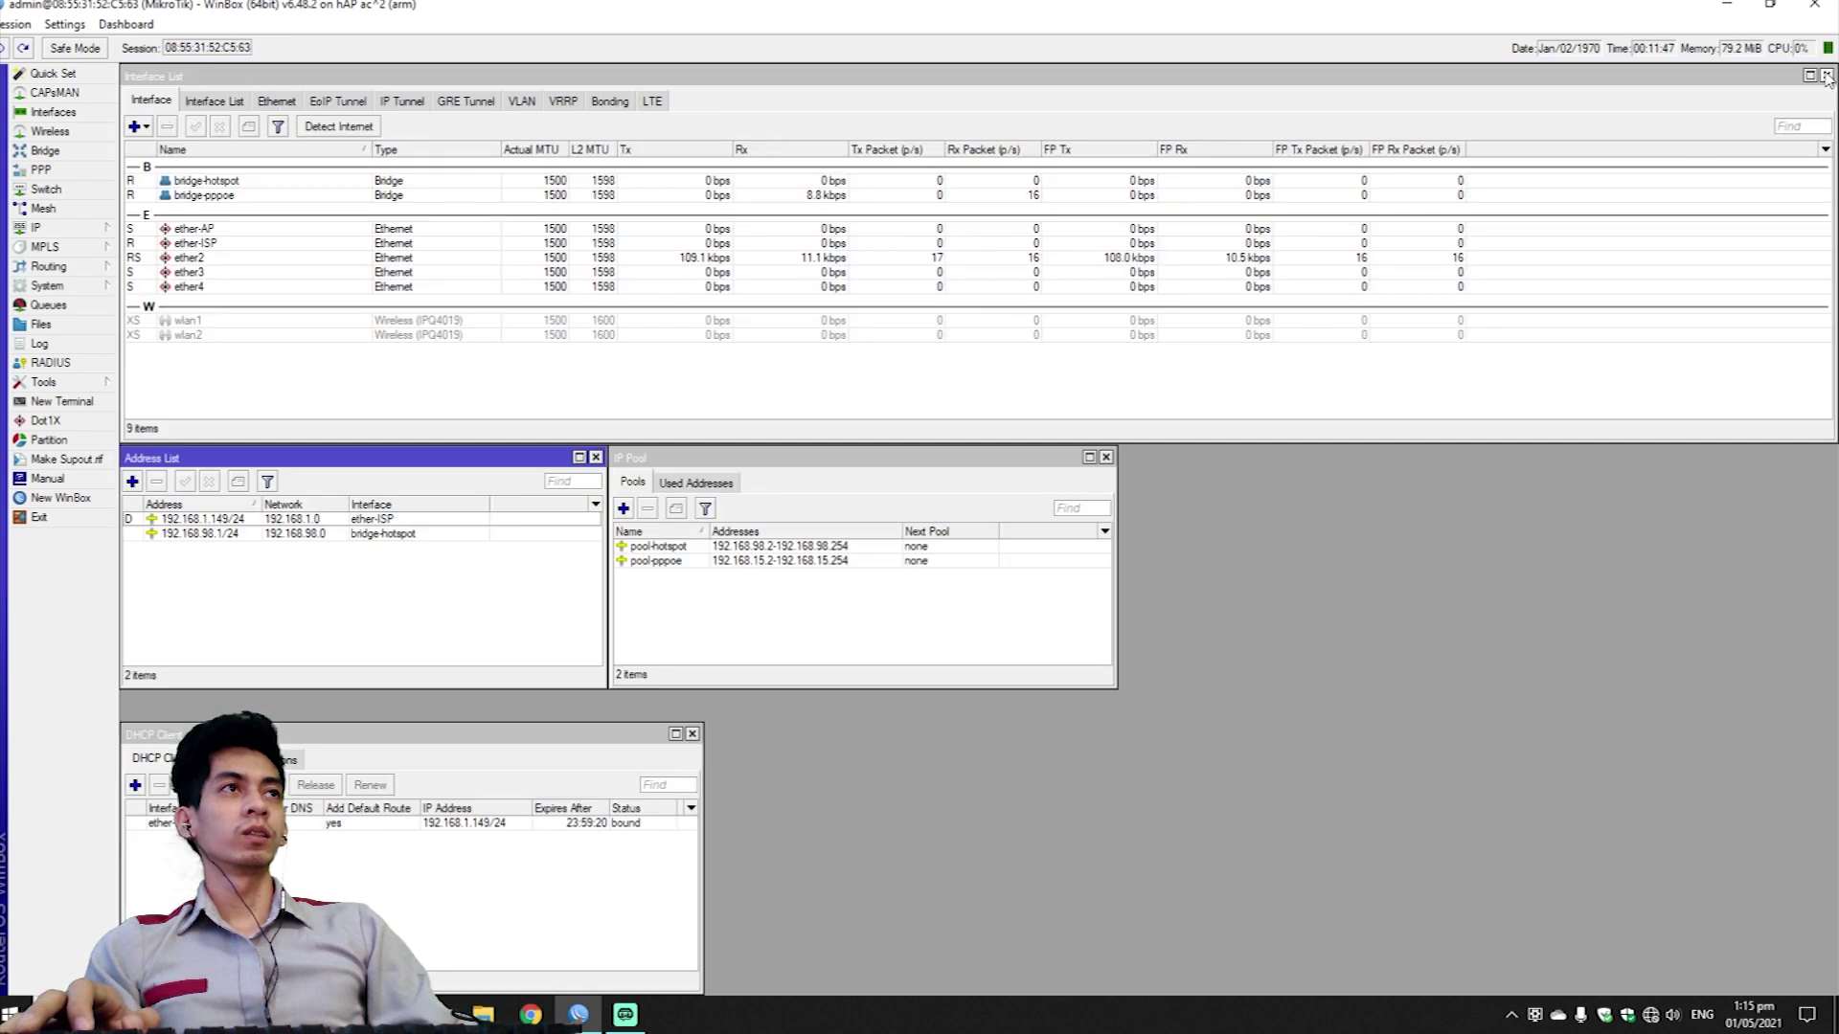
Ping google.com from a new terminal and confirm all 7 replies arrive.
left_click(76, 402)
type("ping goog")
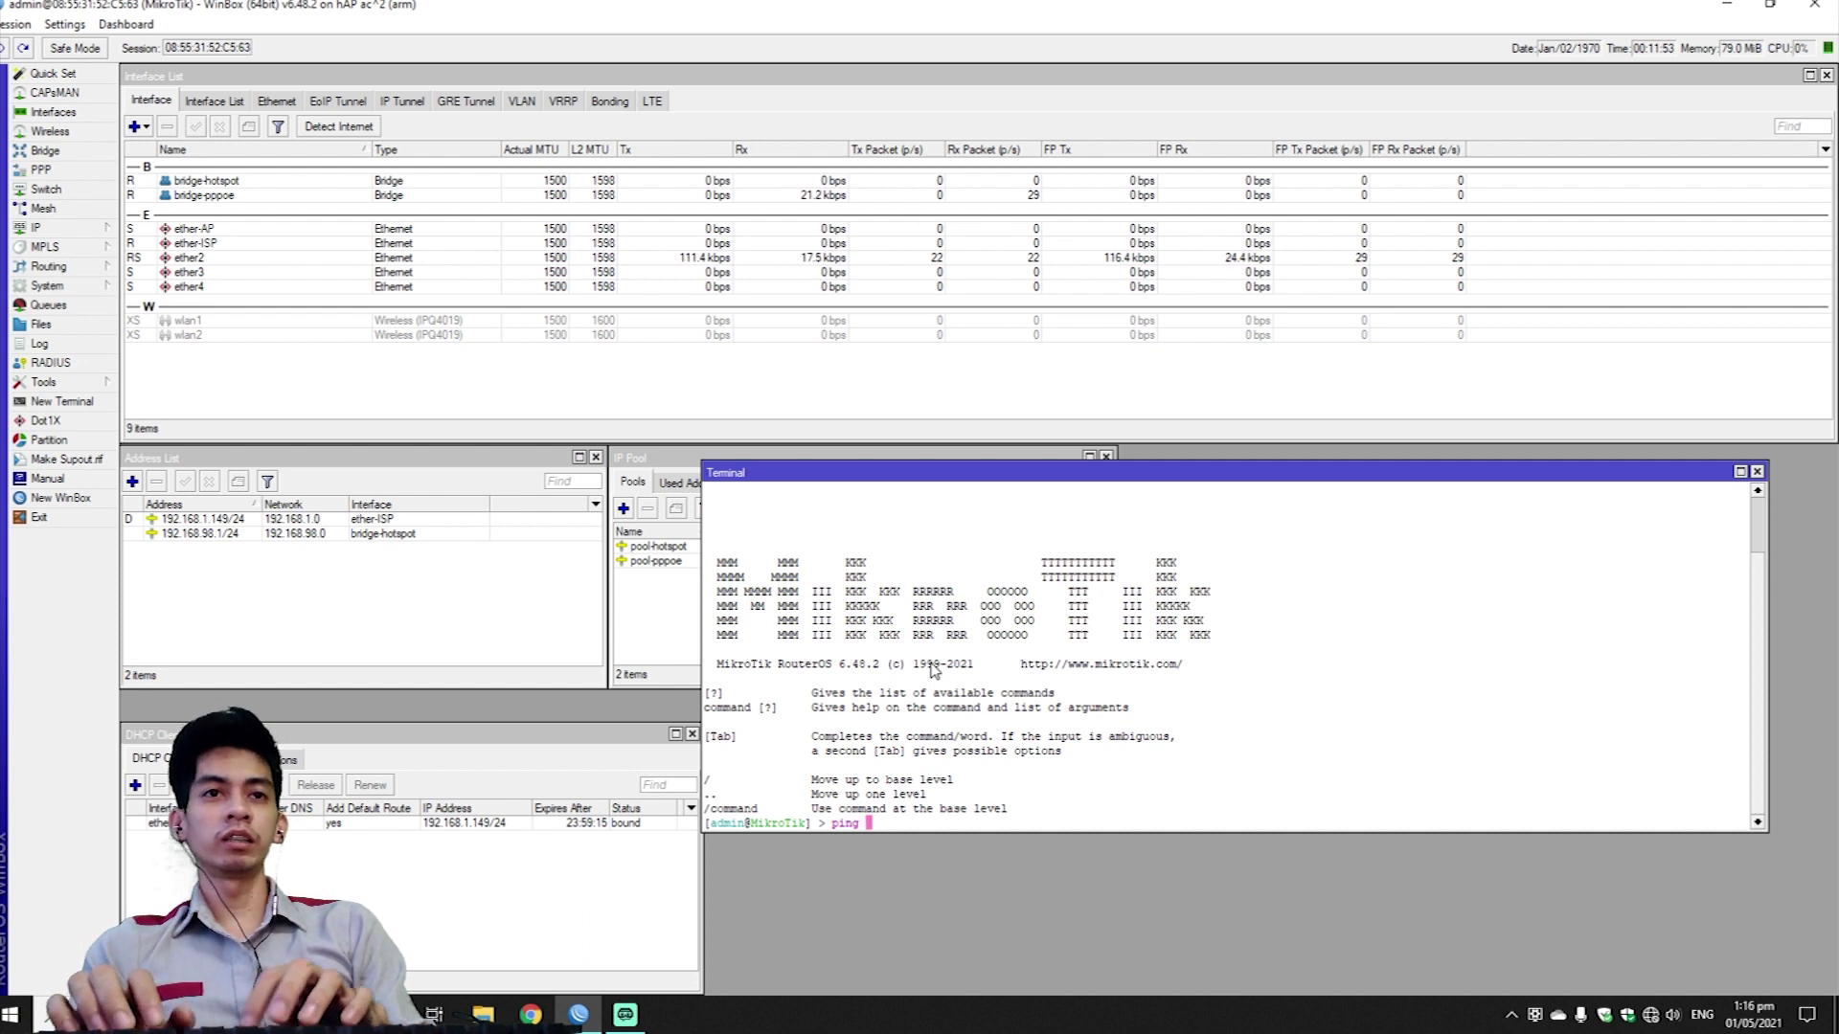
type("le.com")
key("Return")
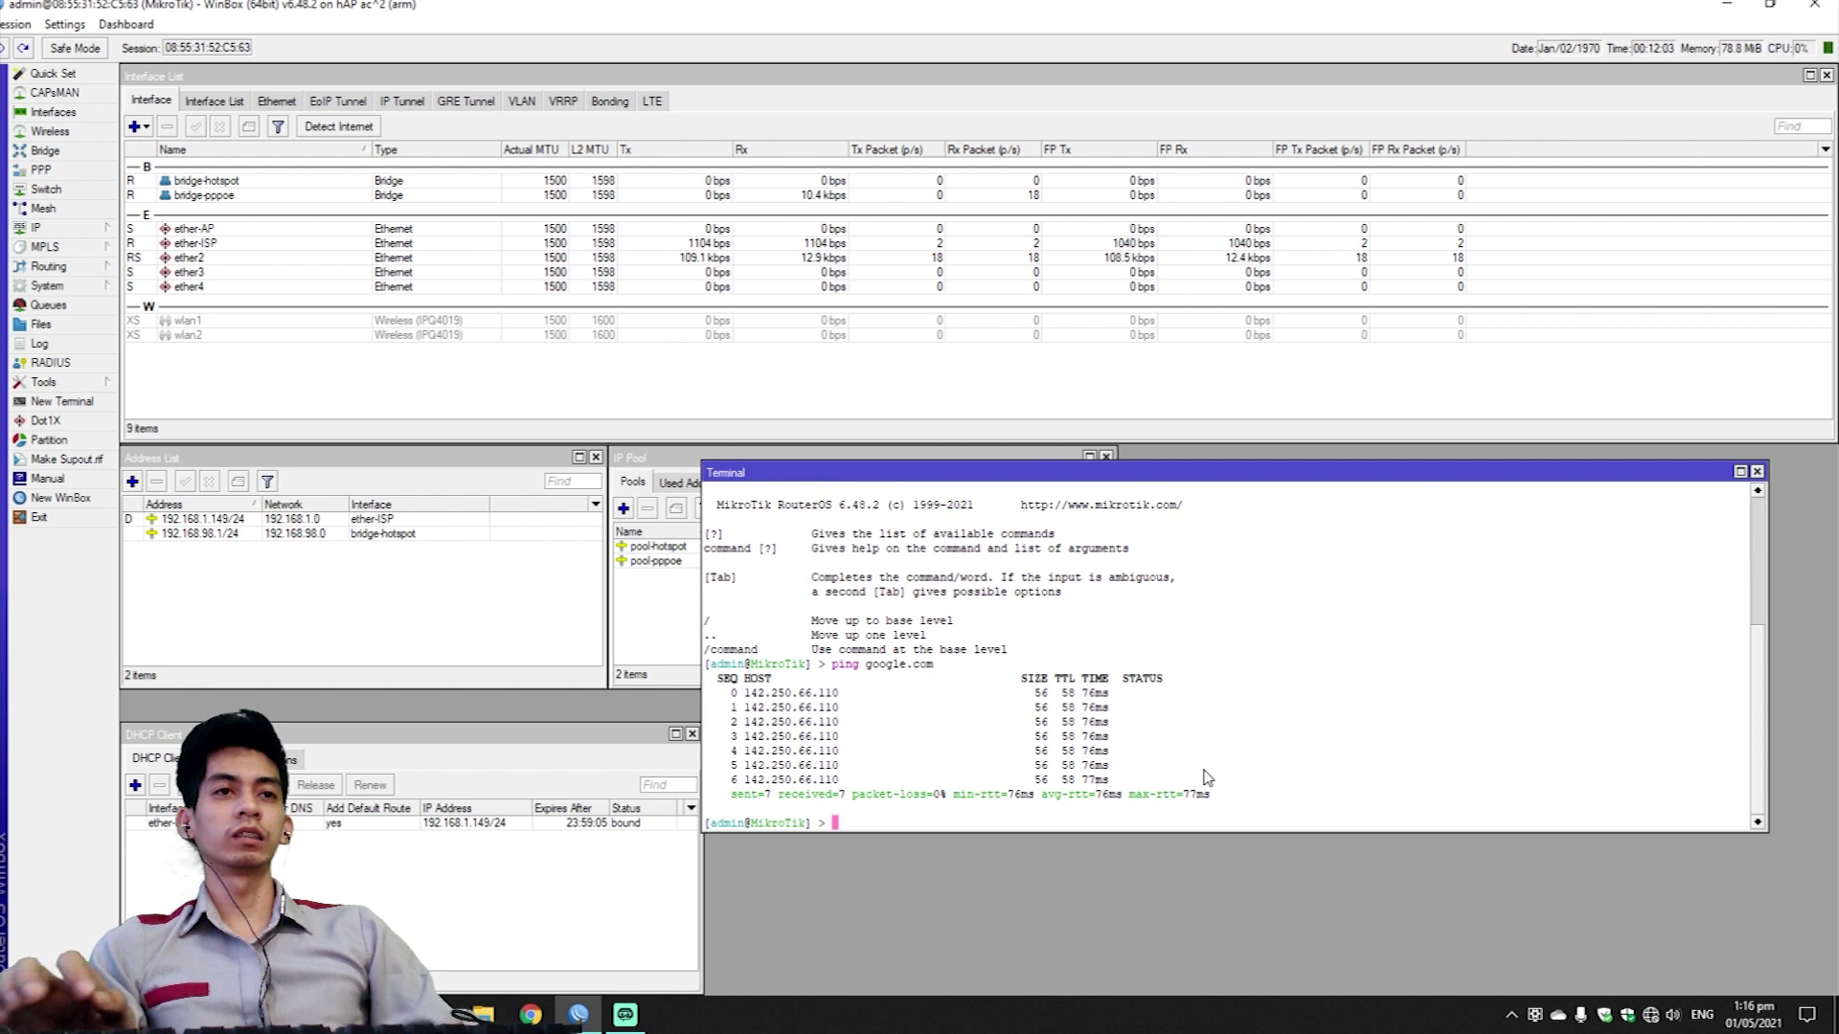
left_click(957, 412)
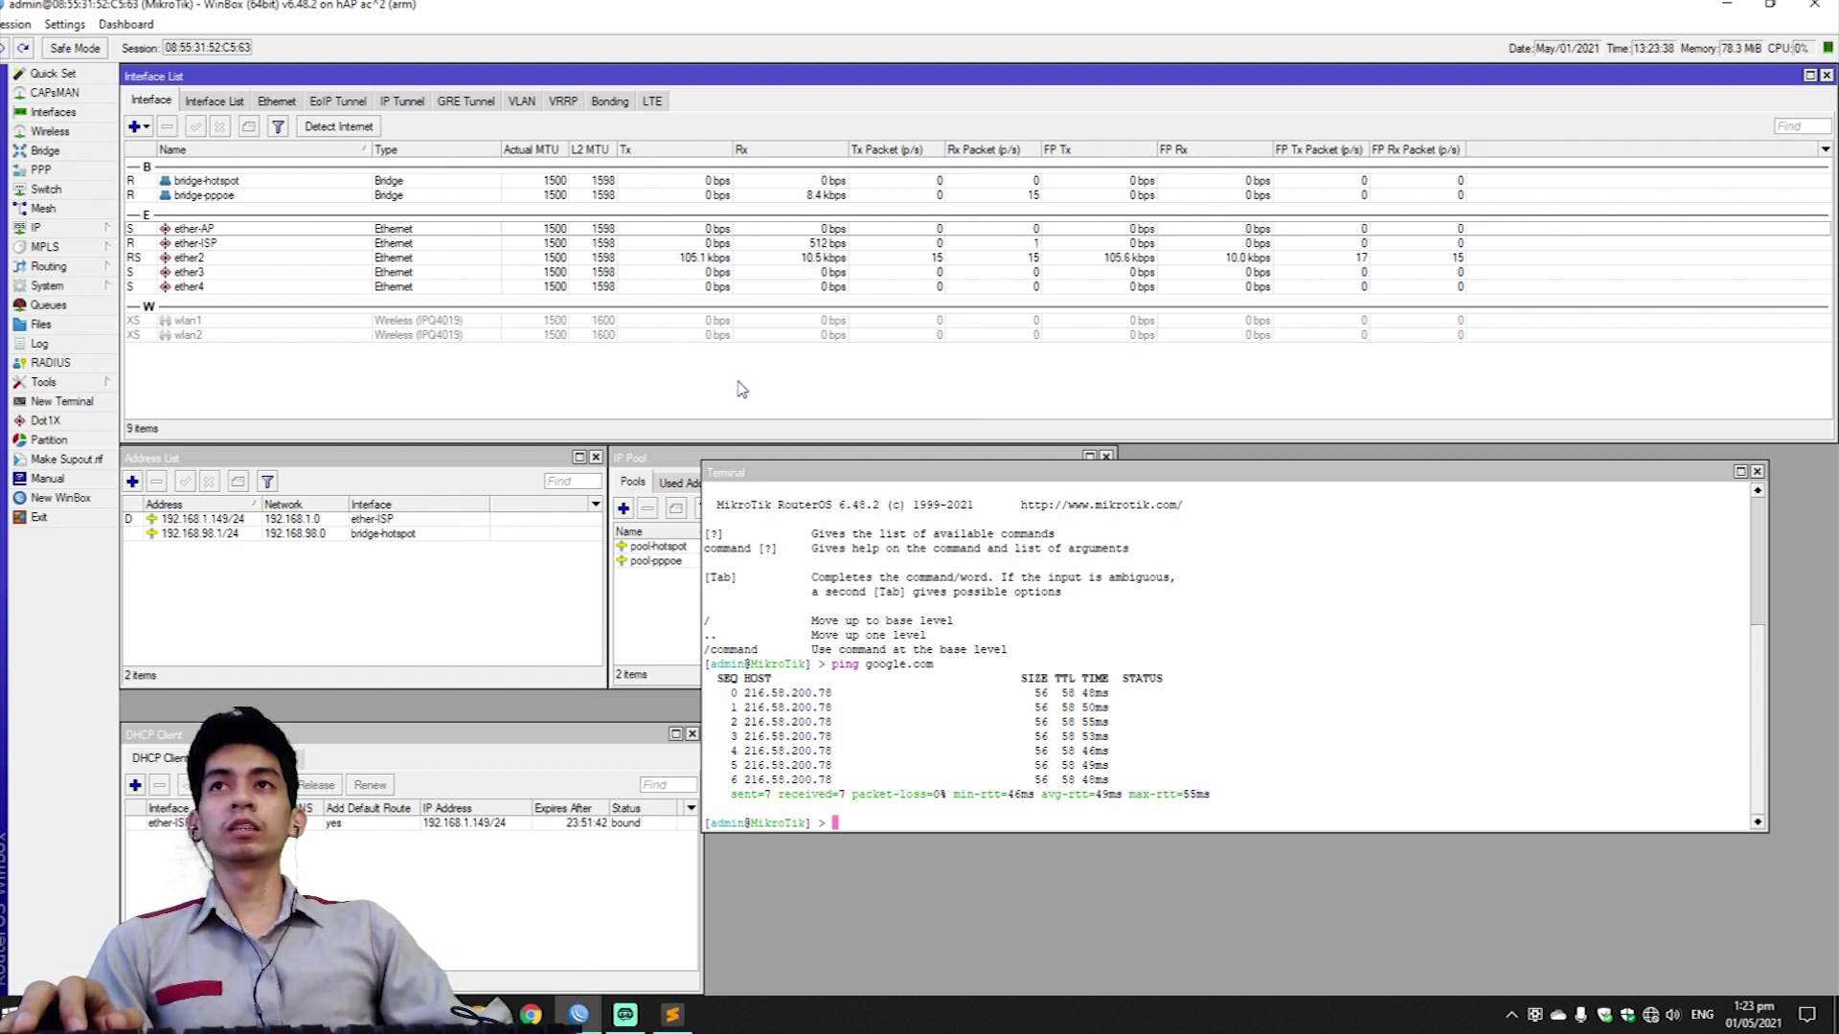
Add simple queue 'PPPoE Connections' targeting 192.168.15.0/24, leaving limits unlimited.
left_click(91, 308)
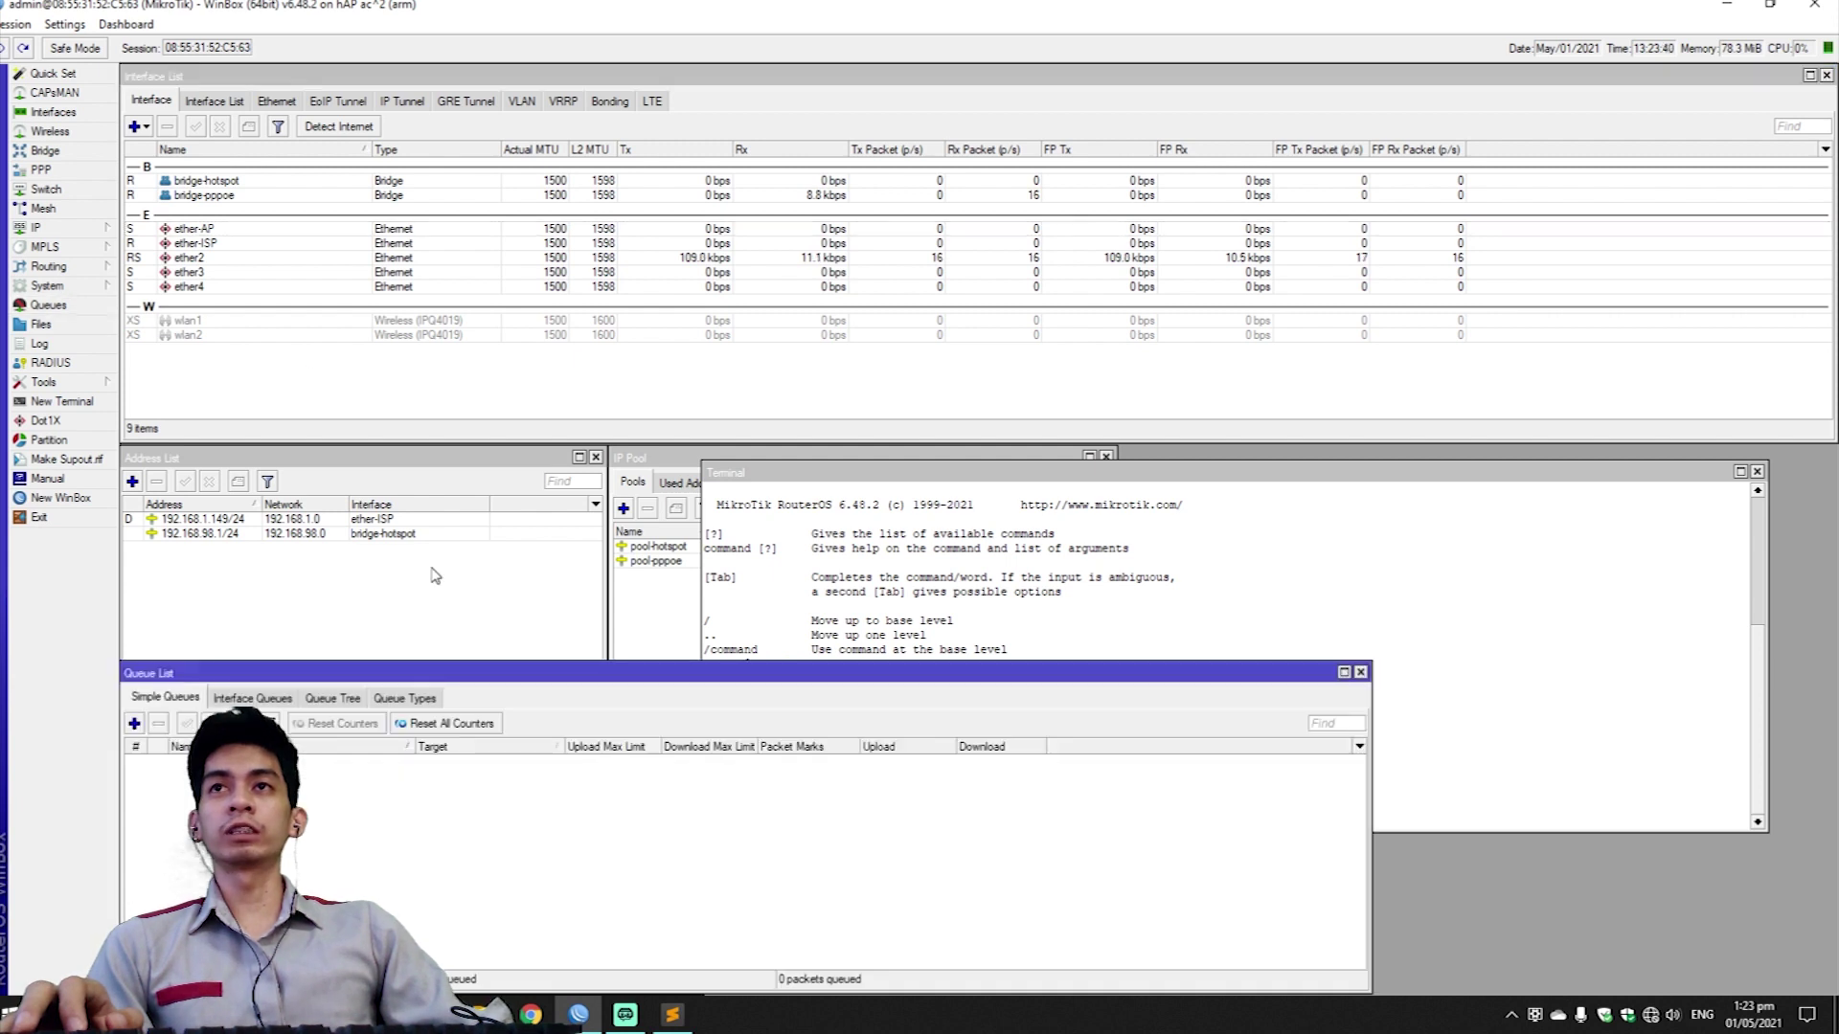
left_click(134, 724)
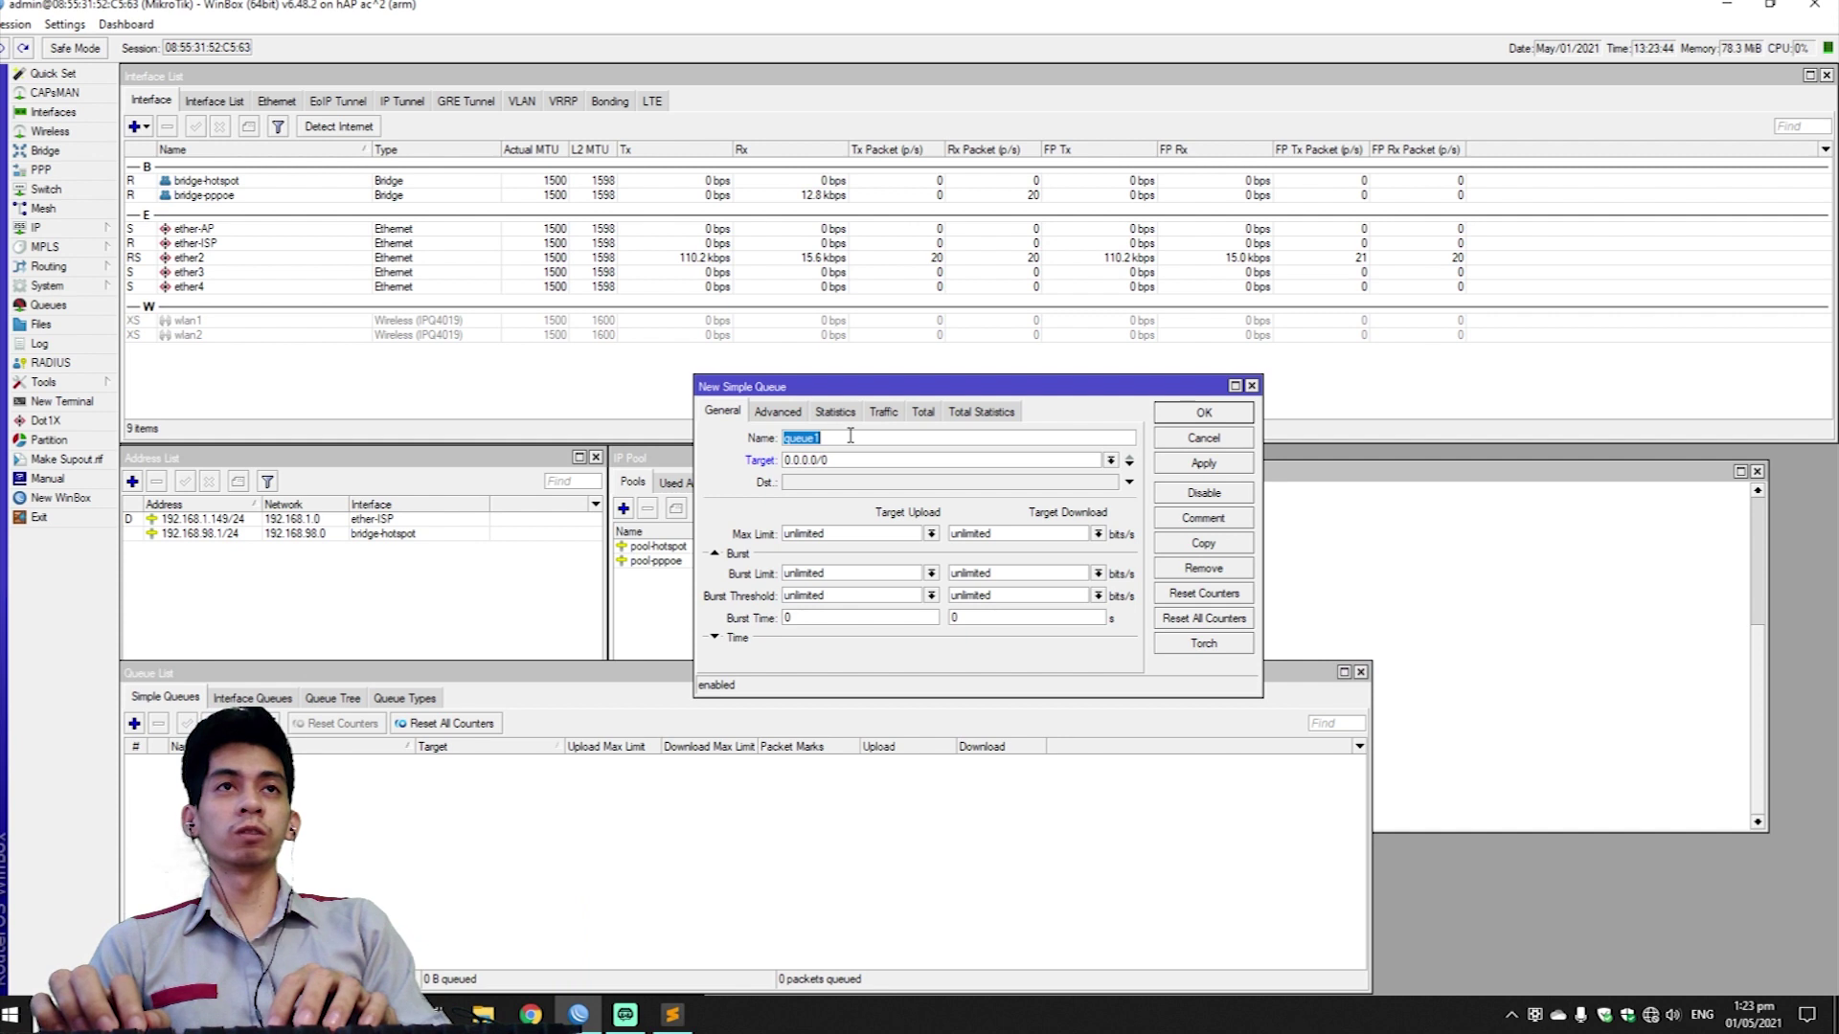
type("P")
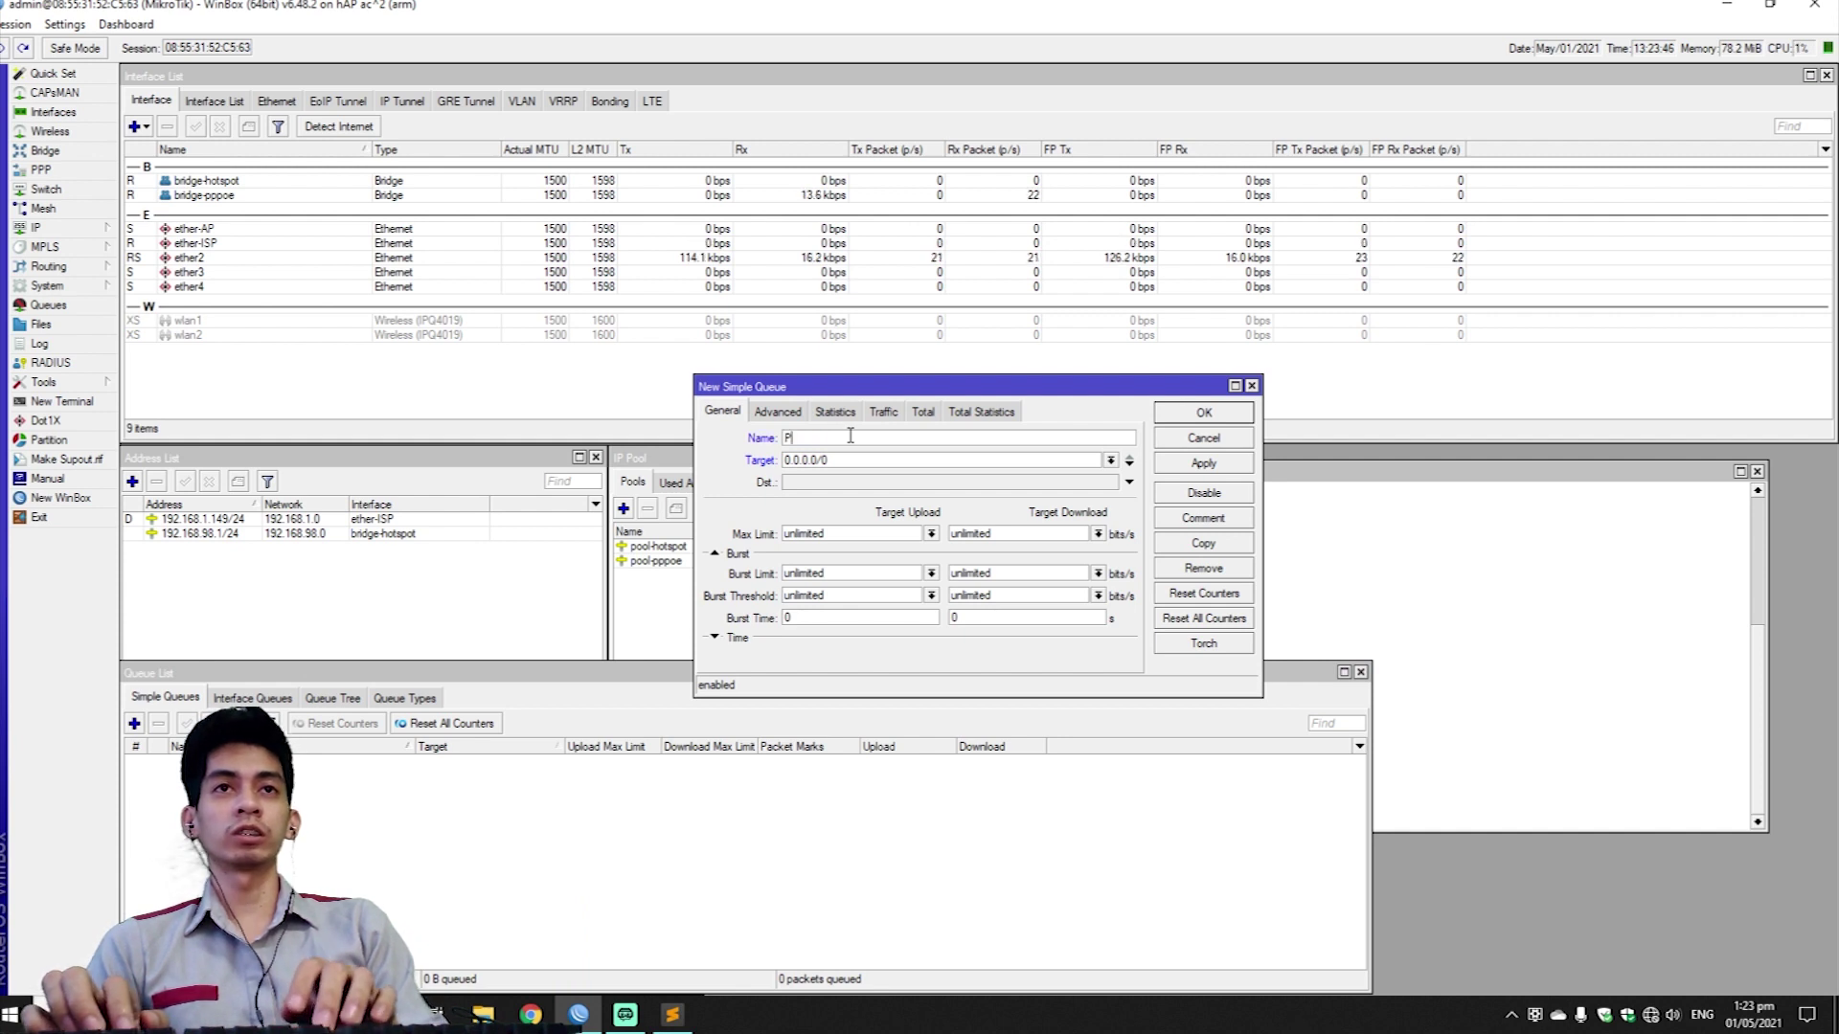
type("PPoE ")
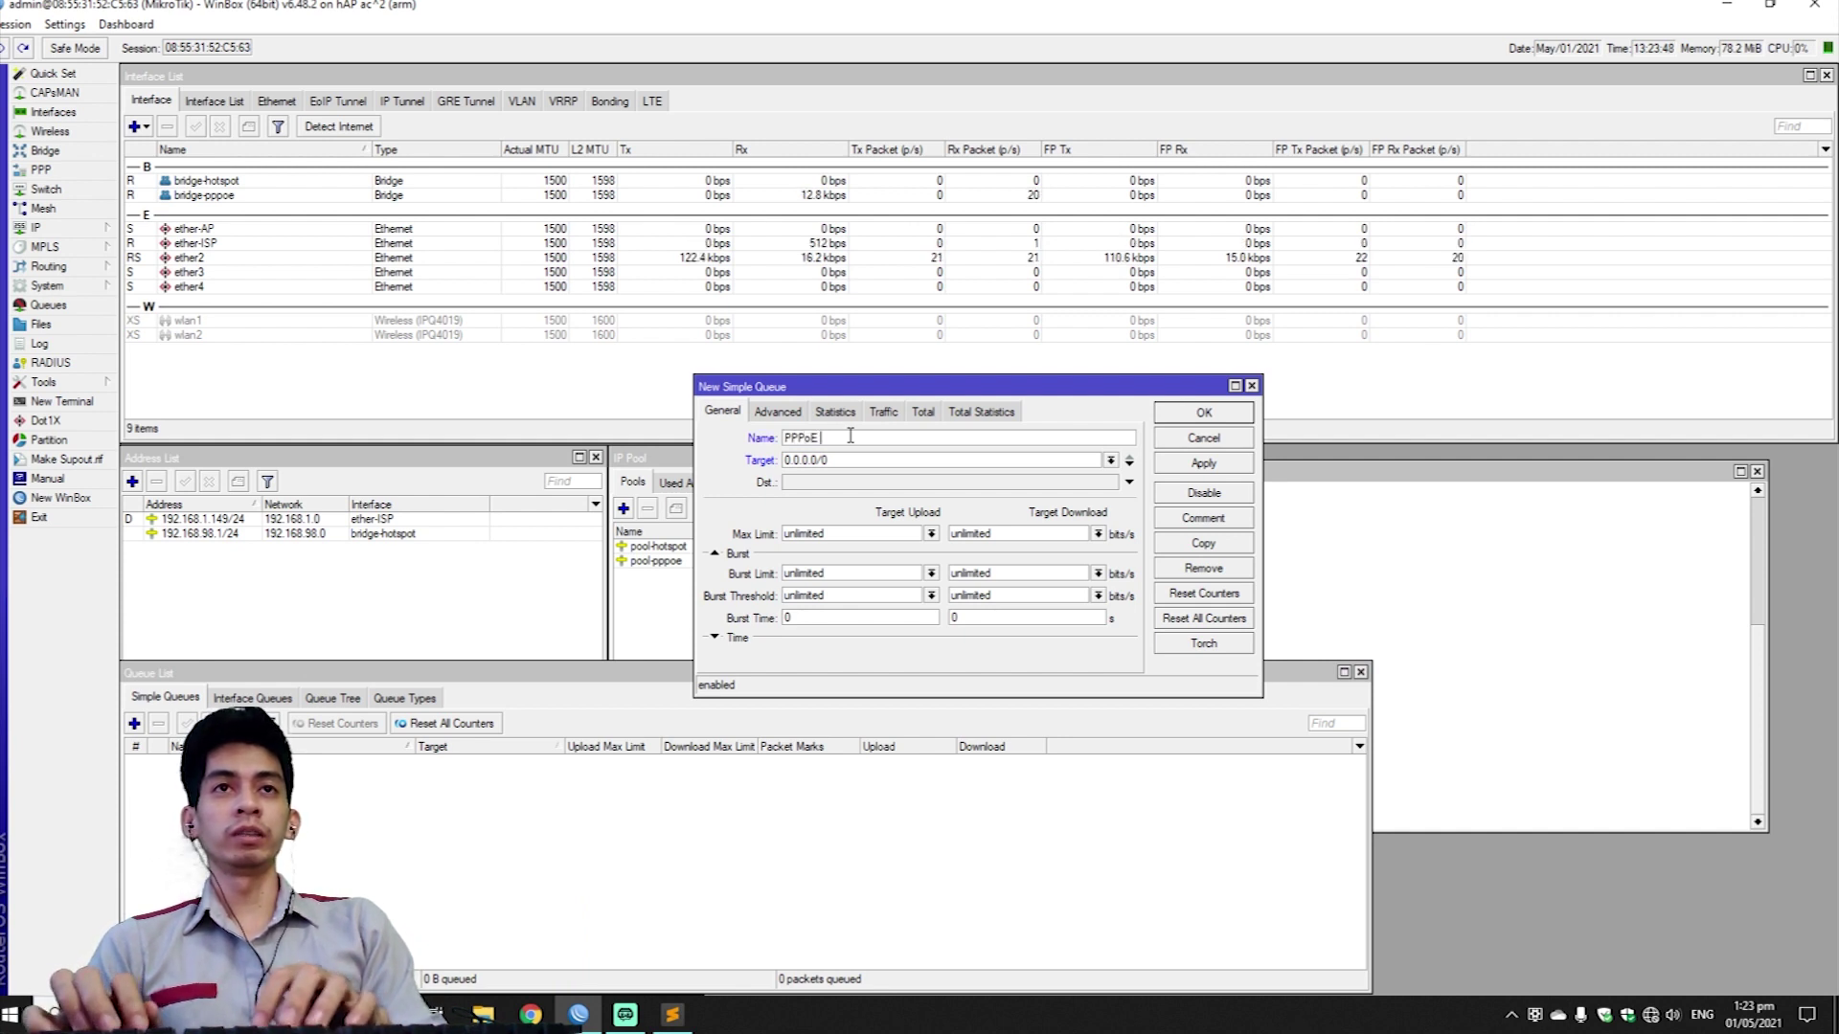
type("Connections")
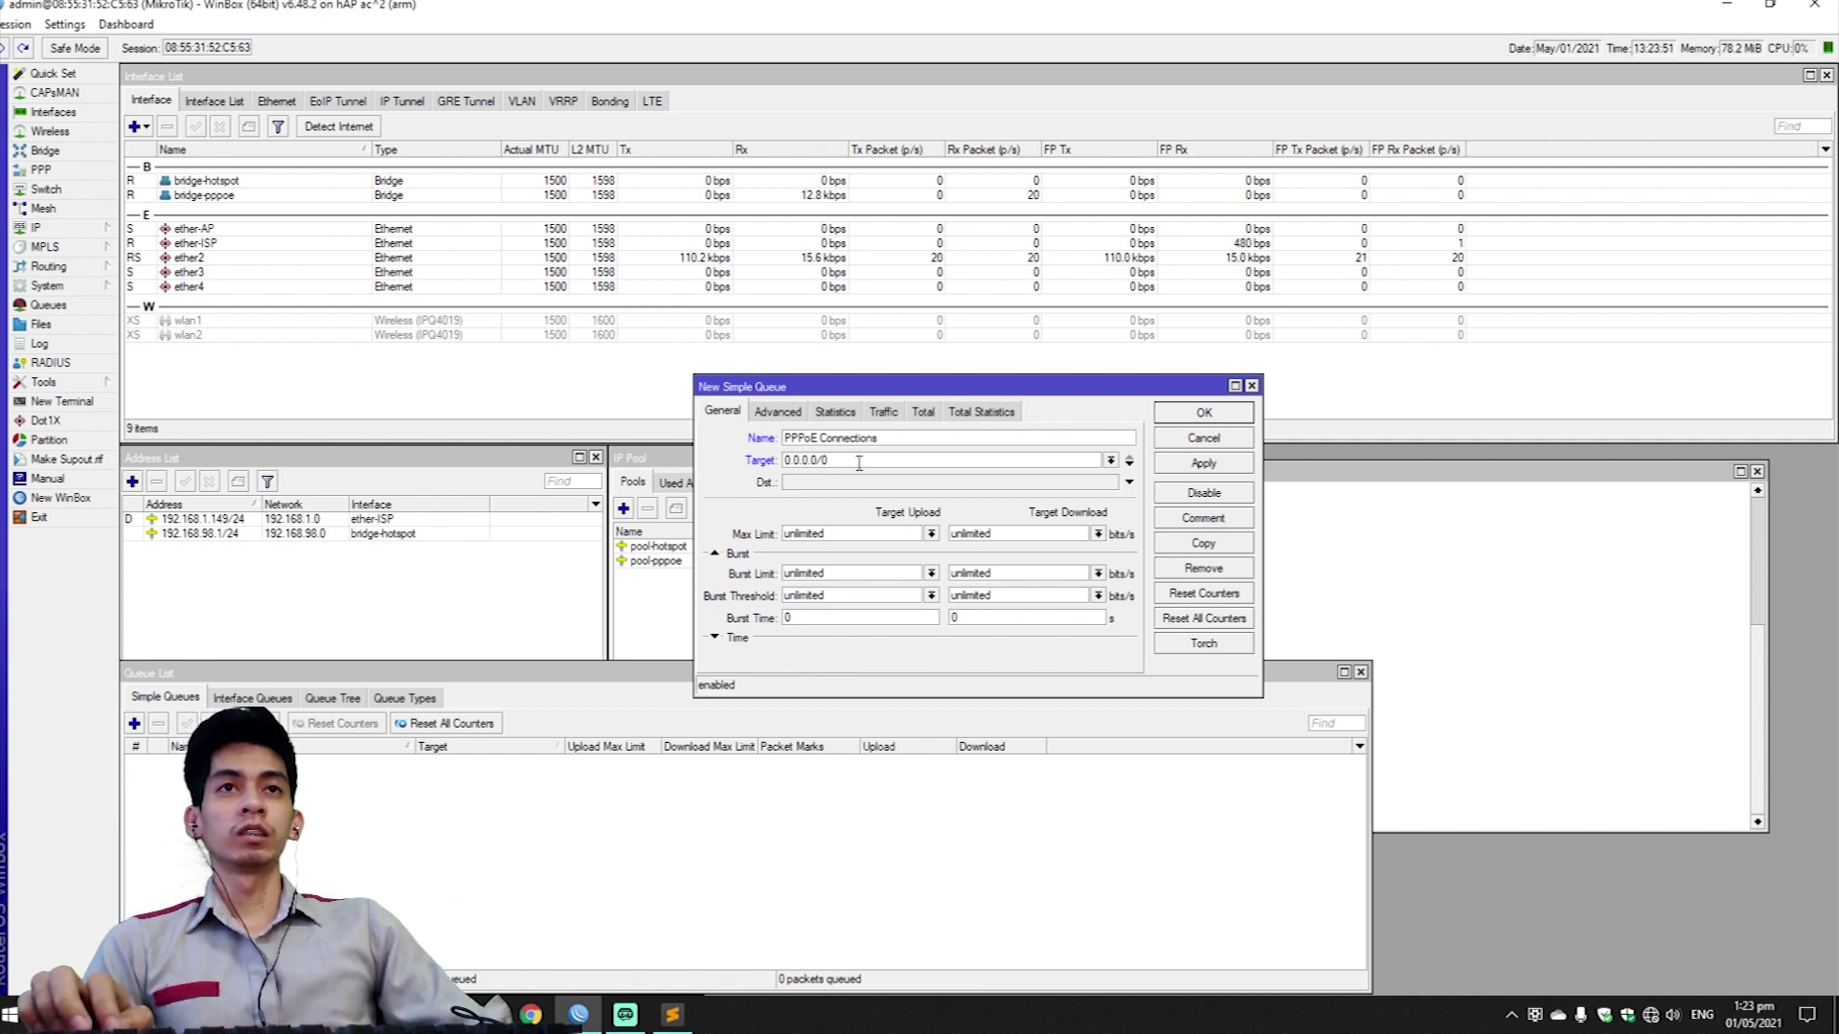
key("Tab")
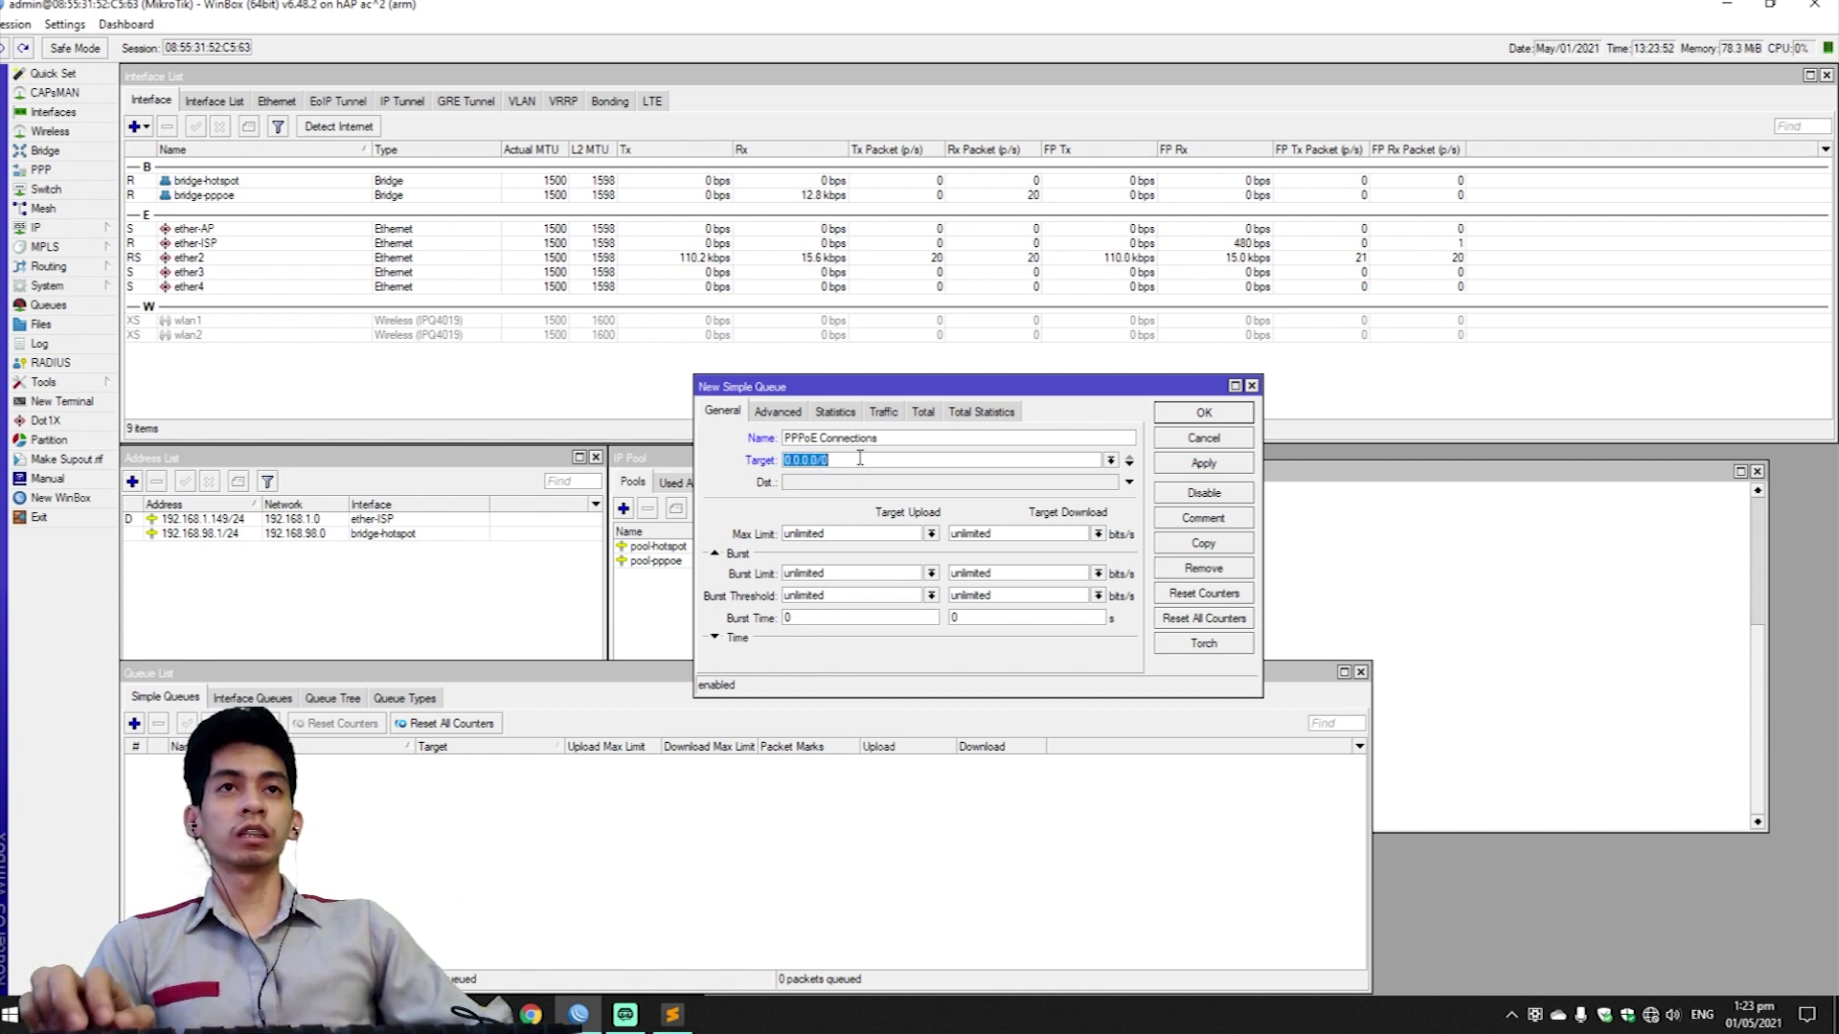
type("192.168")
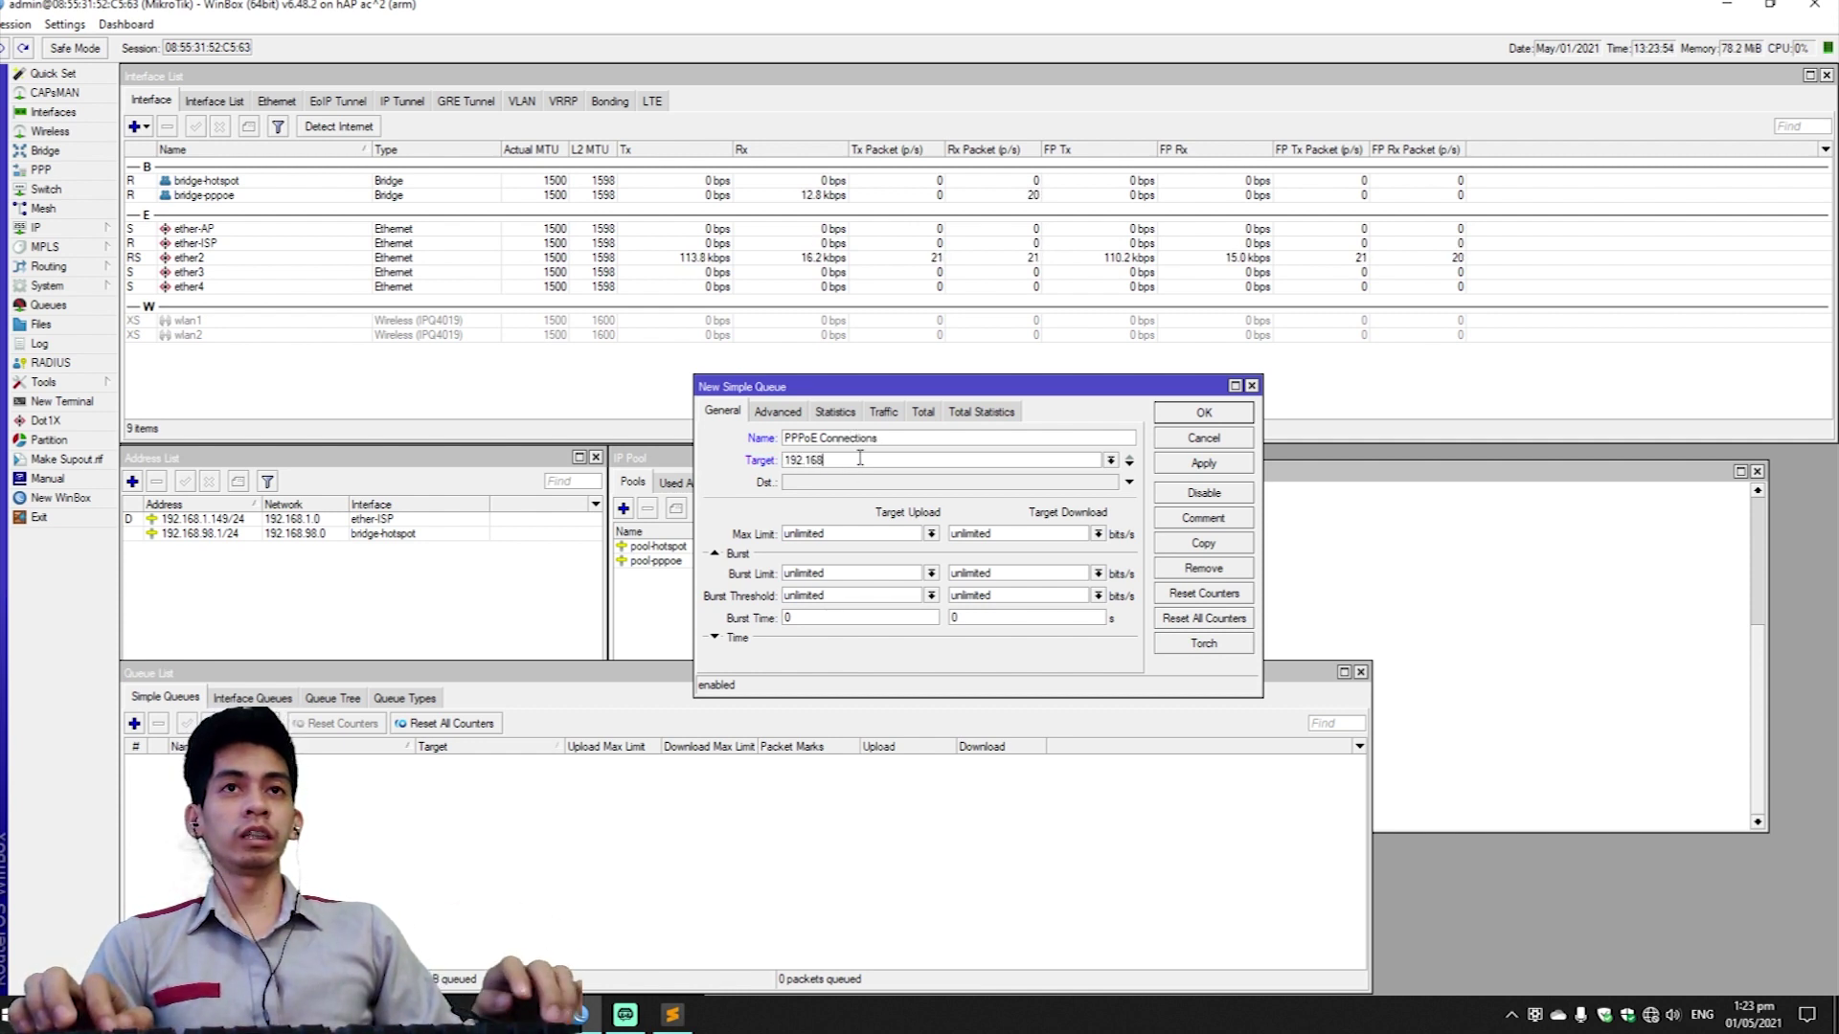
type(".15")
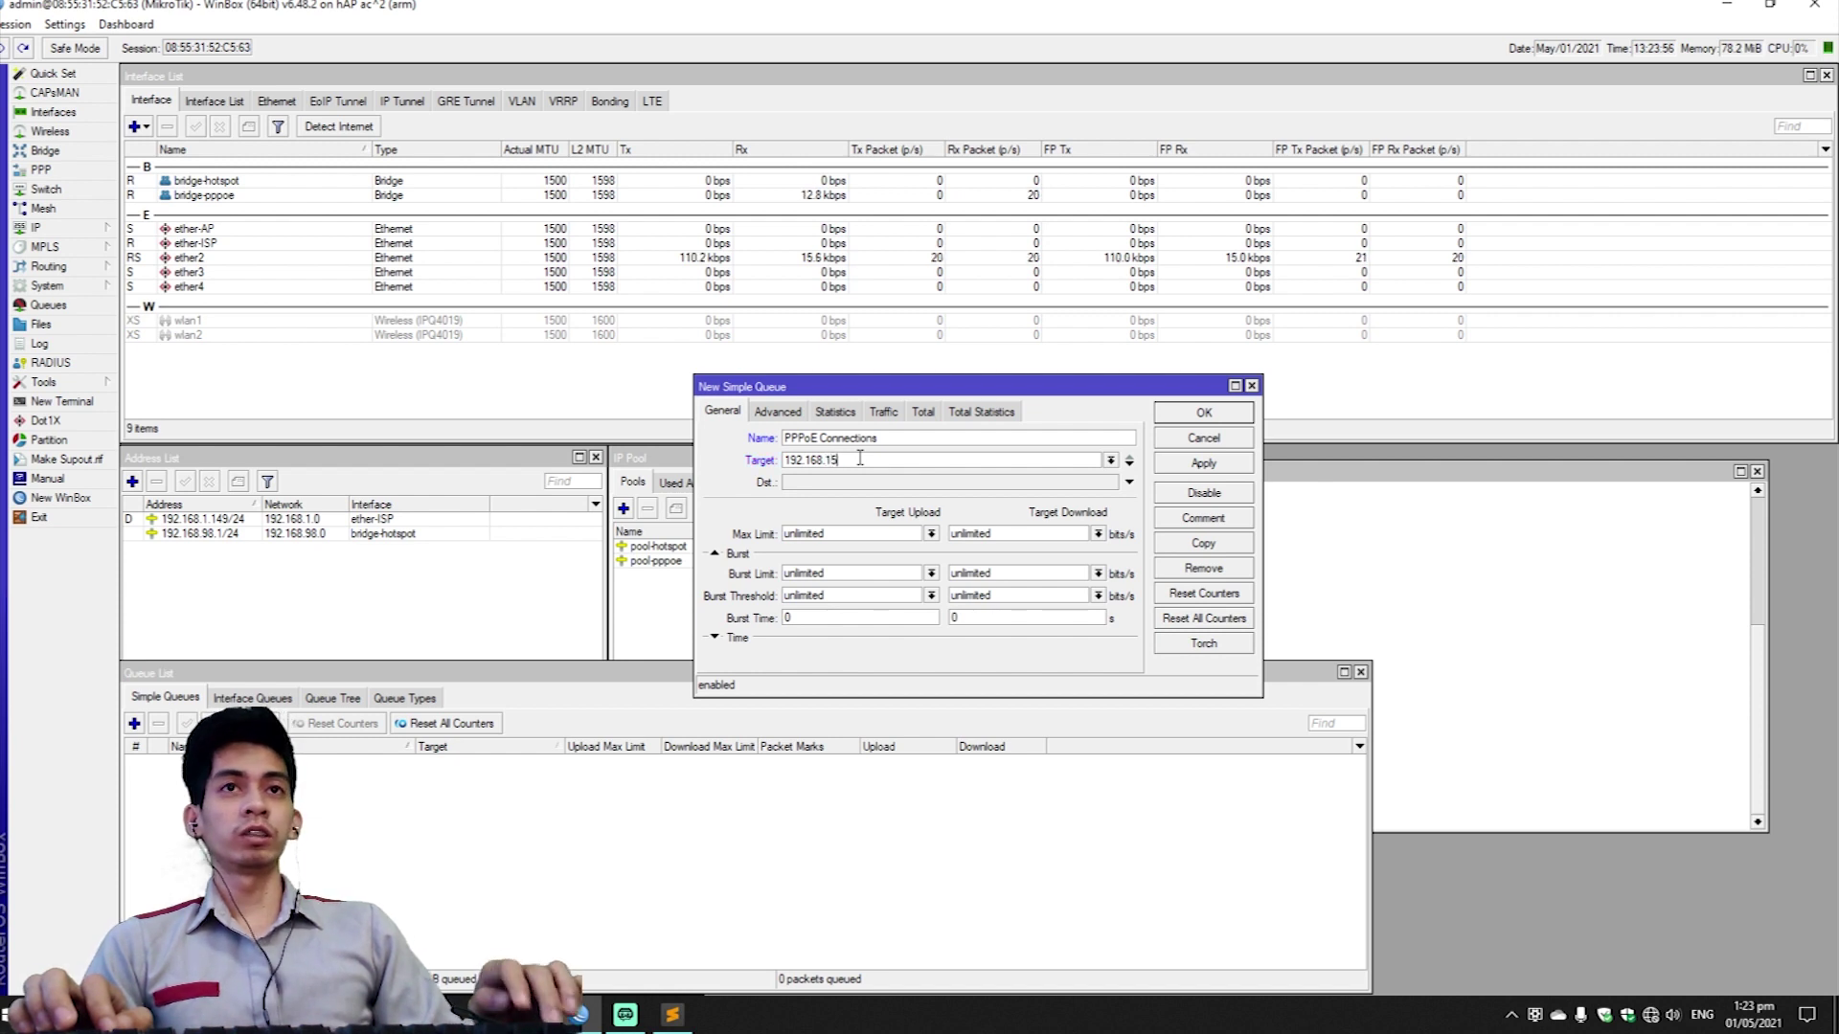
type(".0/24")
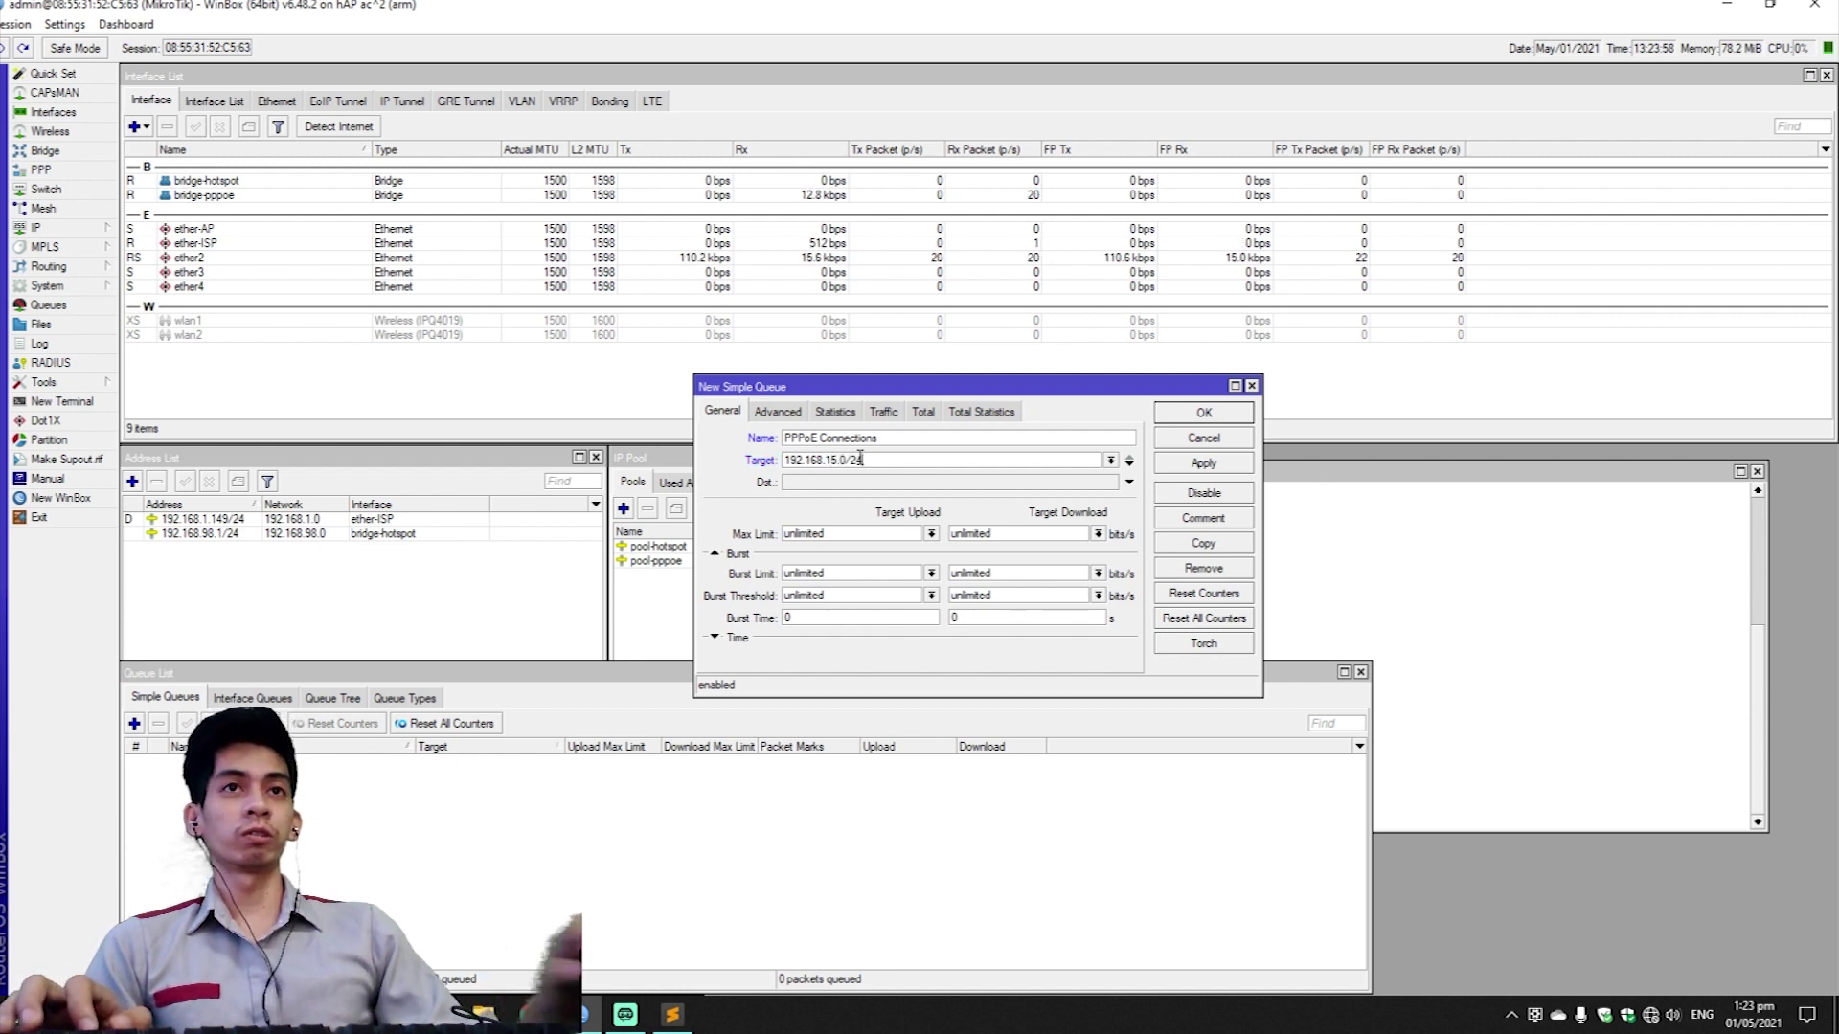
left_click(779, 413)
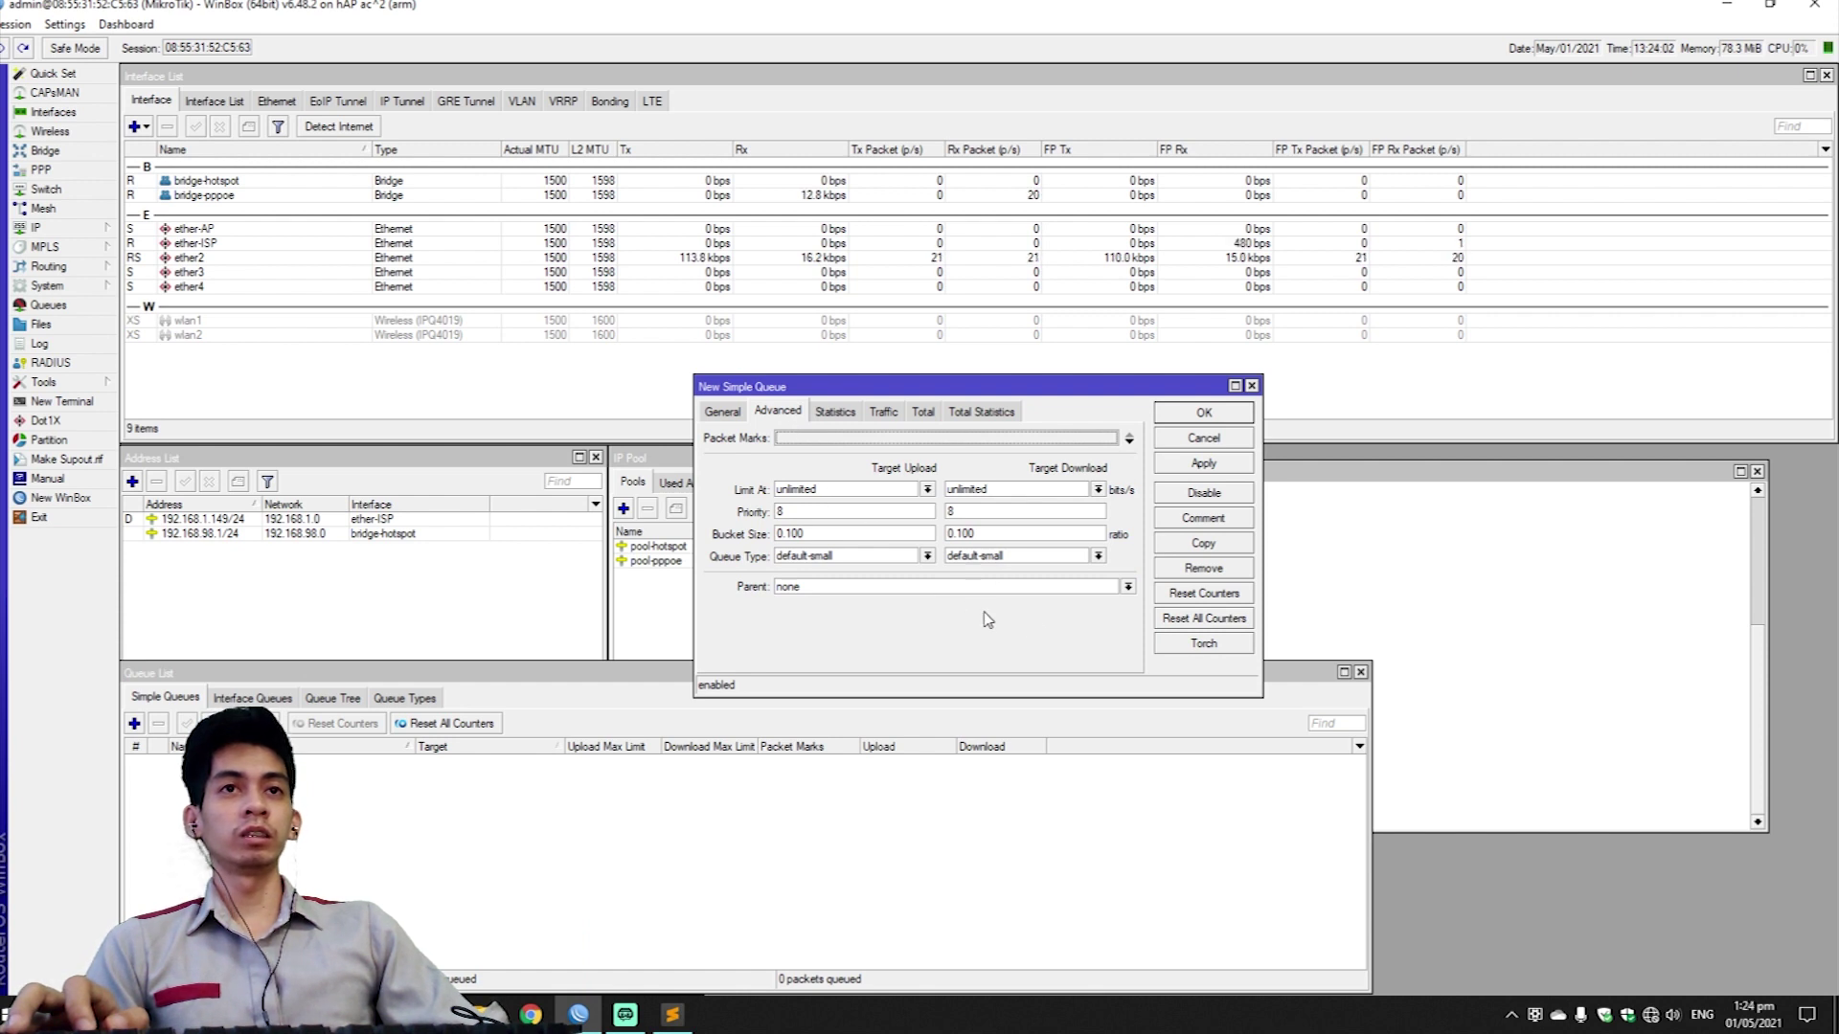
left_click(1206, 466)
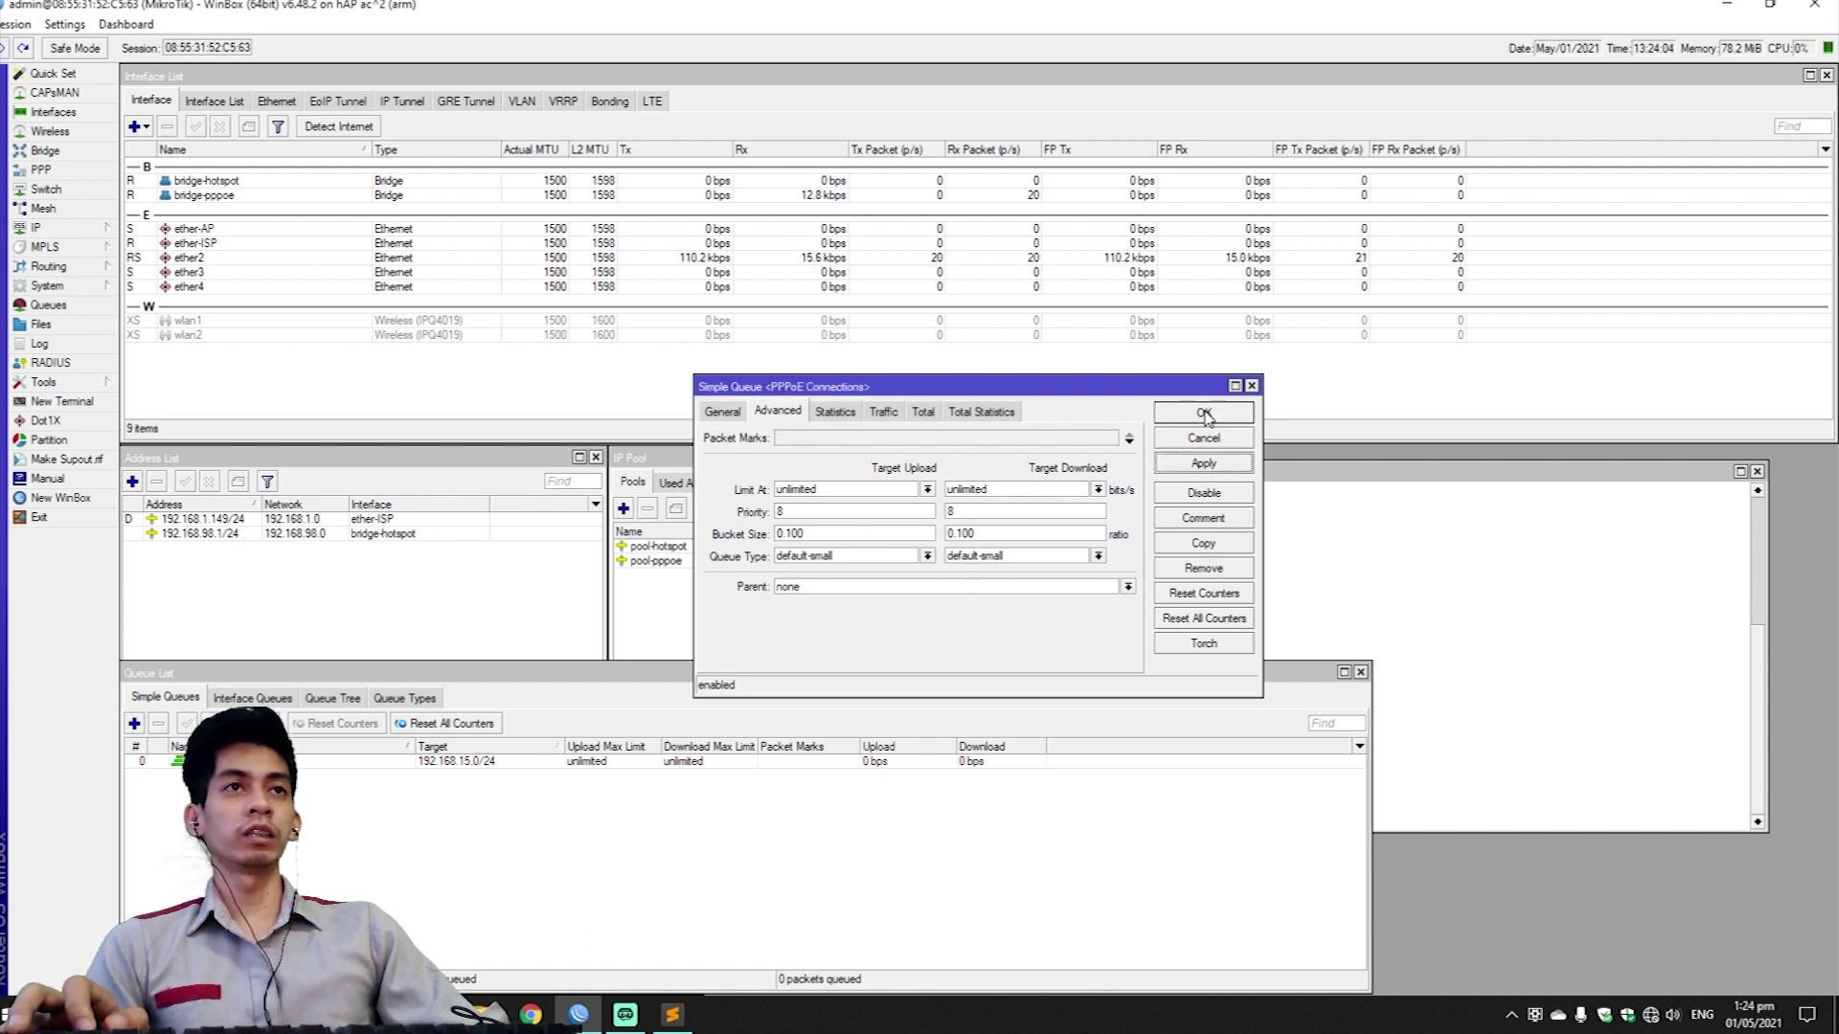
left_click(1204, 413)
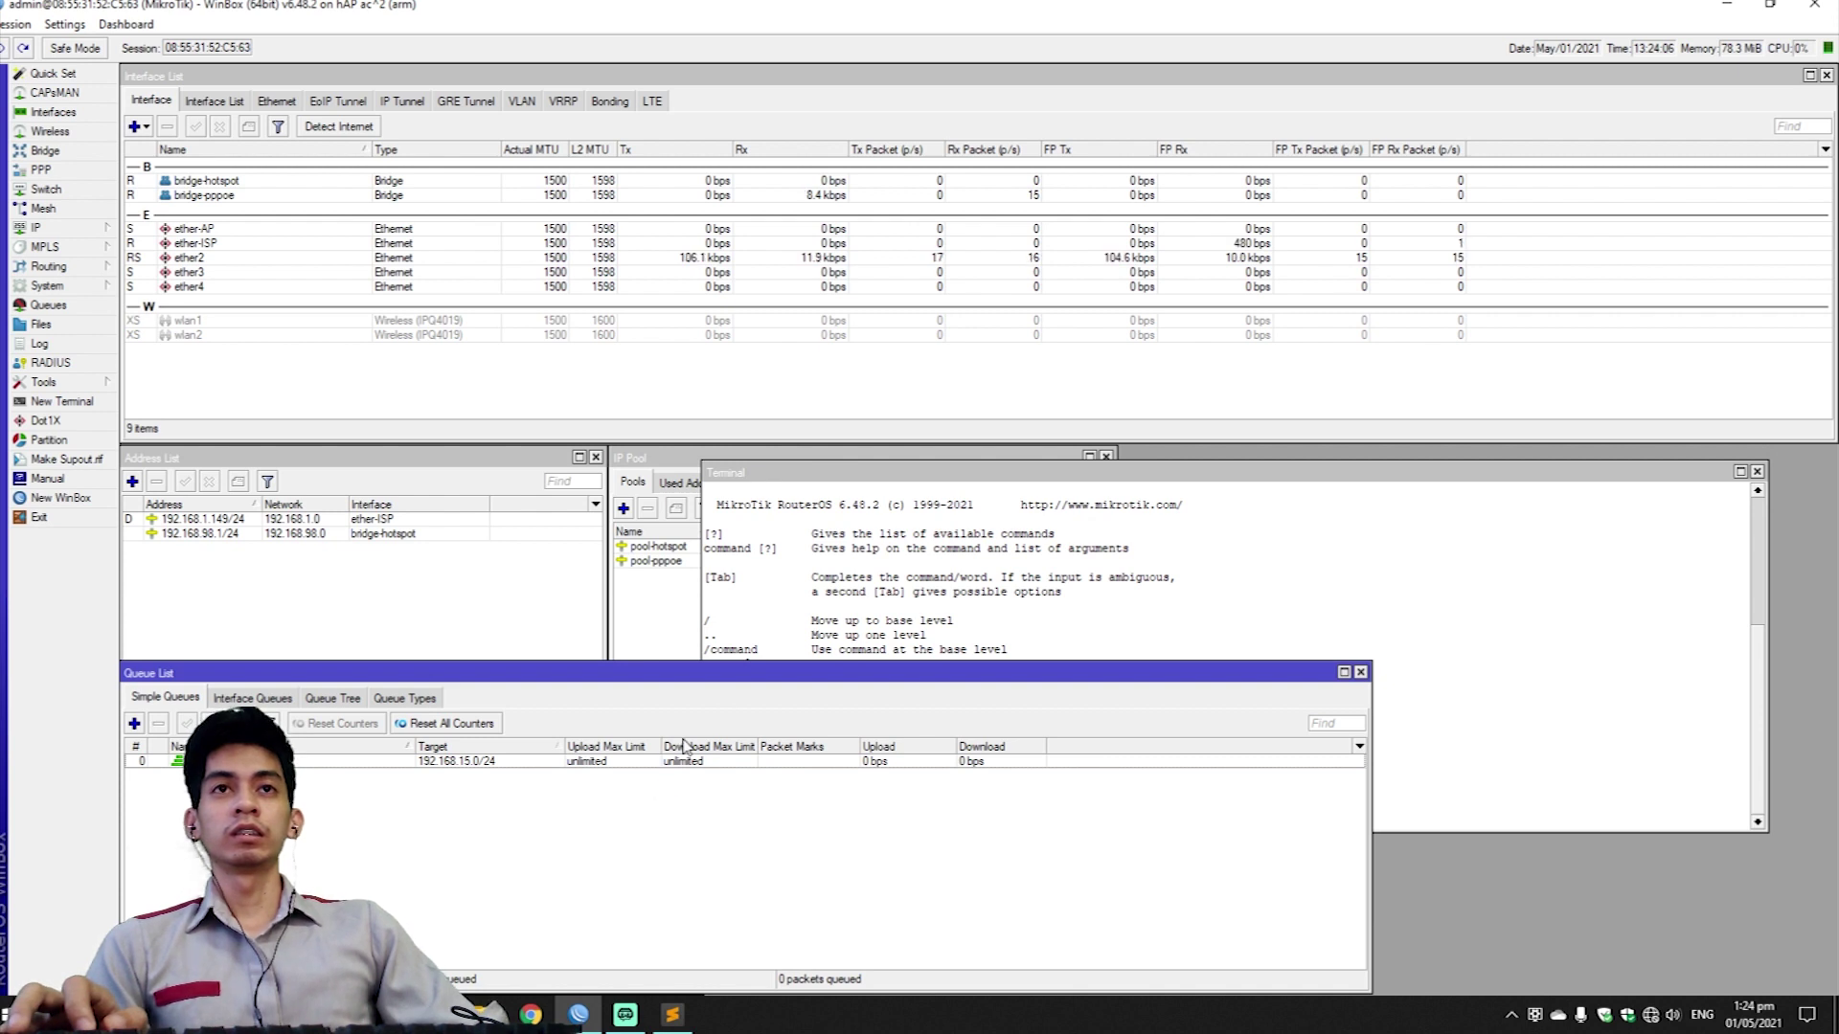
Close the terminal, IP pool and address lists, and show the PPP PPPoE Servers list.
left_click(1756, 472)
left_click(1106, 459)
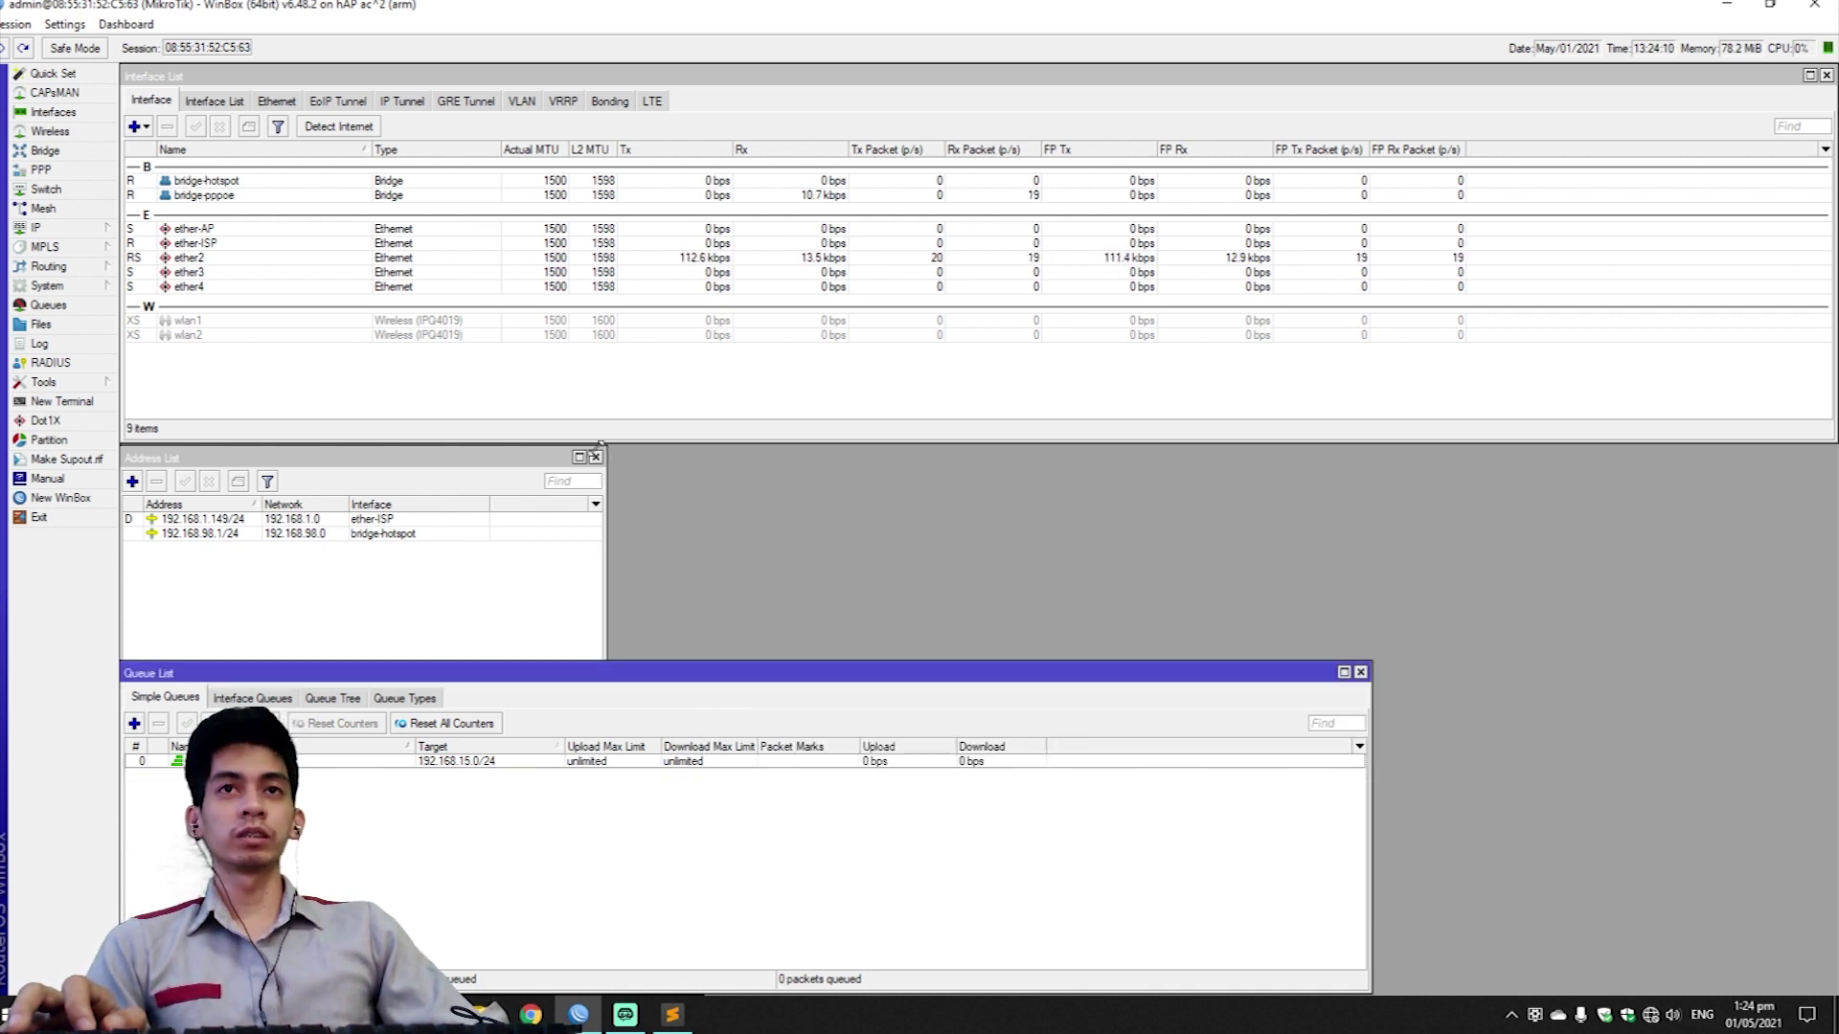
left_click(595, 457)
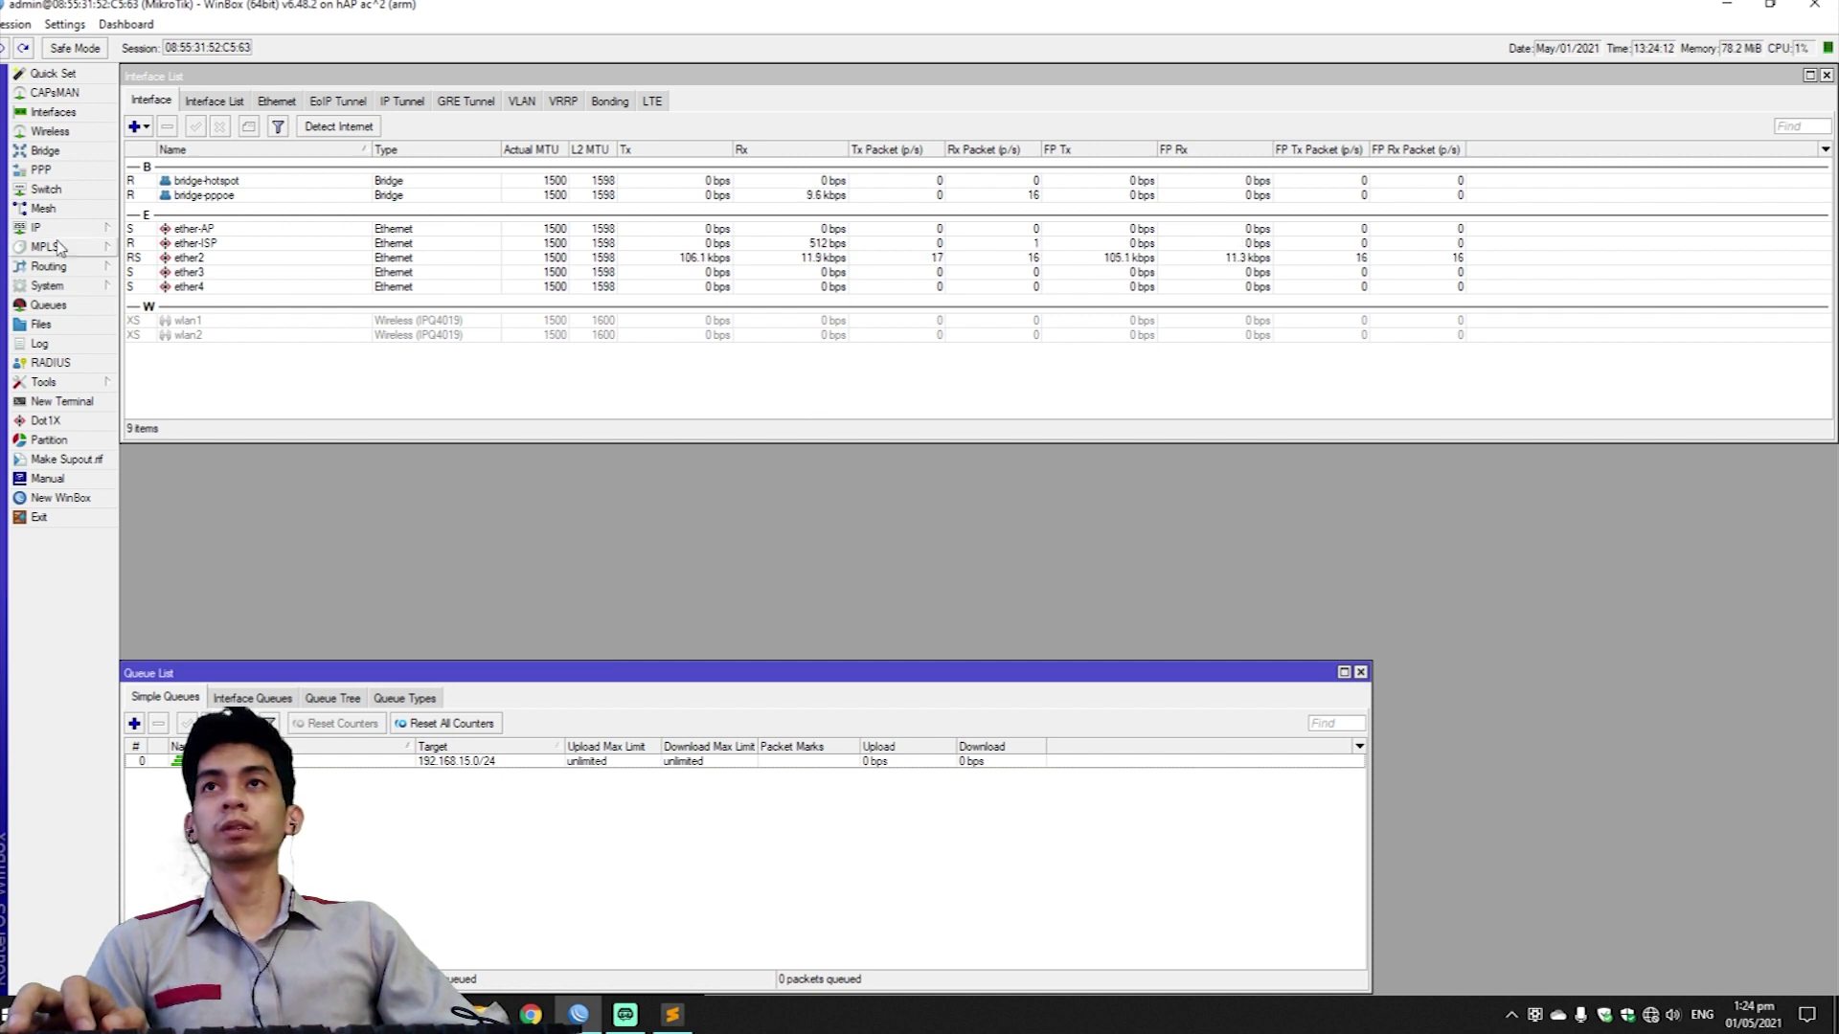
left_click(43, 170)
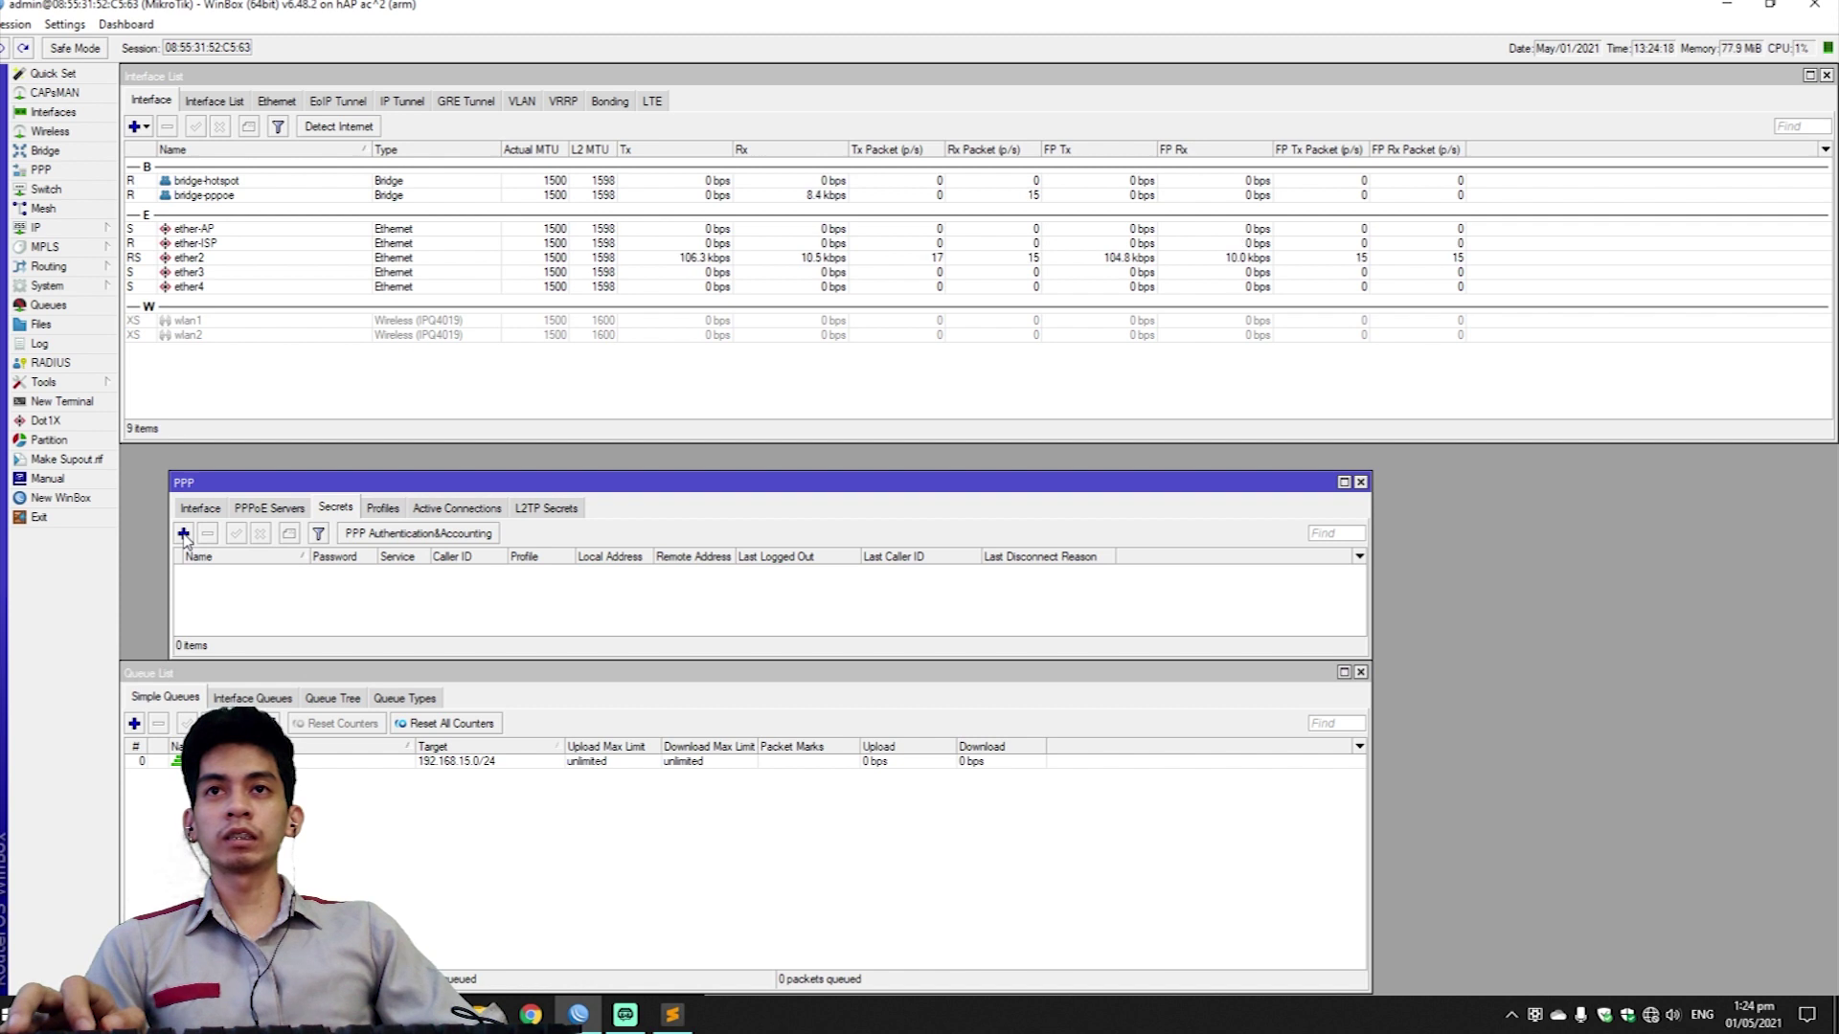
left_click(203, 508)
left_click(272, 513)
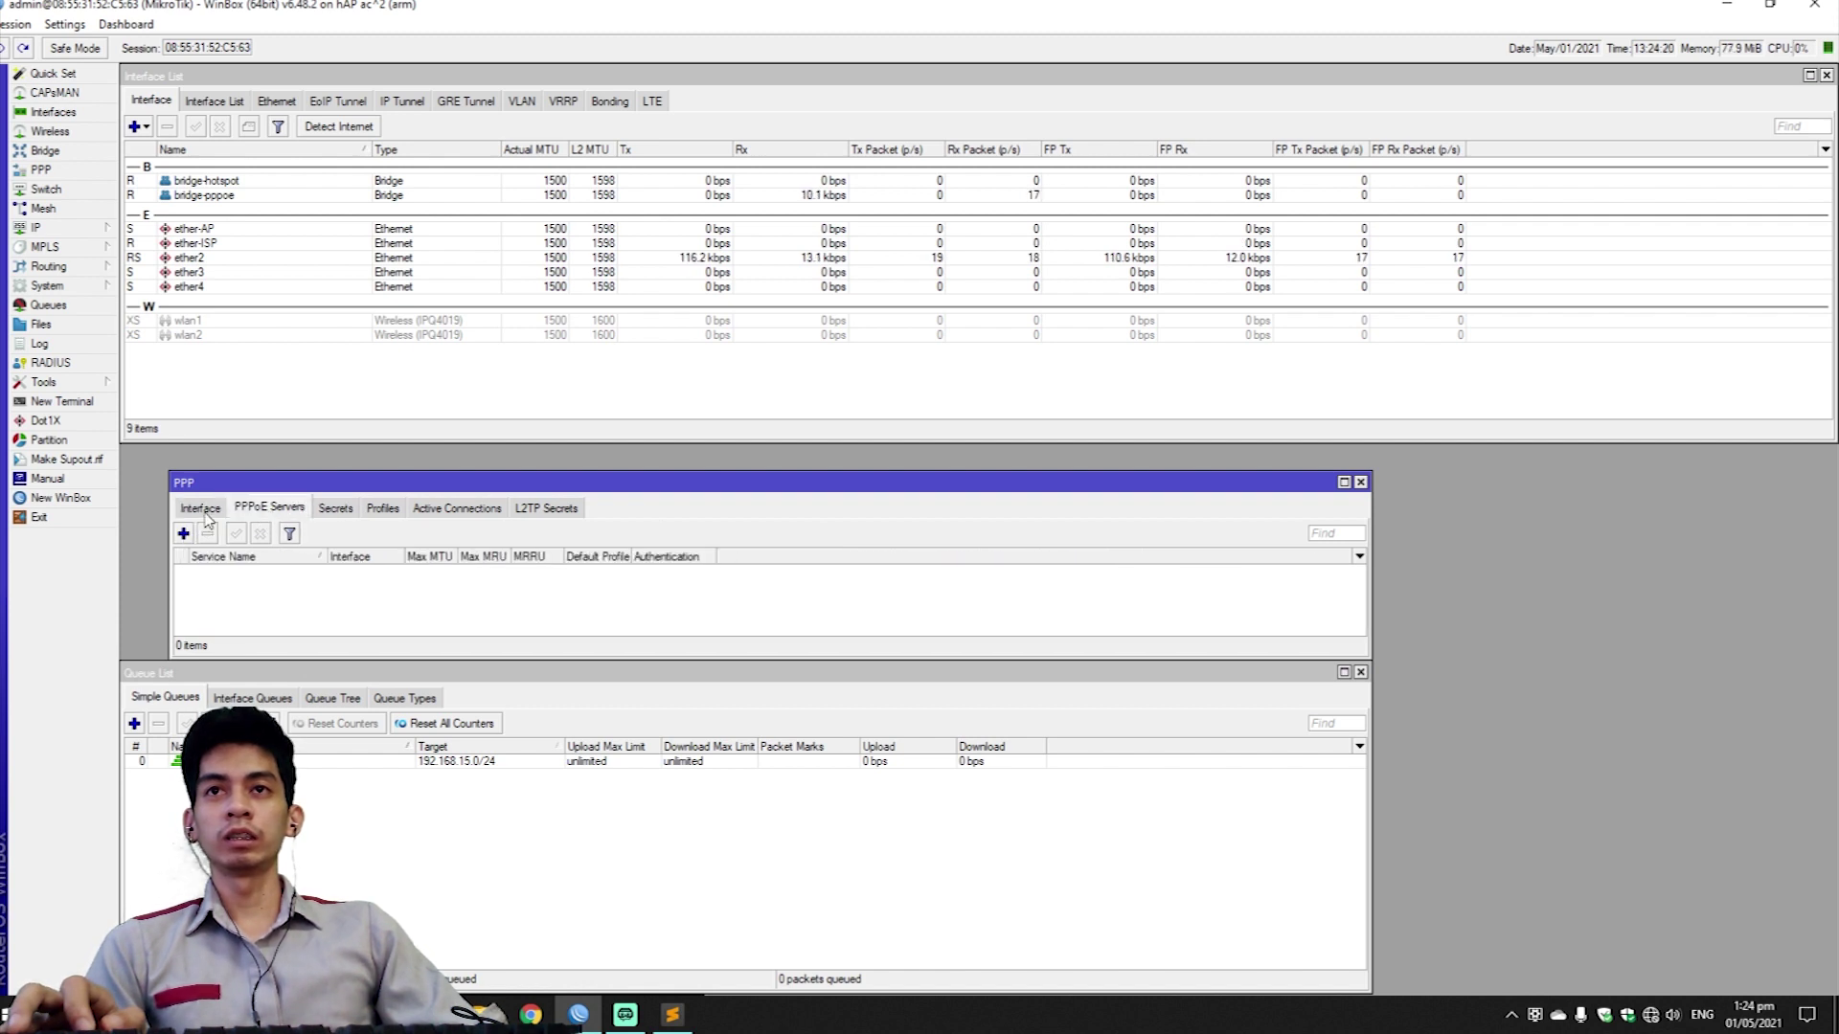
Define 'PPPoE Server' on bridge-pppoe with one session per host and only PAP authentication.
left_click(183, 534)
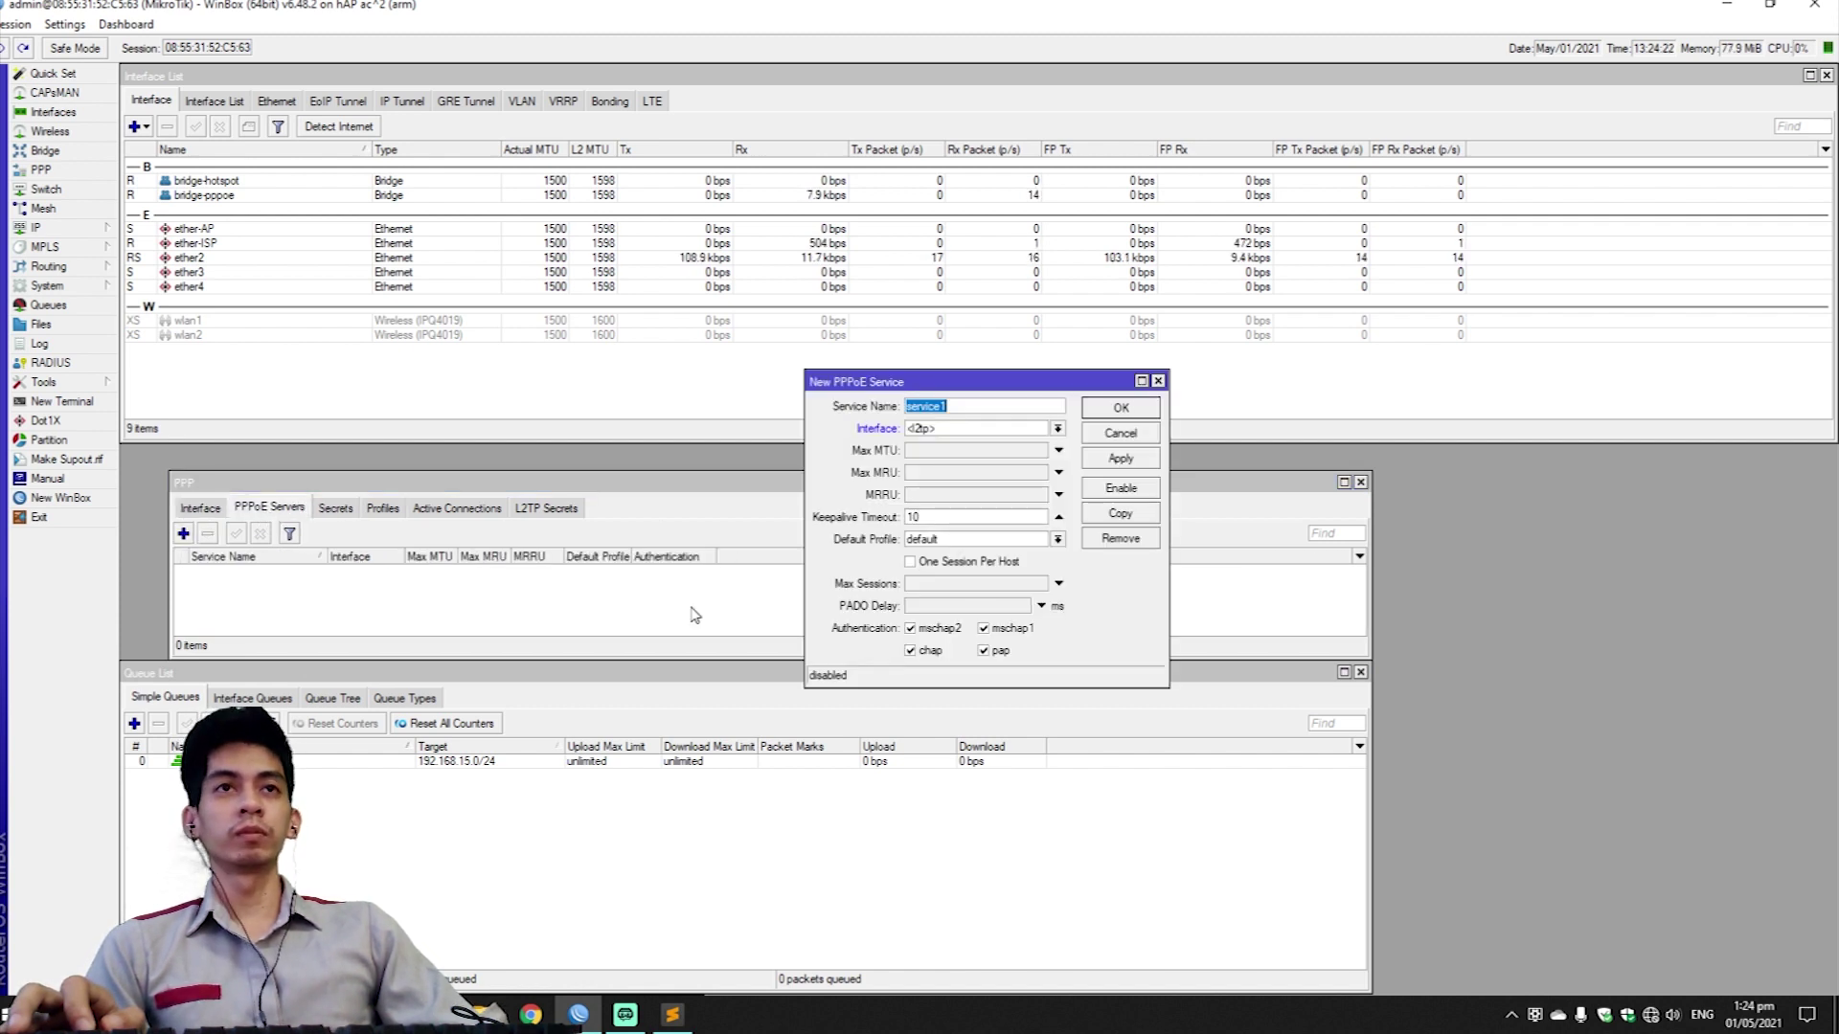
type("PPPoE S")
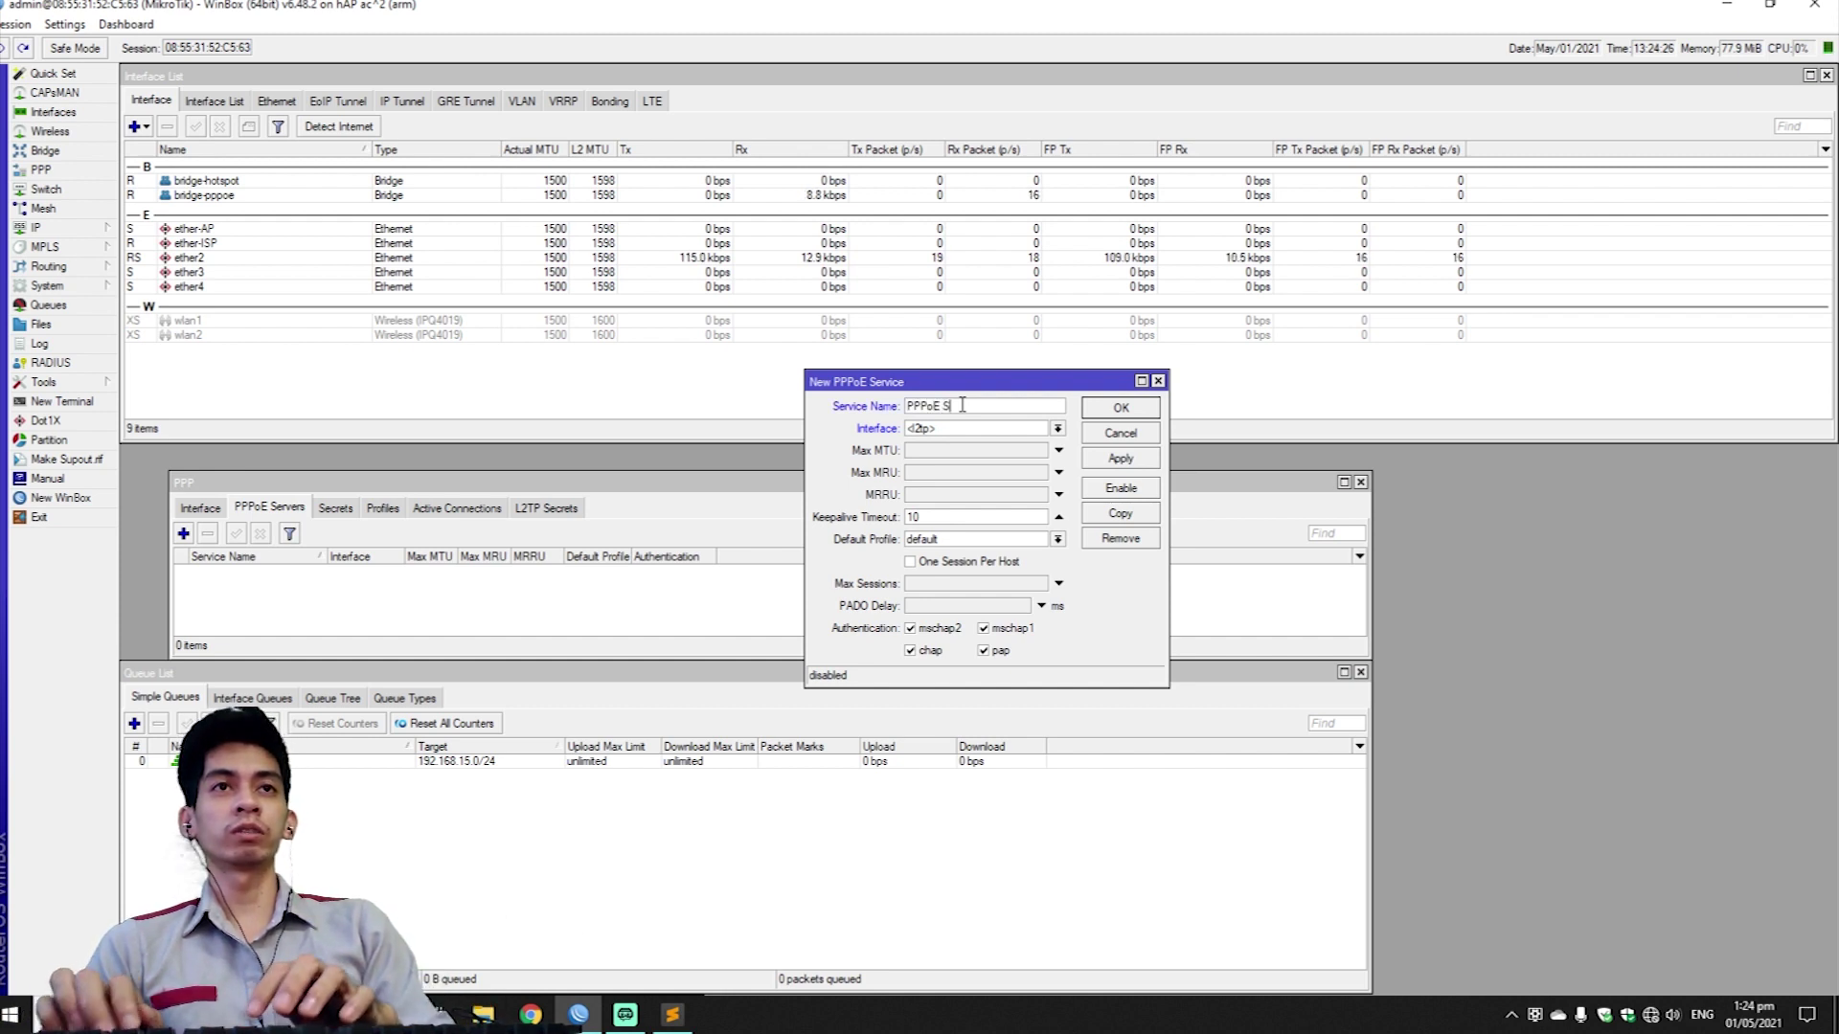
type("erver")
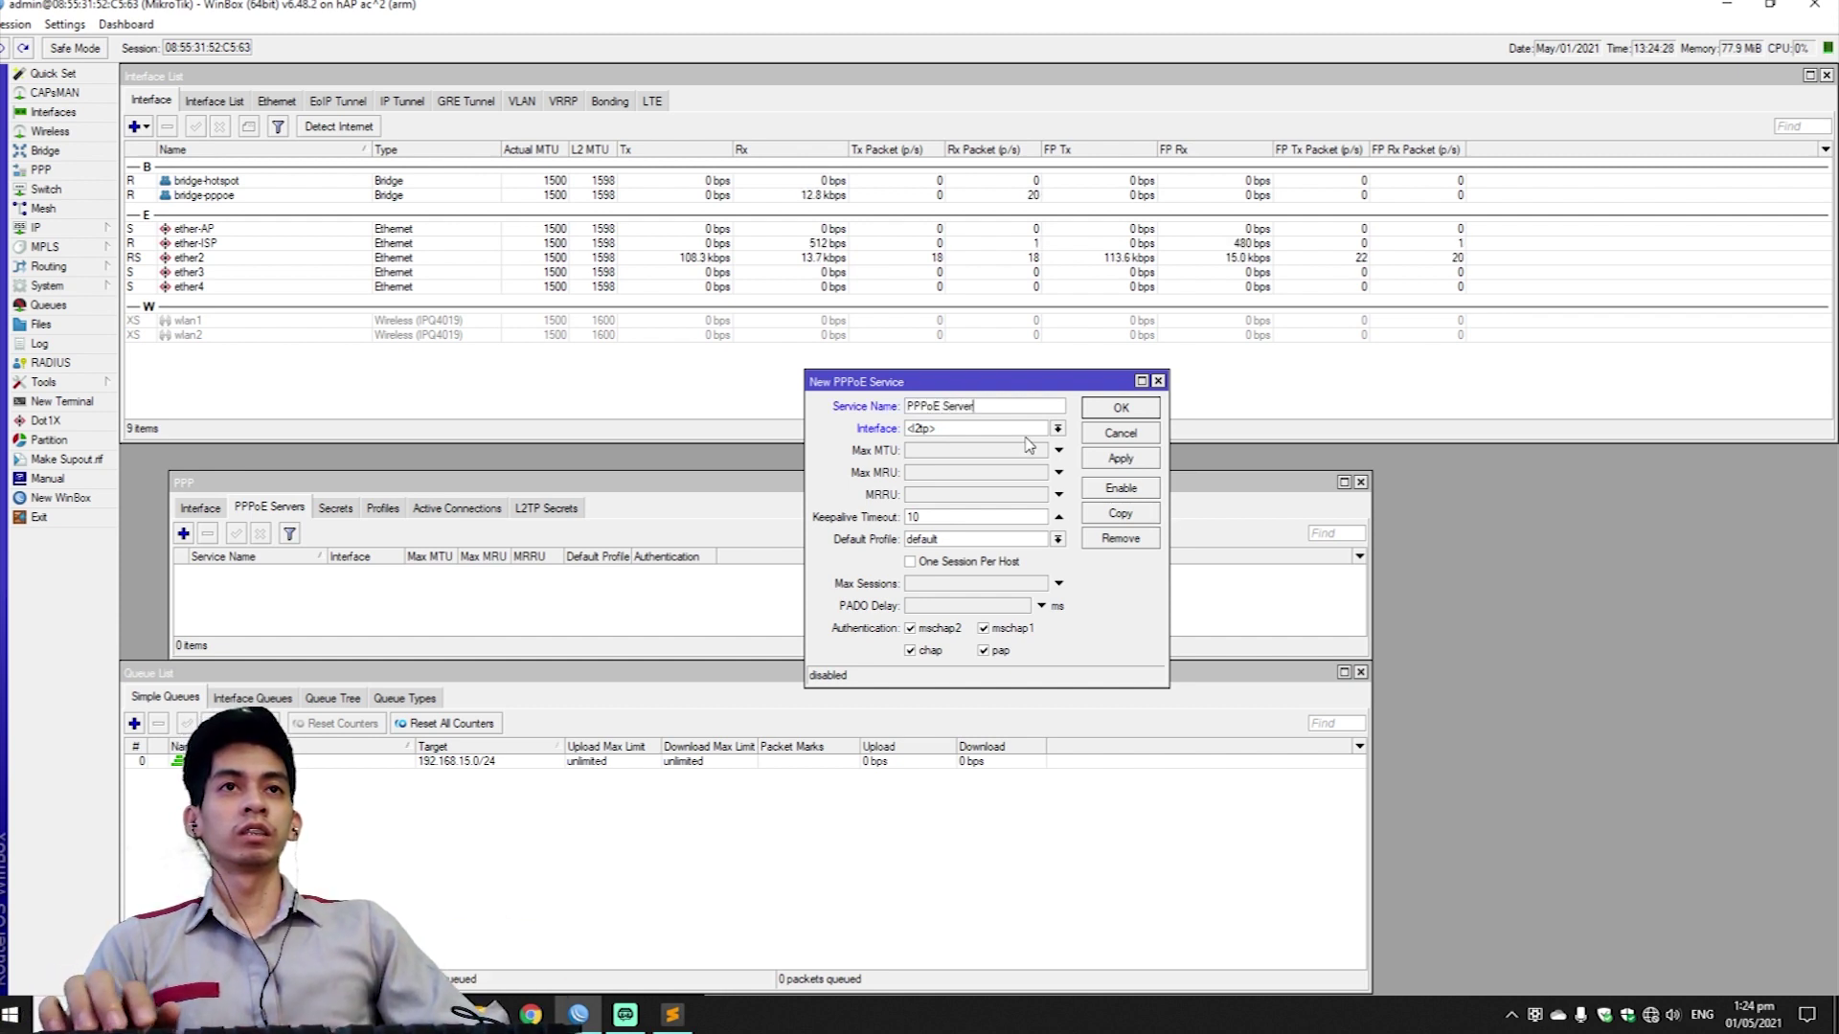
left_click(1000, 436)
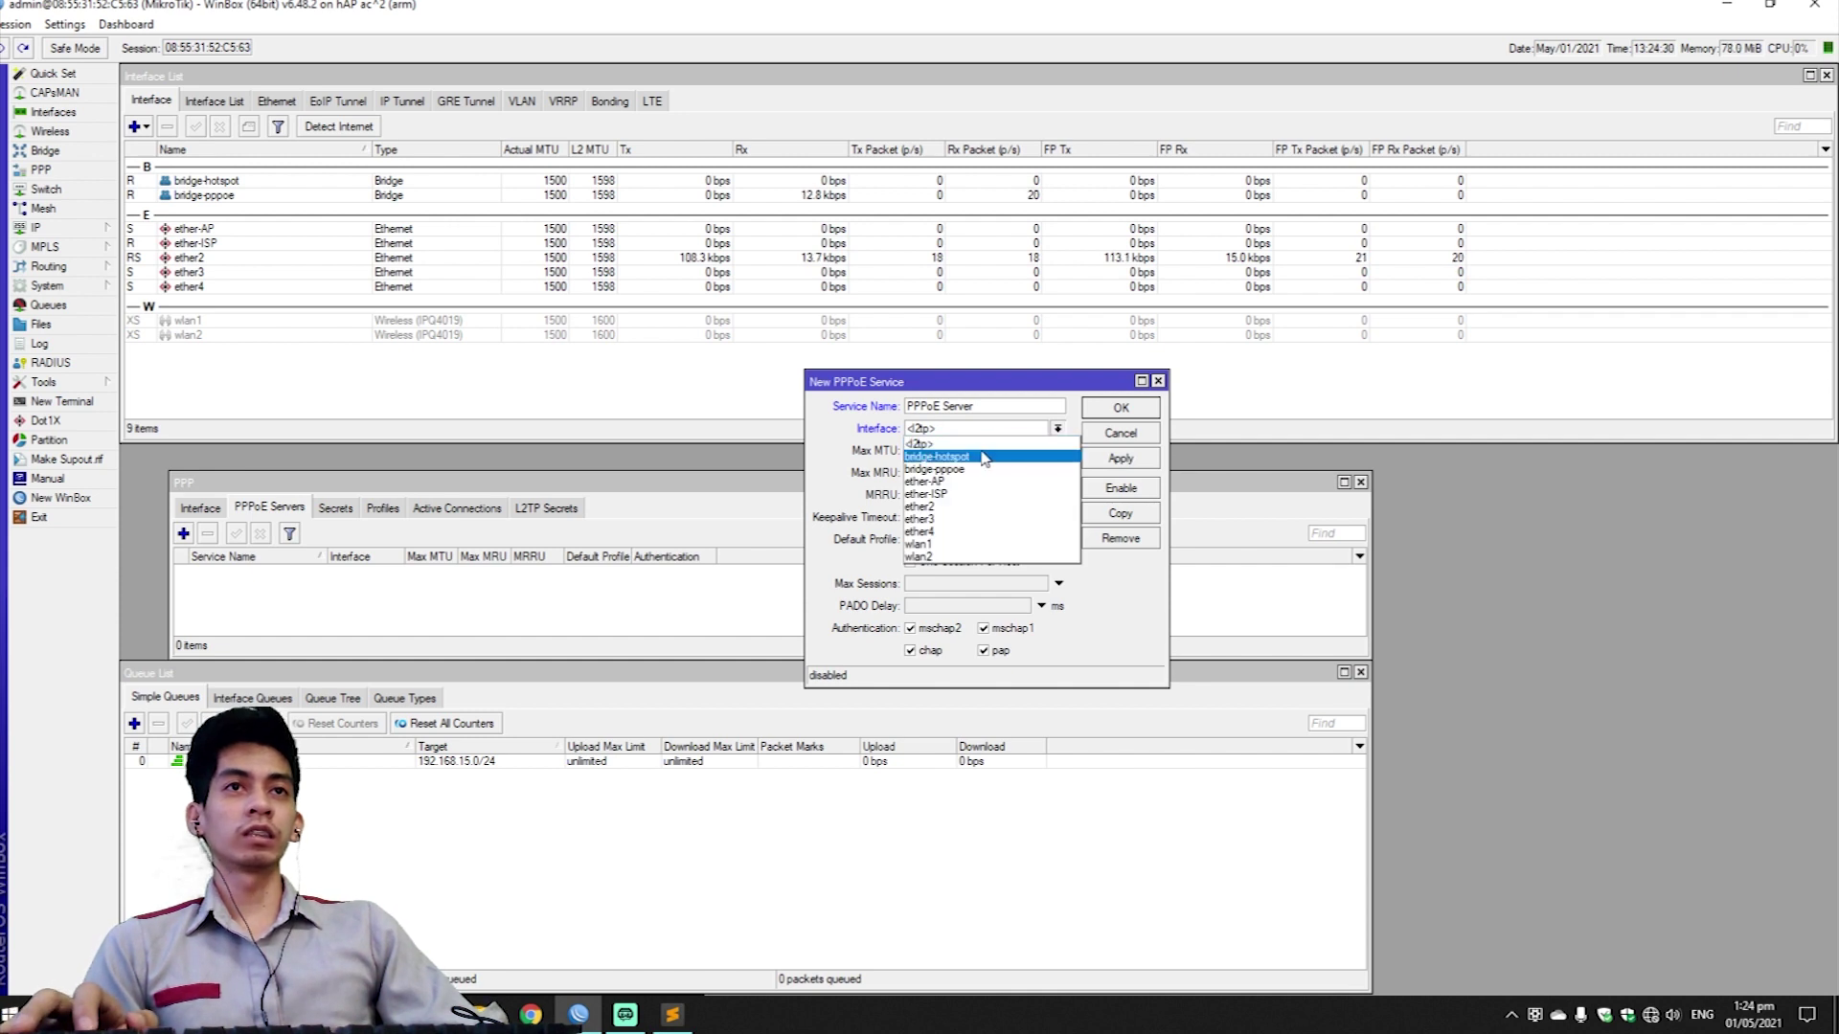
left_click(991, 470)
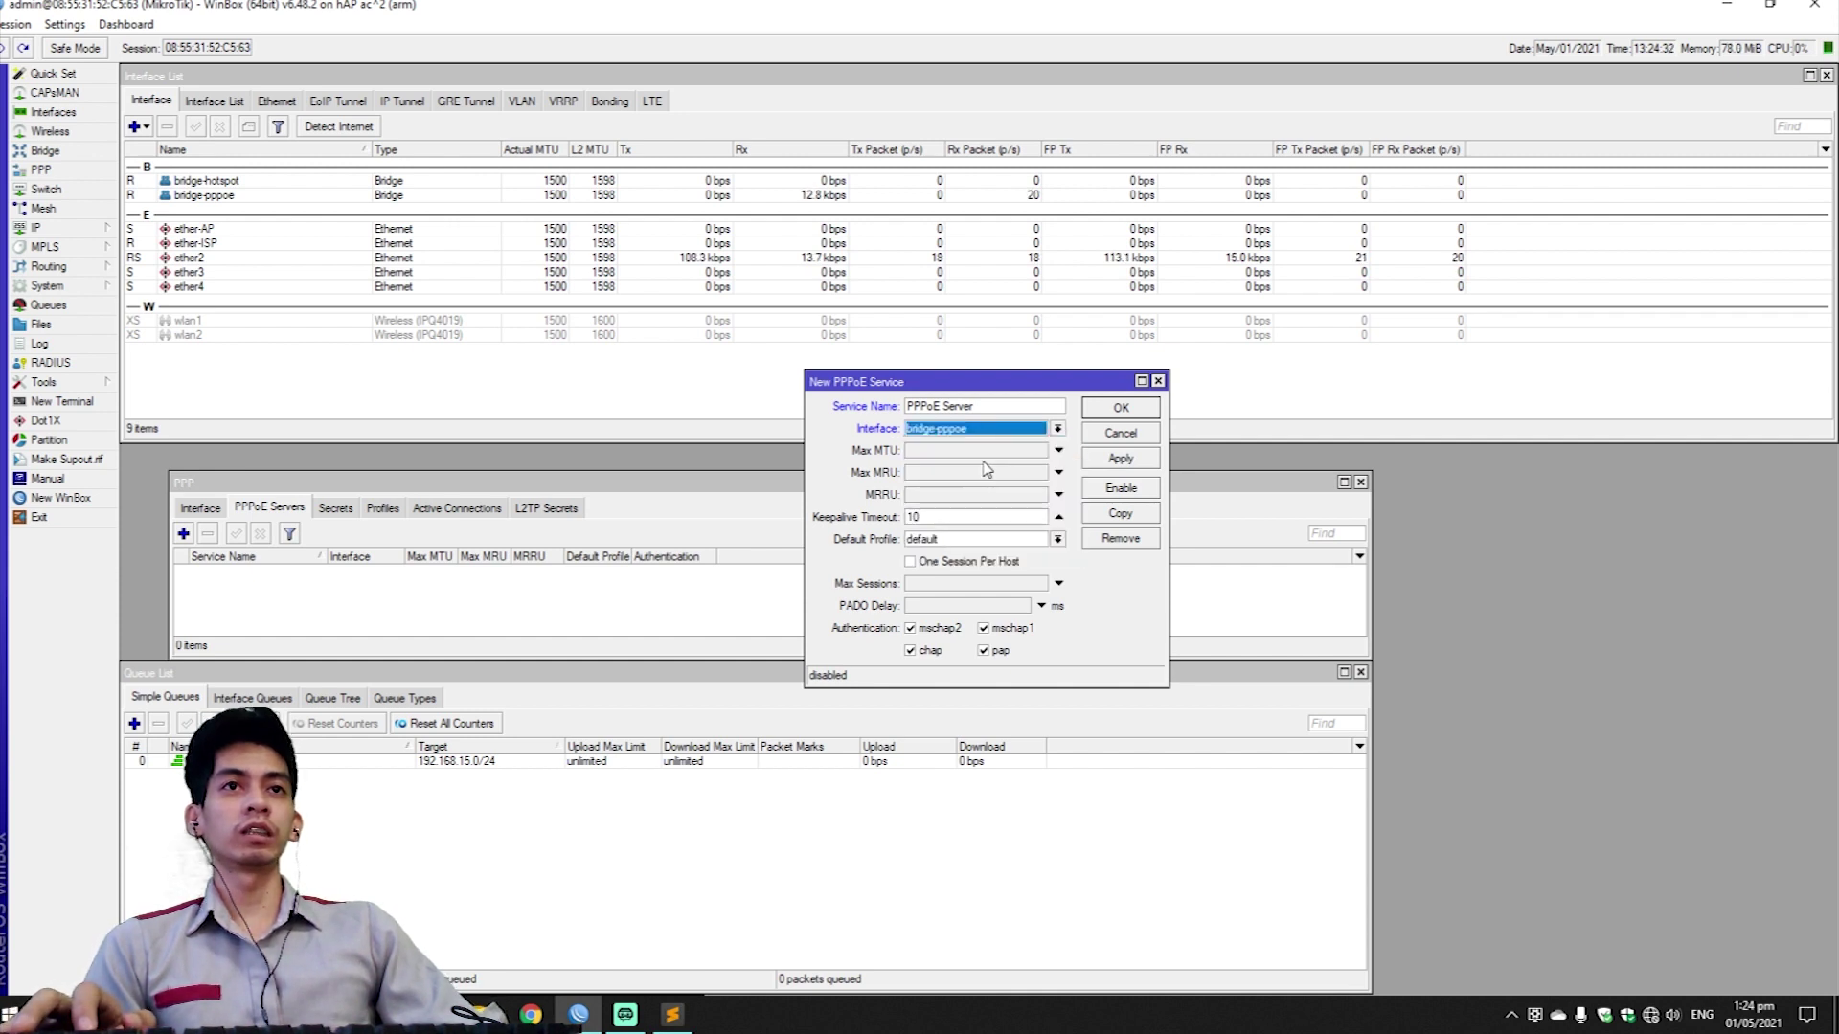
left_click(910, 563)
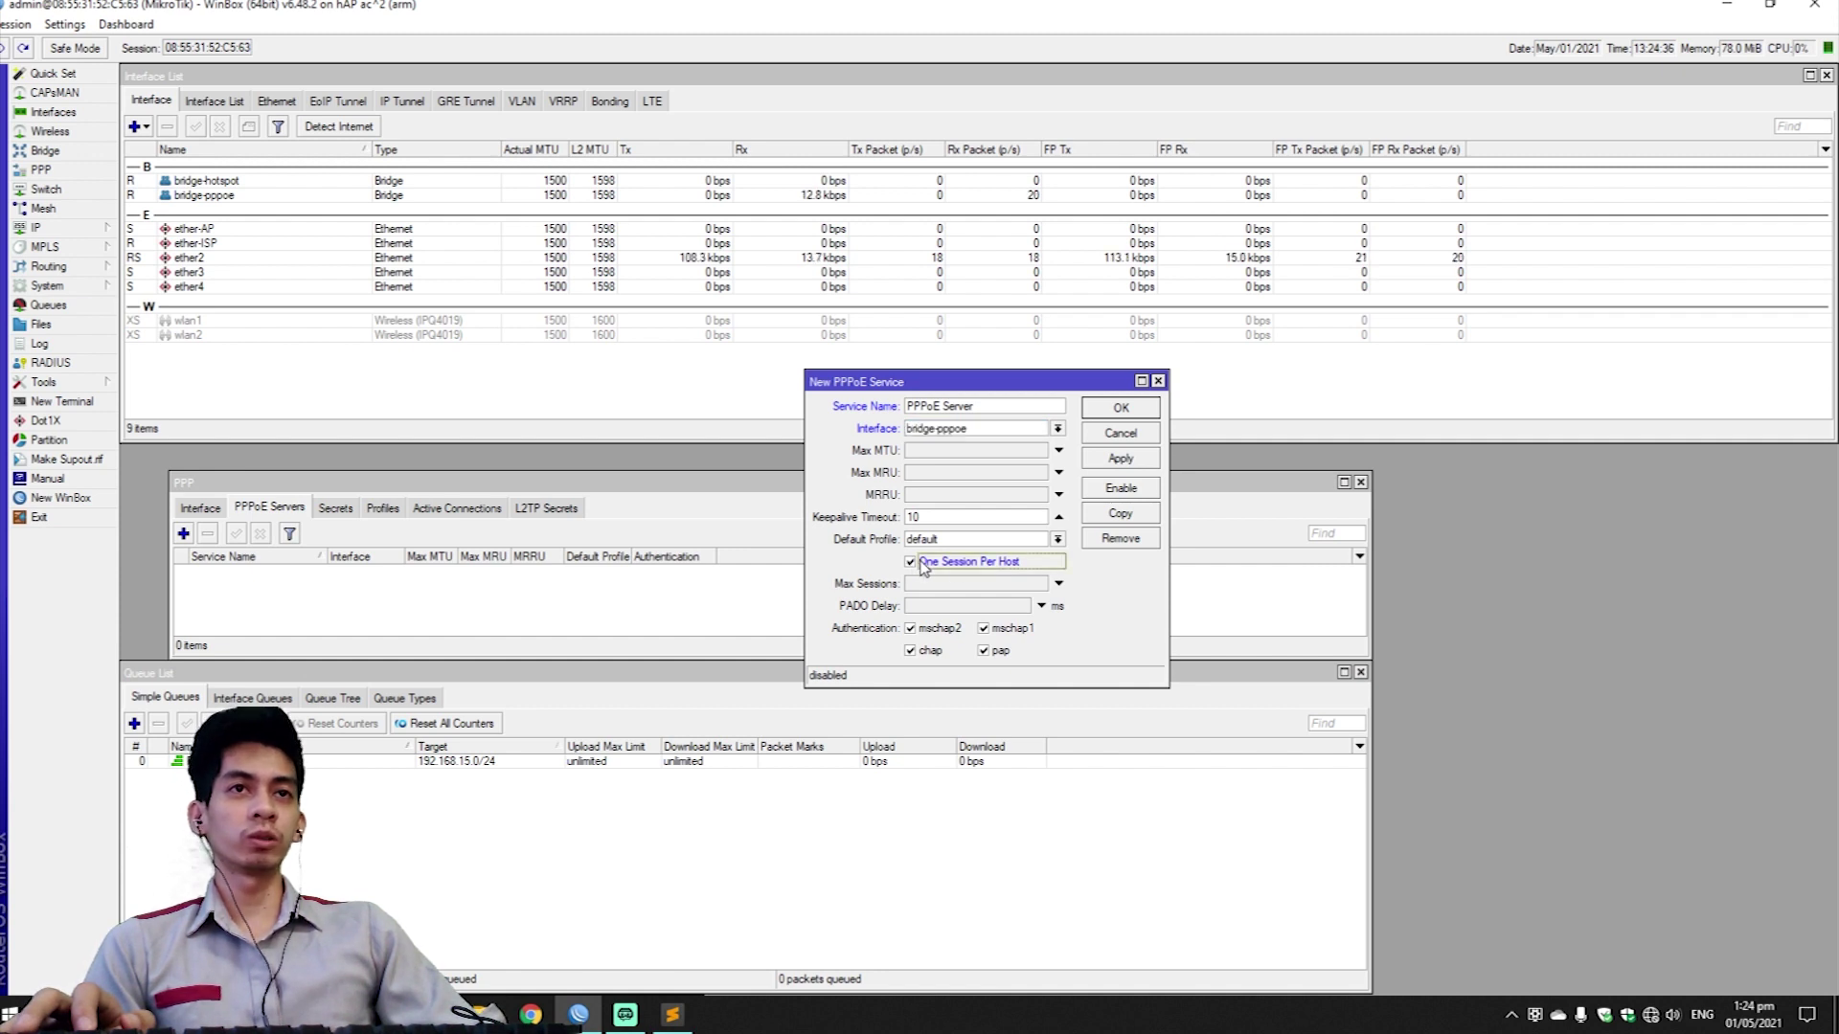
left_click(909, 628)
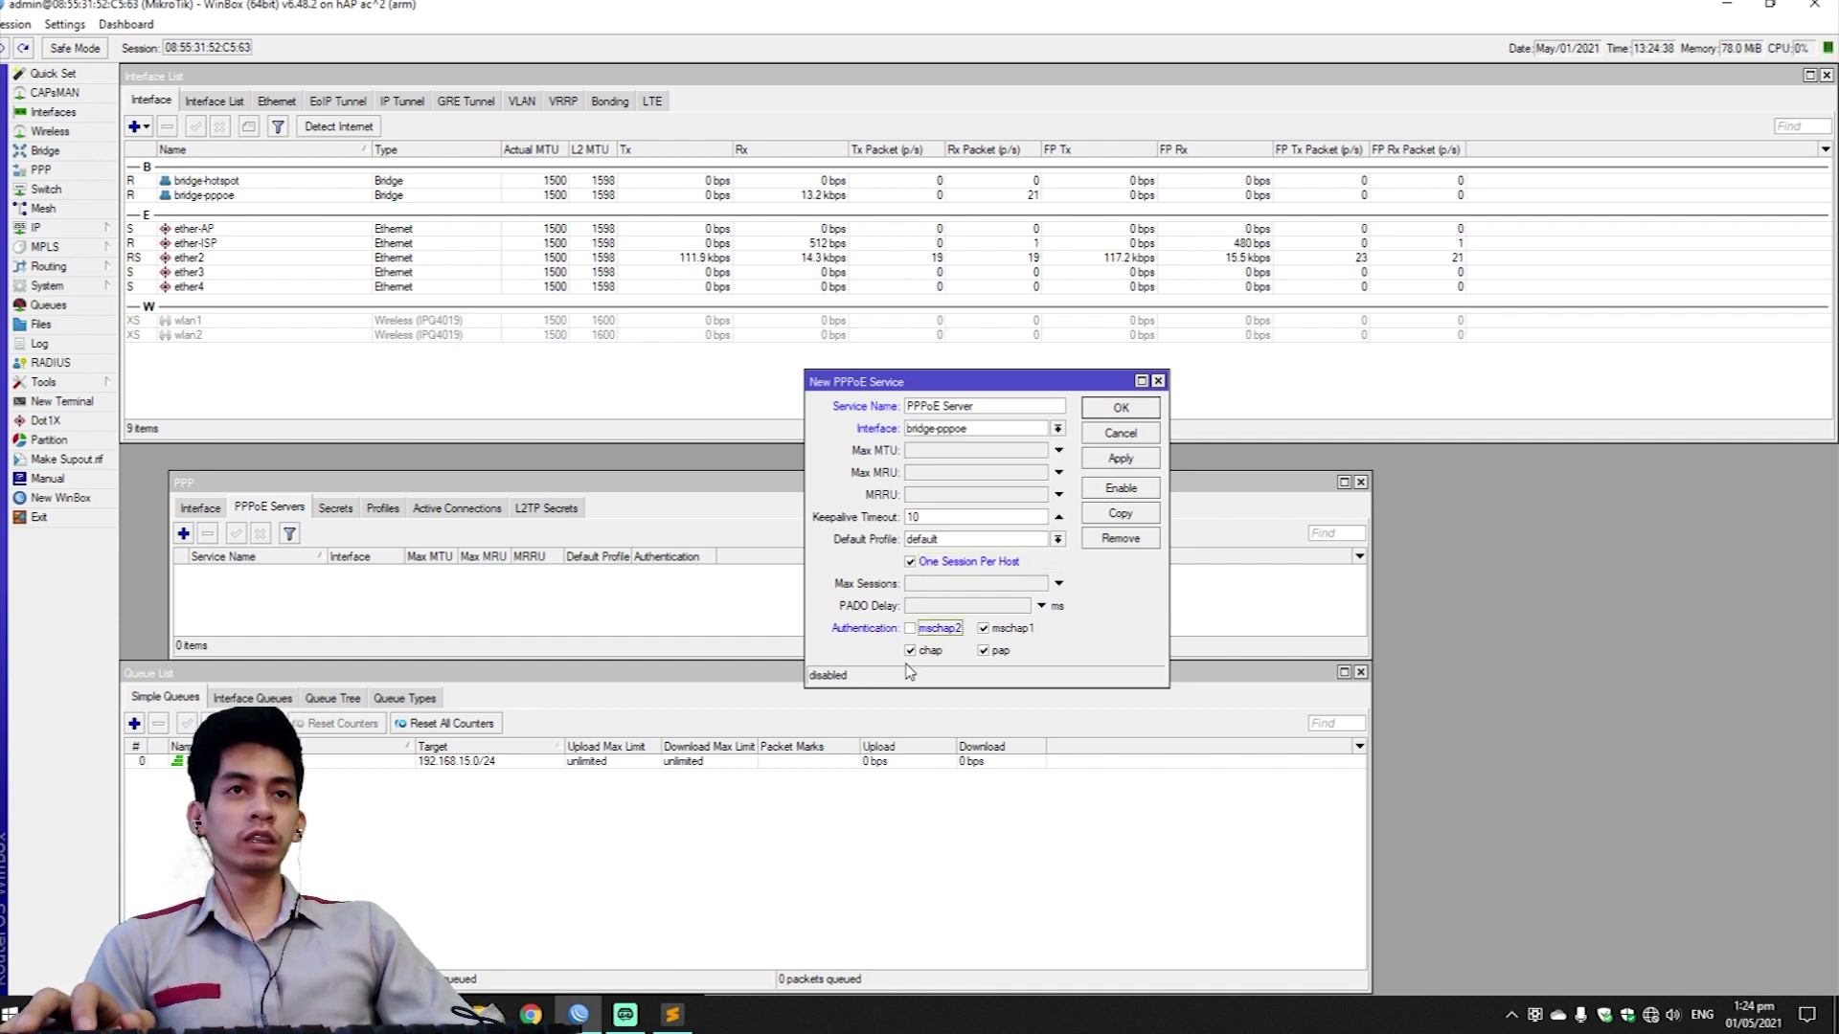
left_click(909, 651)
left_click(984, 629)
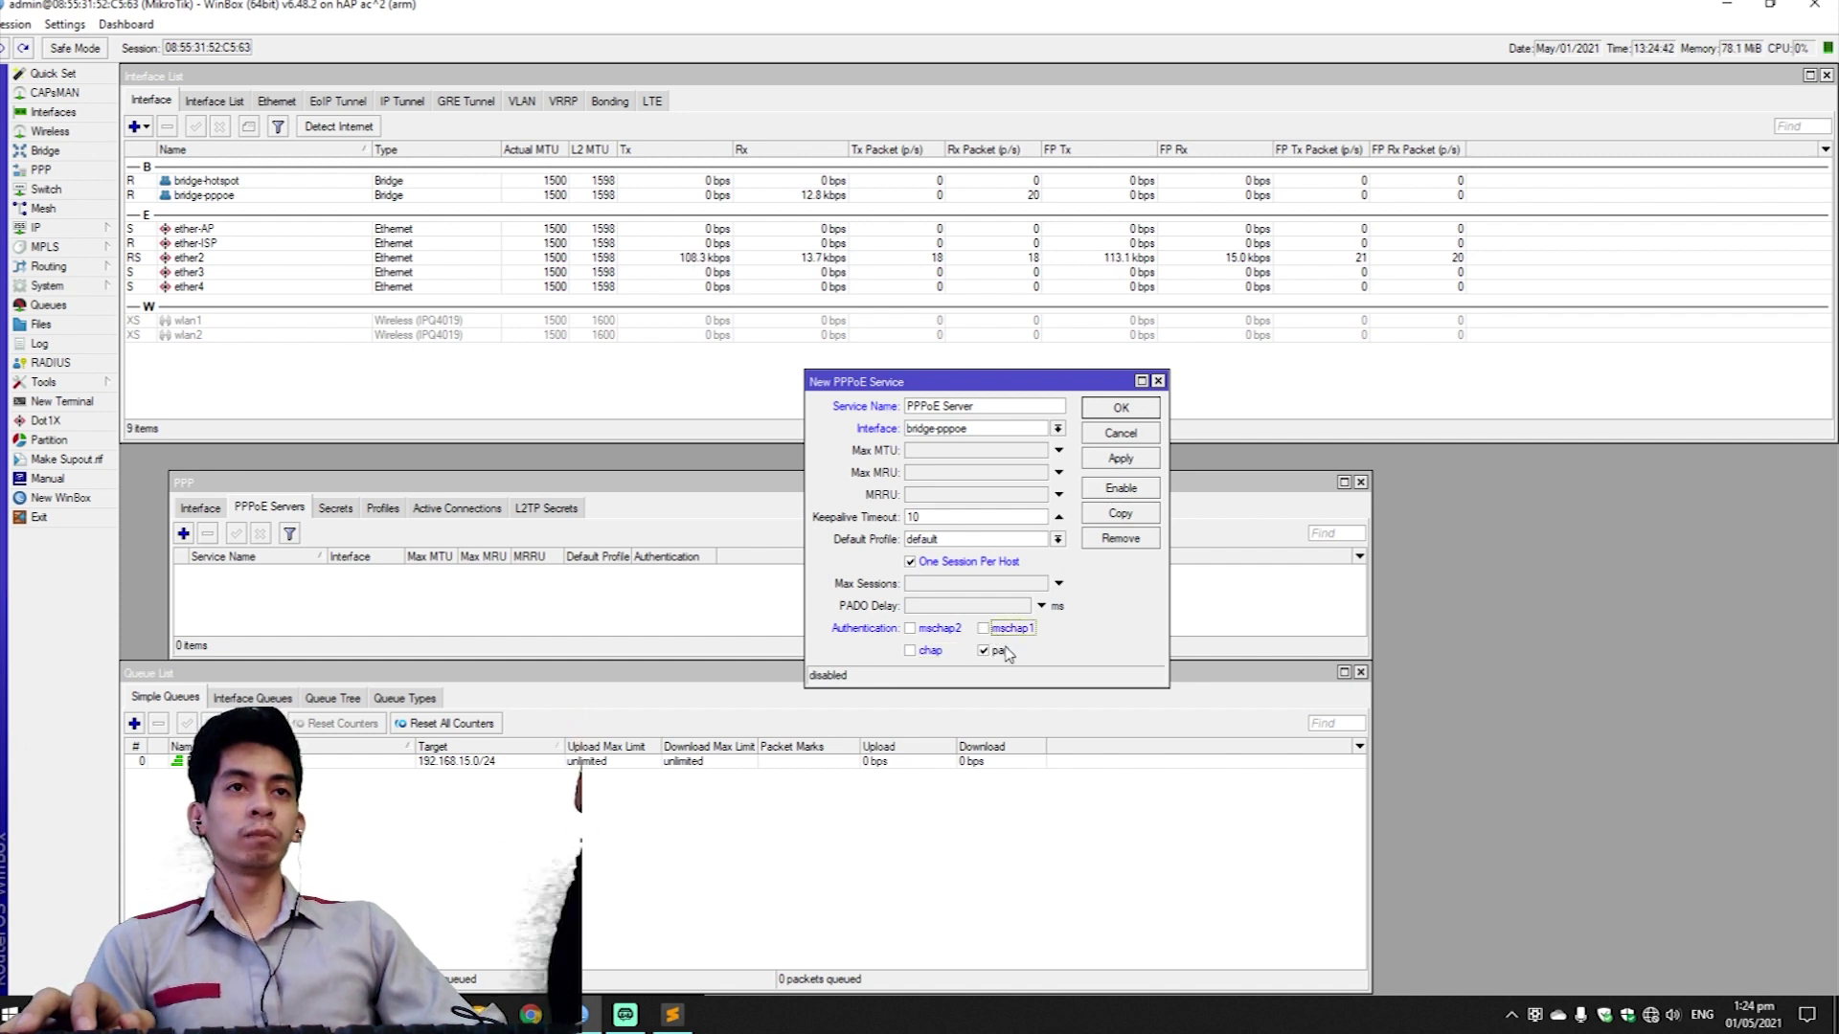
Save the new PPPoE Server and enable it in the list.
left_click(1120, 459)
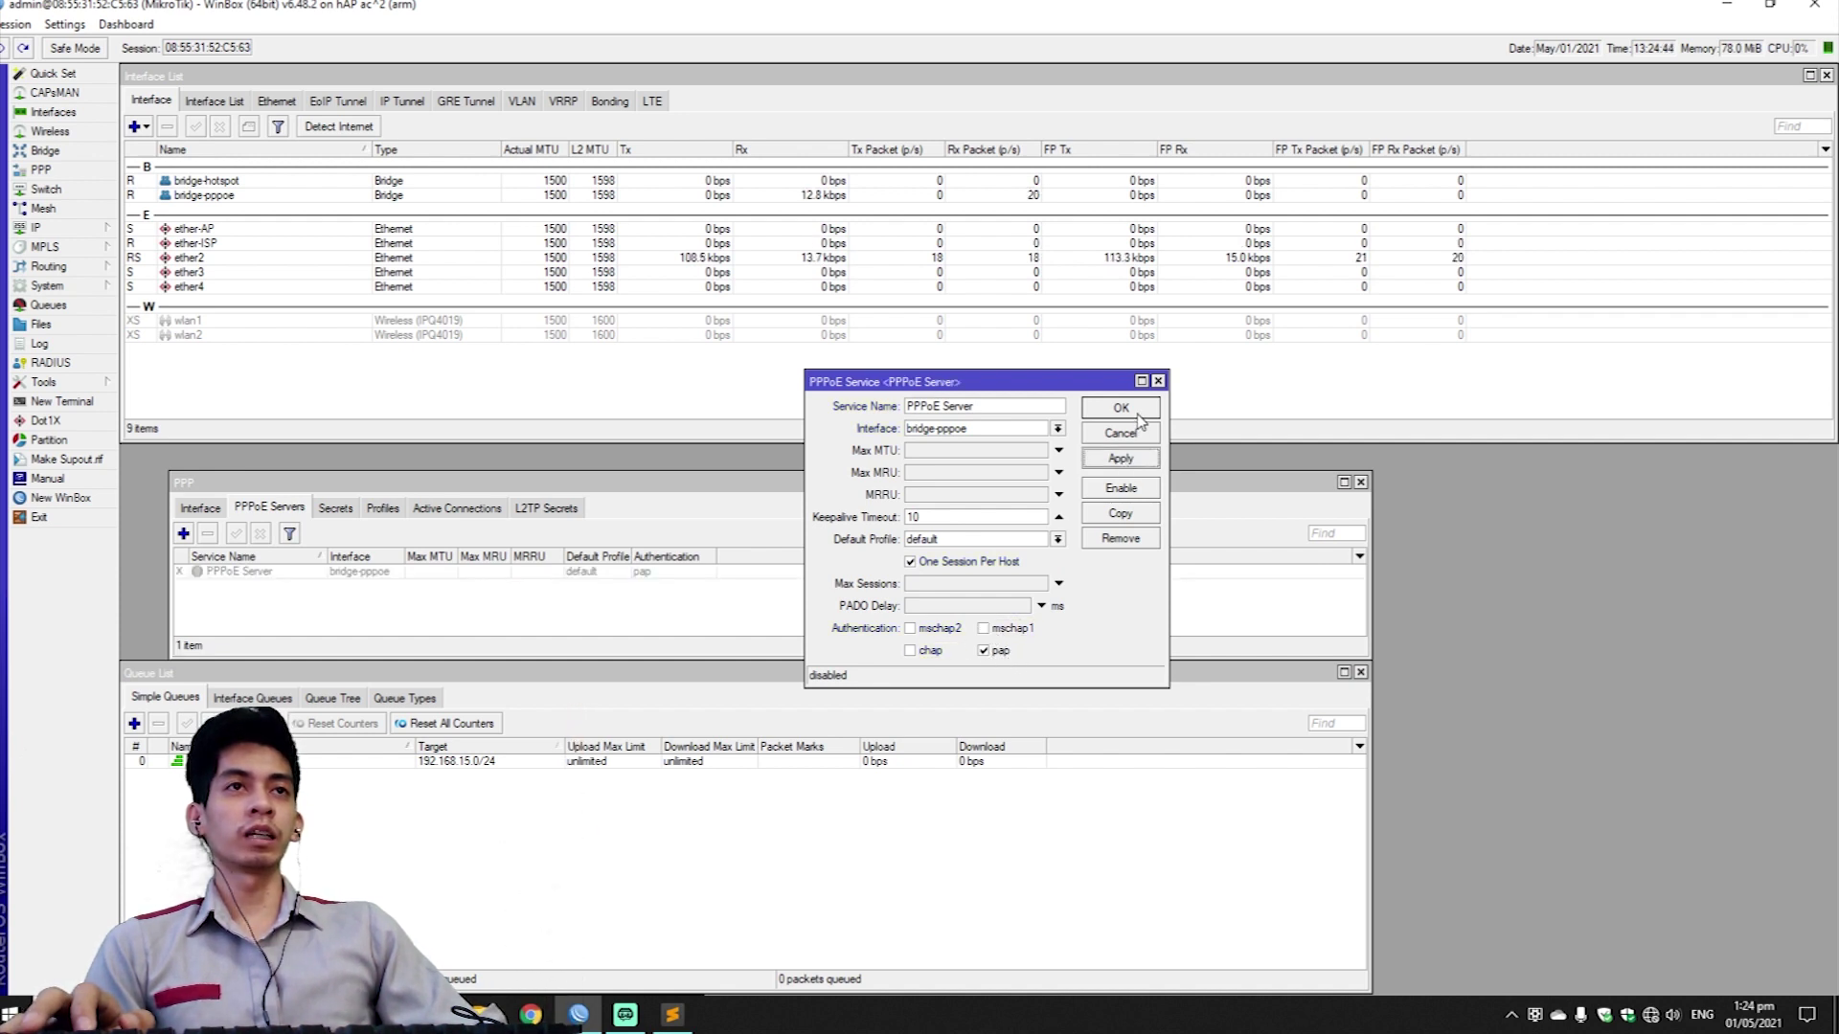
left_click(1121, 408)
left_click(306, 568)
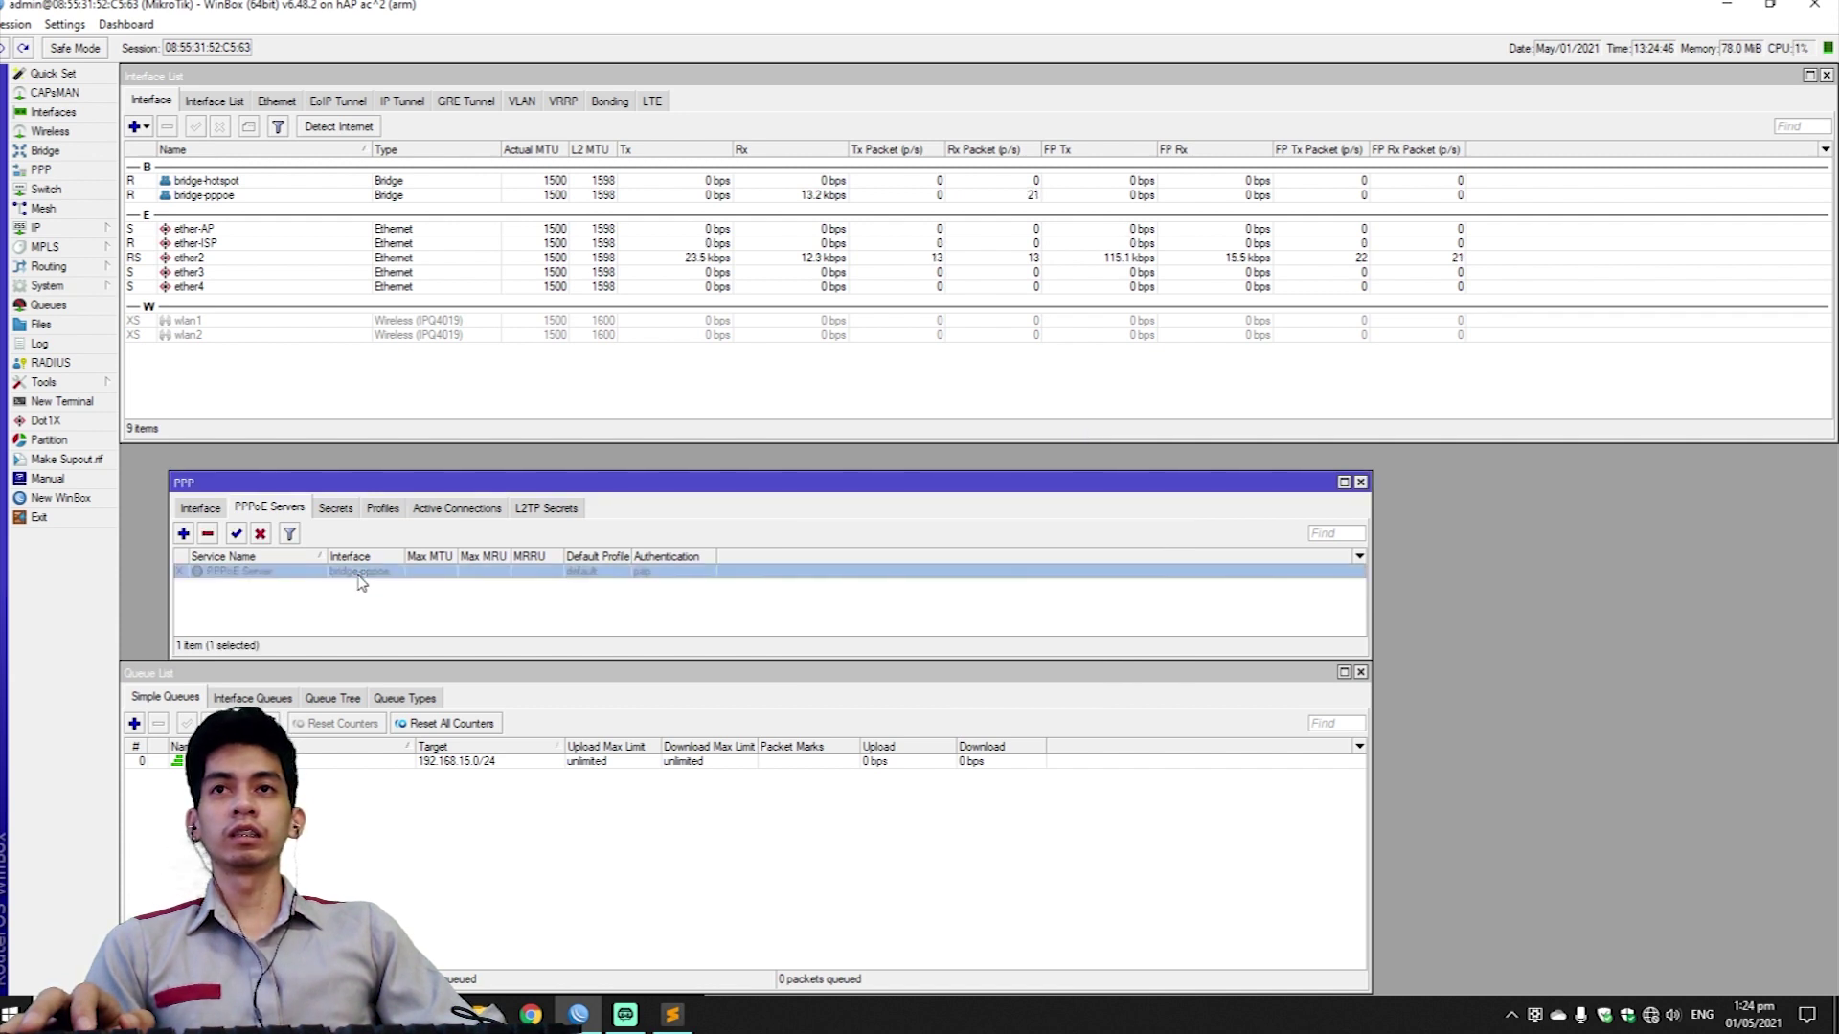
left_click(237, 537)
left_click(391, 617)
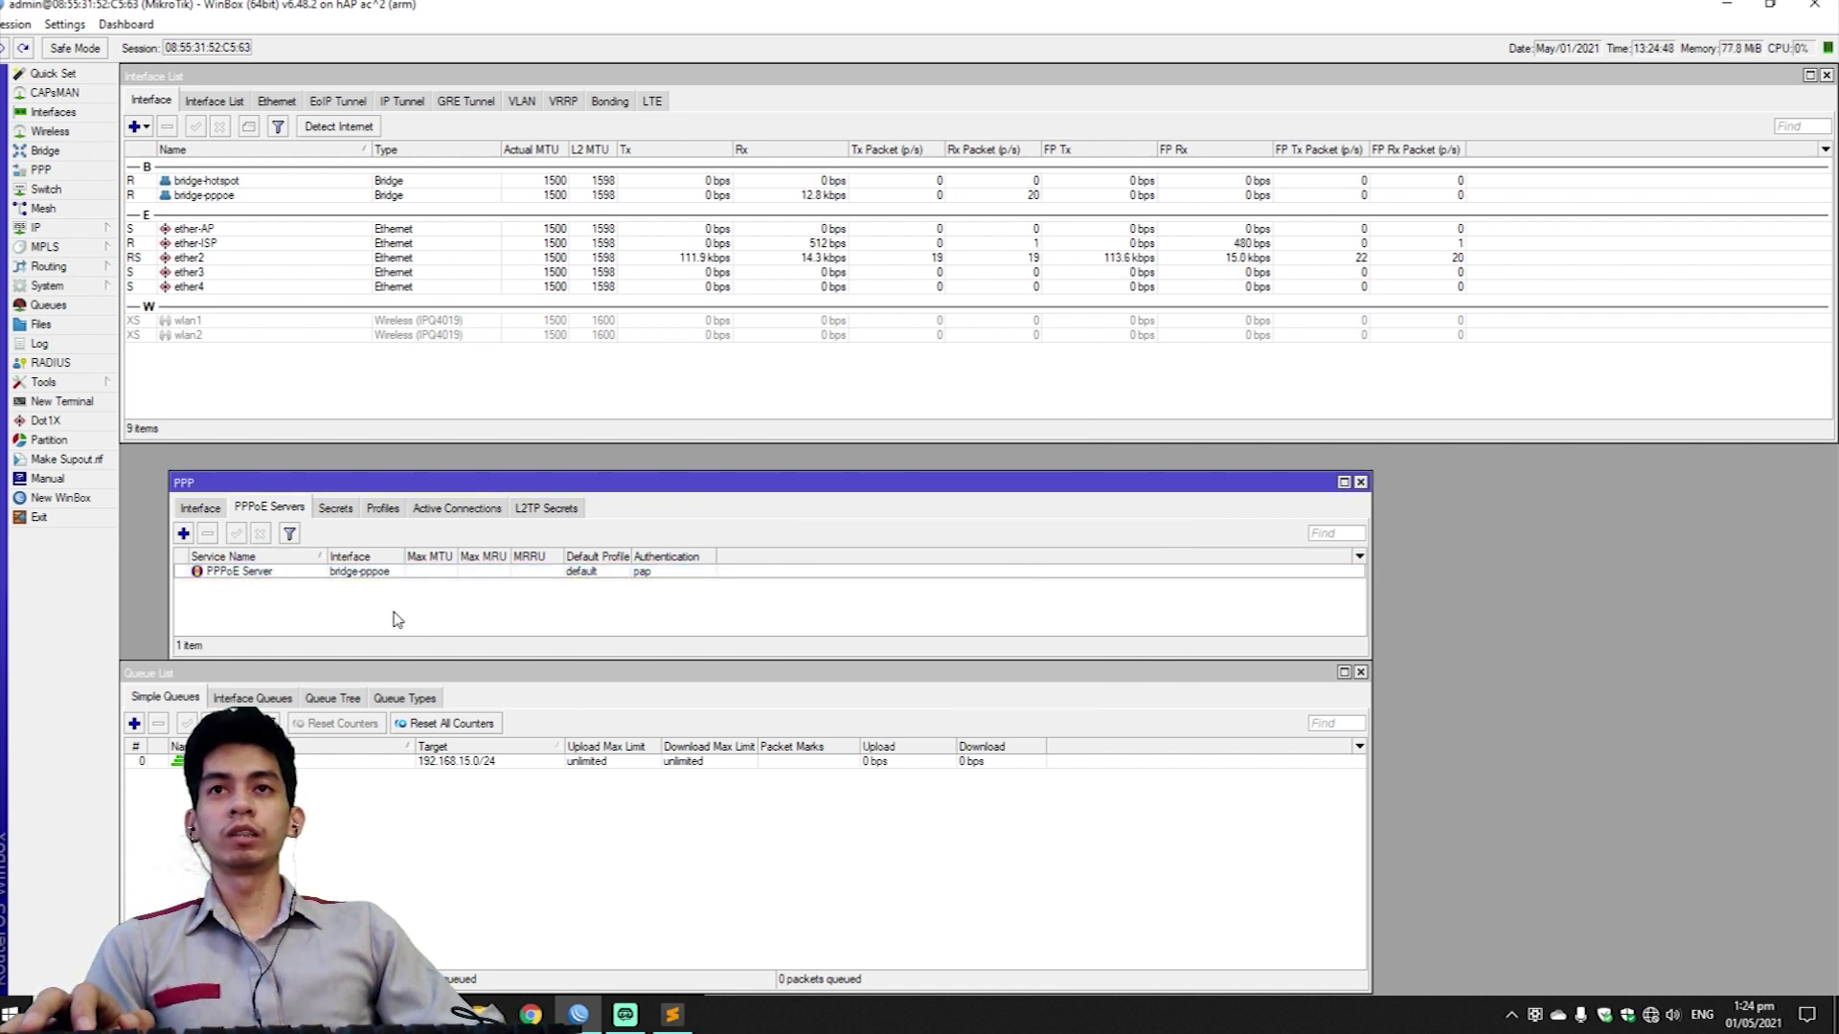
Start a PPP profile 'Unlimited' with local address 192.168.15.1 and remote pool pool-pppoe.
left_click(382, 509)
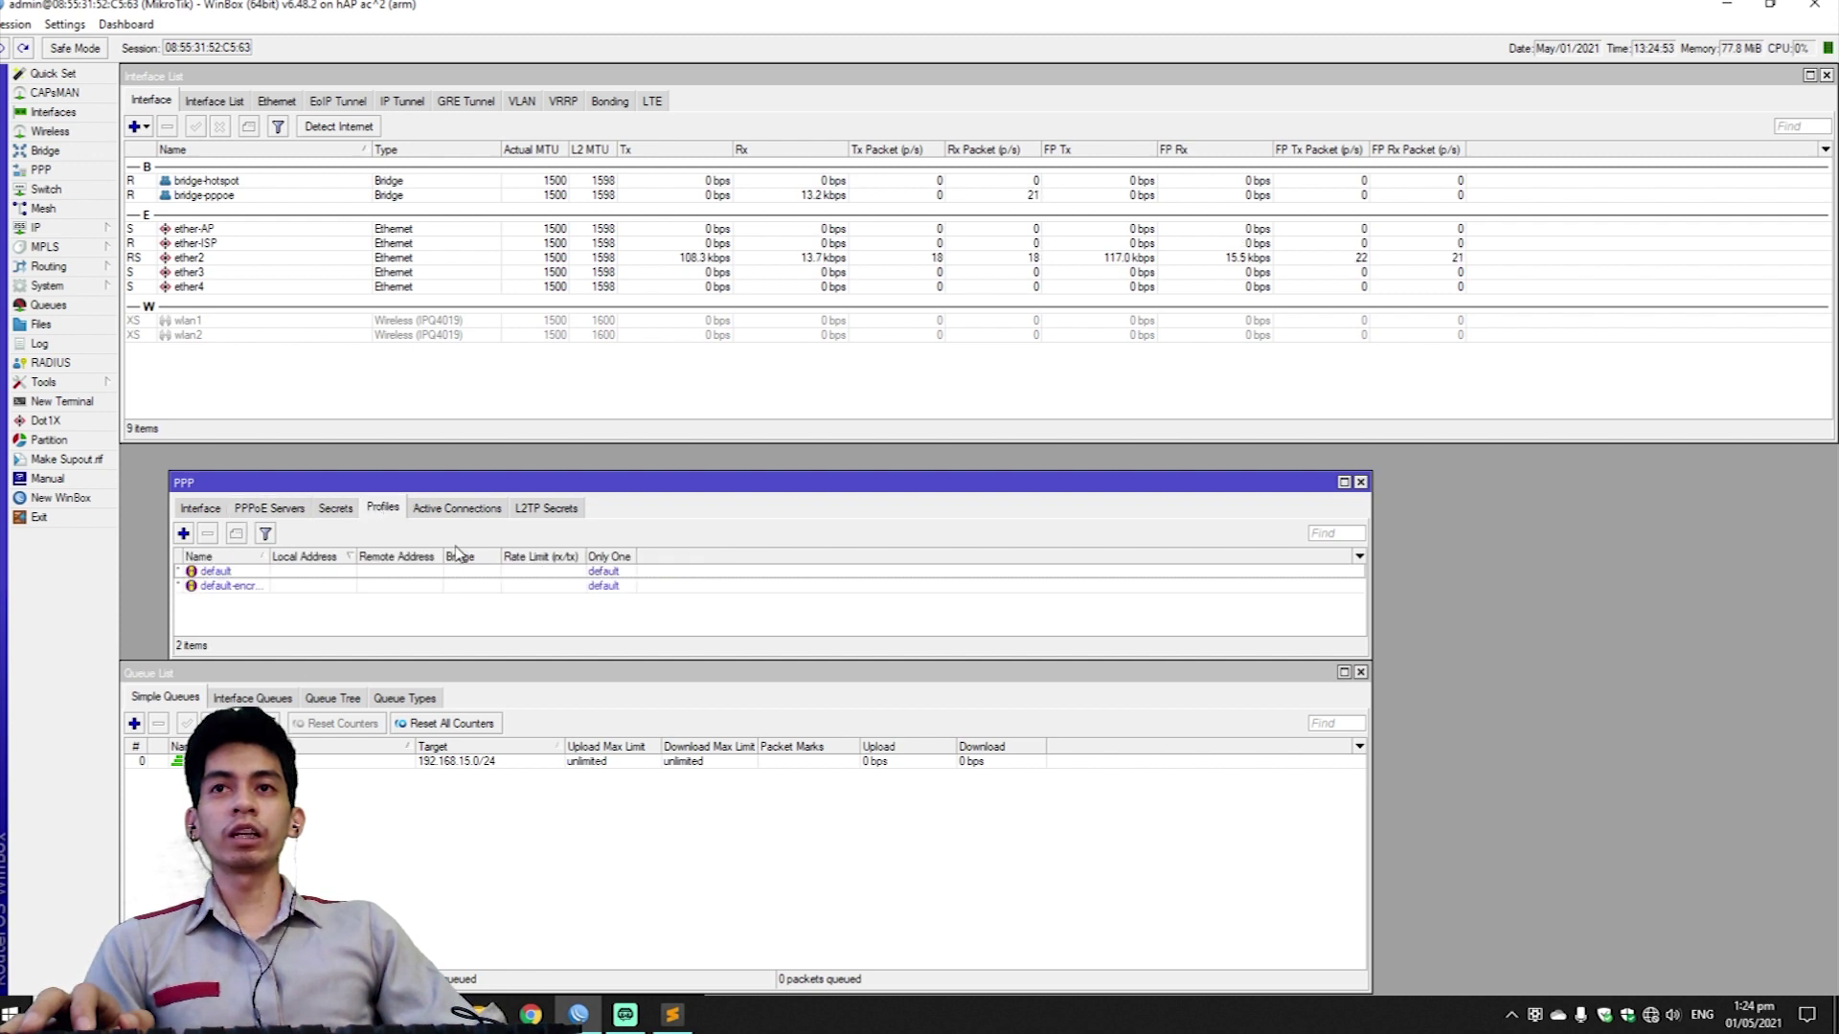
left_click(183, 534)
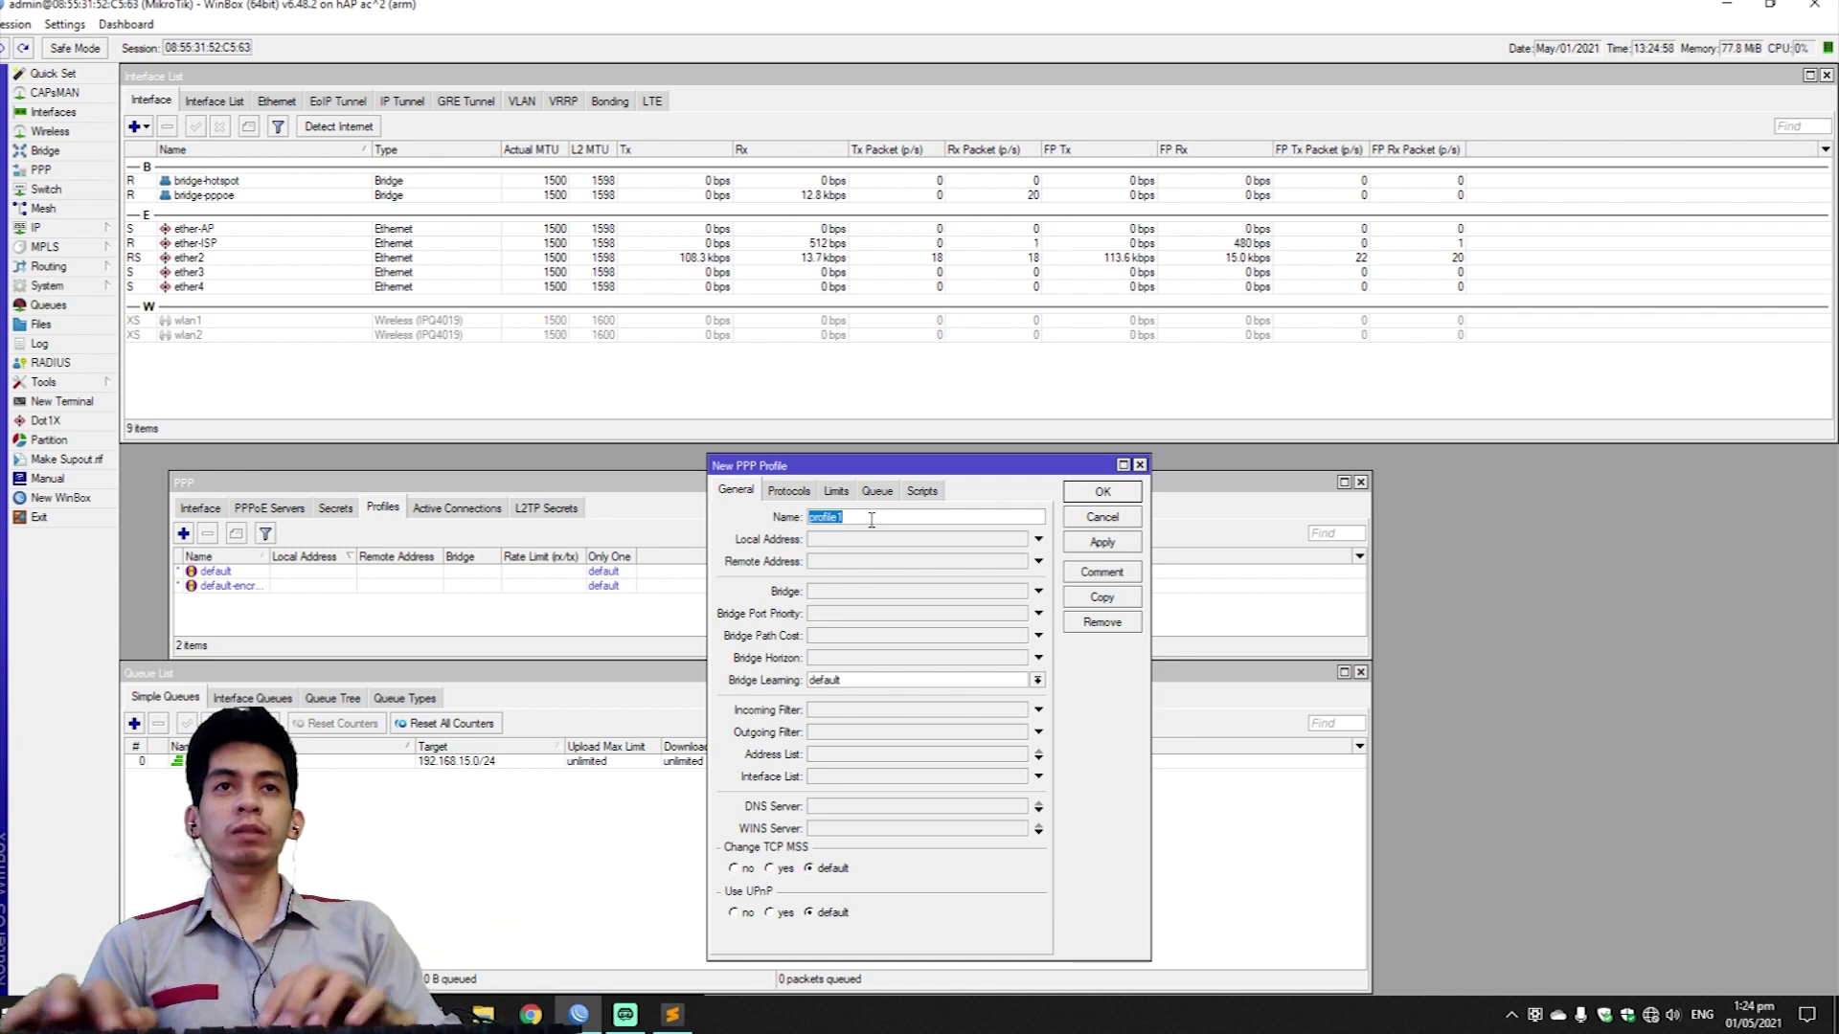
type("Unlimi")
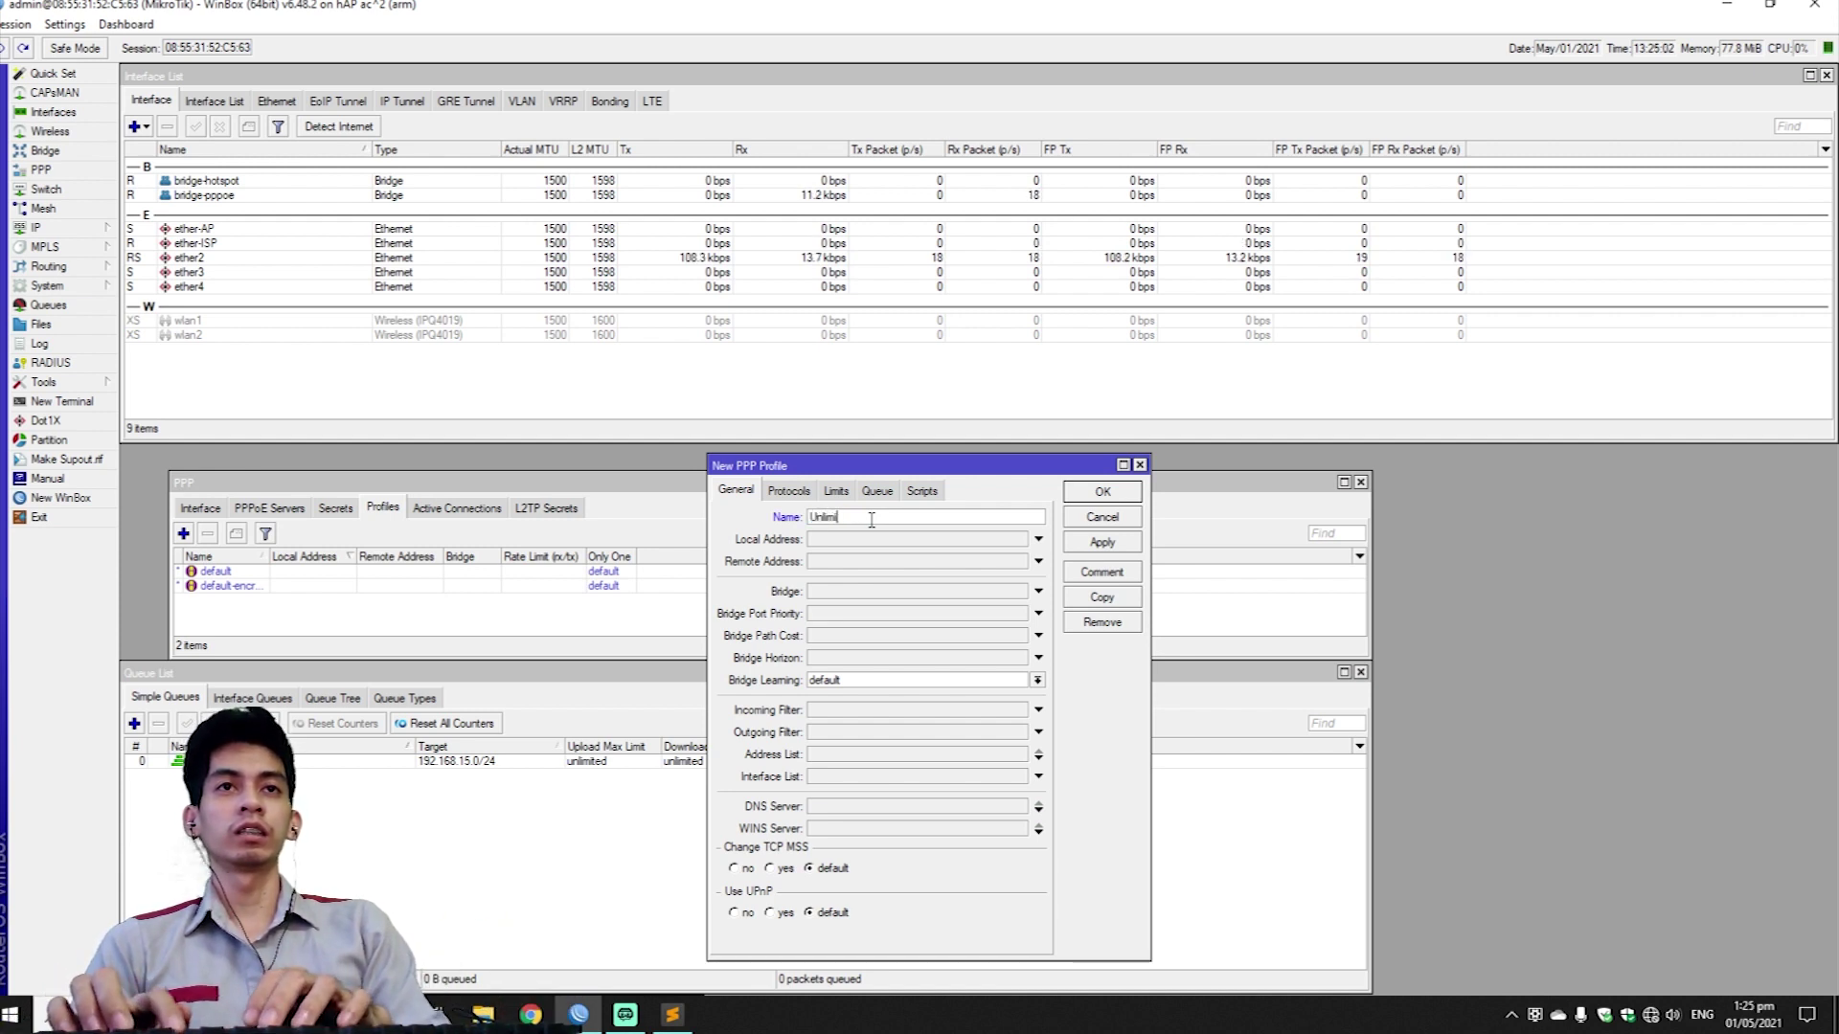
type("ted")
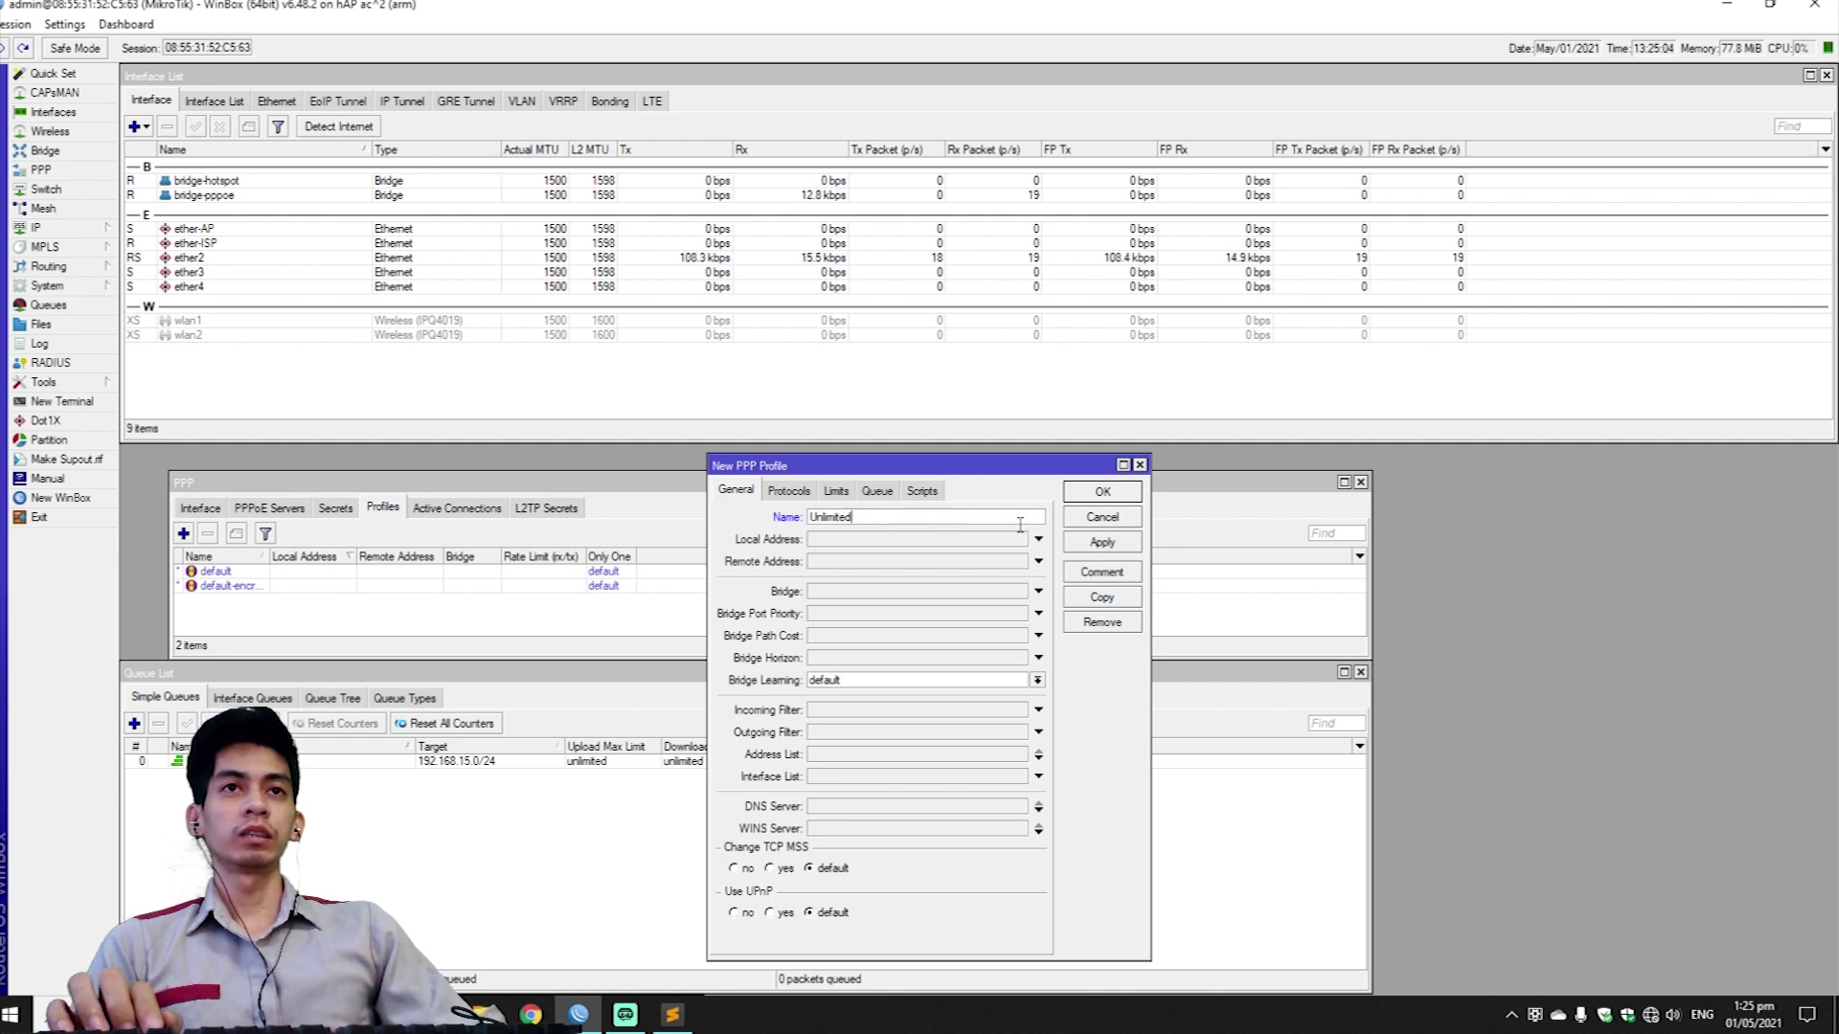
left_click(864, 539)
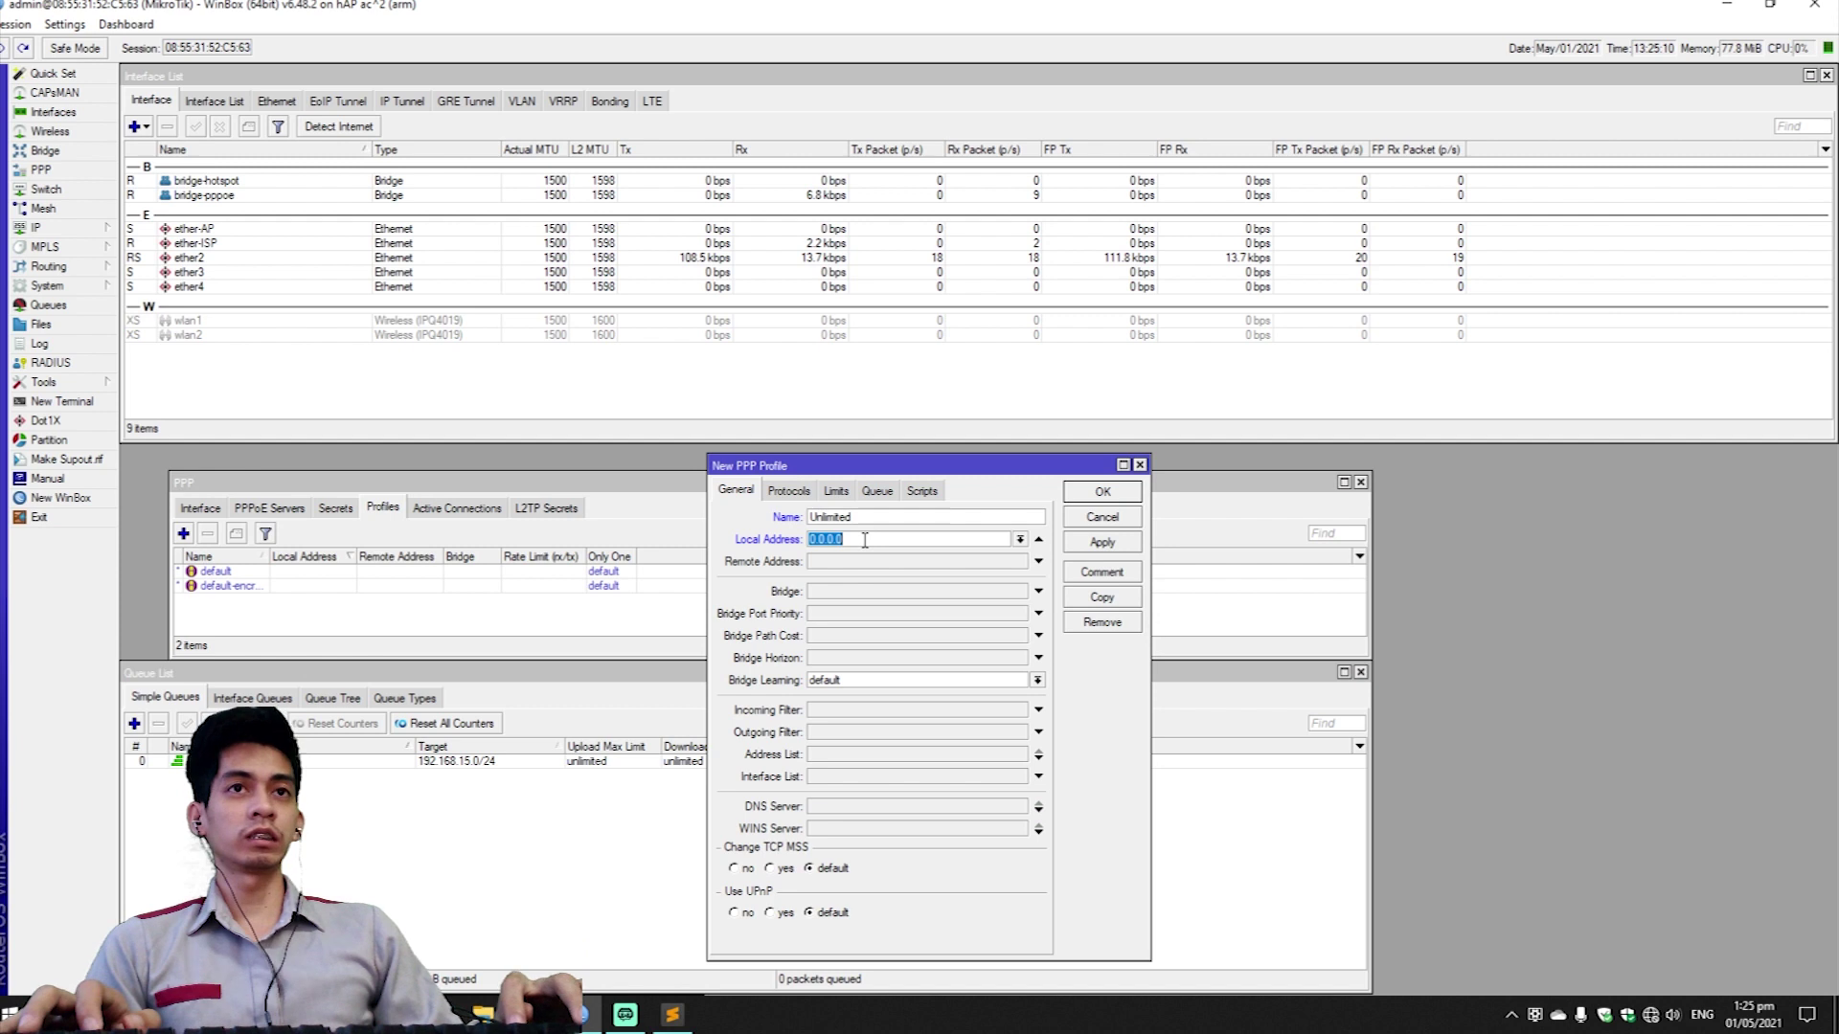
type("192.168")
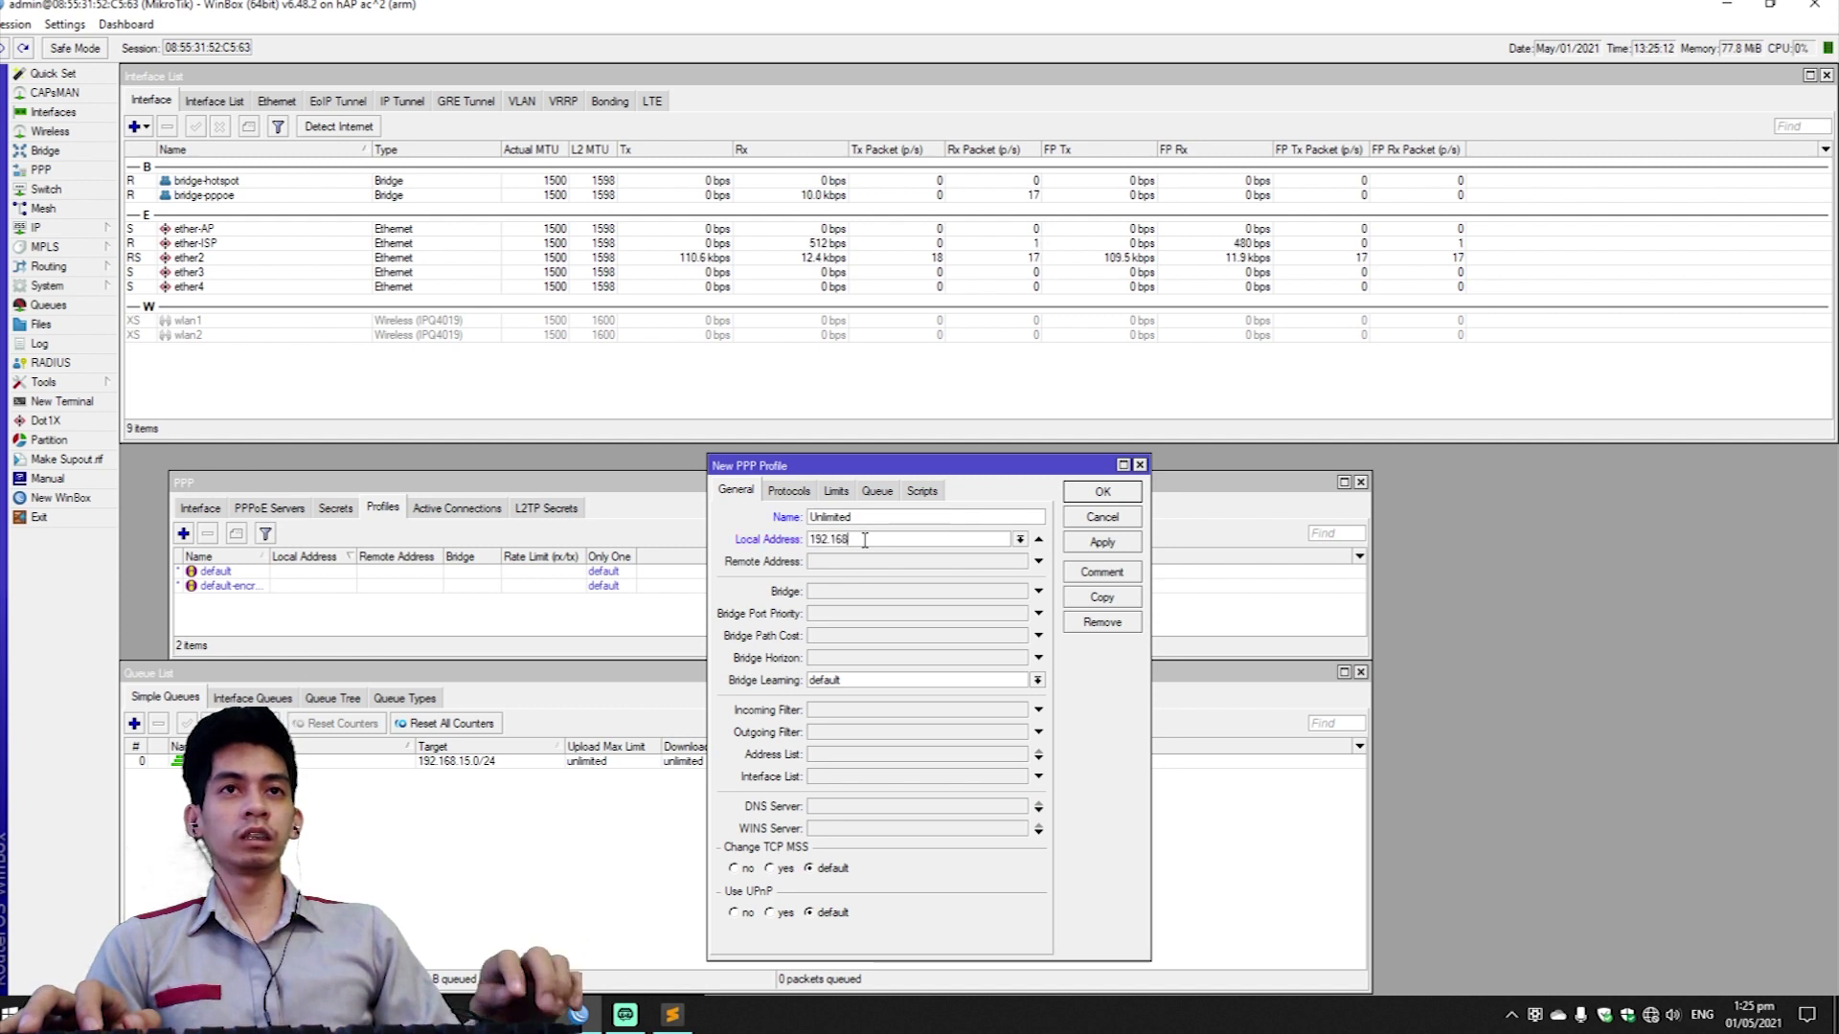
type(".15.1")
left_click(866, 561)
left_click(1020, 562)
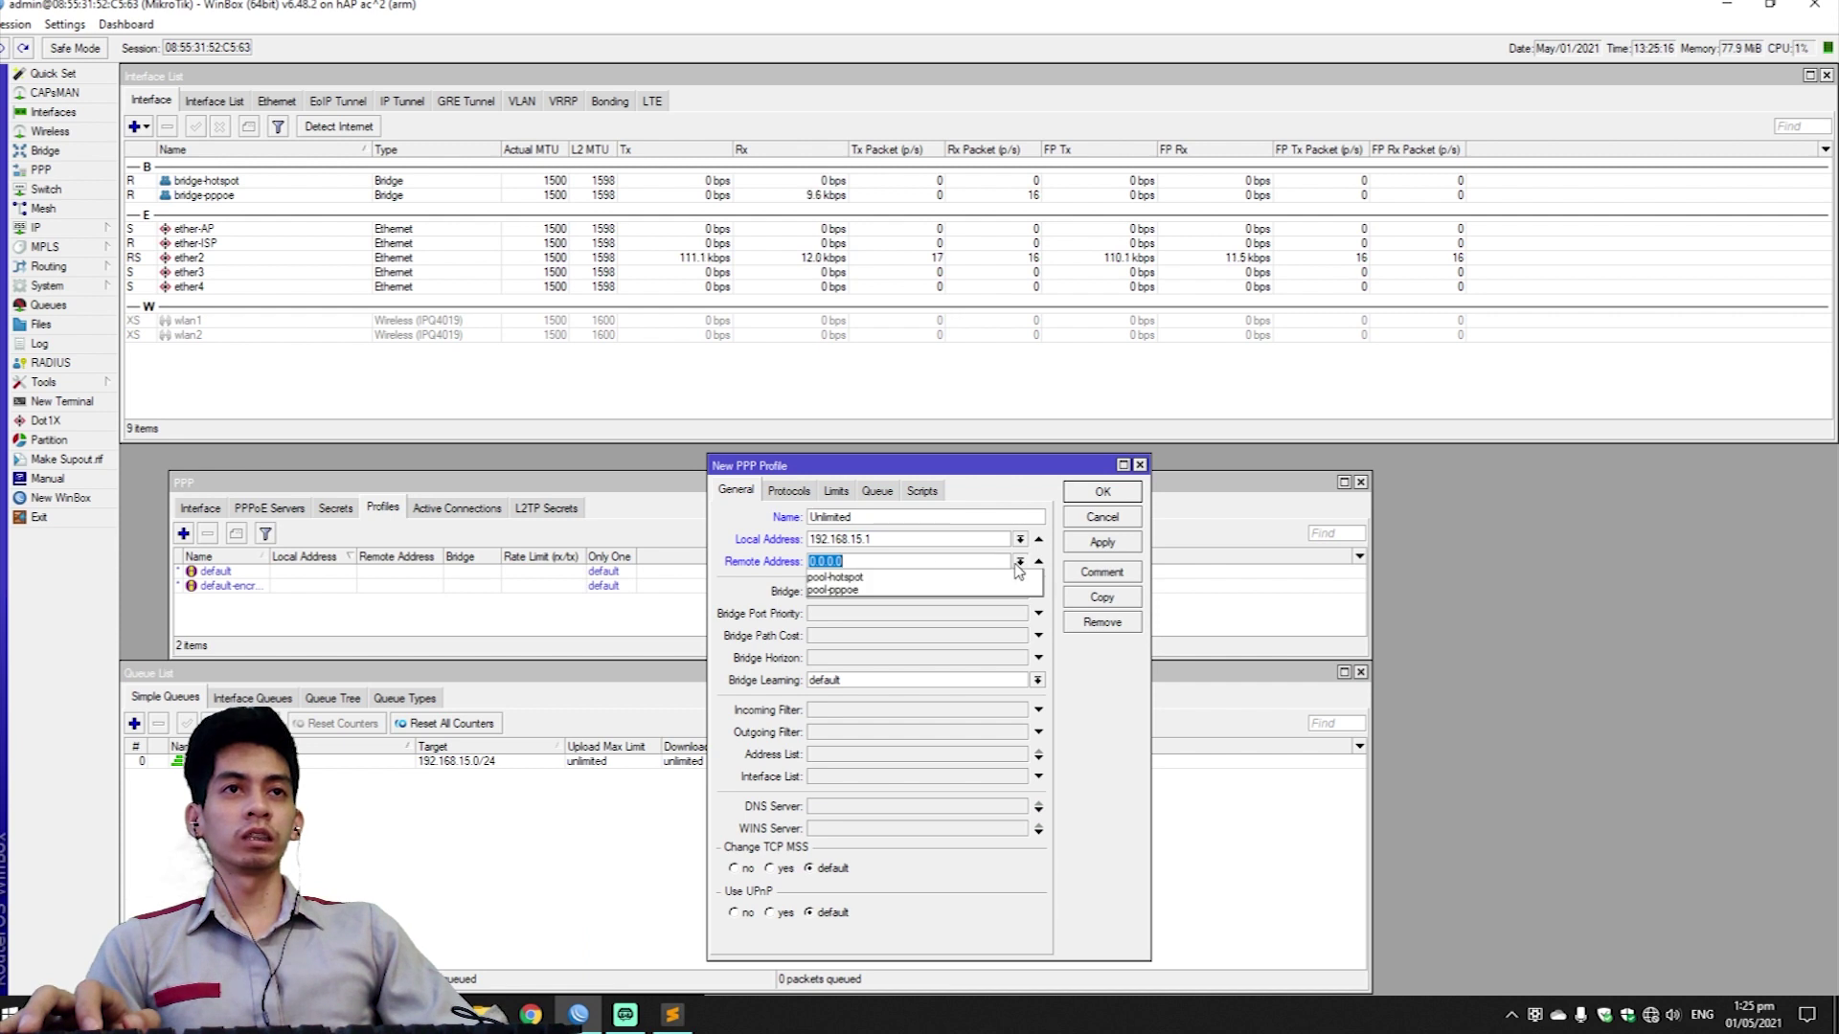
left_click(885, 591)
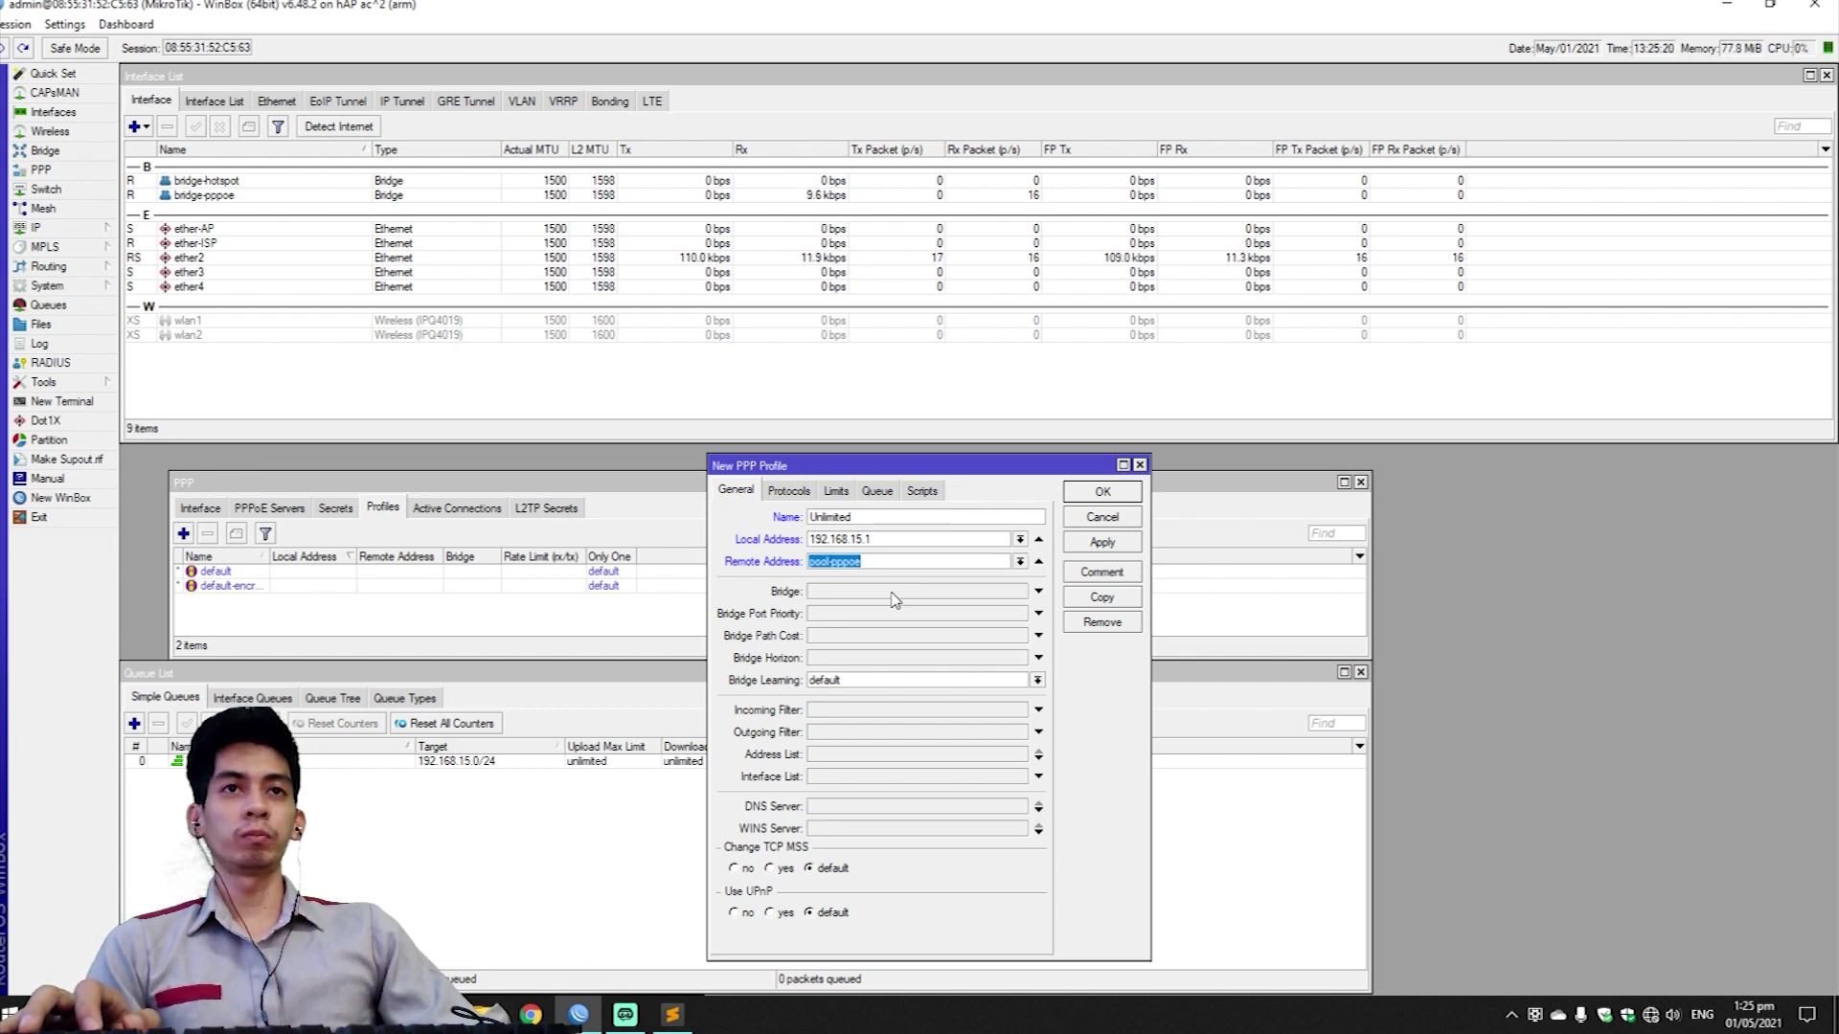
Give the Unlimited profile DNS servers 8.8.8.8 and 8.8.4.4.
left_click(826, 806)
type("8.8.8.8")
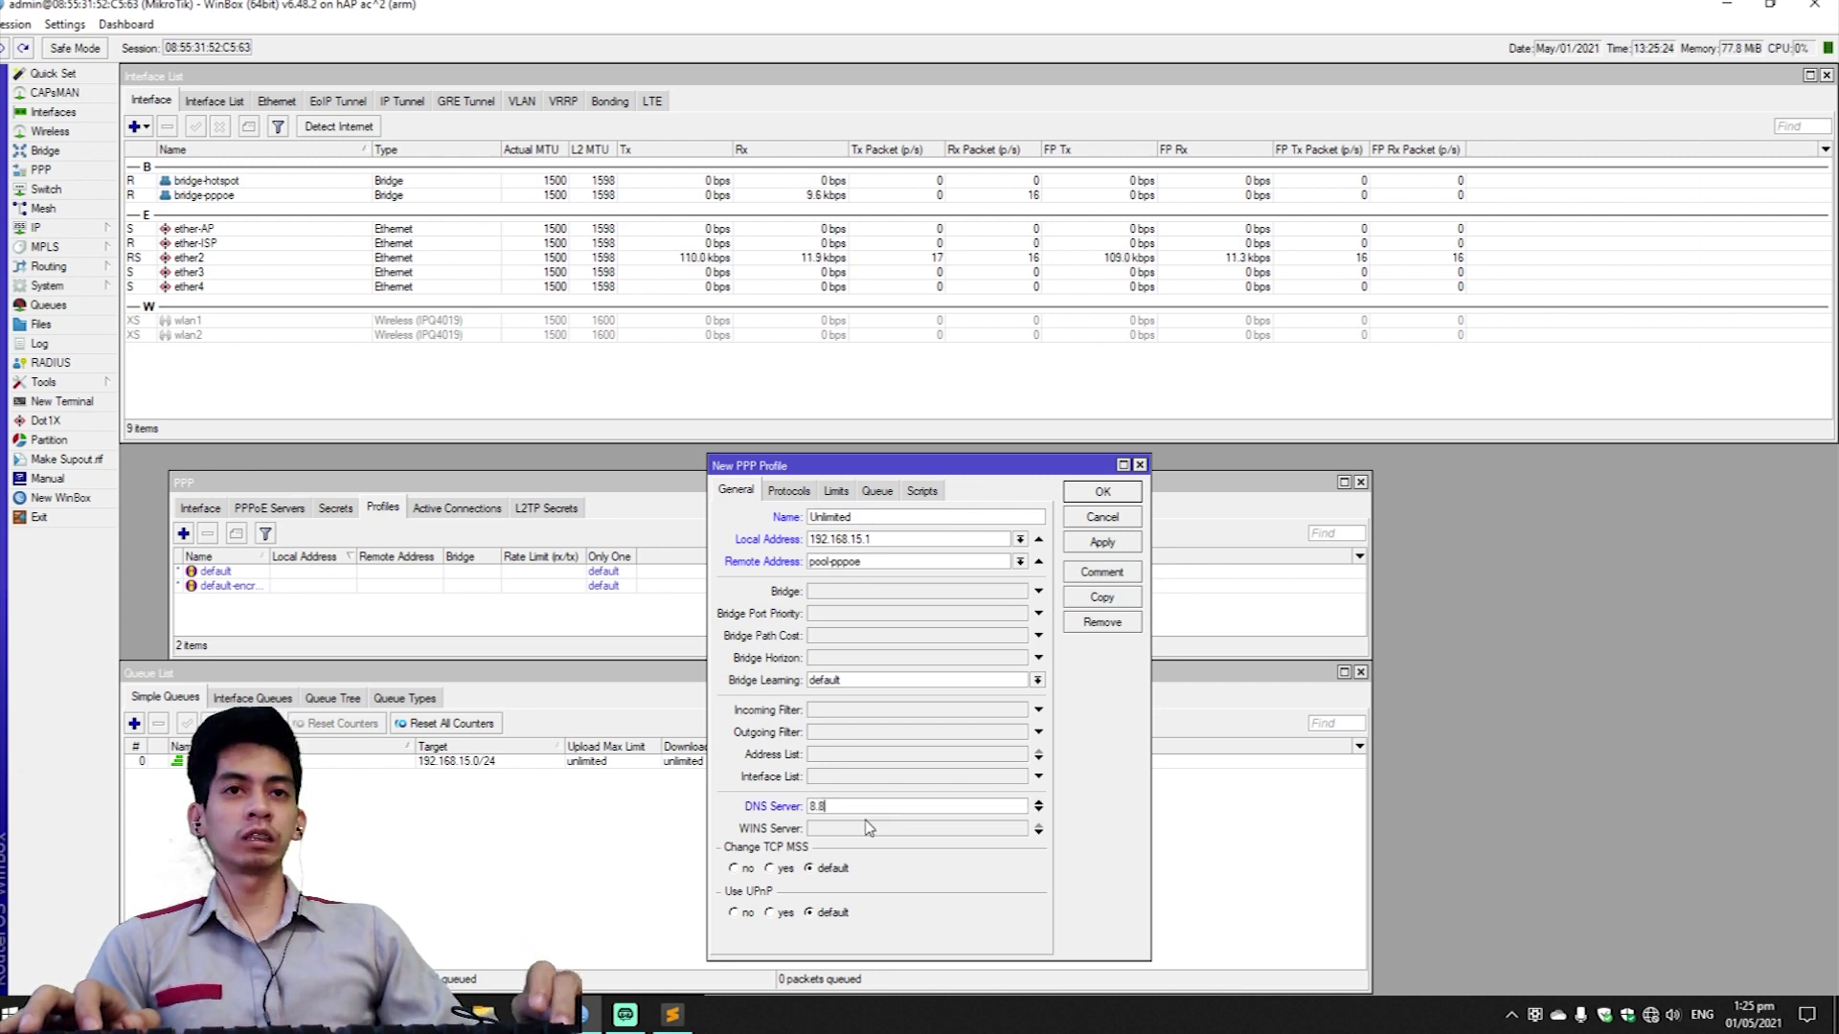
left_click(1039, 811)
type("8.")
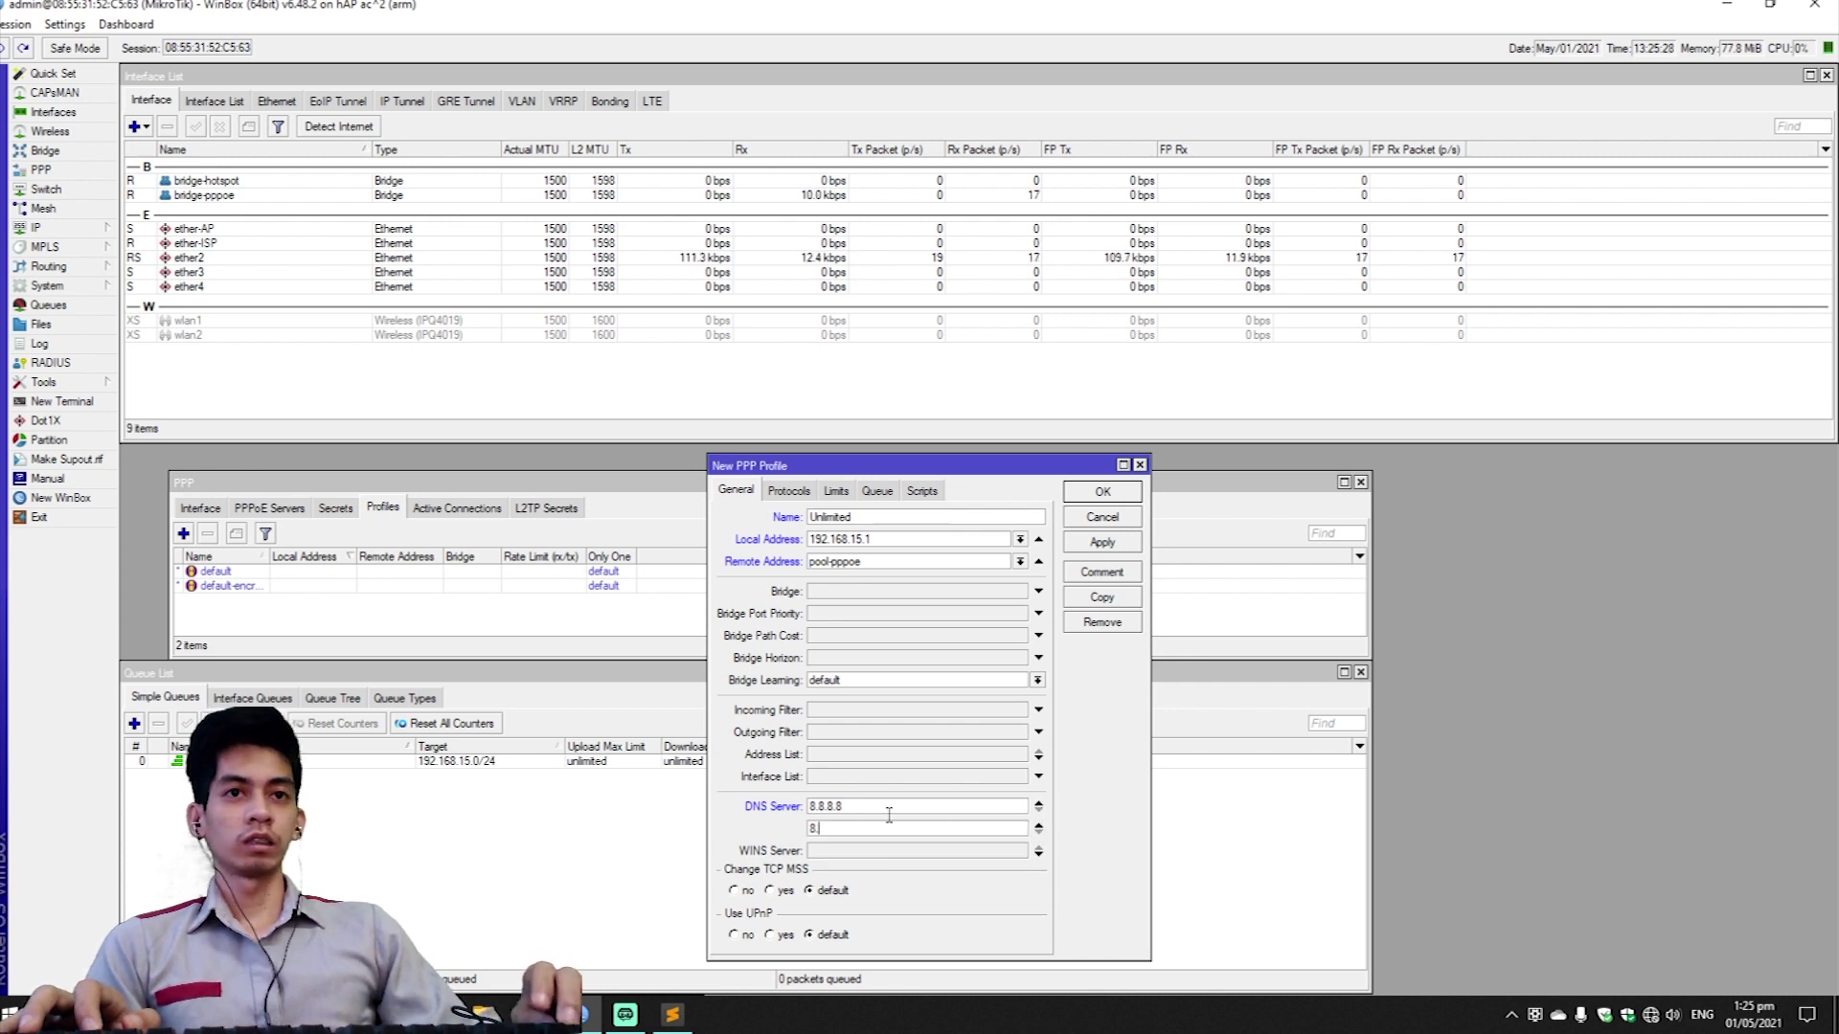
type("8.4.4")
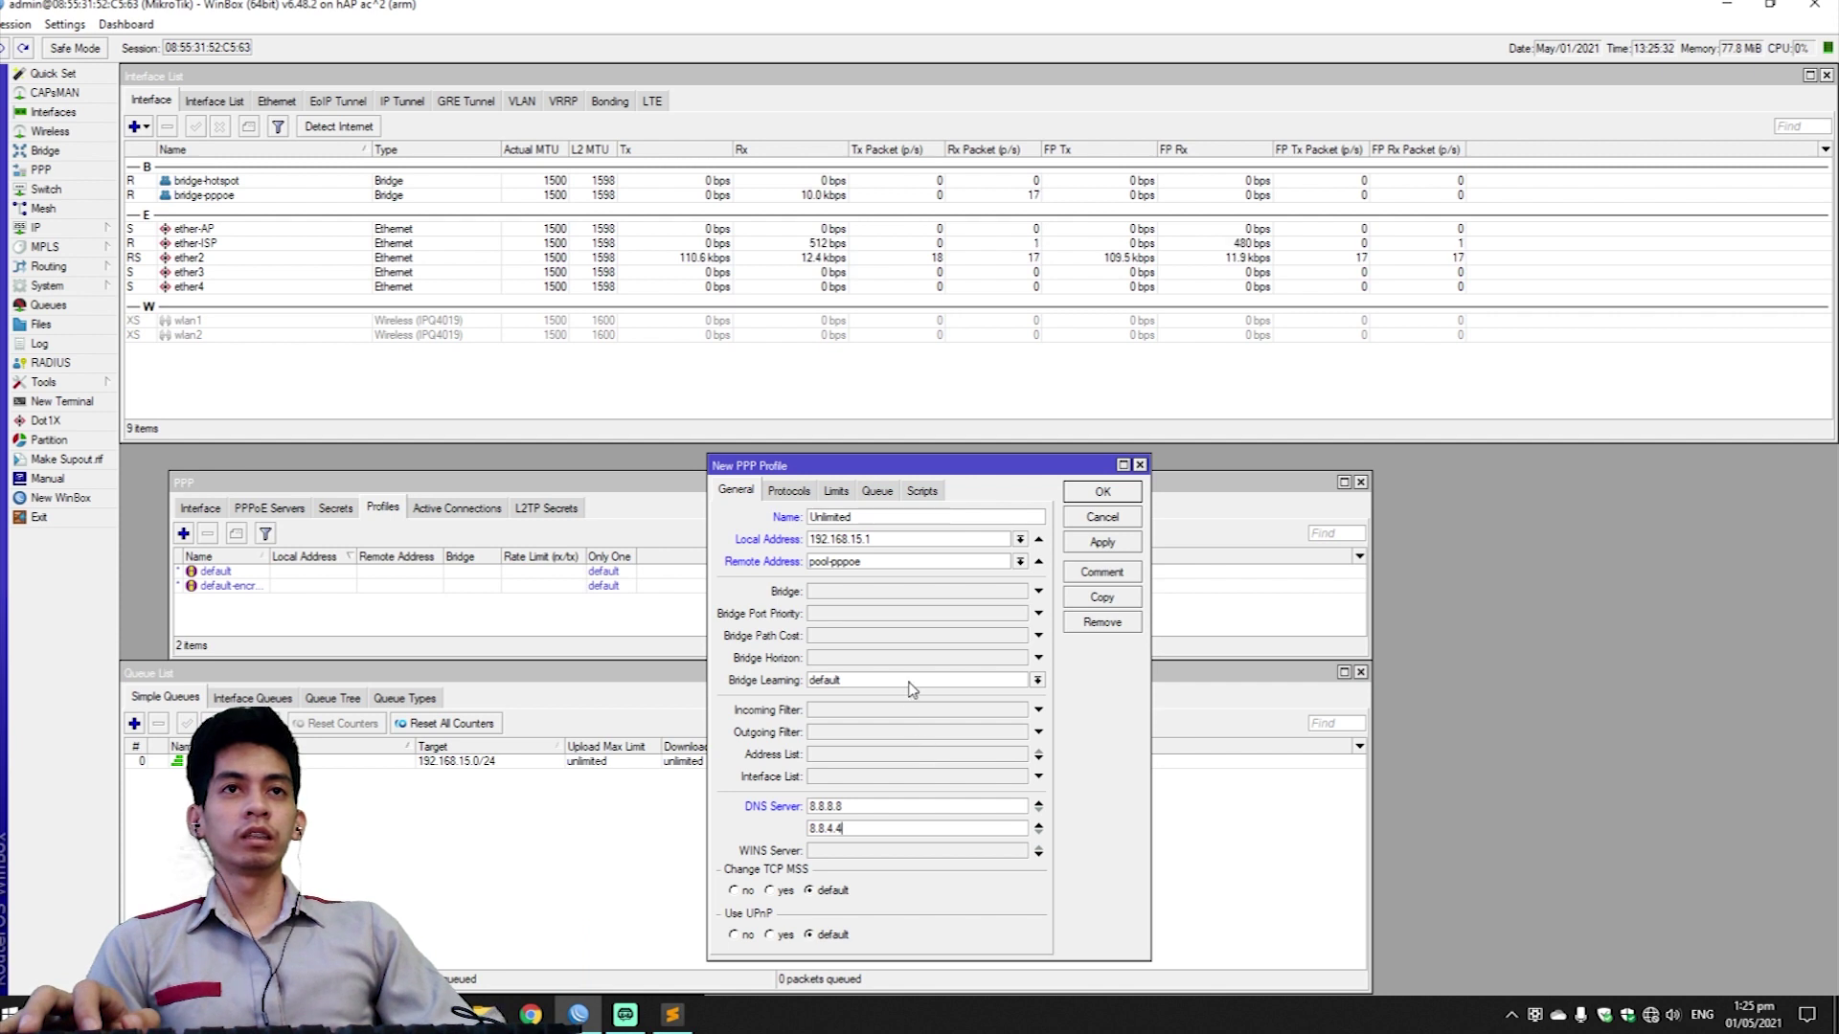
Set the Unlimited profile's parent queue to PPPoE Connections and save it.
left_click(800, 498)
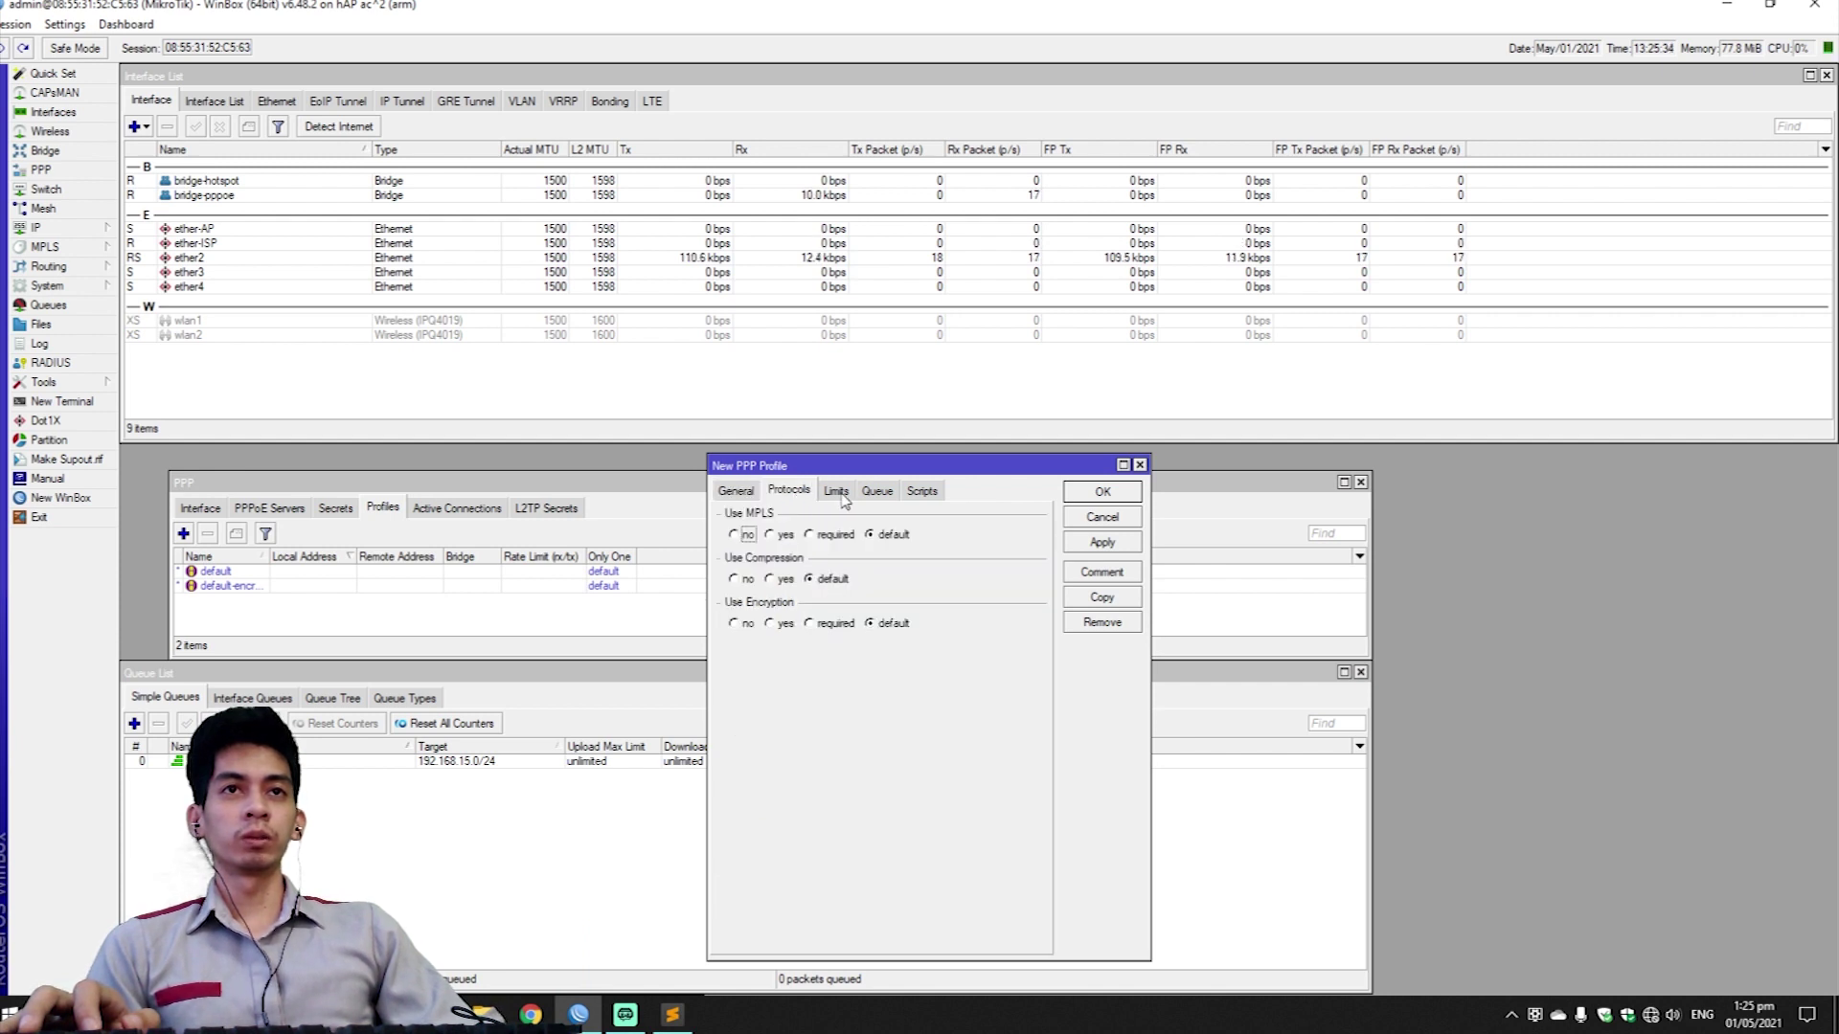
left_click(836, 492)
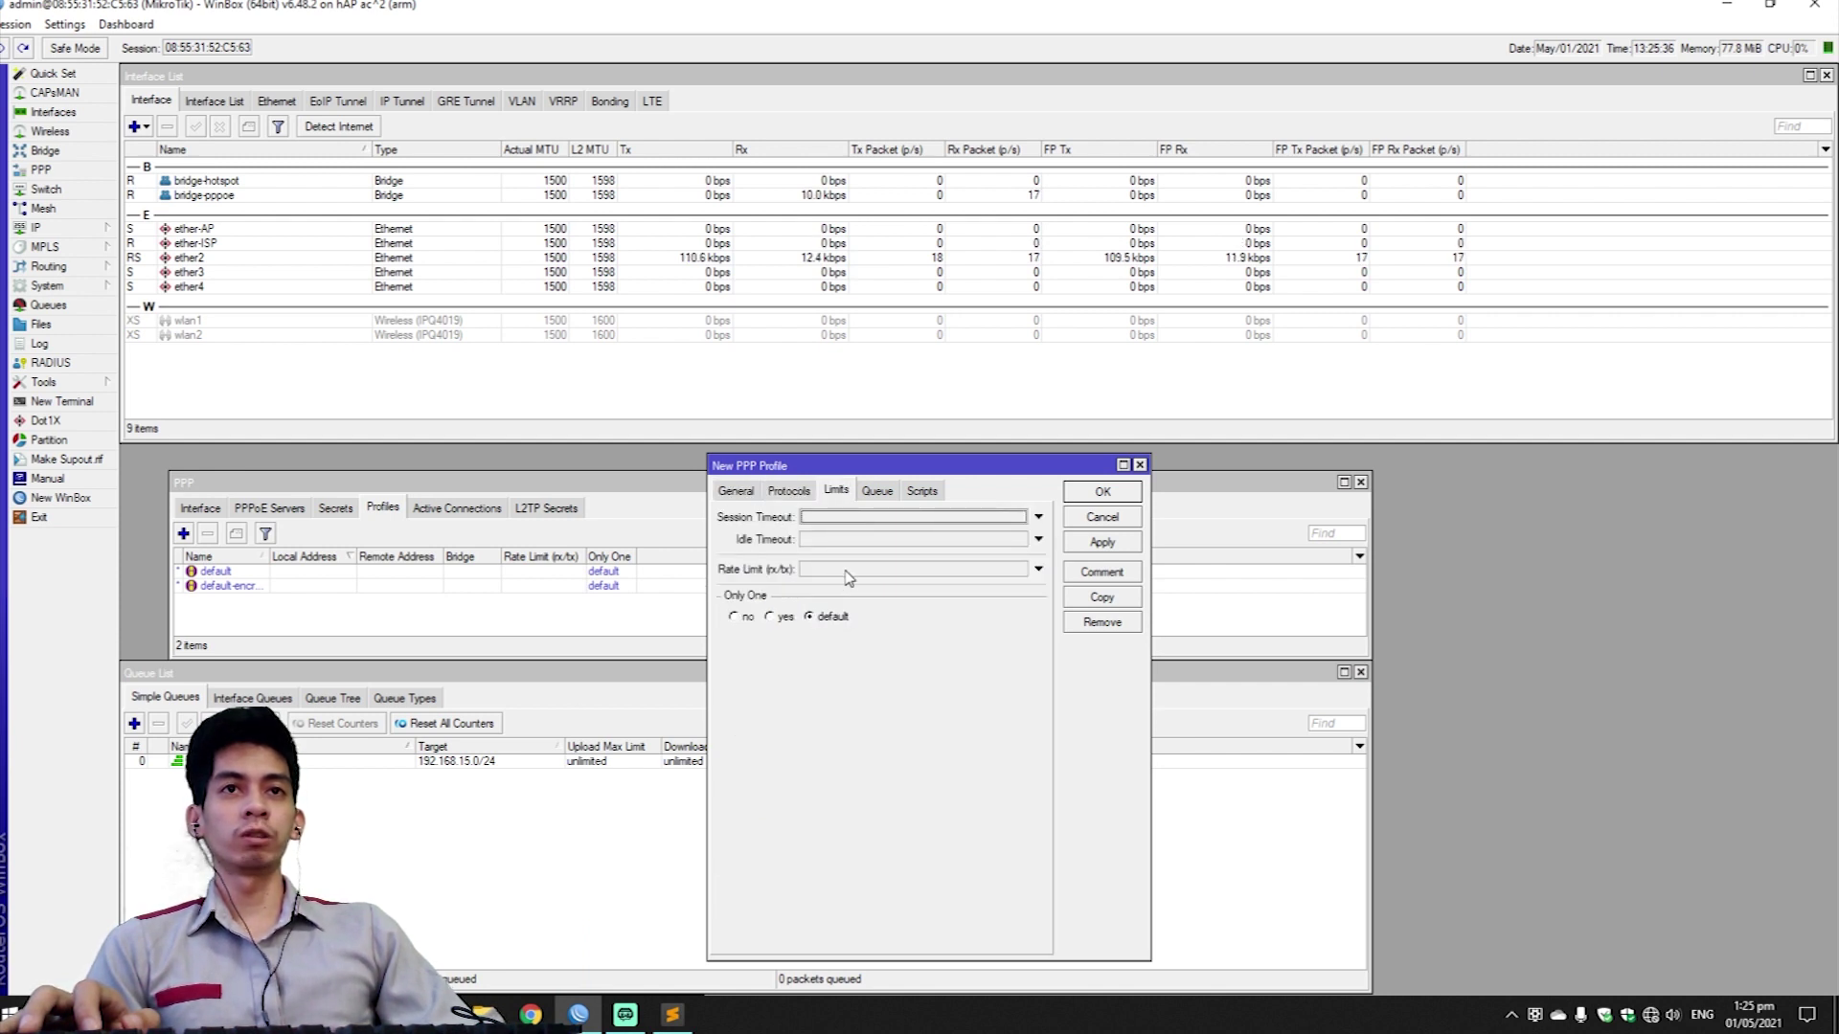
left_click(886, 496)
left_click(865, 540)
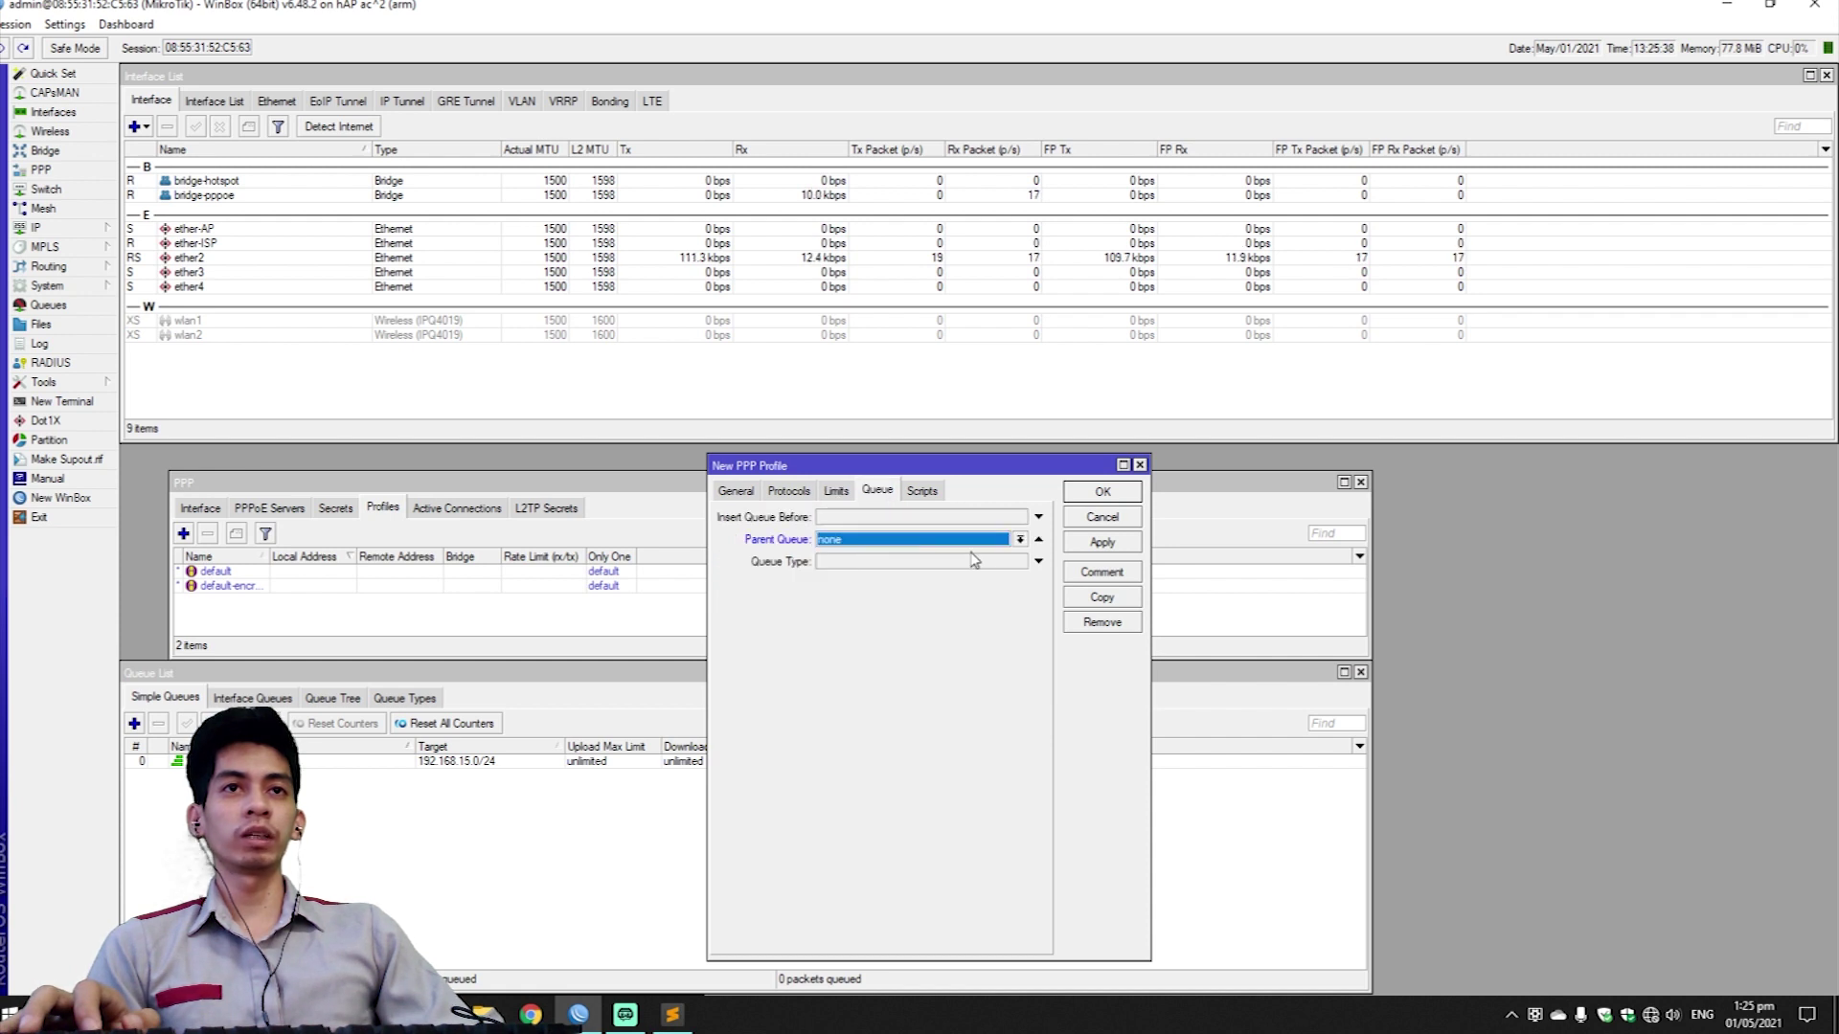
left_click(1019, 540)
left_click(982, 553)
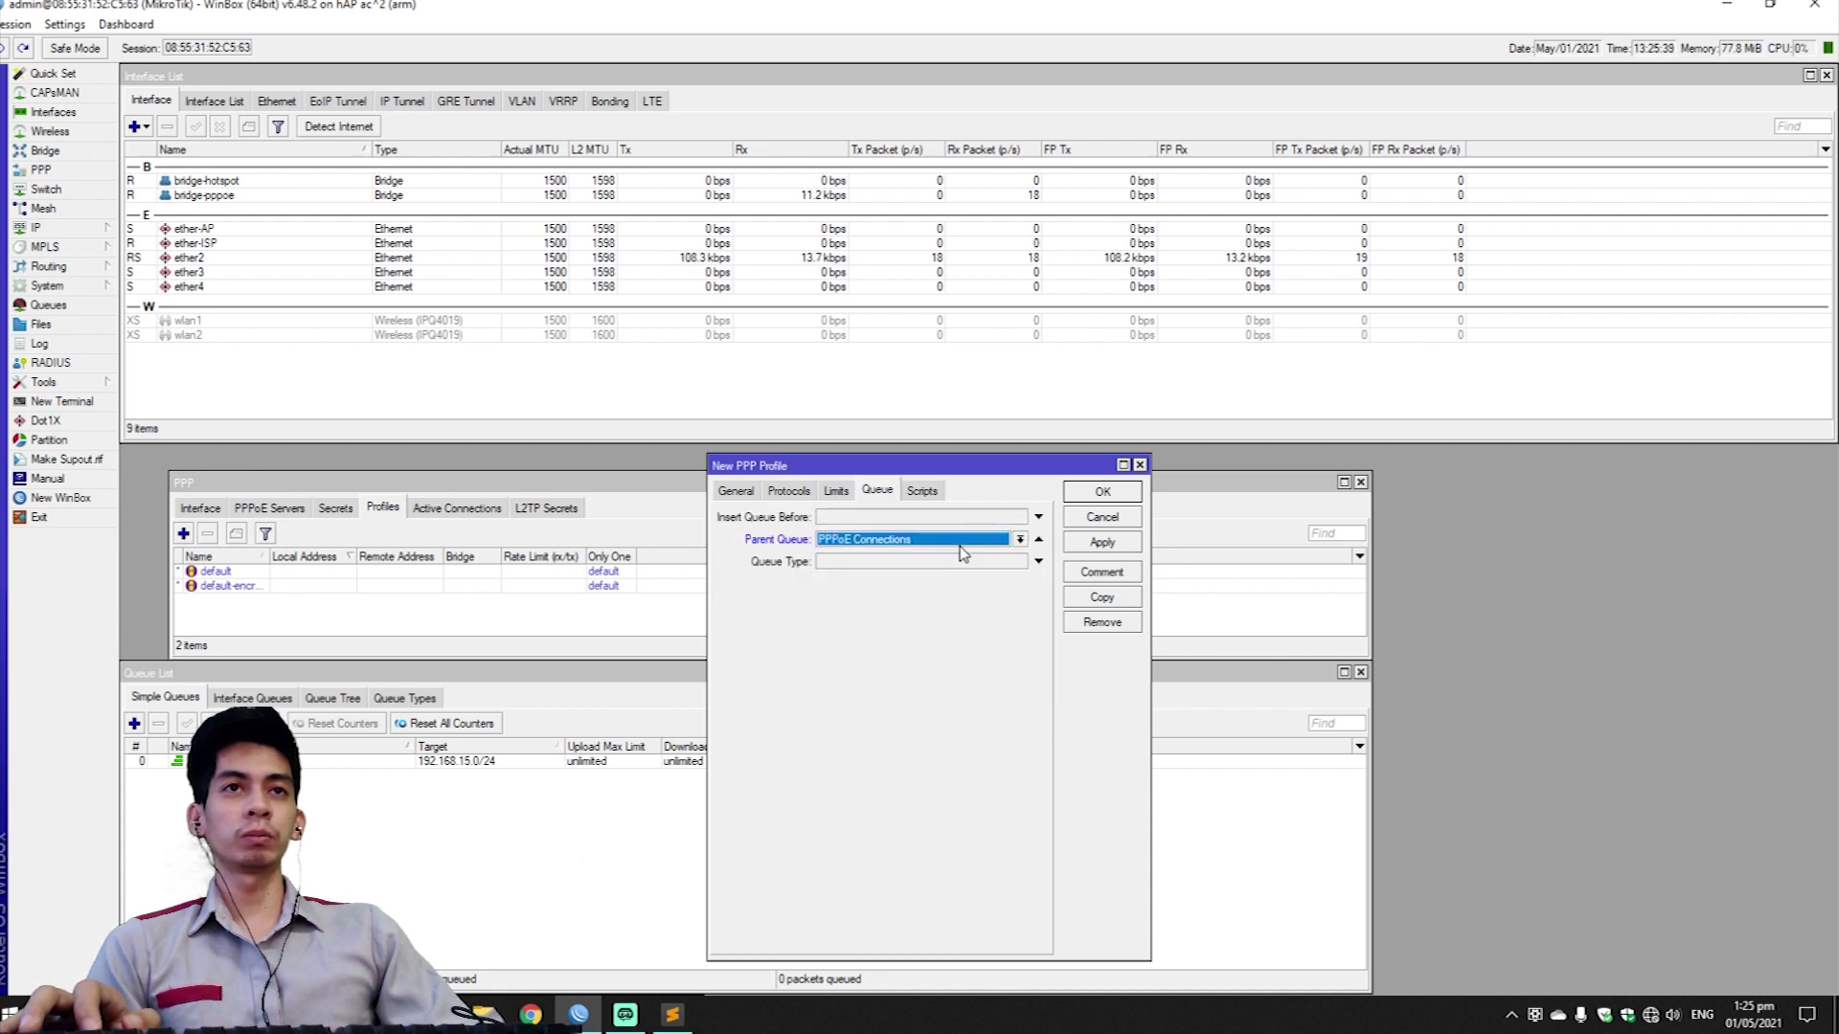
left_click(922, 491)
left_click(736, 490)
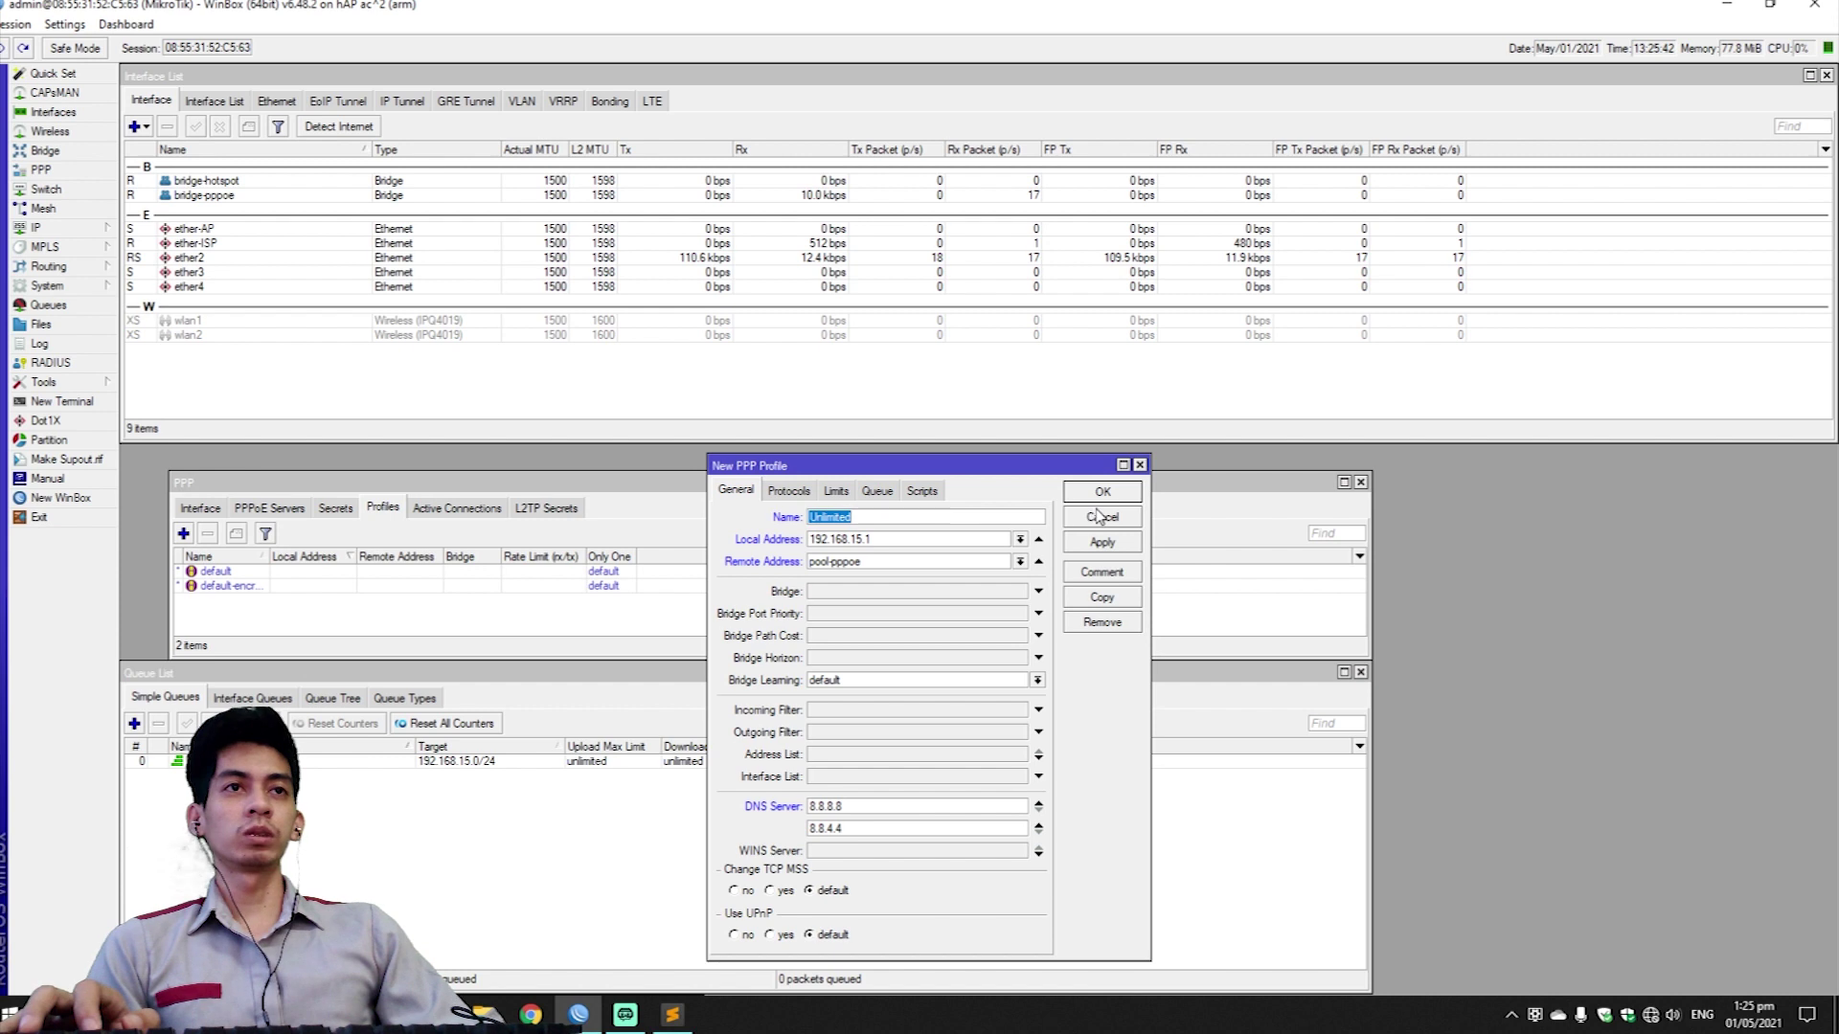
left_click(1102, 543)
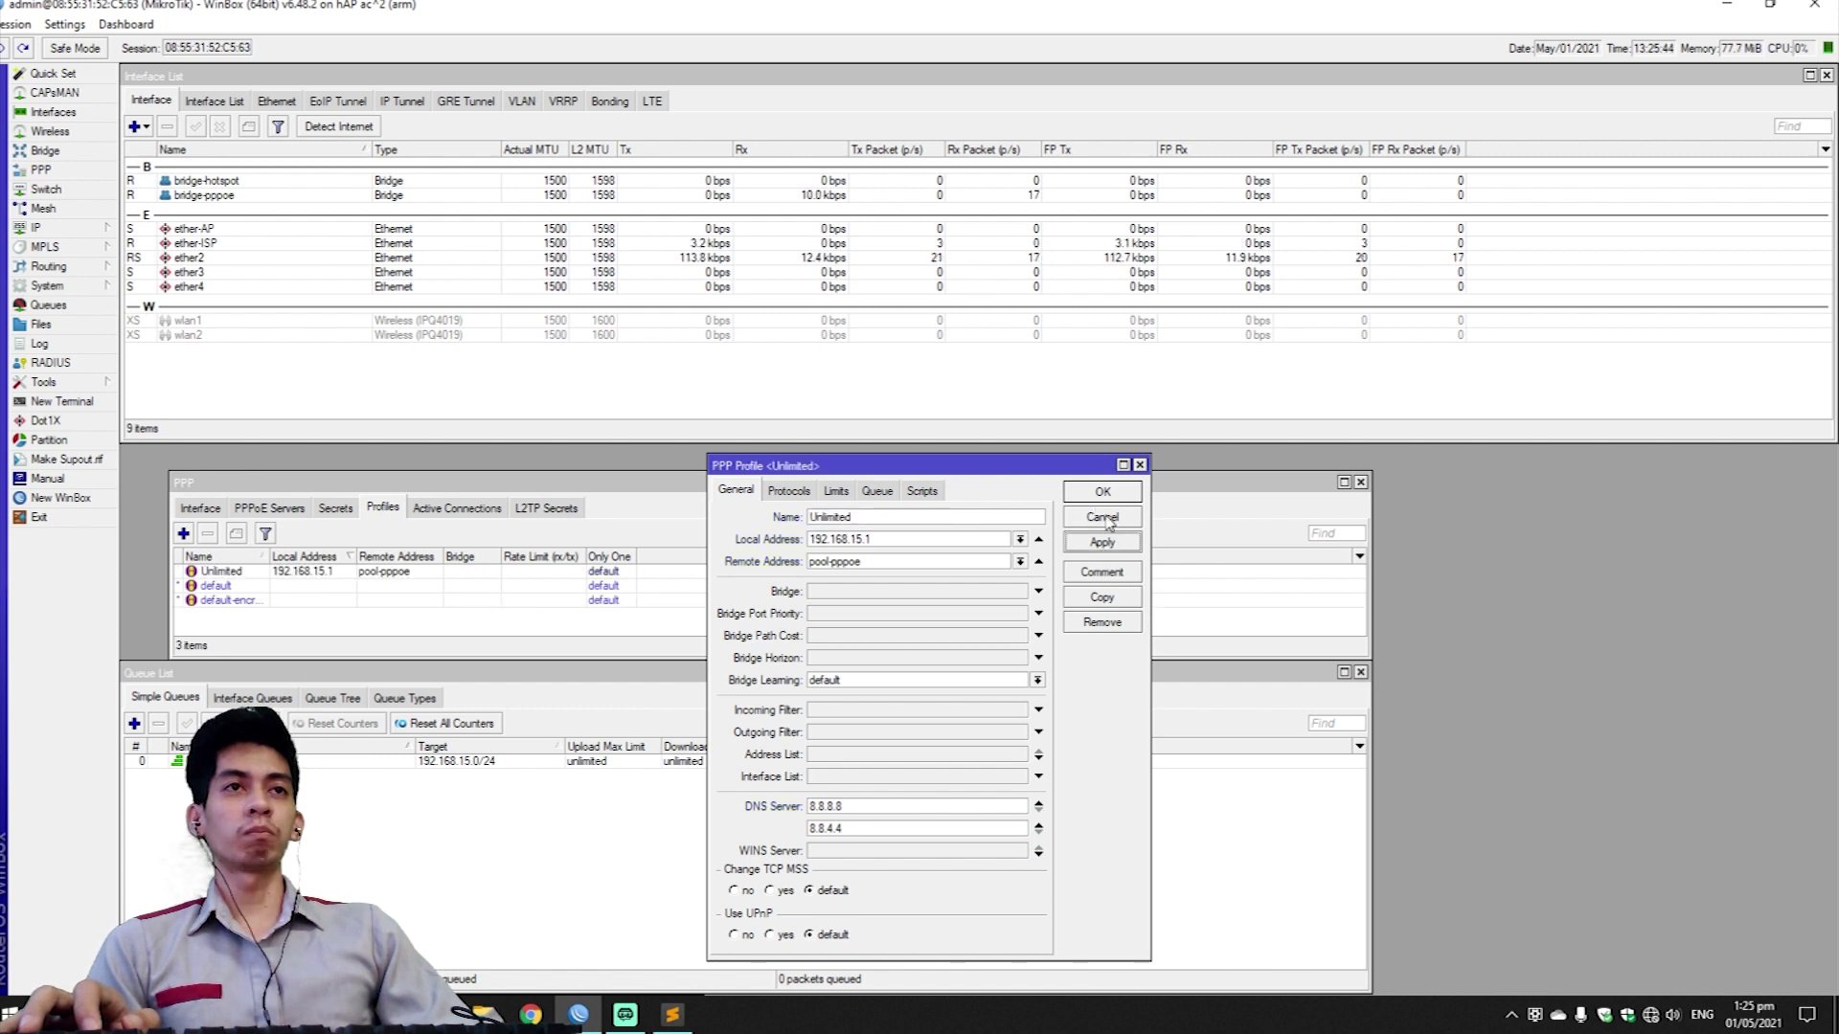
left_click(1103, 494)
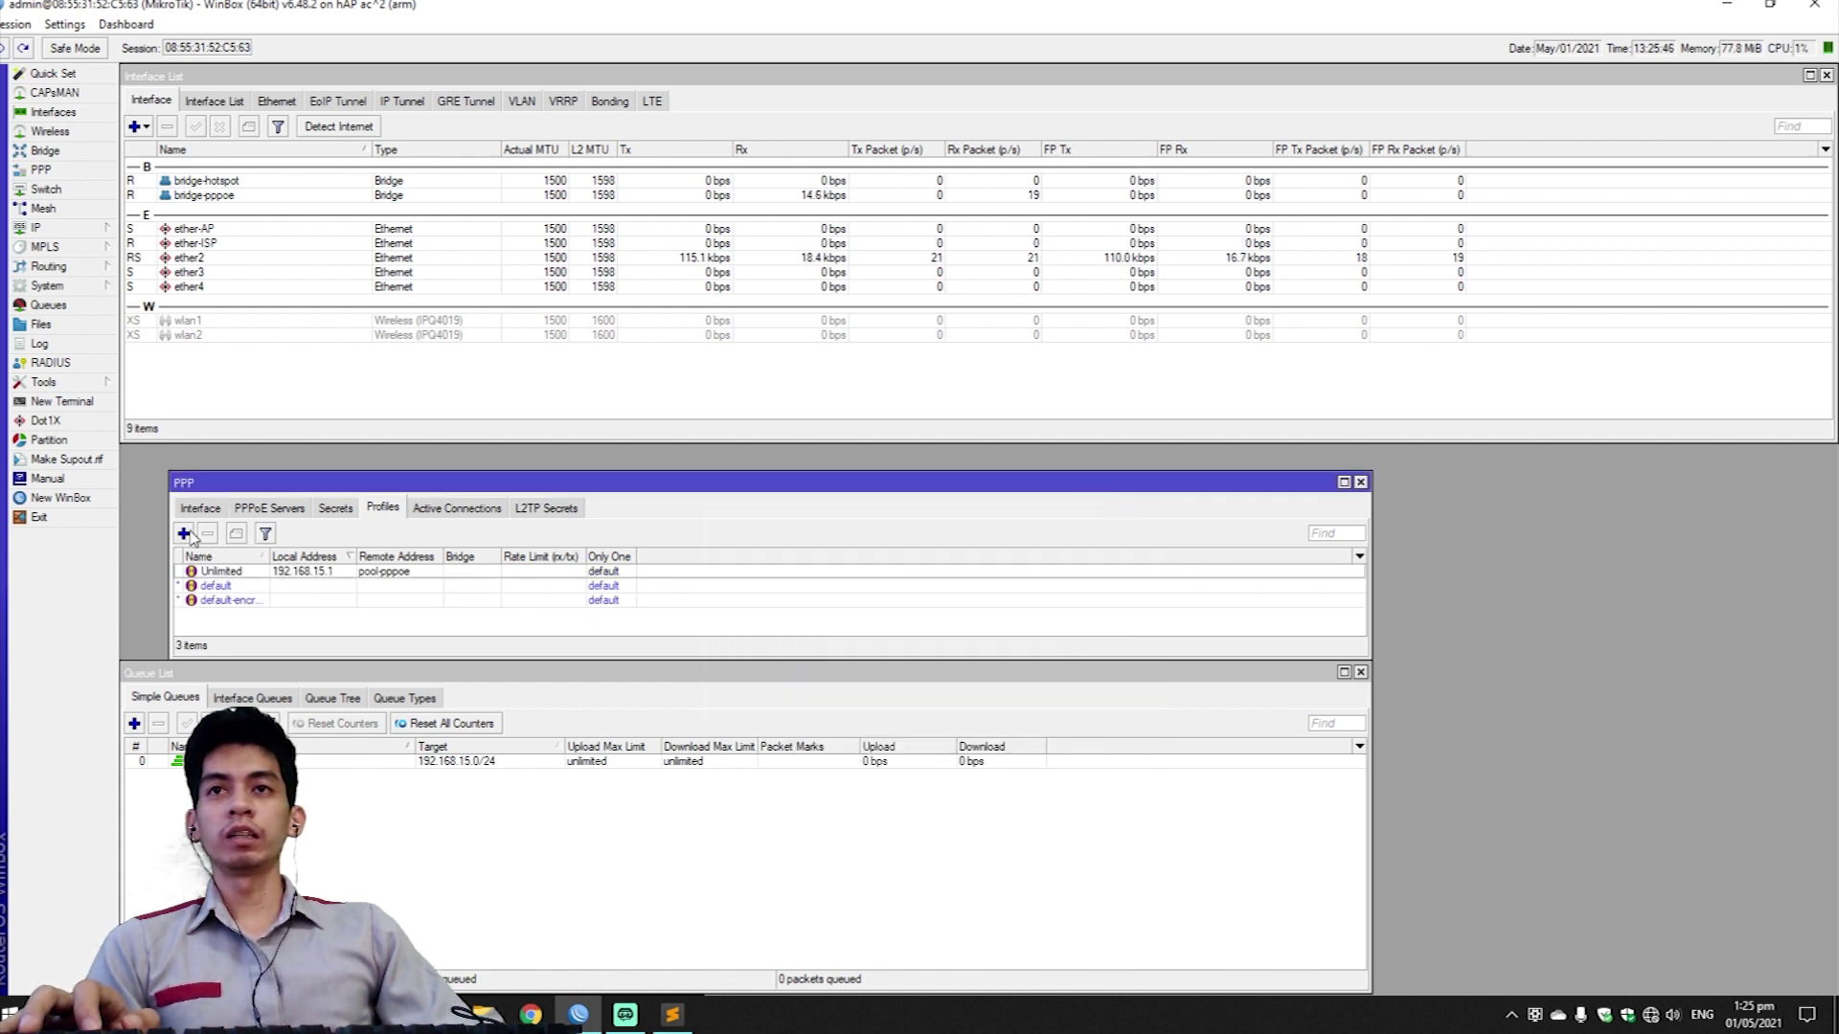
Start a PPP profile '50 mbps' with local address 192.168.15.1 and remote pool pool-pppoe.
left_click(185, 535)
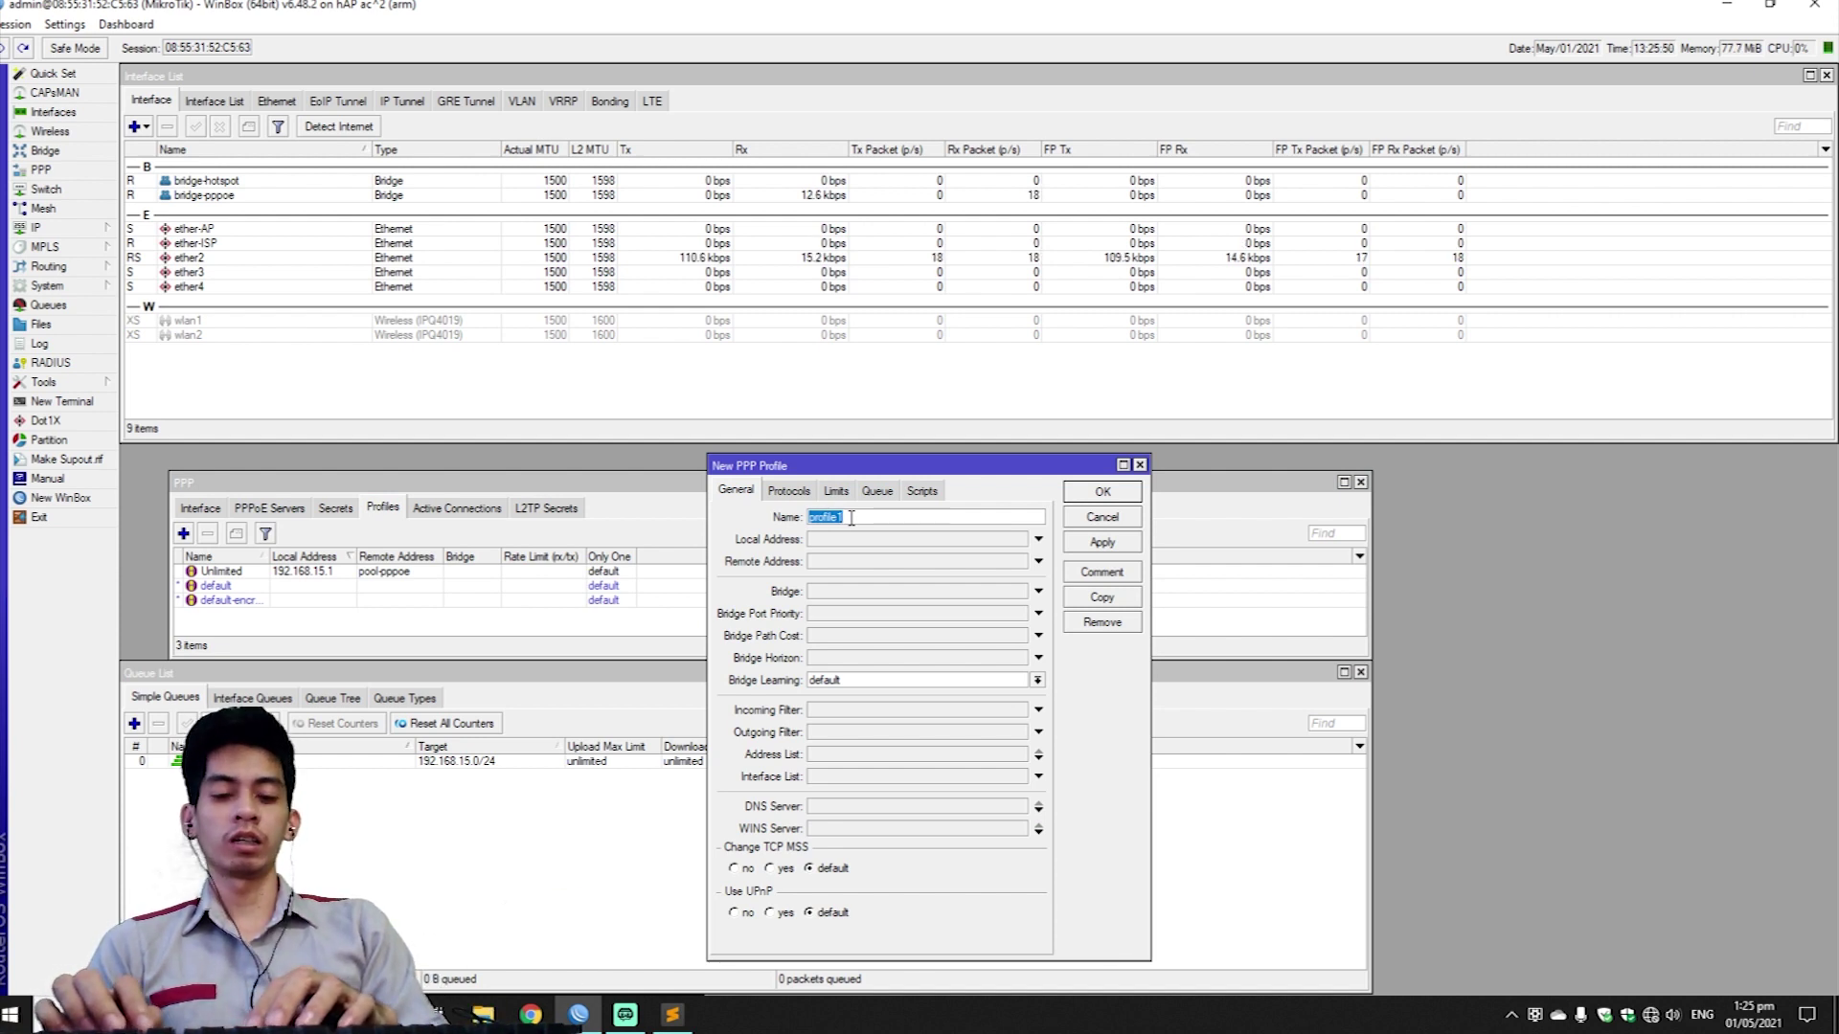
type("50mbp")
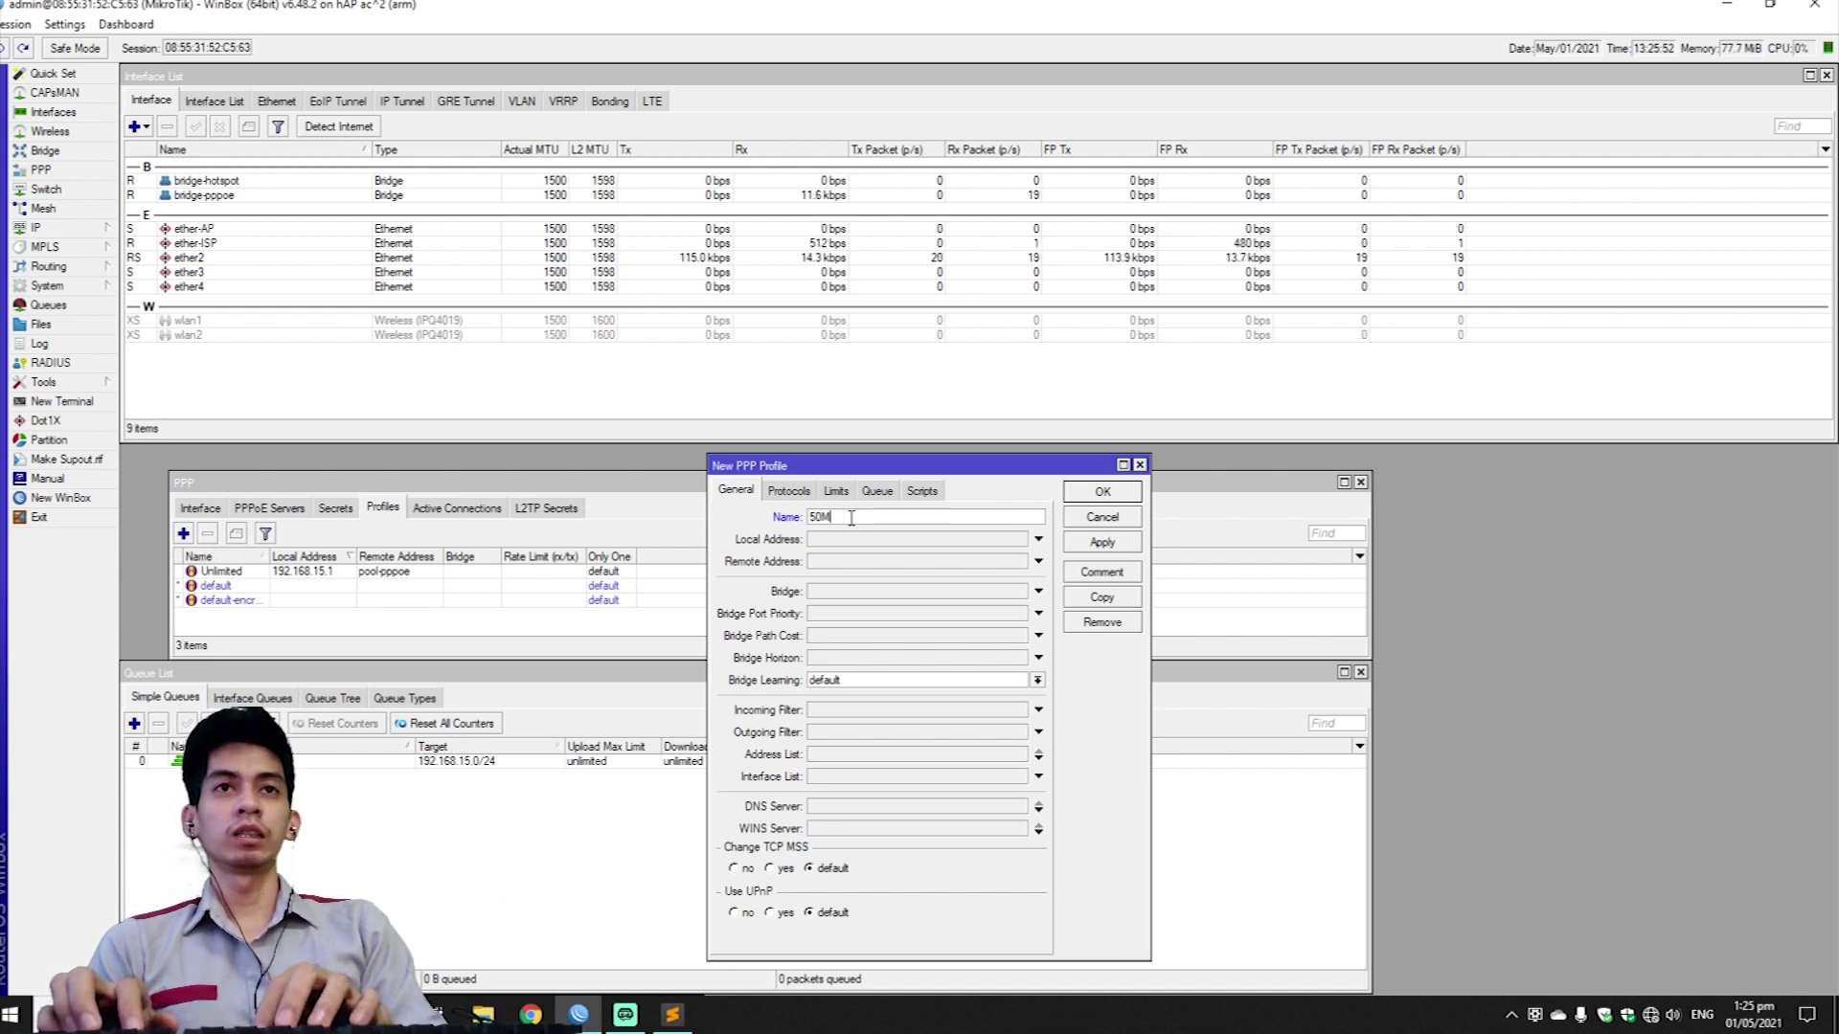
type("s")
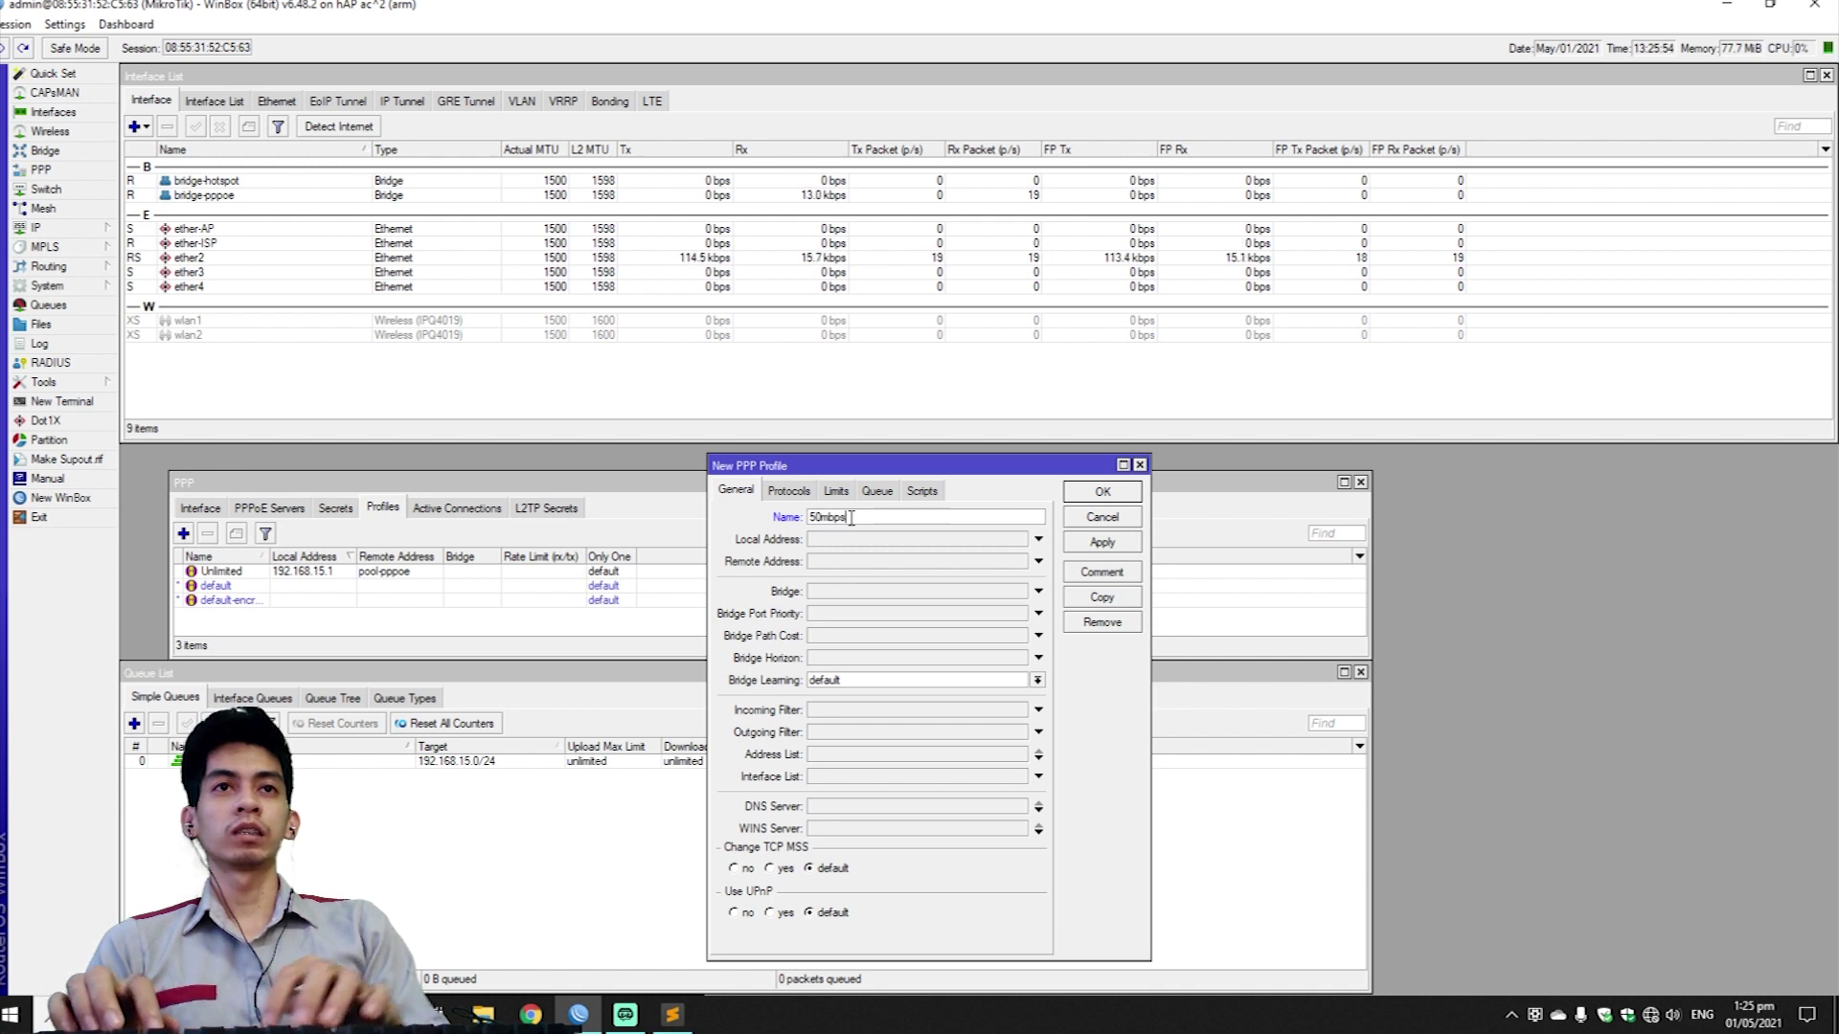
left_click(823, 518)
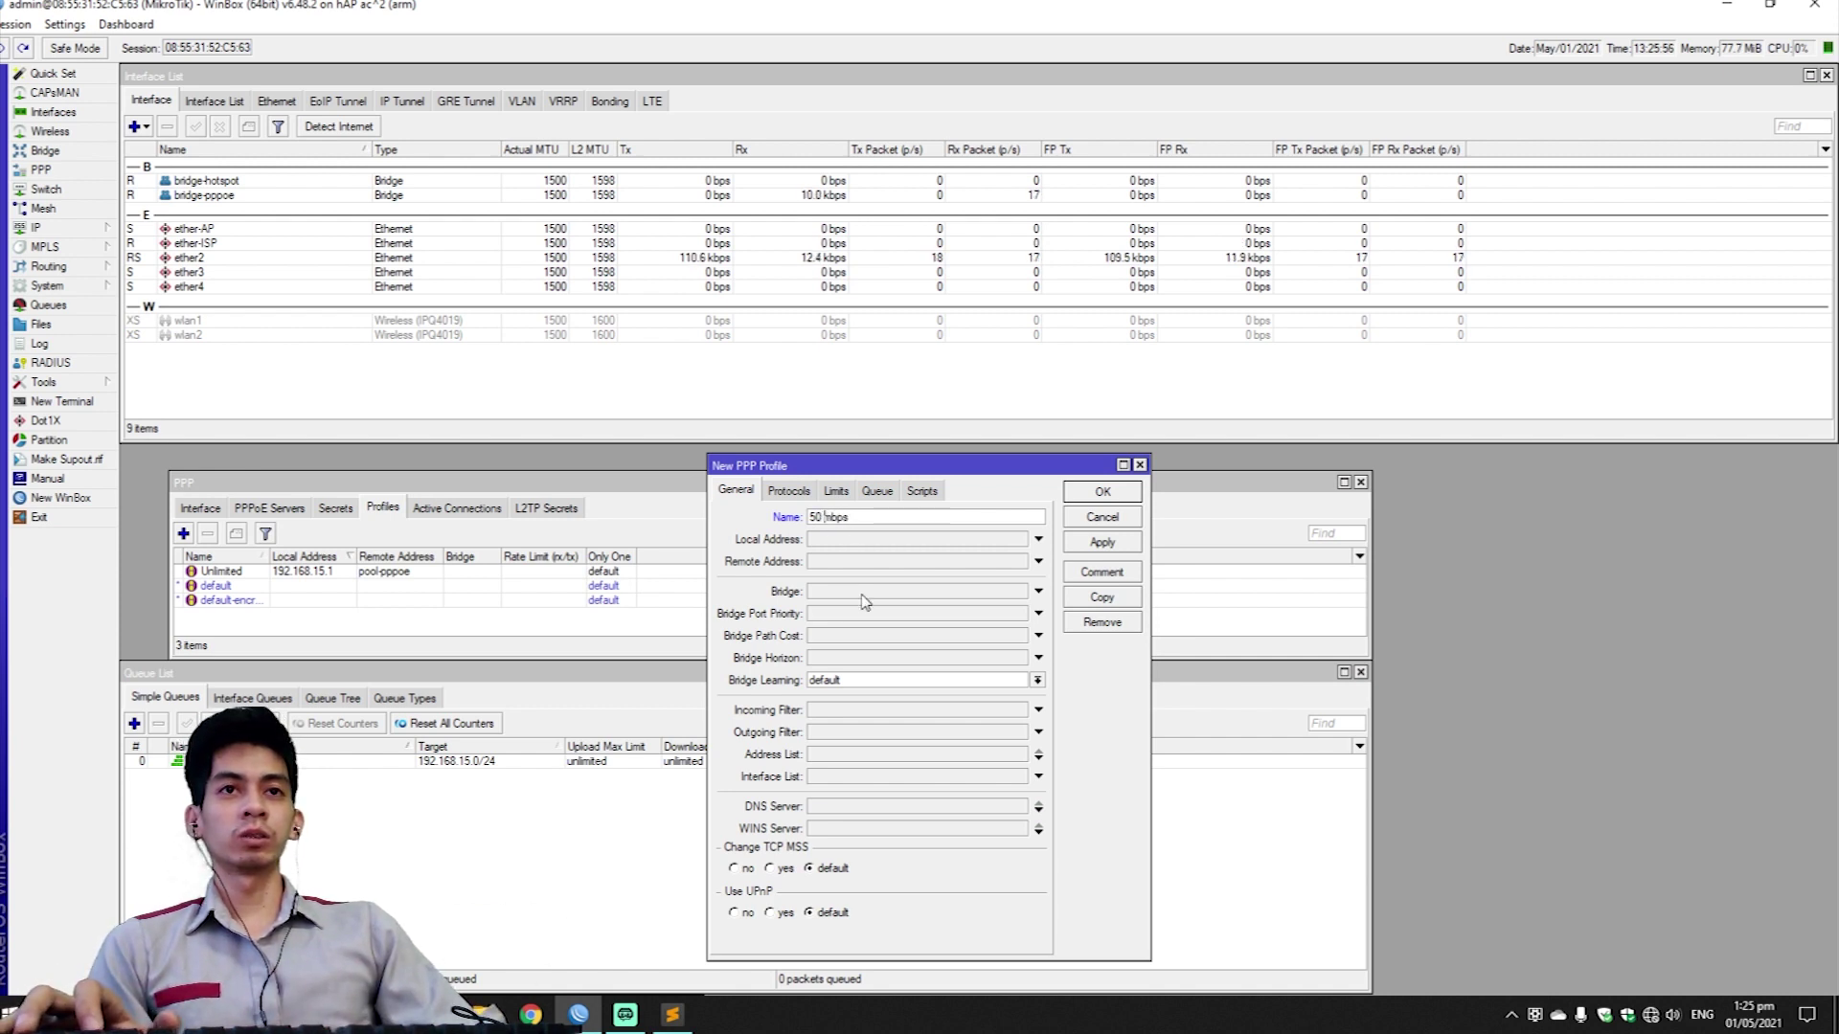
left_click(862, 539)
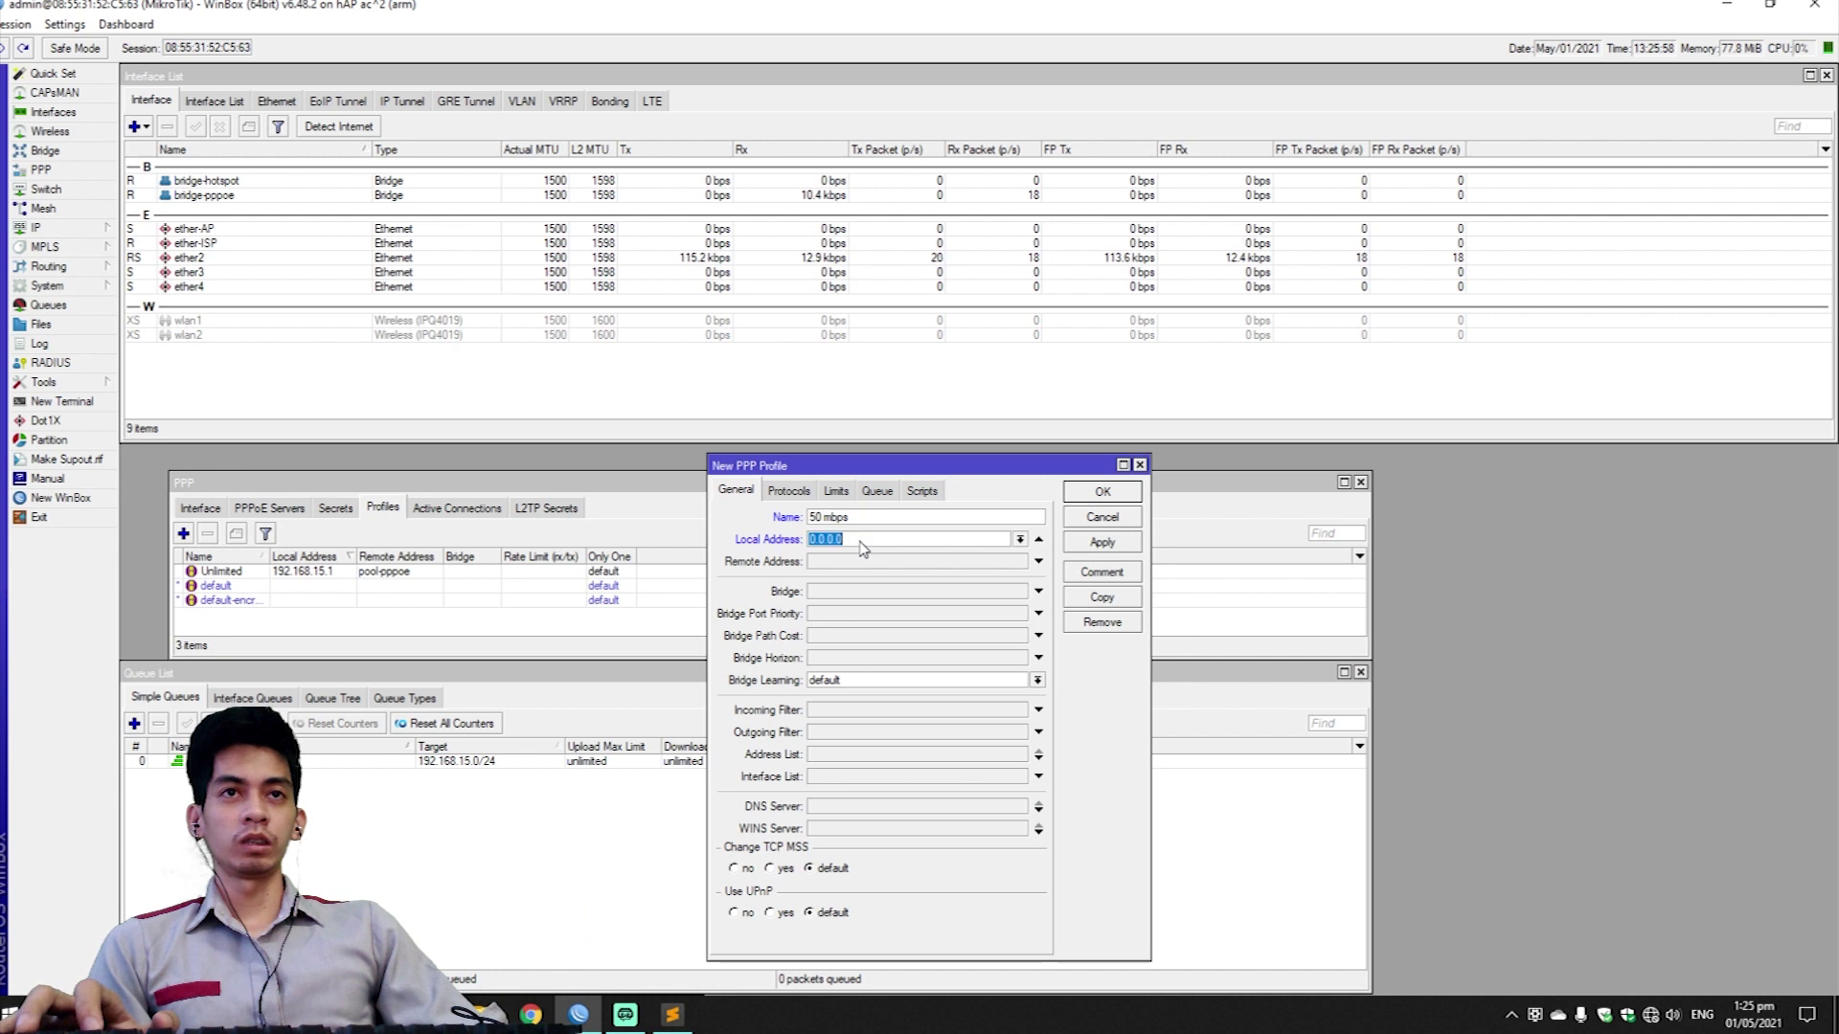
type("192")
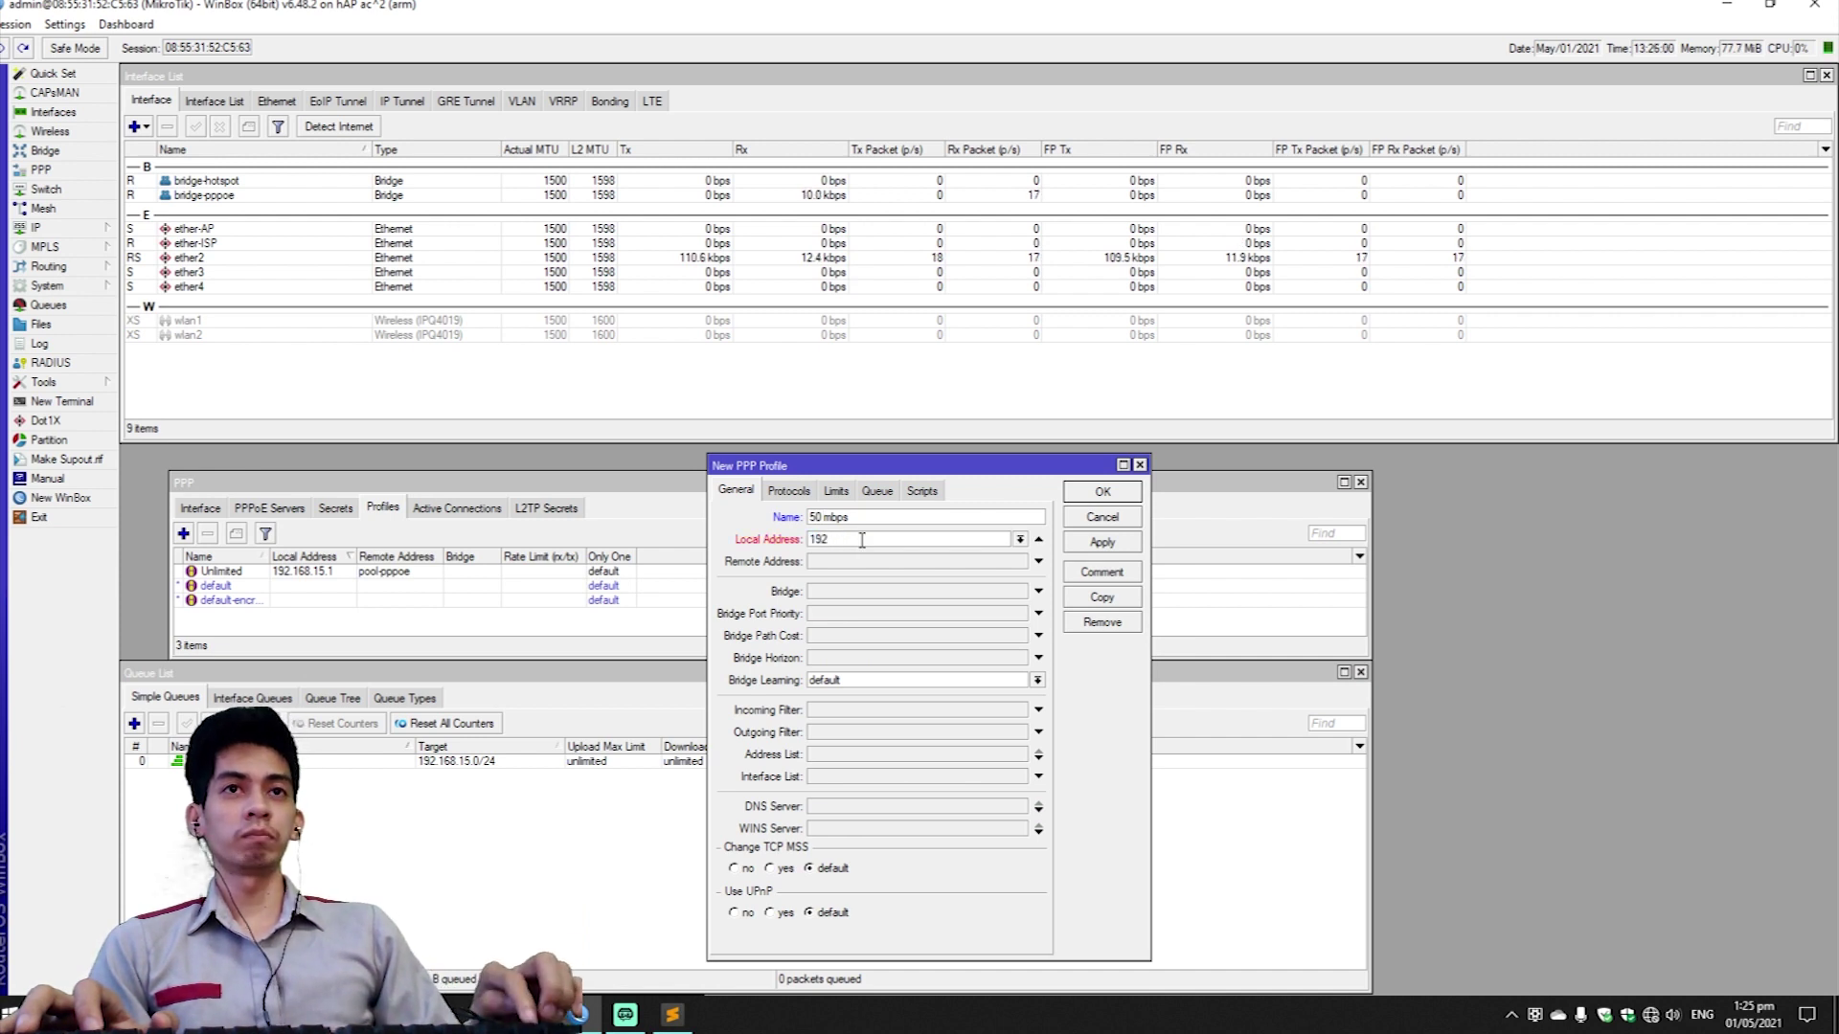
type(".168.15.1")
left_click(941, 560)
left_click(1020, 563)
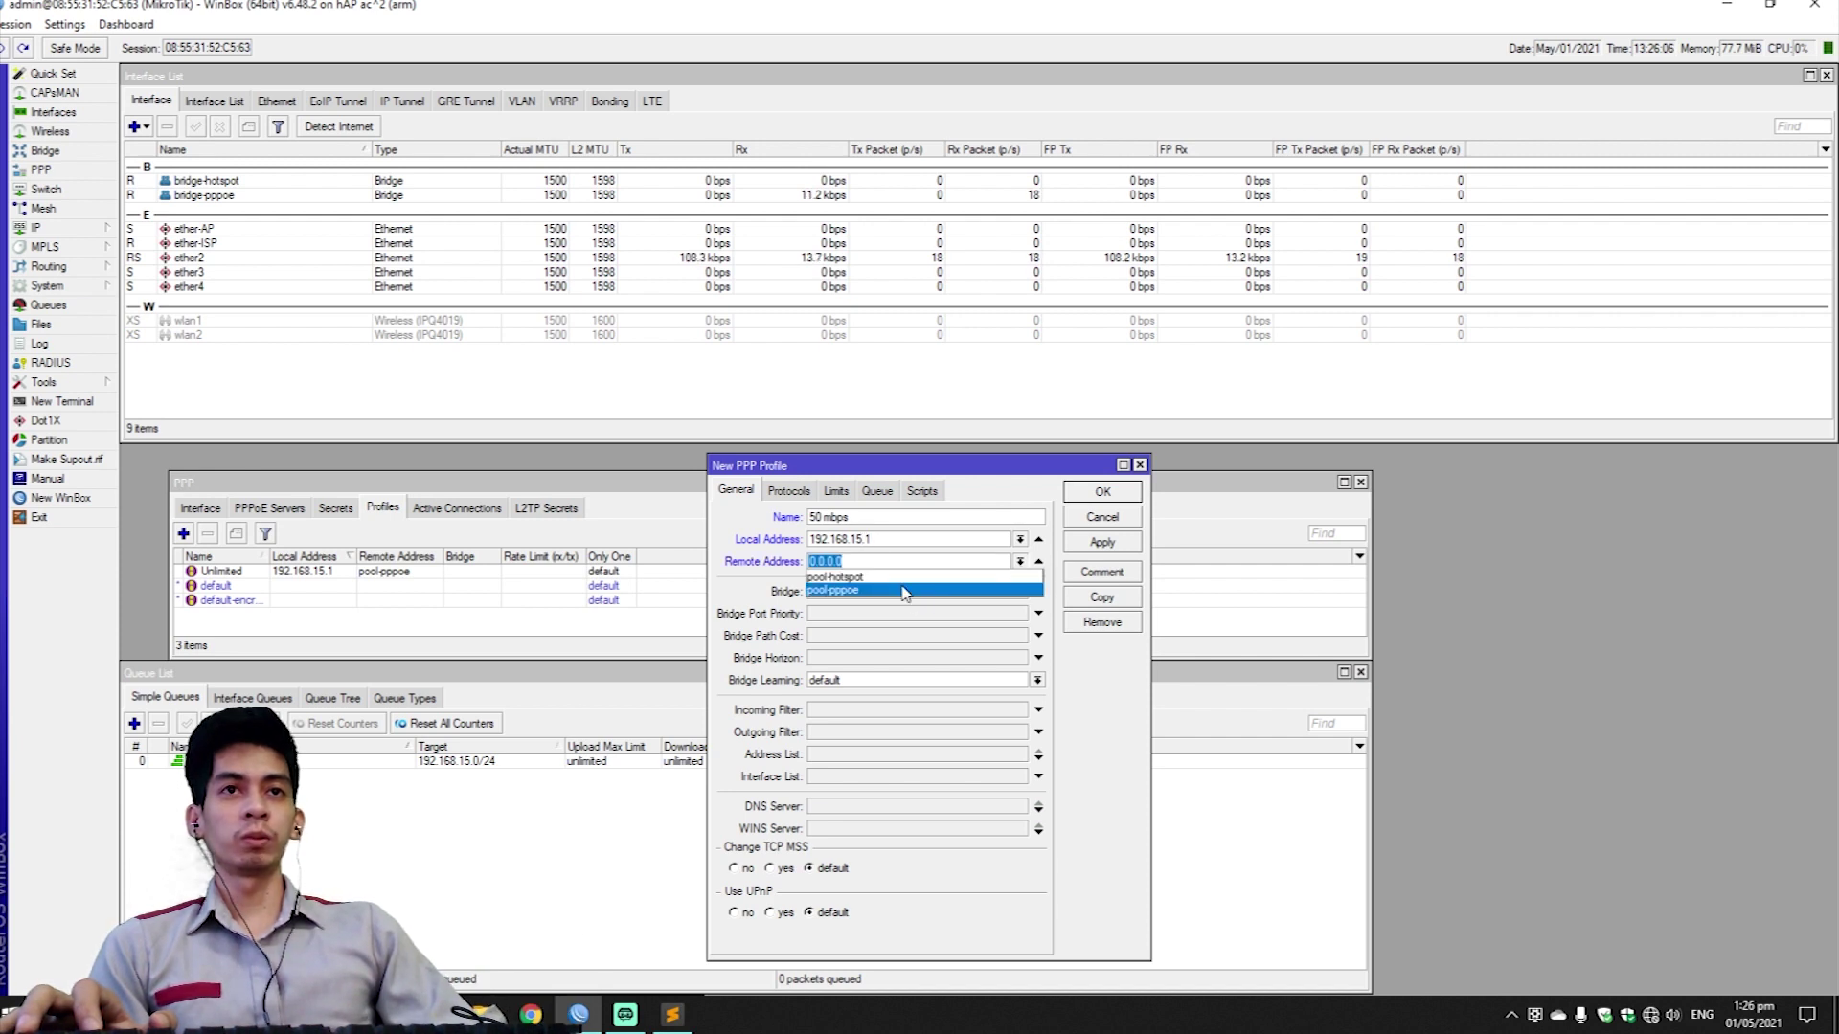
left_click(904, 591)
Add two DNS server entries and set the rate limit to 50M/50M.
left_click(871, 806)
type("8.8.8.8")
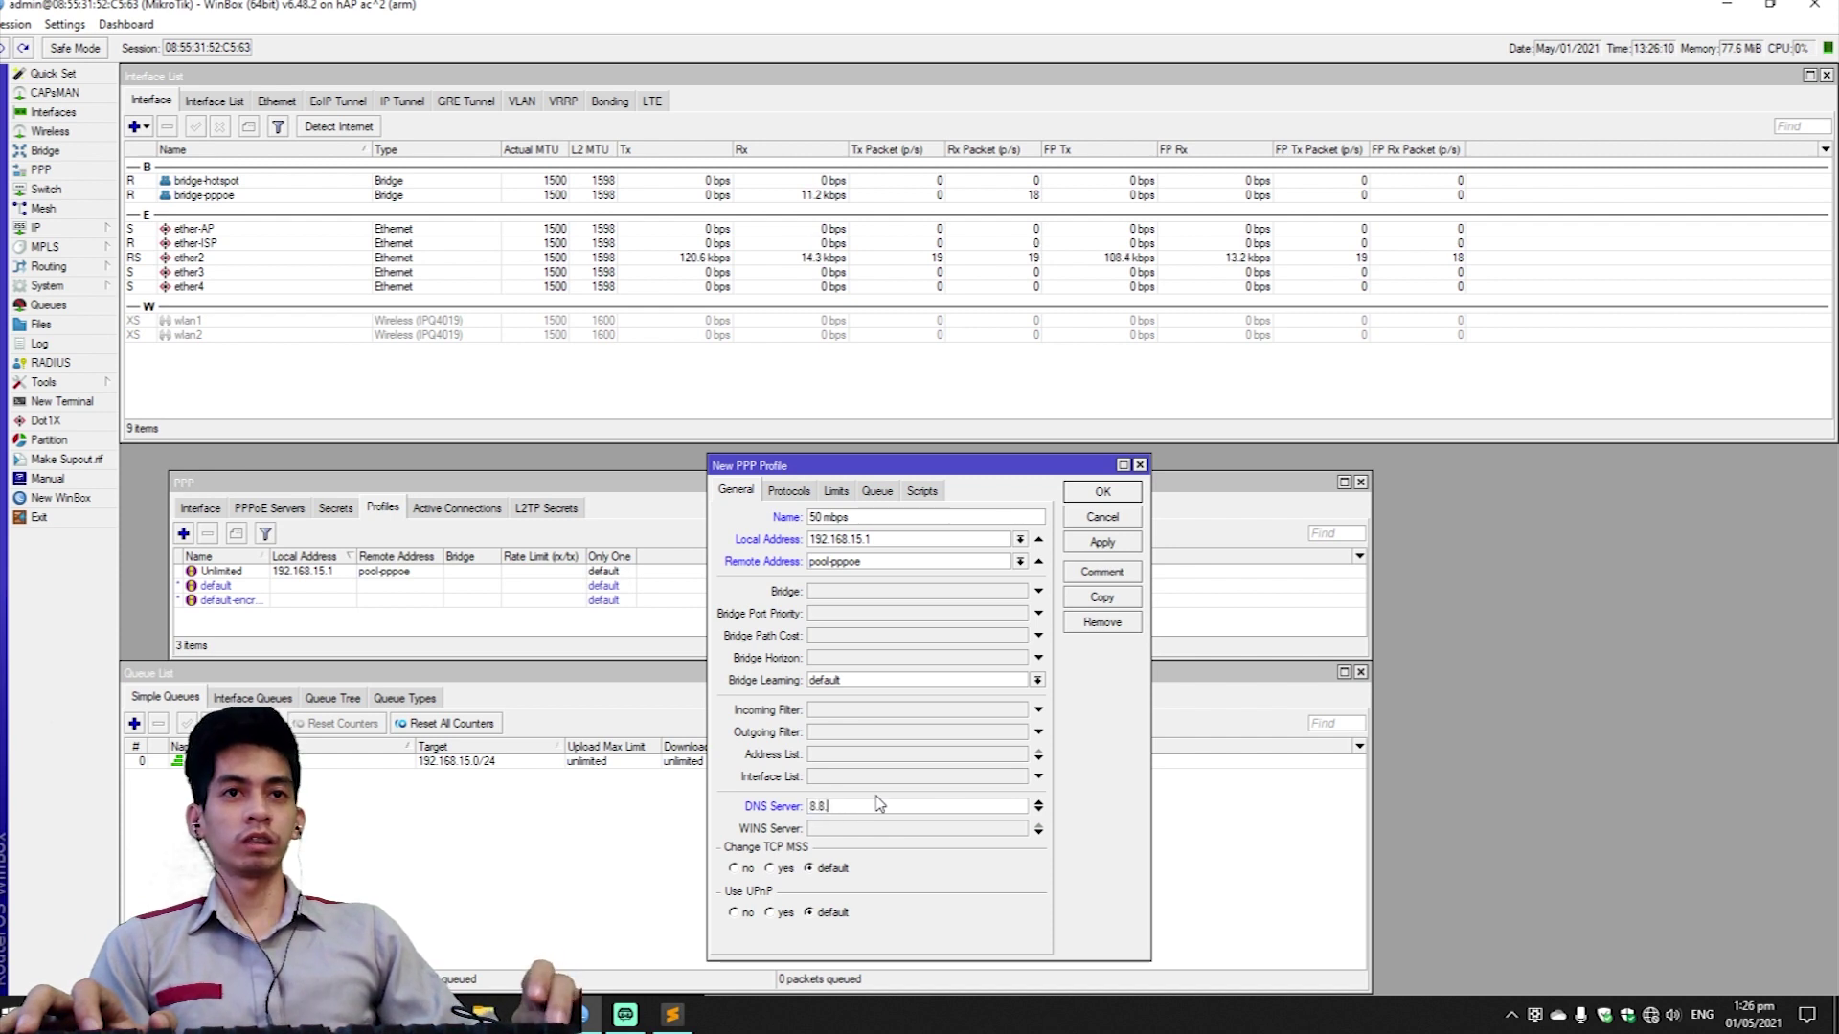
left_click(1038, 810)
type("8.8.4.4")
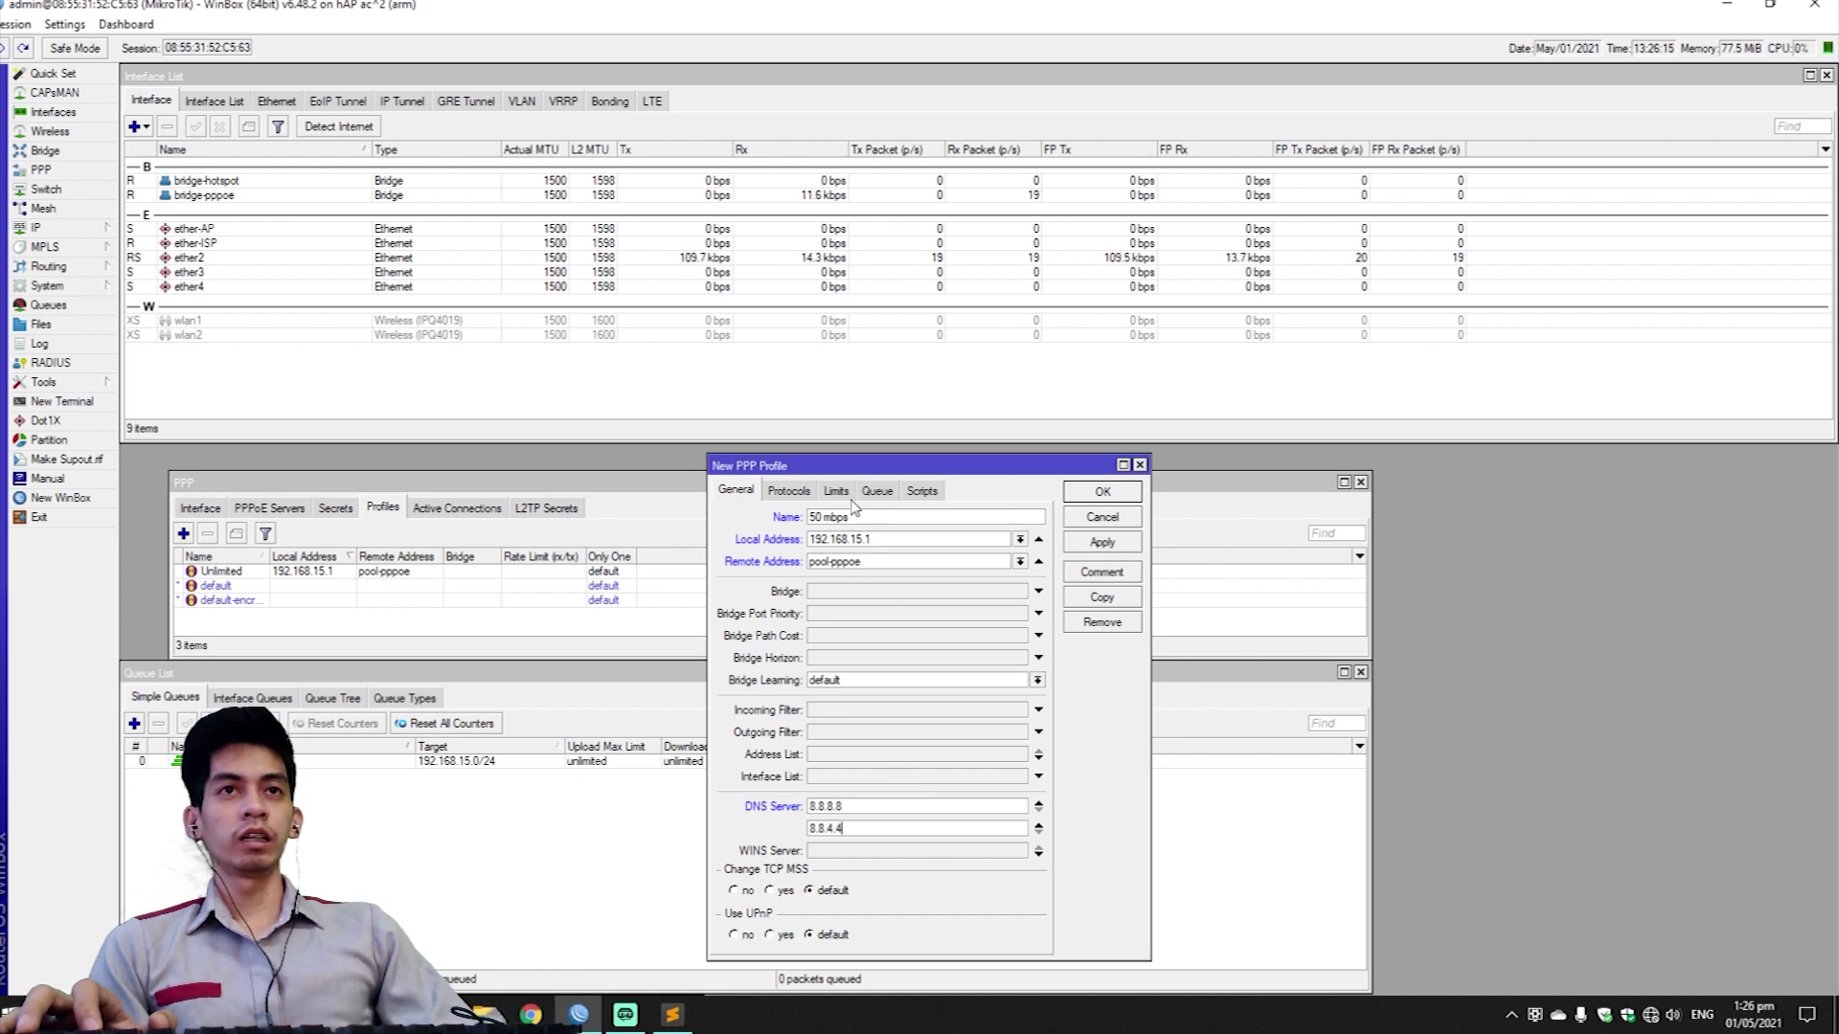
left_click(832, 492)
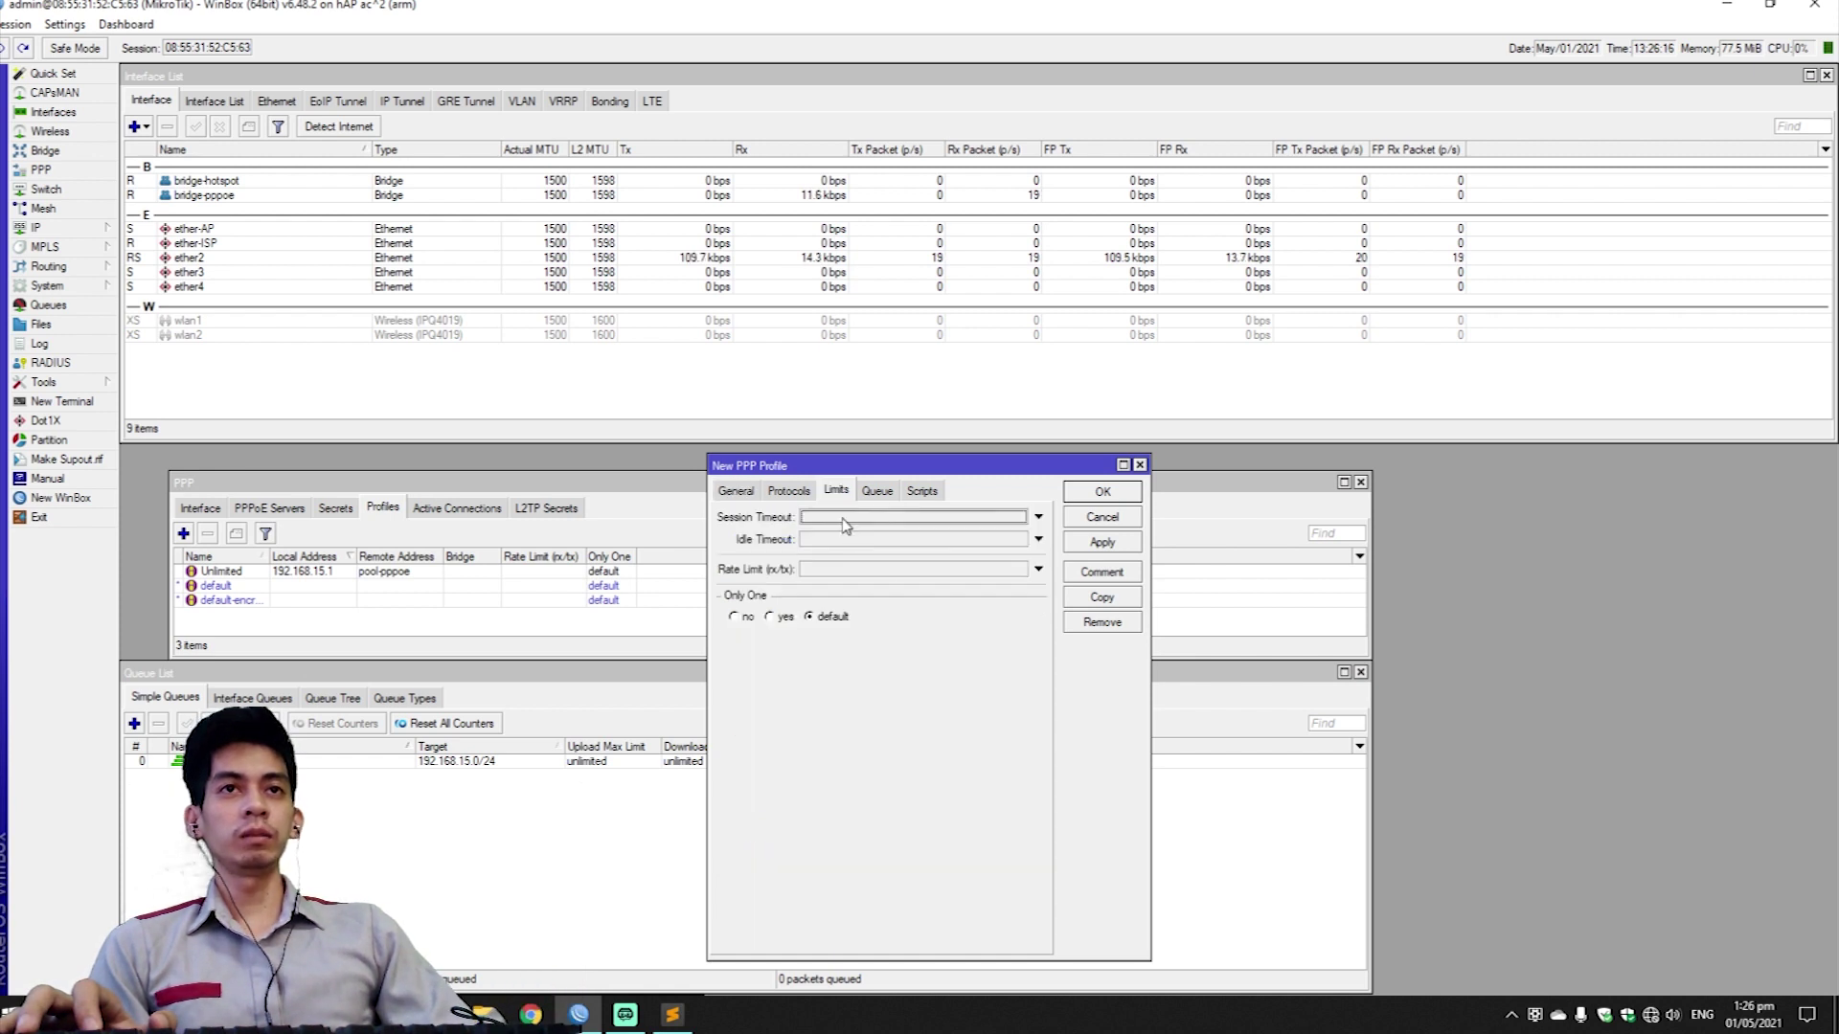
left_click(818, 566)
type("5")
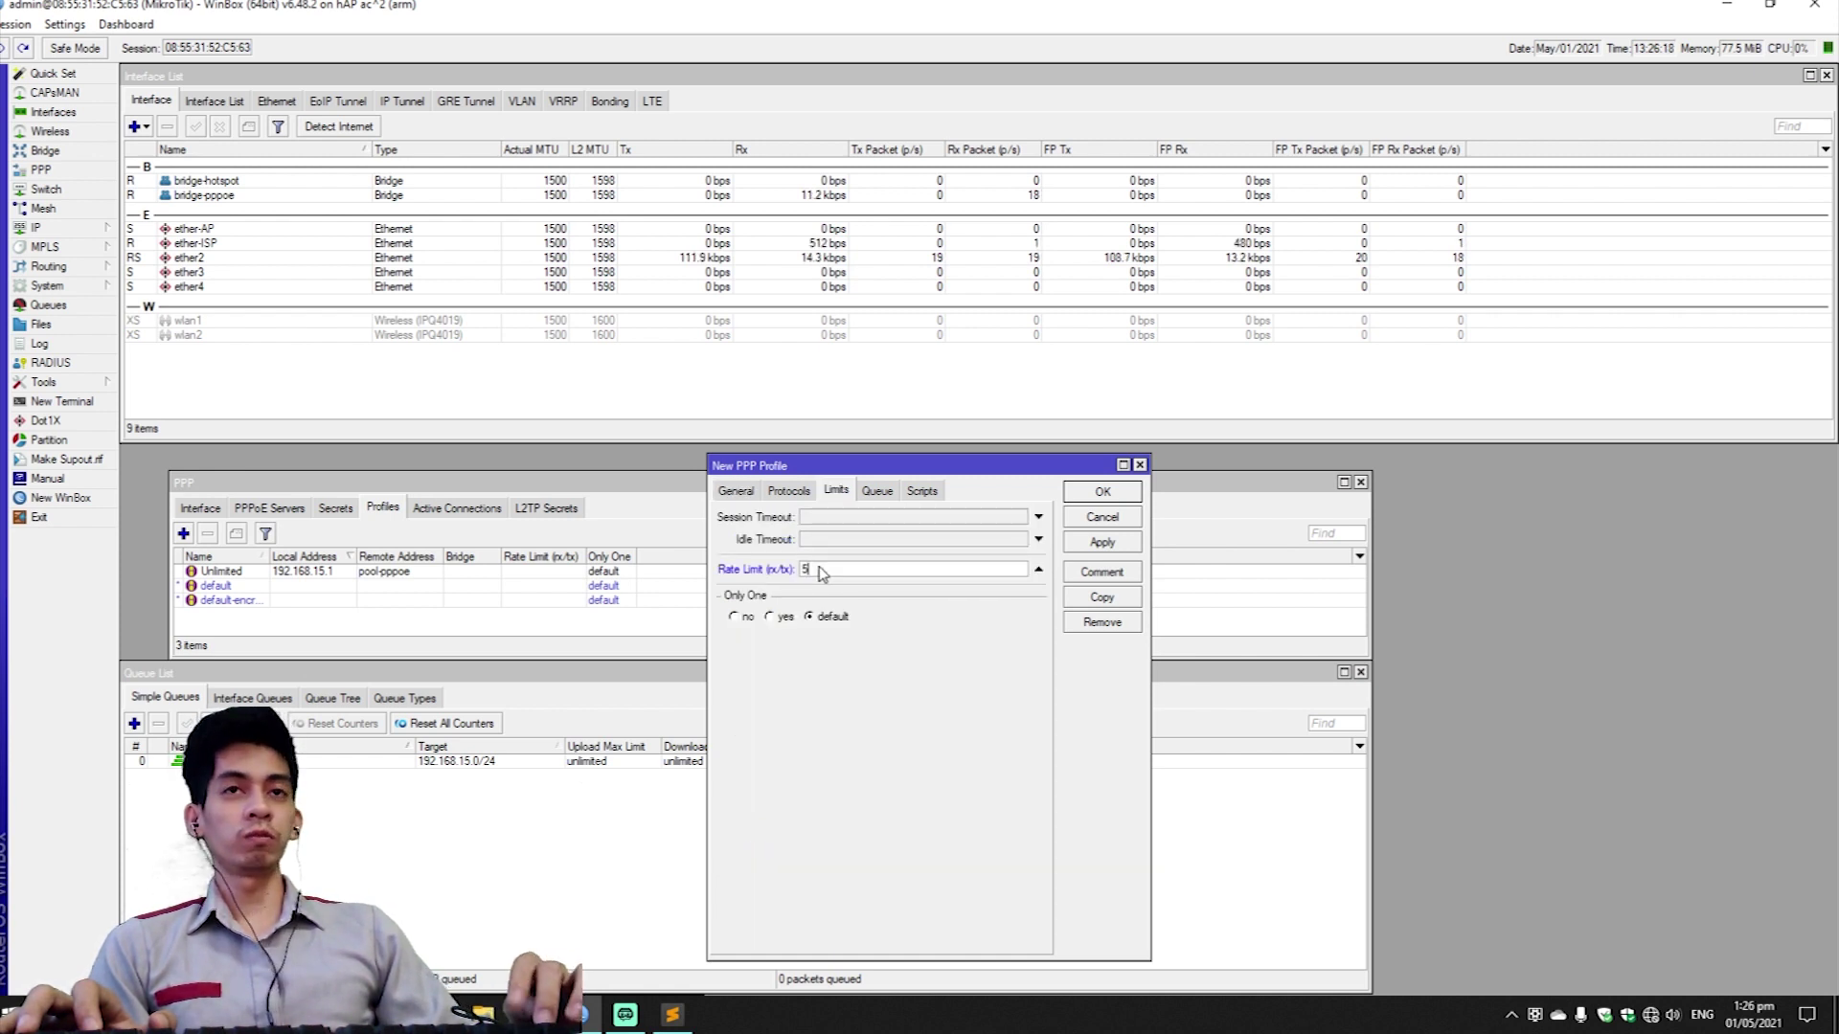
type("0M")
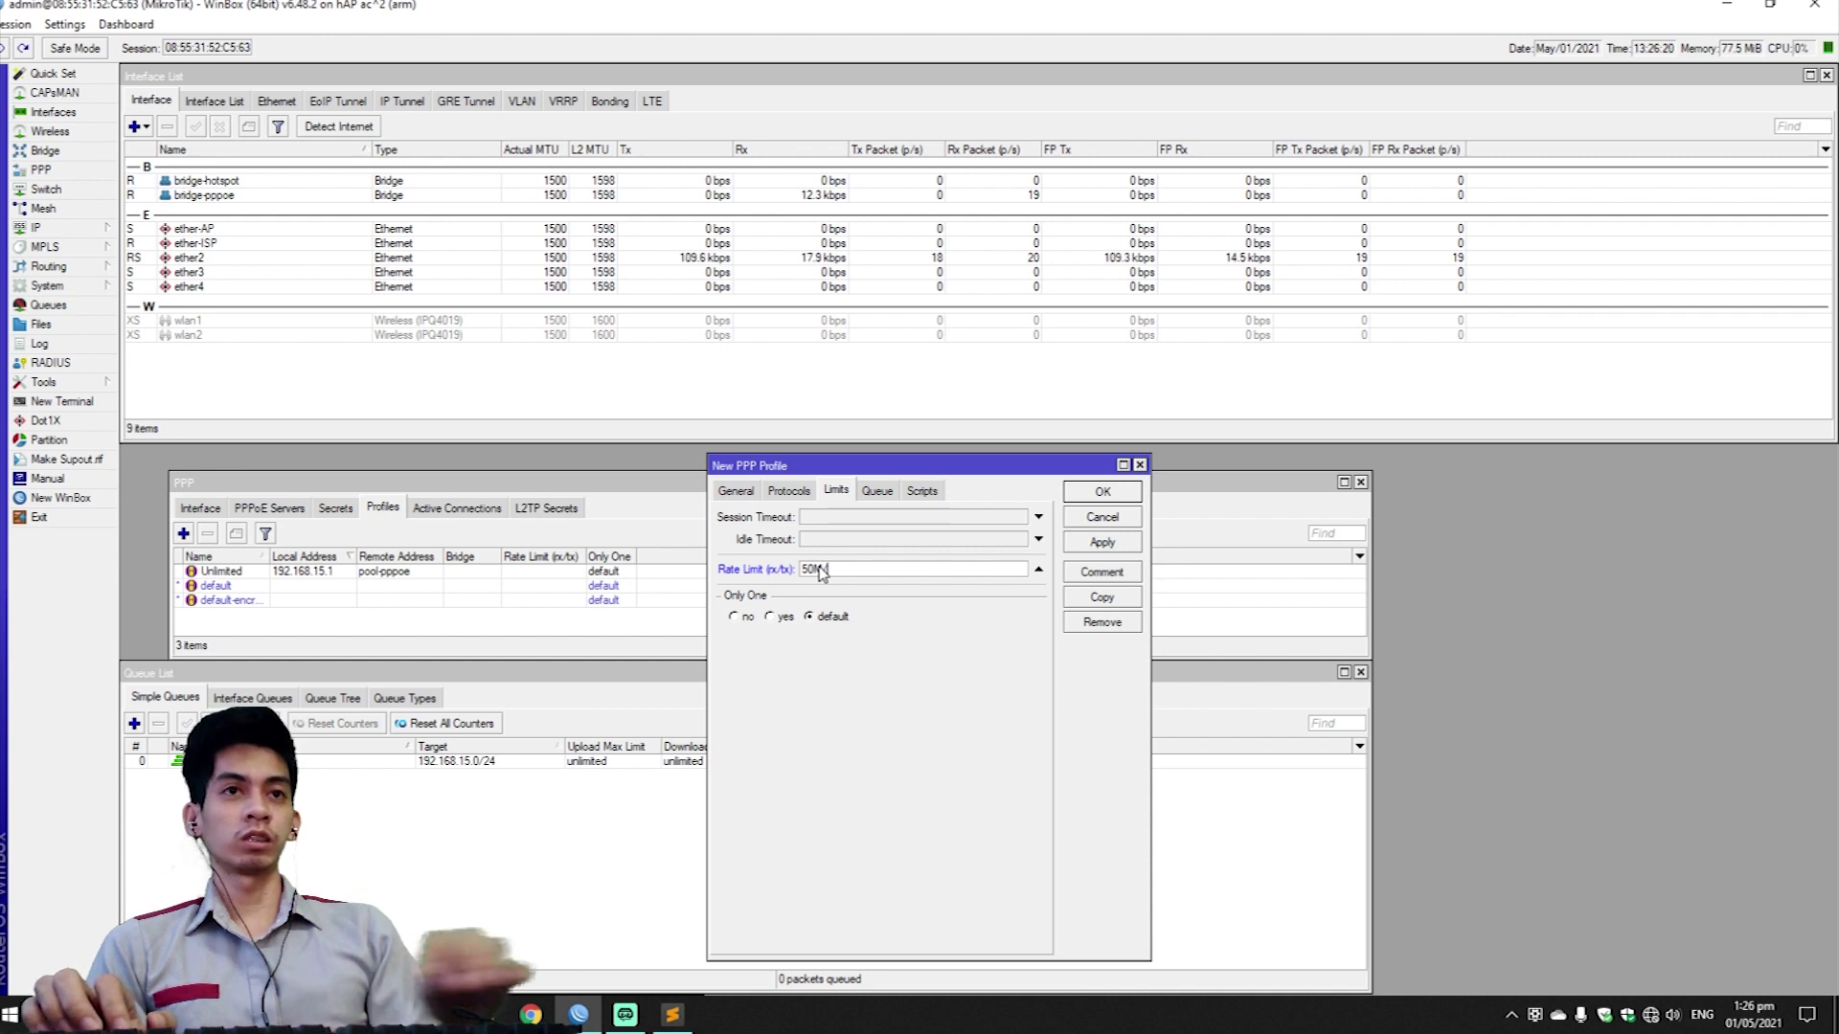
type("/50M")
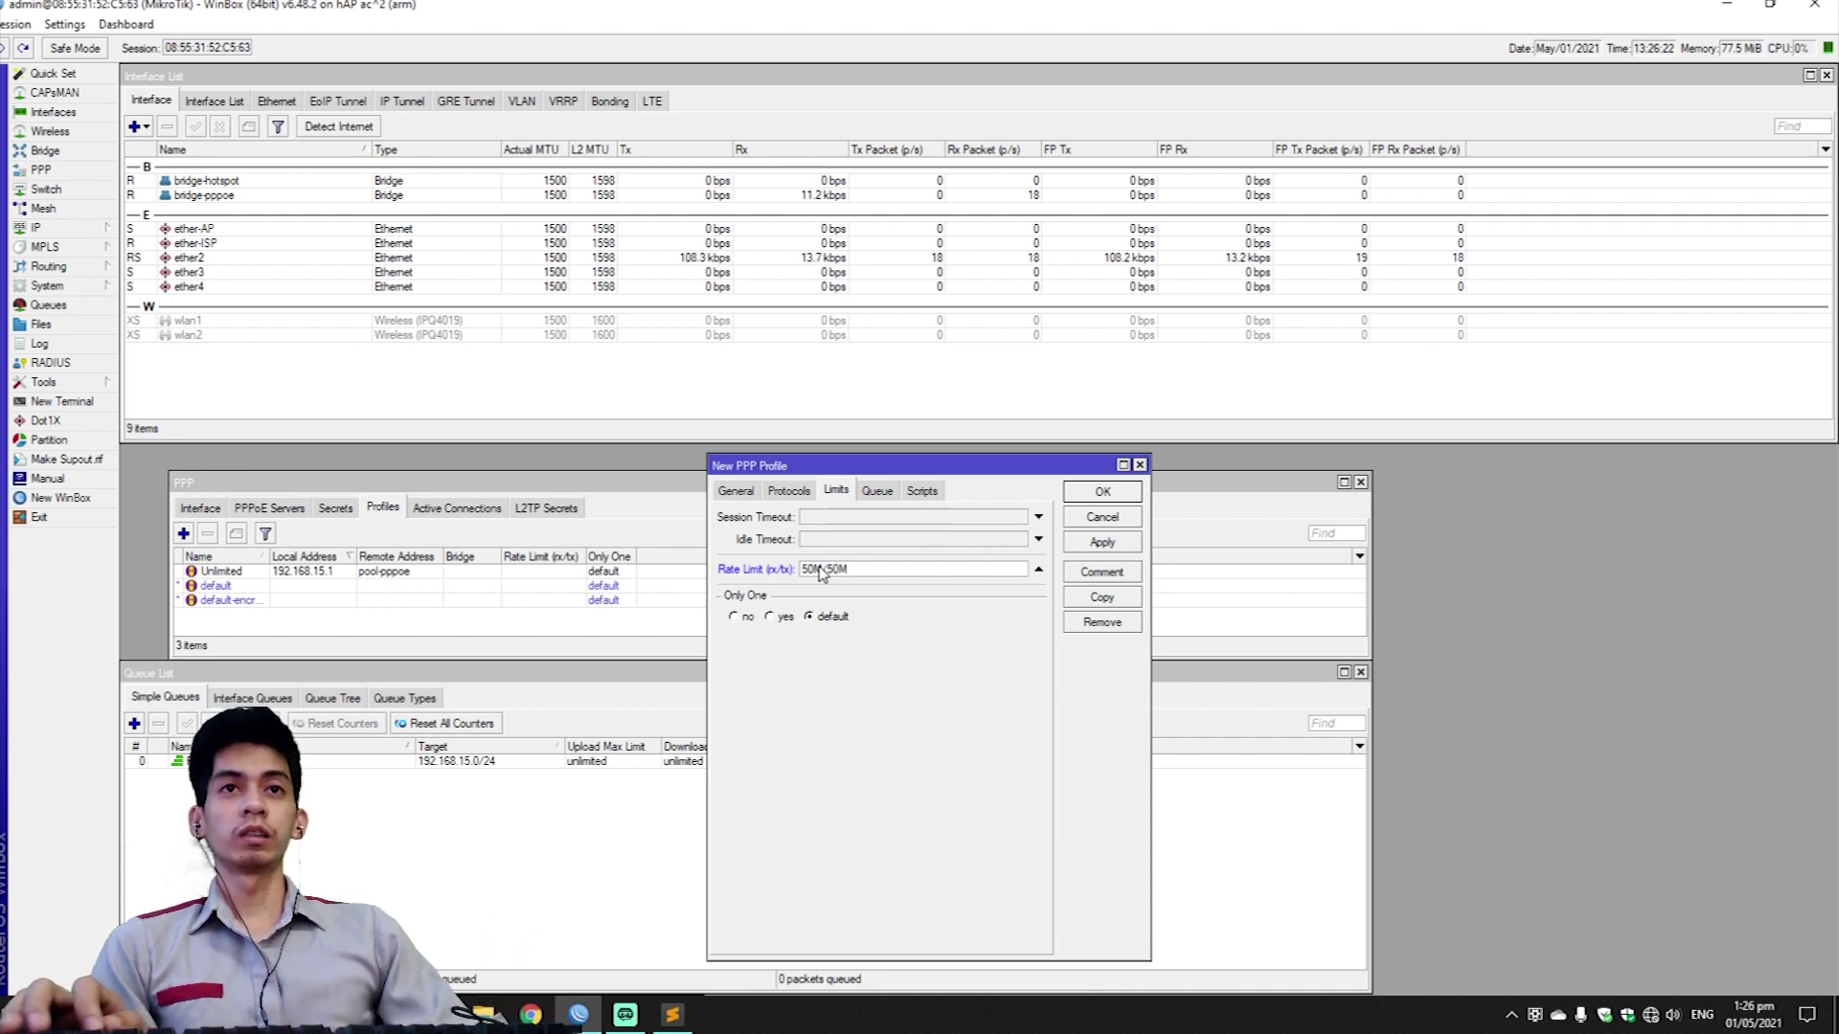
Set the parent queue to PPPoE Connections and save the 50 mbps profile.
left_click(881, 492)
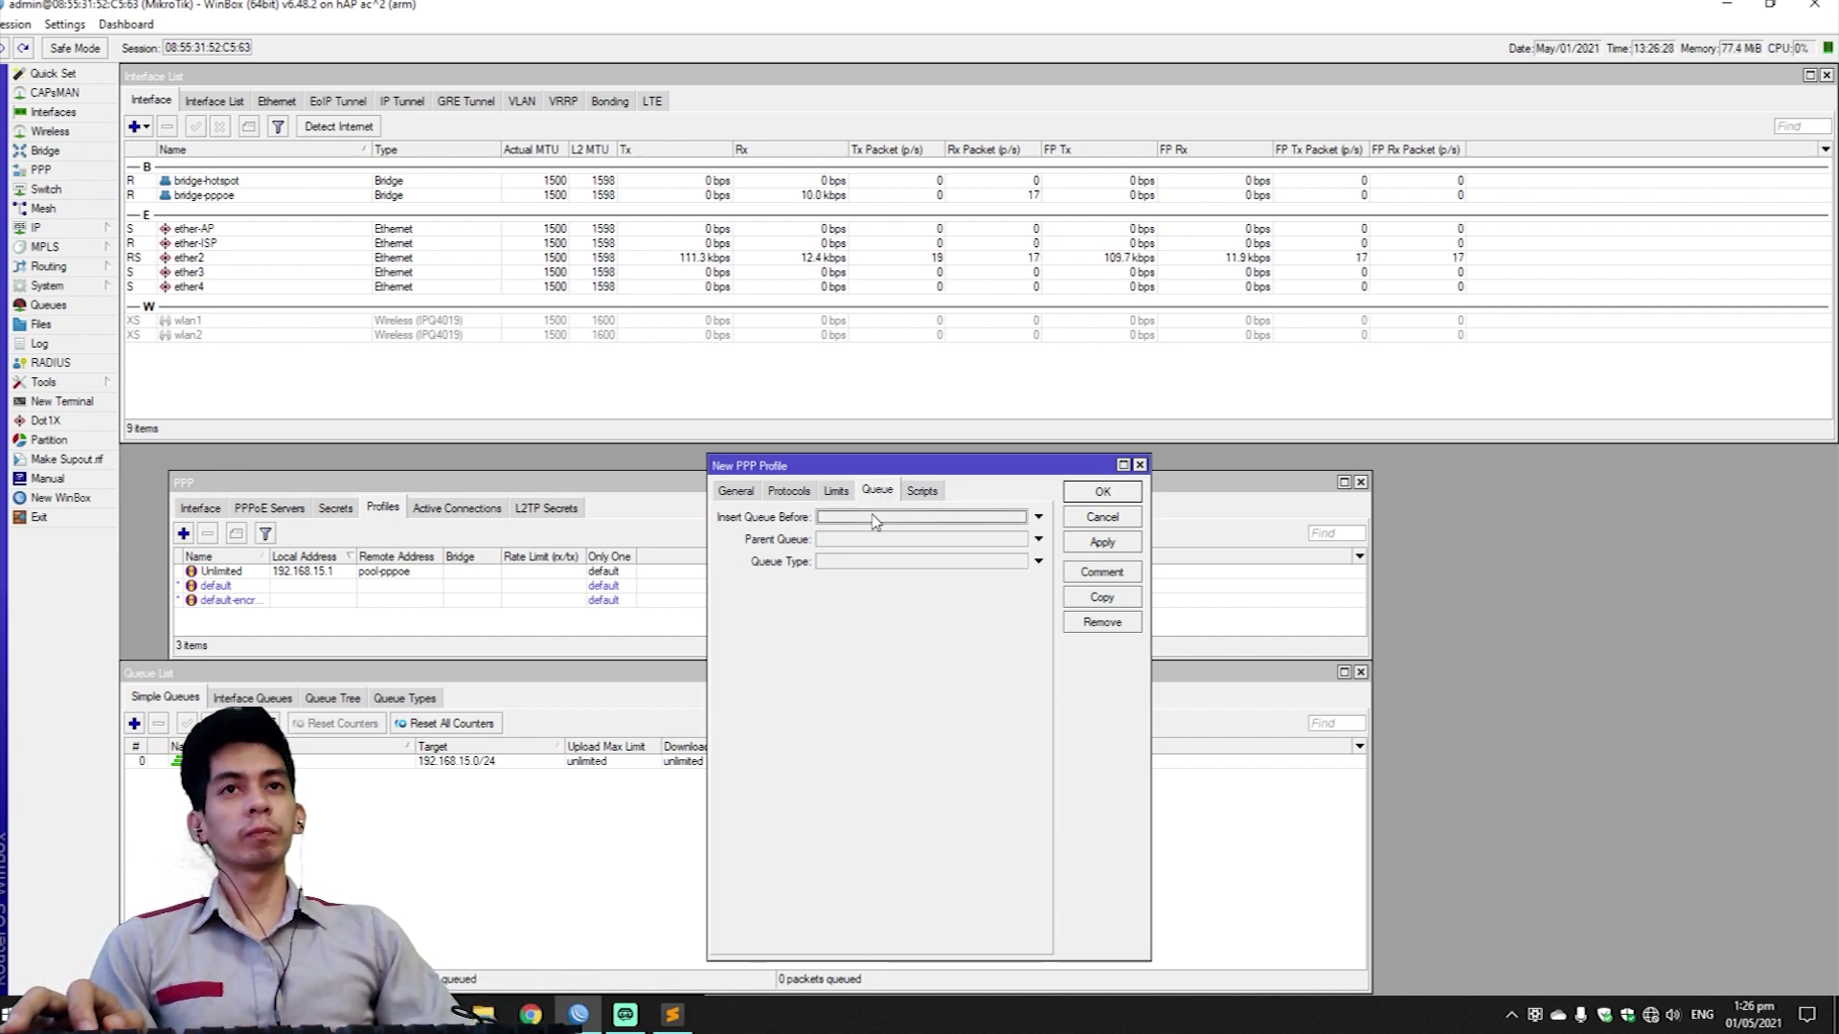
left_click(876, 539)
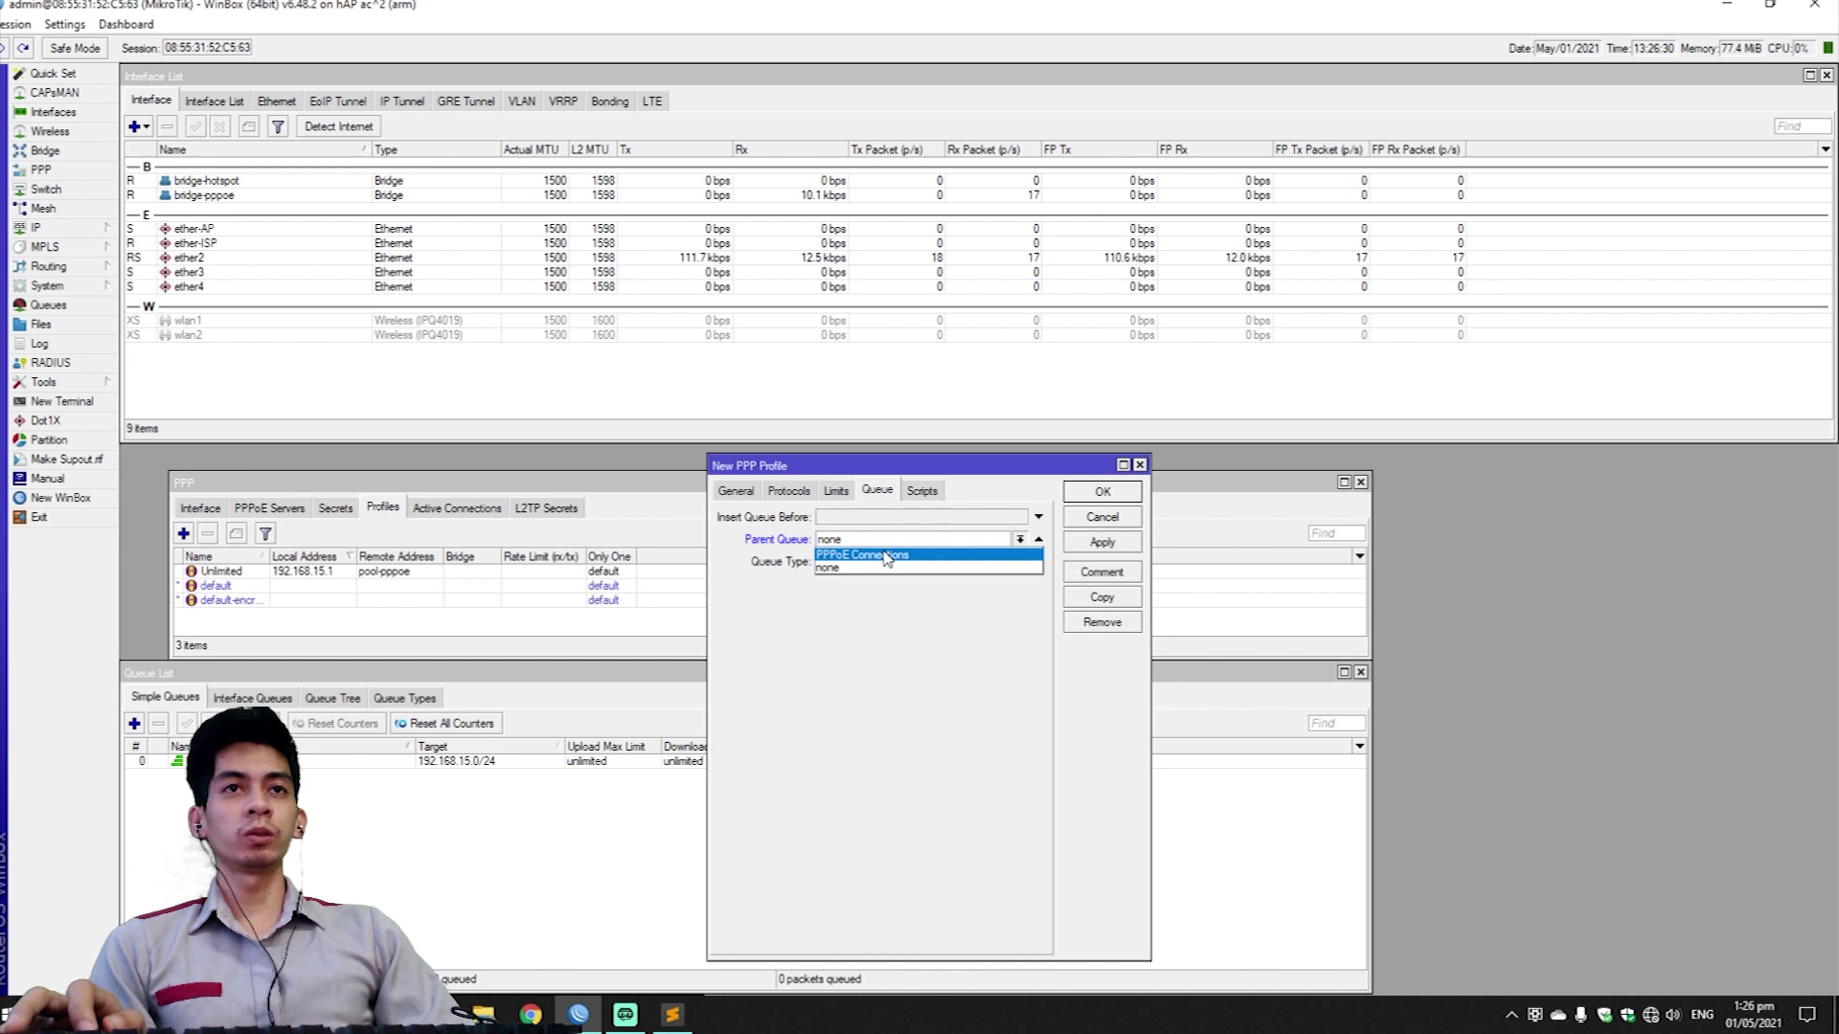
left_click(891, 555)
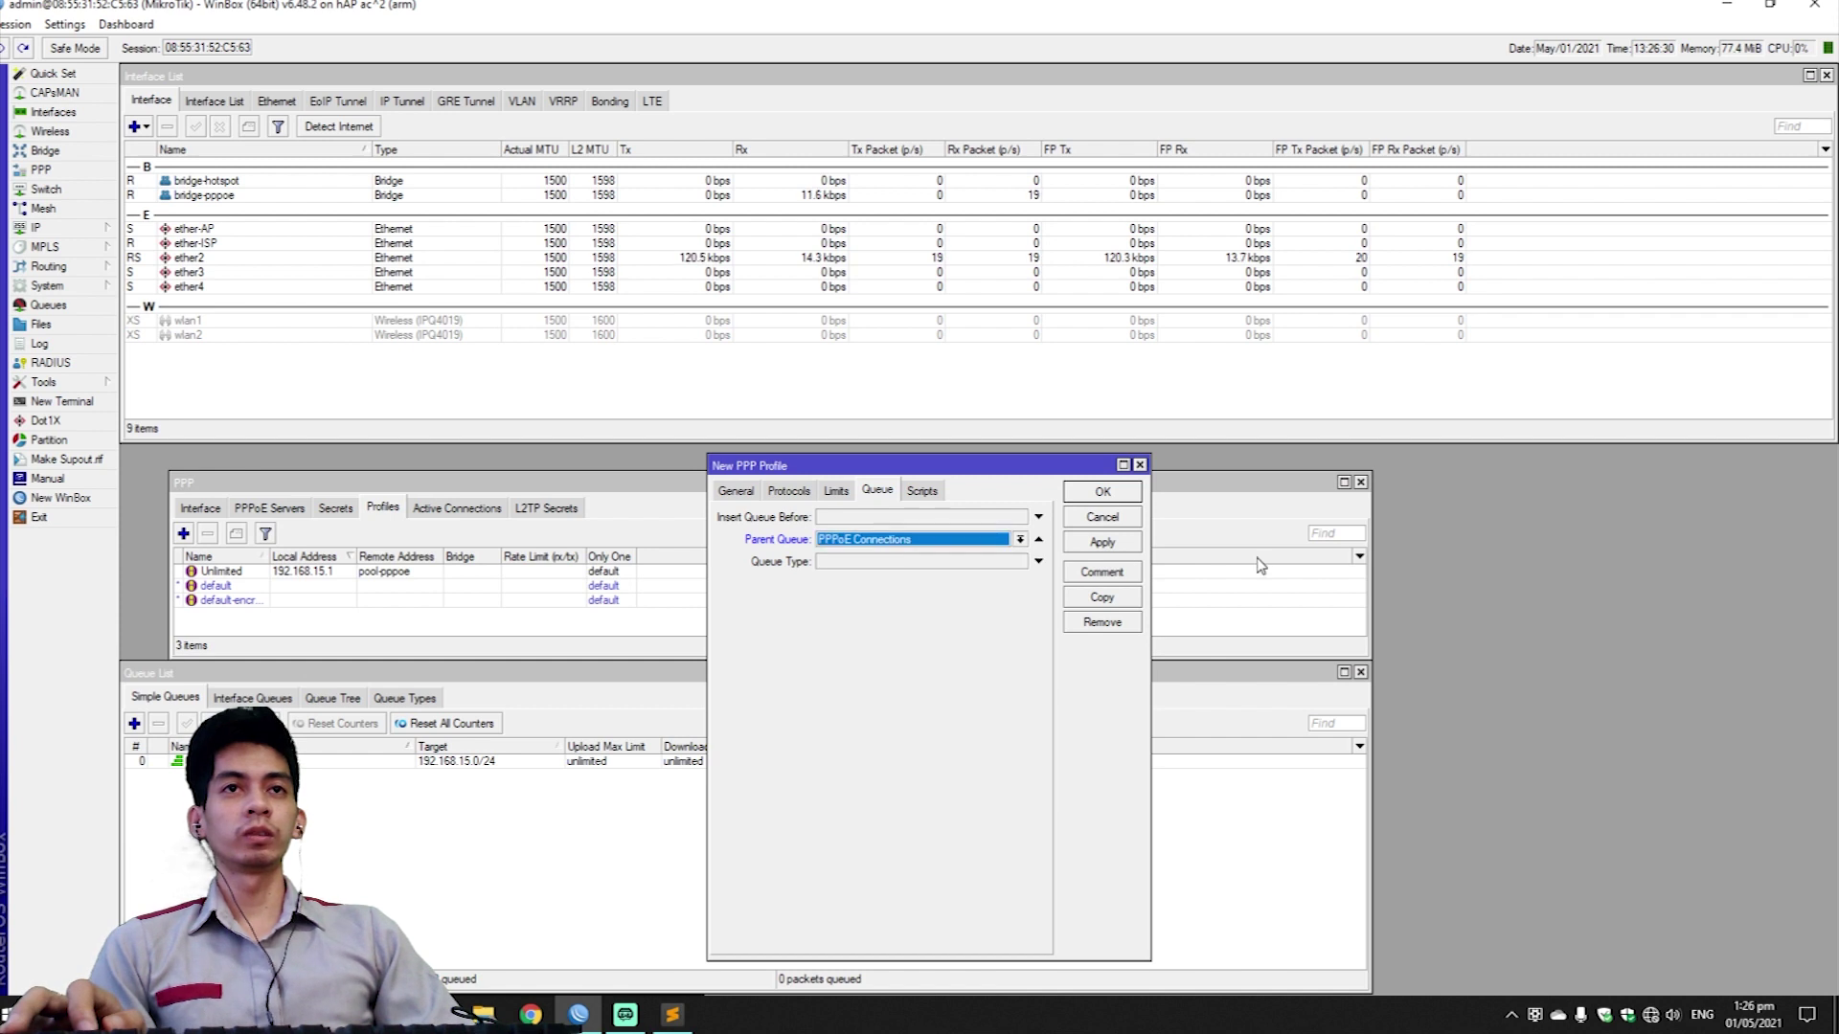
left_click(1111, 542)
left_click(1122, 494)
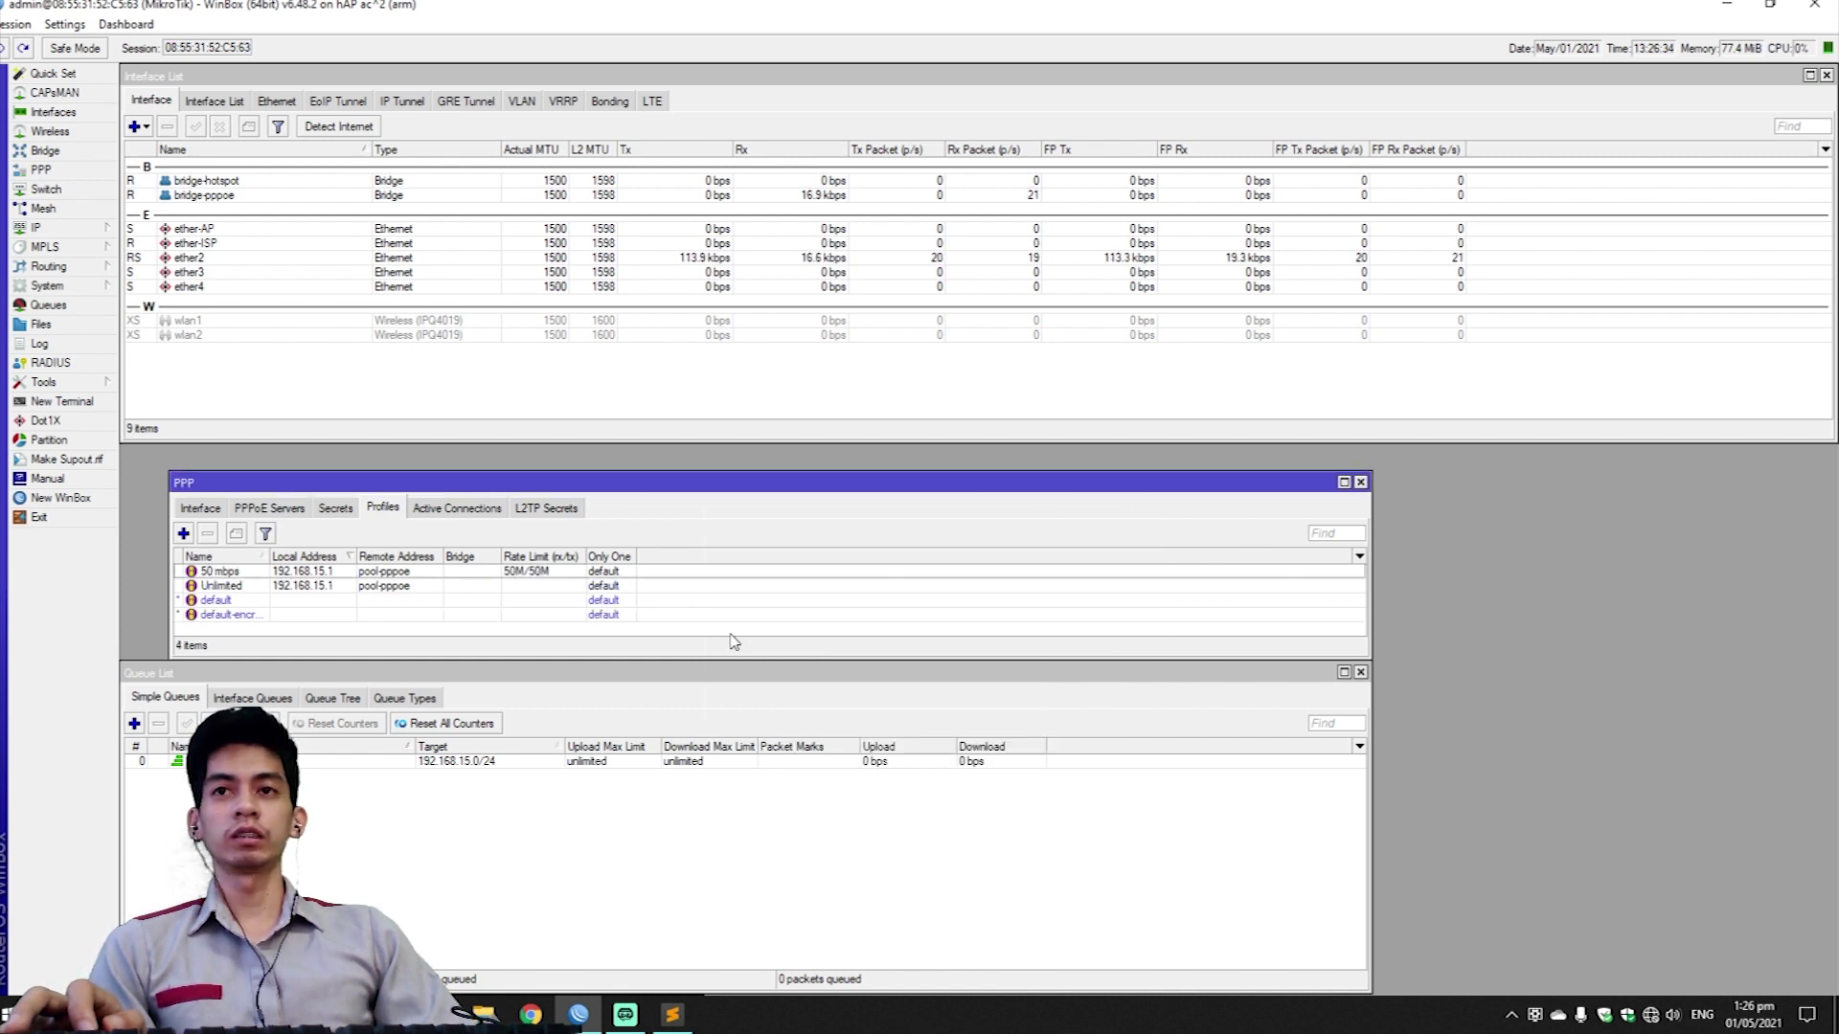
Add PPP secret 'test' with a password, pppoe service and the 50 mbps profile.
left_click(341, 510)
left_click(183, 534)
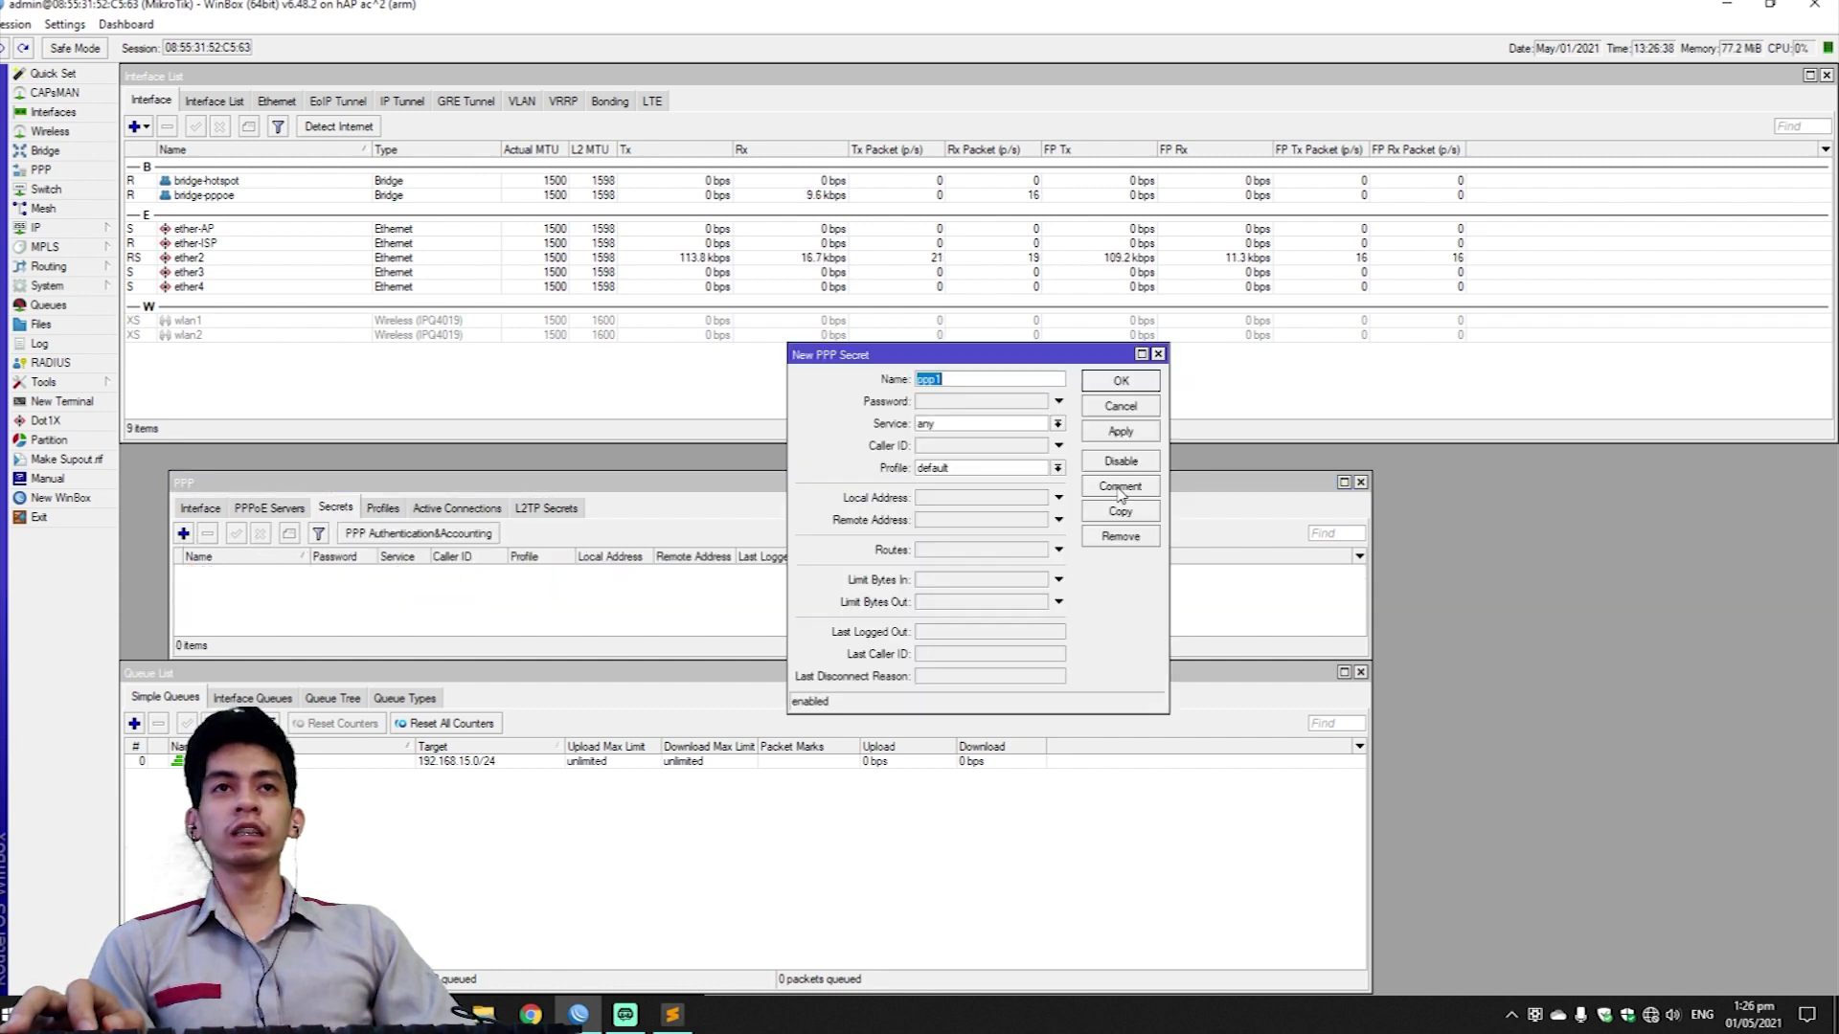
type("test")
left_click(945, 400)
type("test")
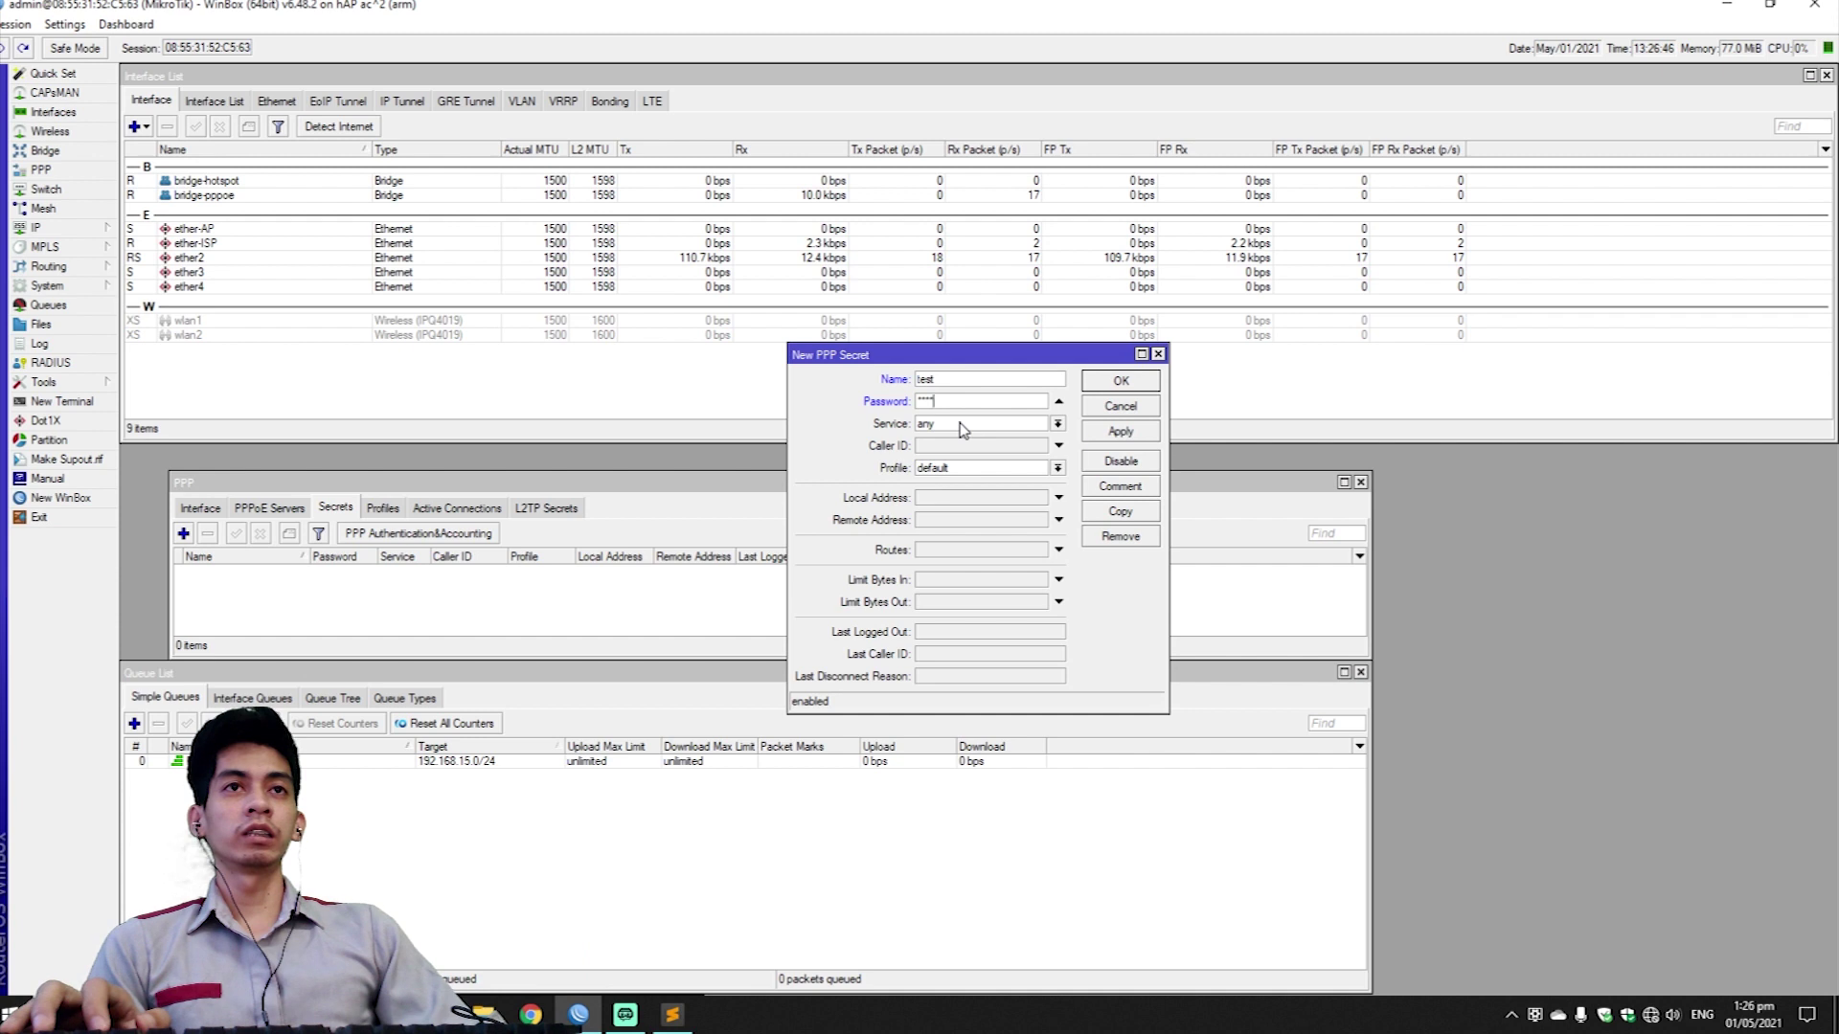
left_click(961, 426)
left_click(946, 490)
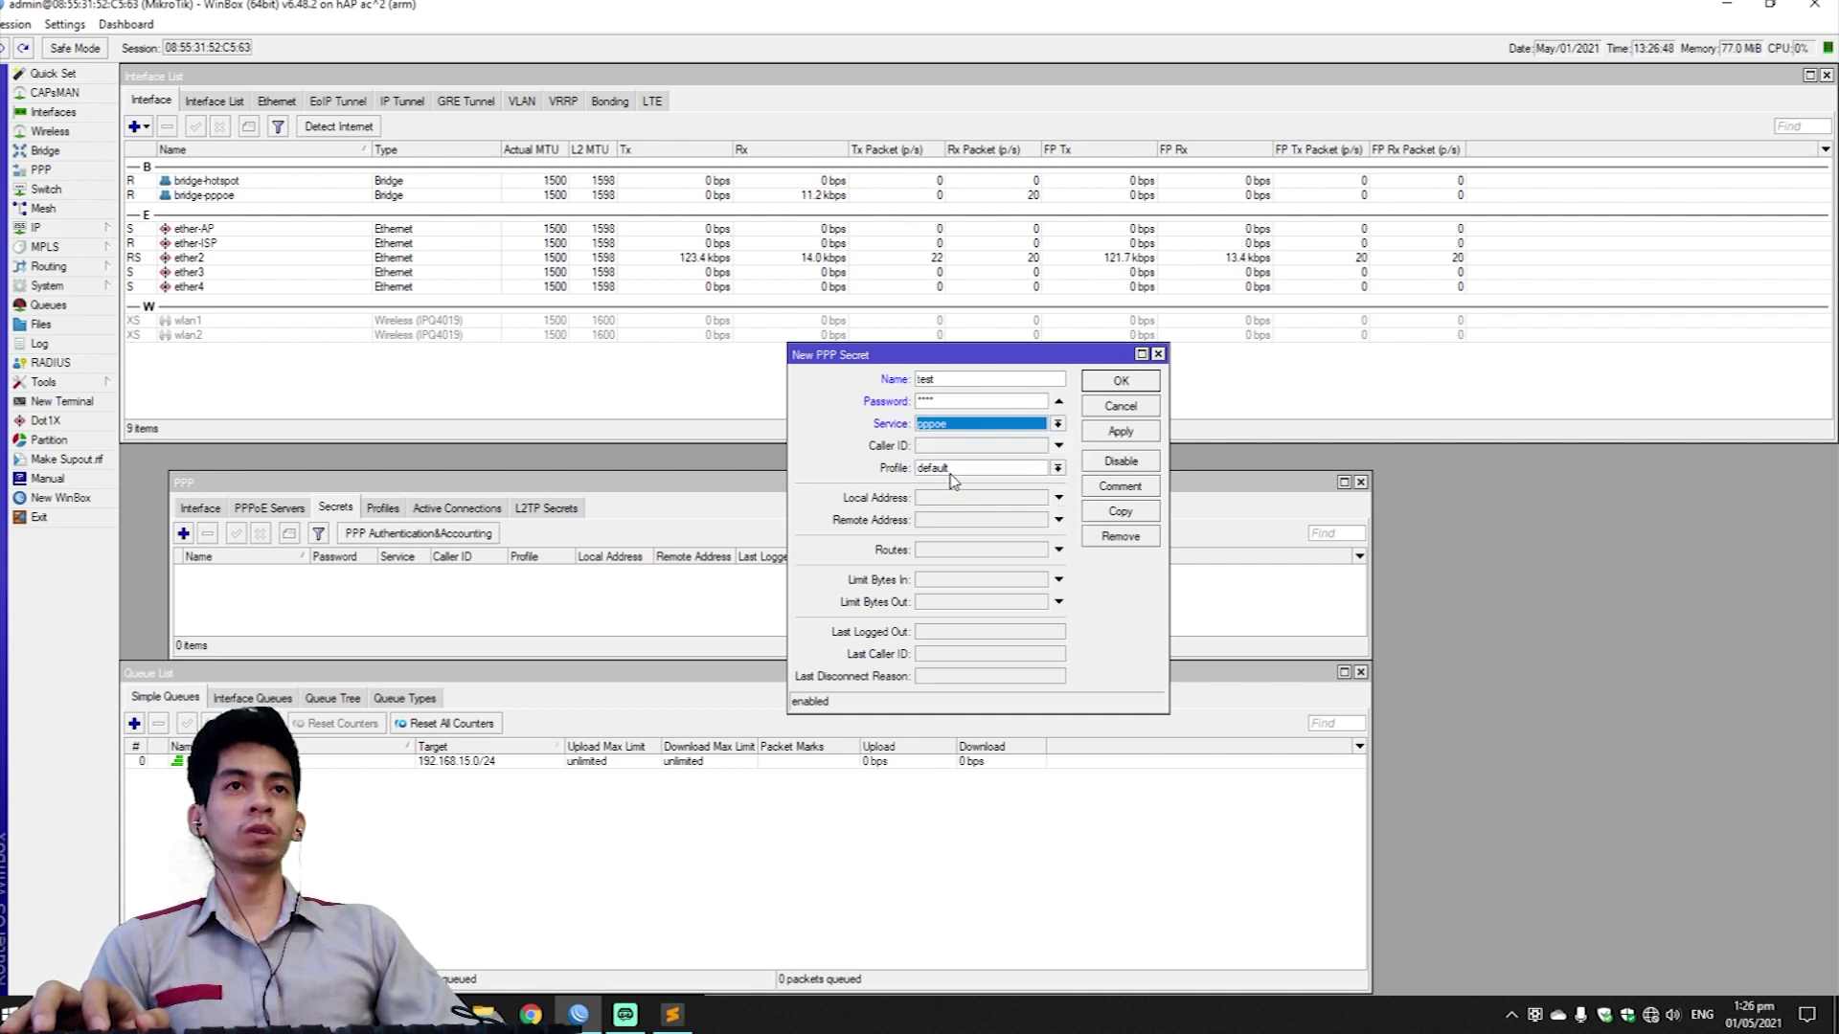
left_click(986, 469)
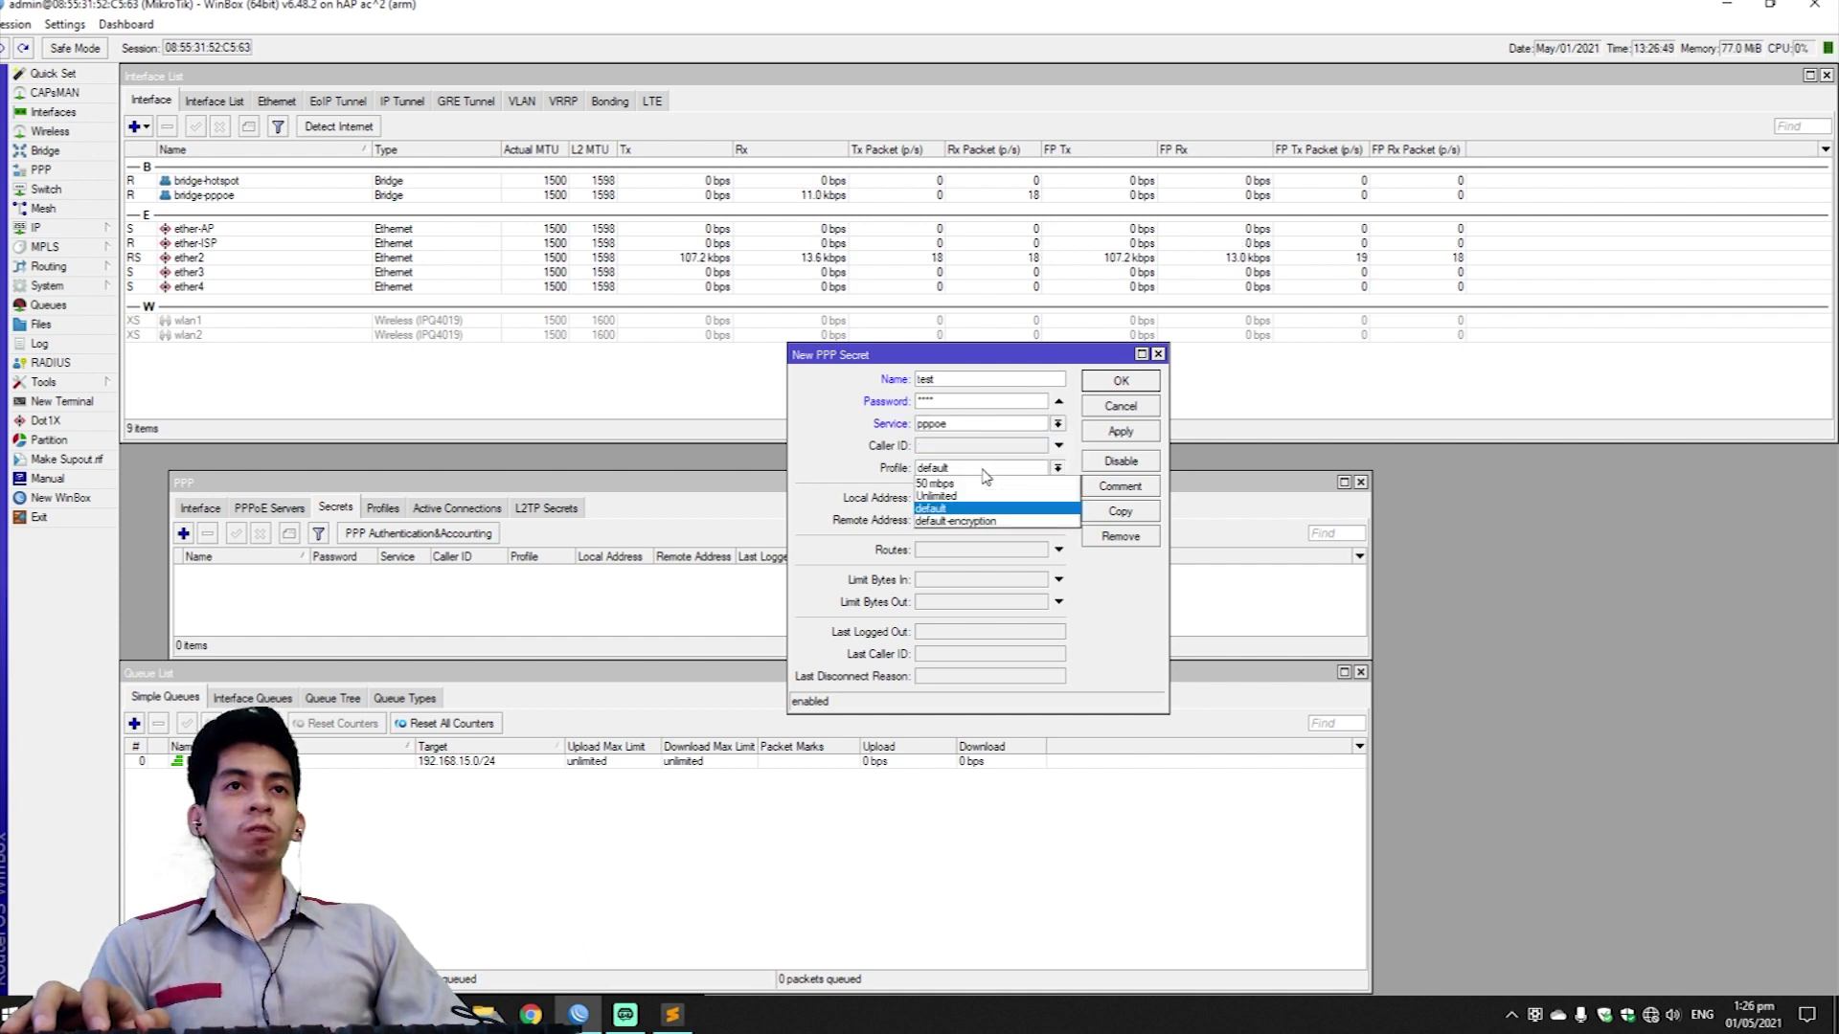
left_click(980, 485)
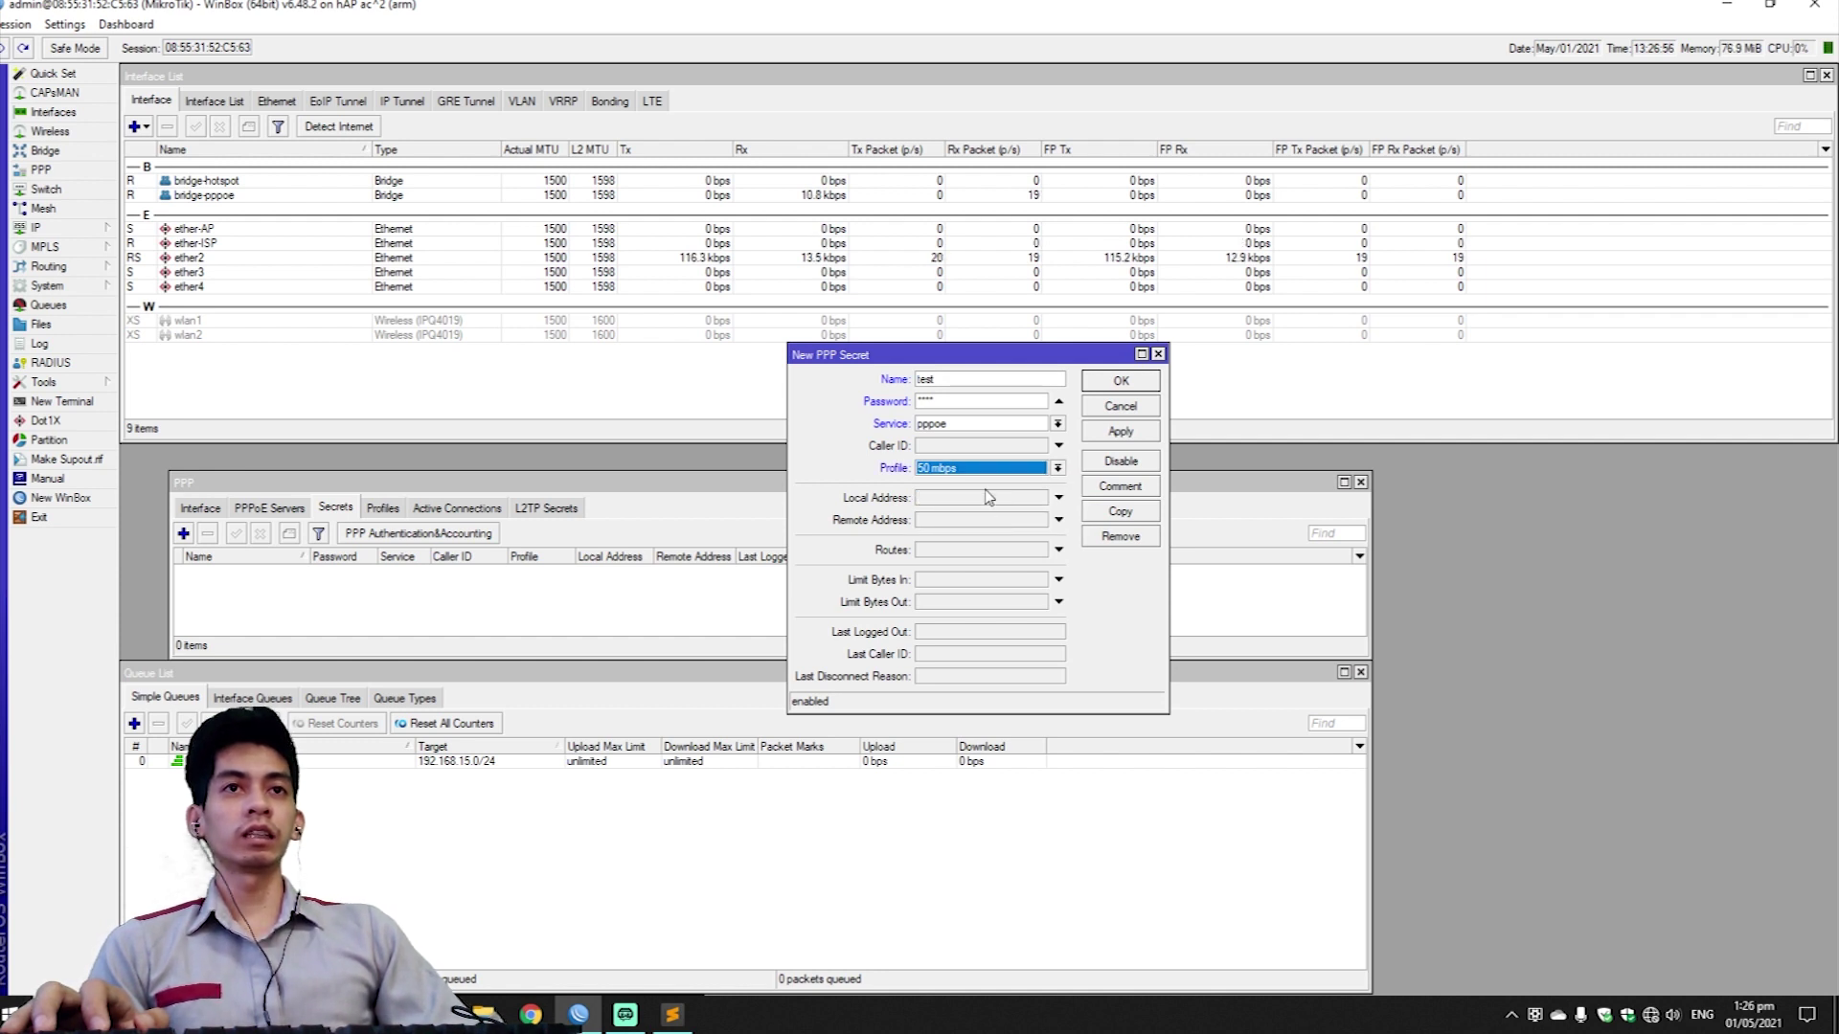
left_click(1119, 431)
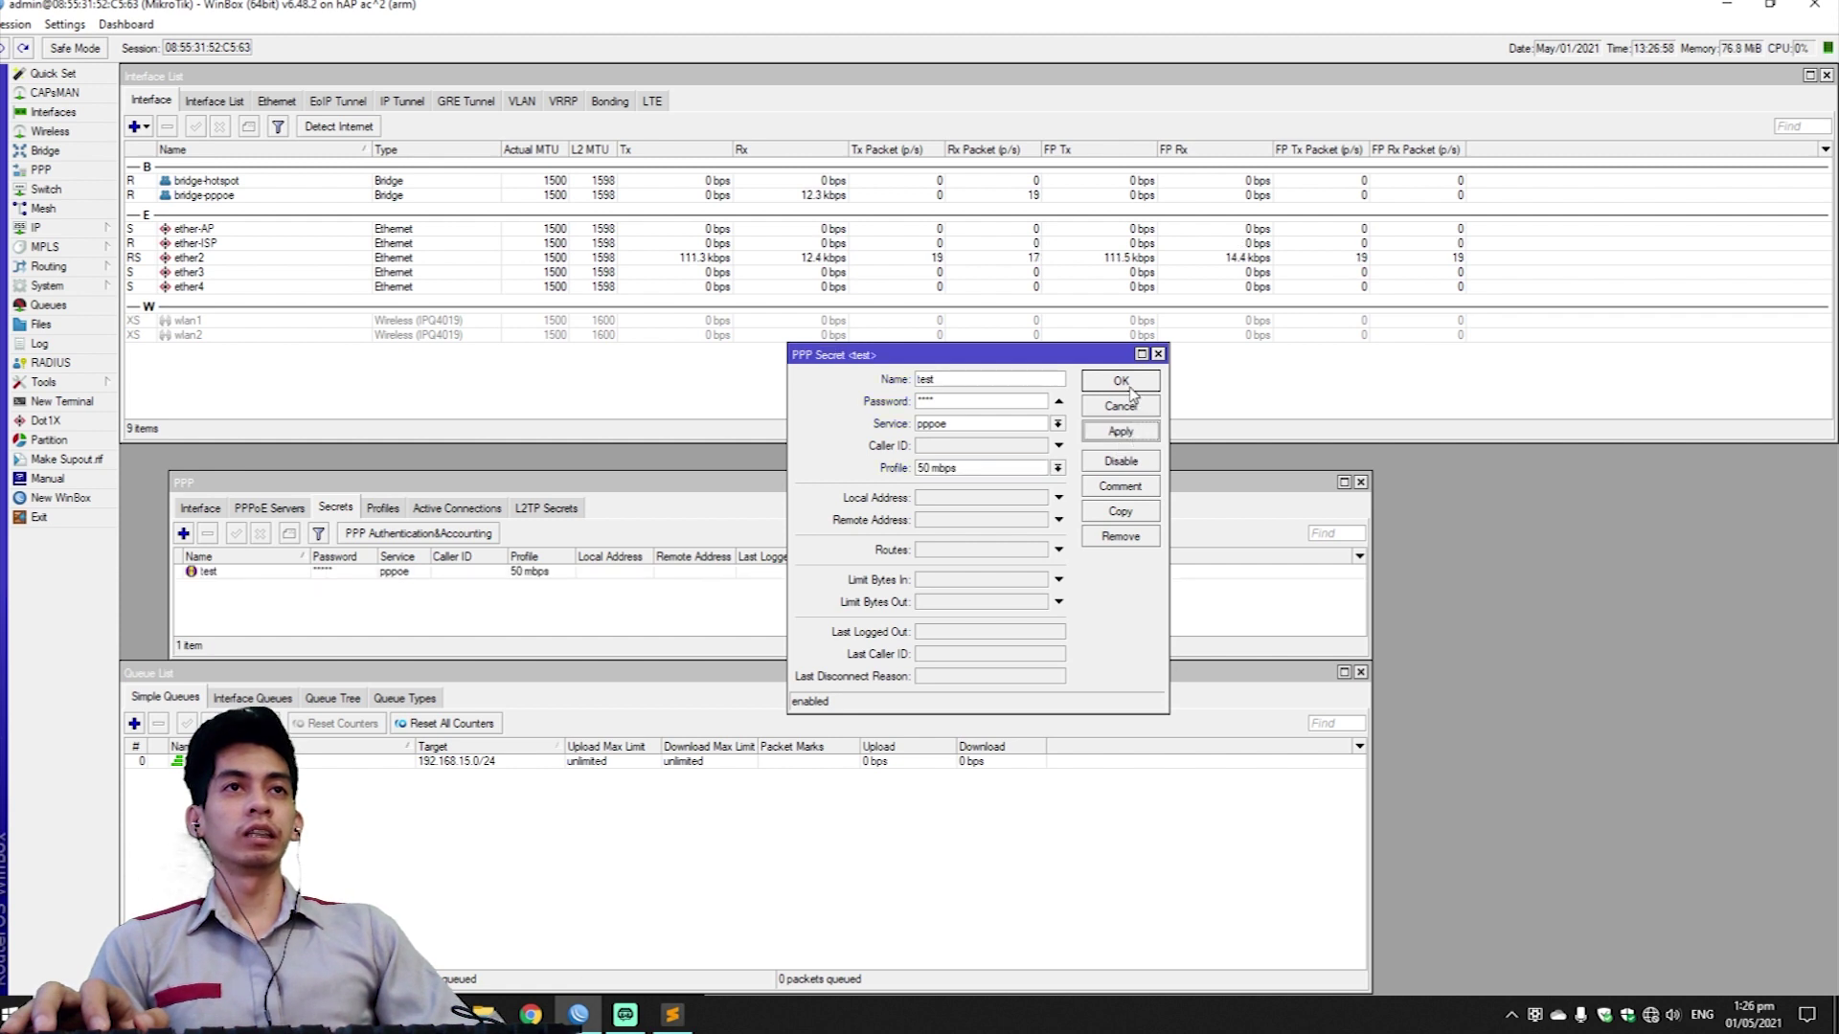
left_click(1120, 382)
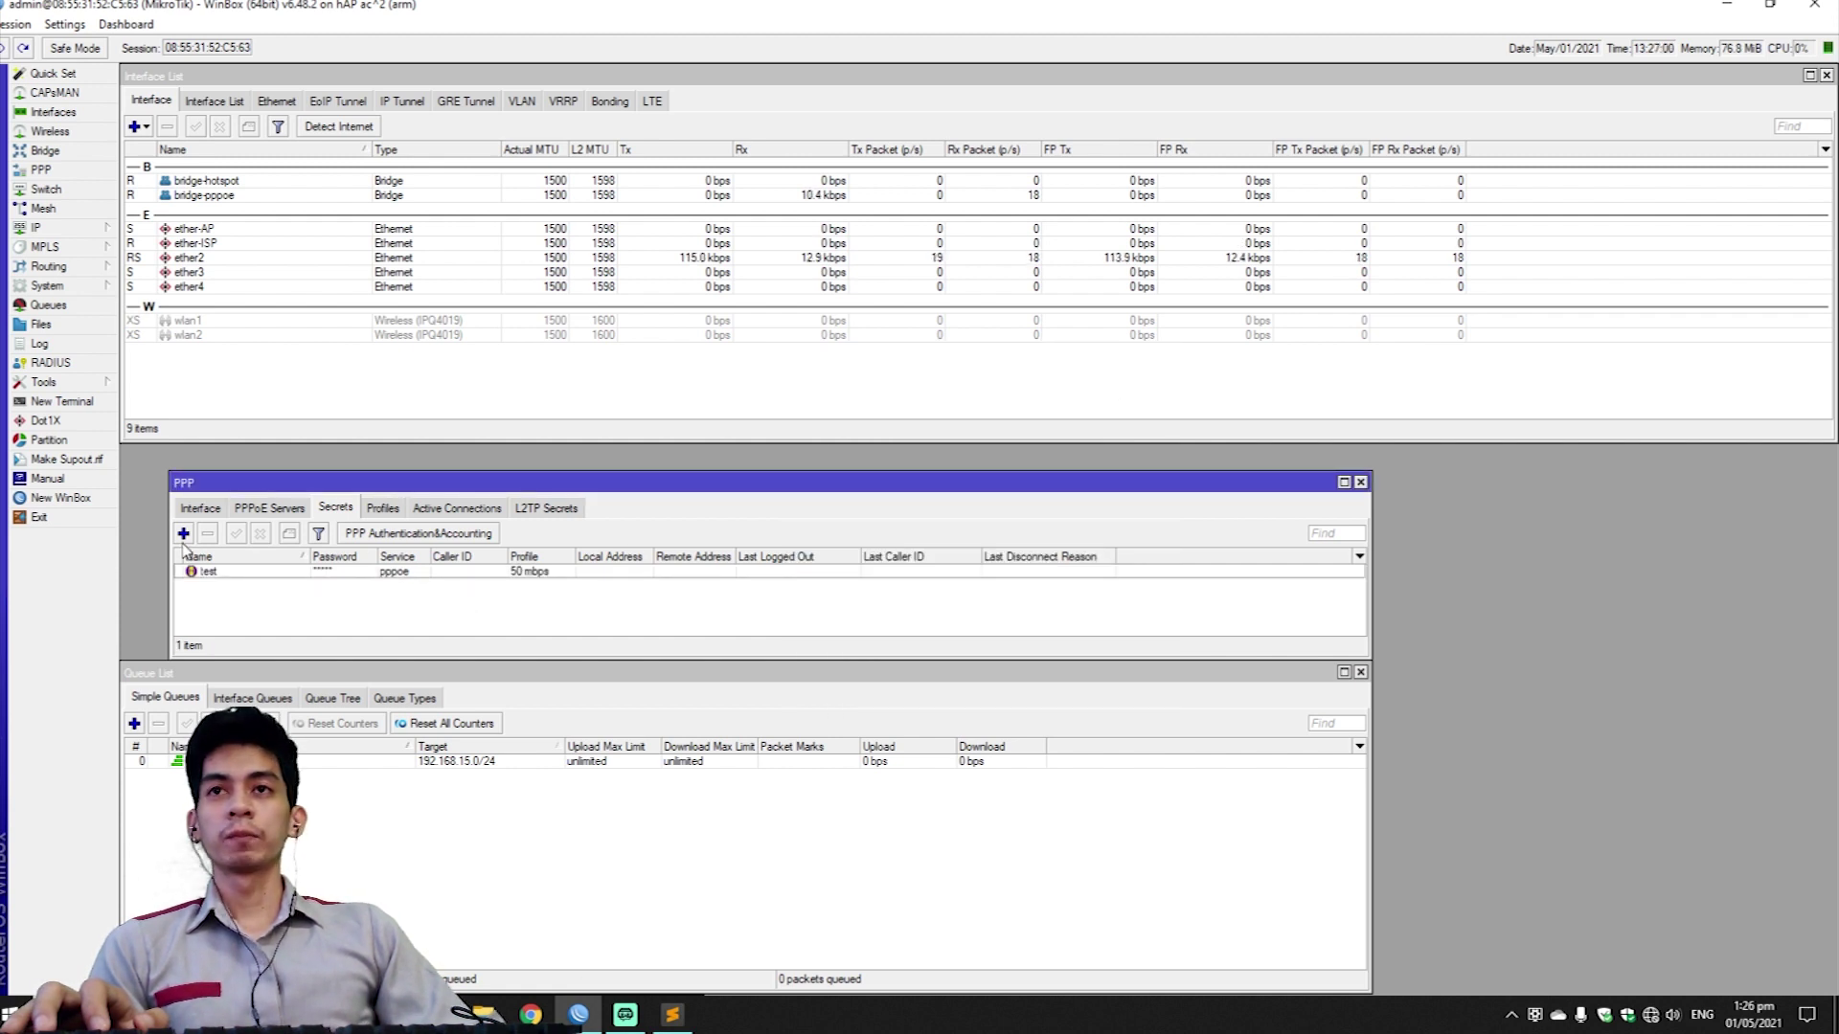
Add a secret with the second user's name and a long password, pppoe service, Unlimited profile.
left_click(183, 534)
type("Vince")
left_click(939, 406)
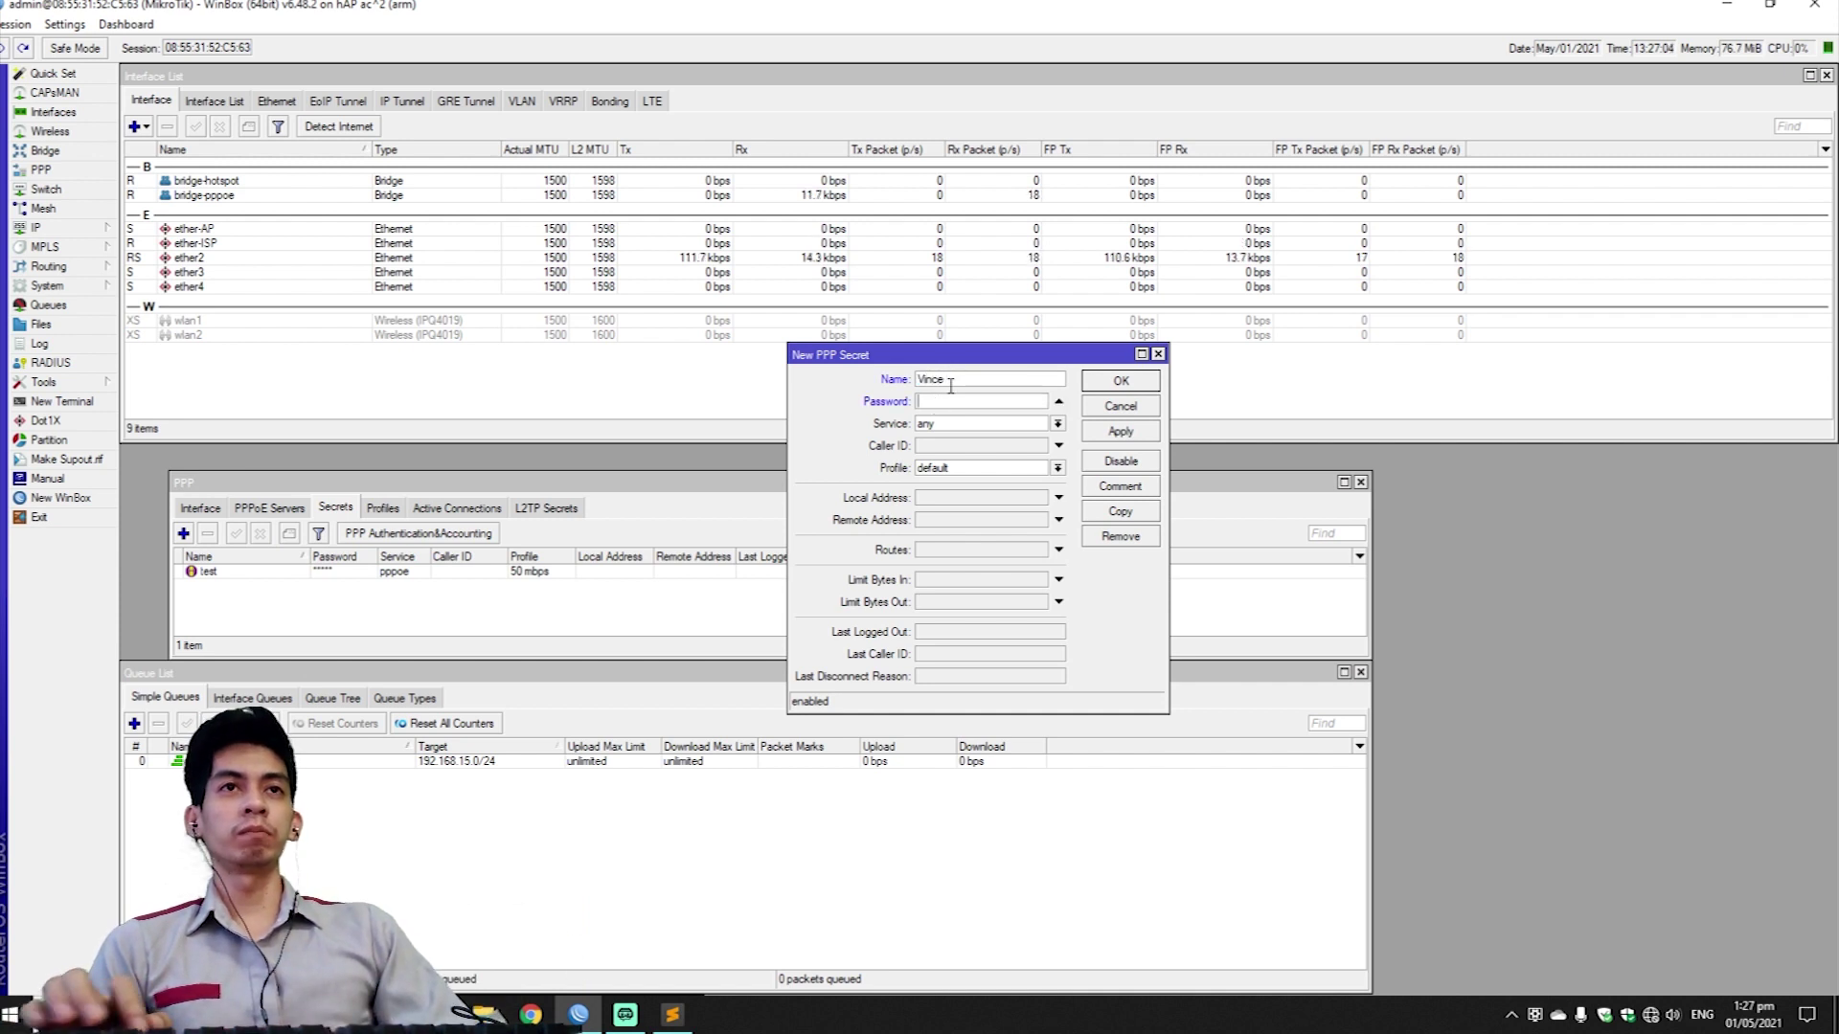
type("123456789")
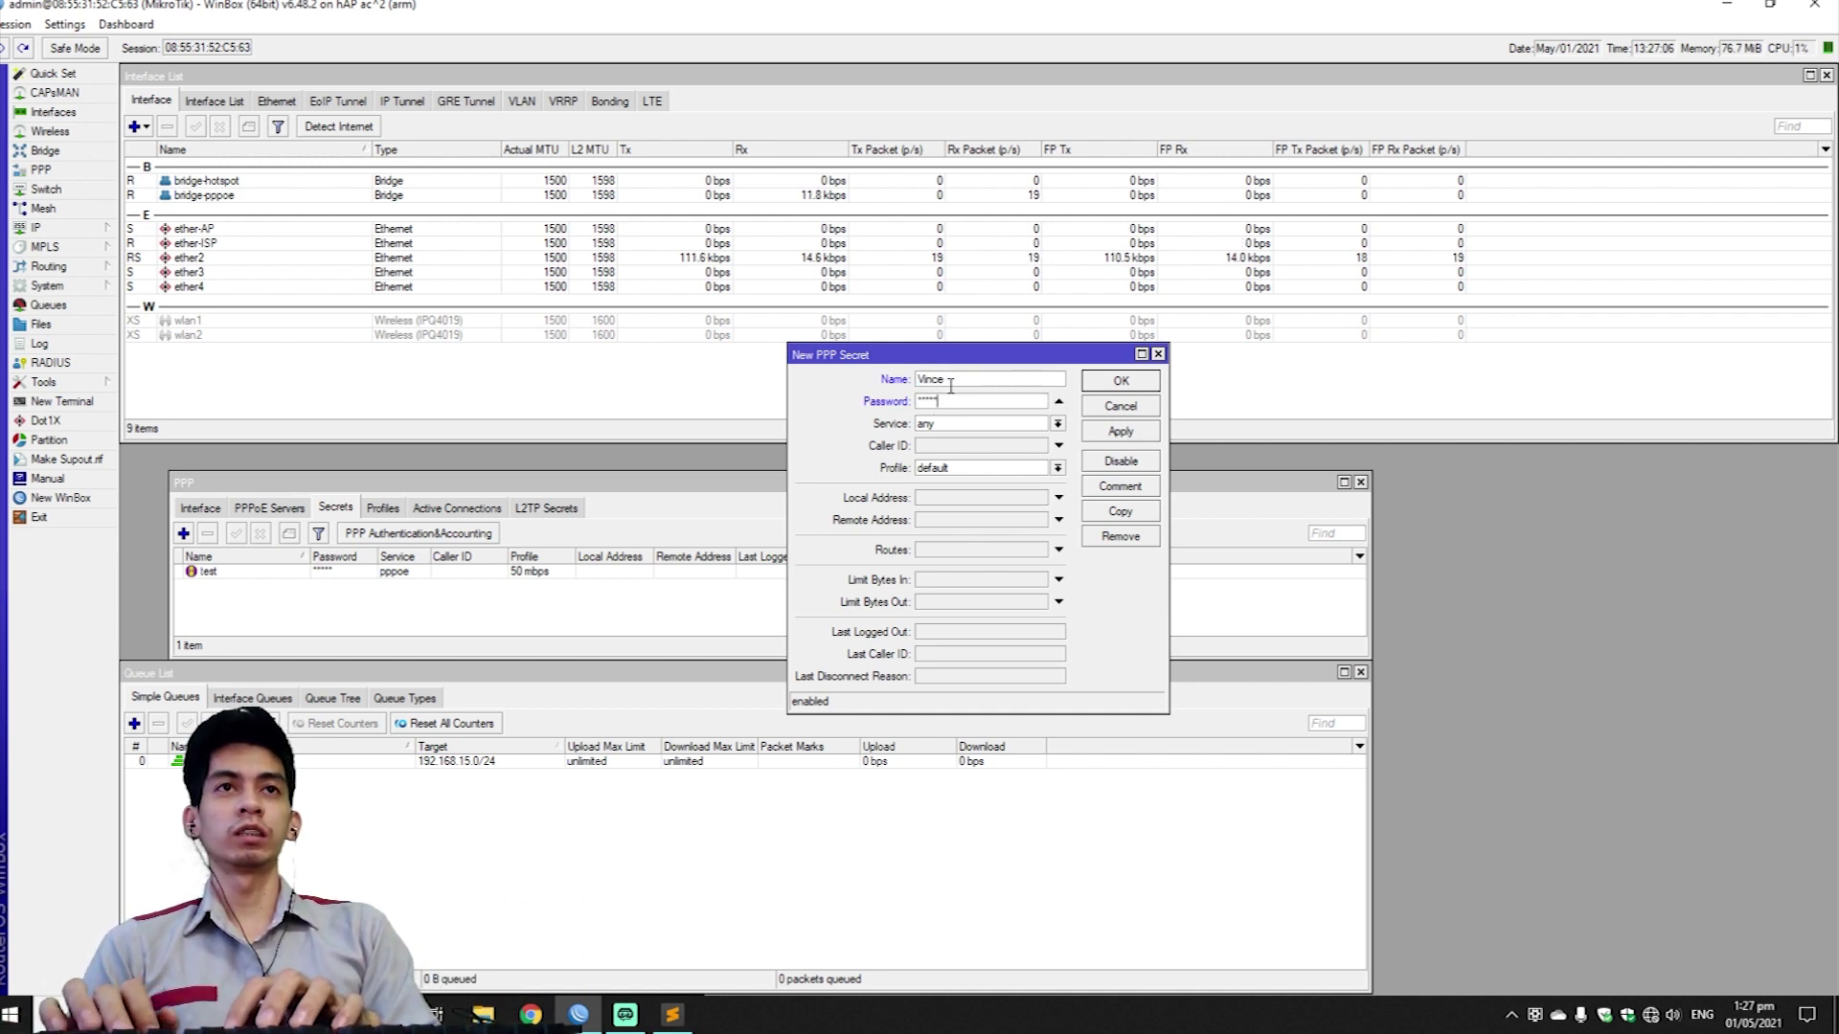
type("1234567")
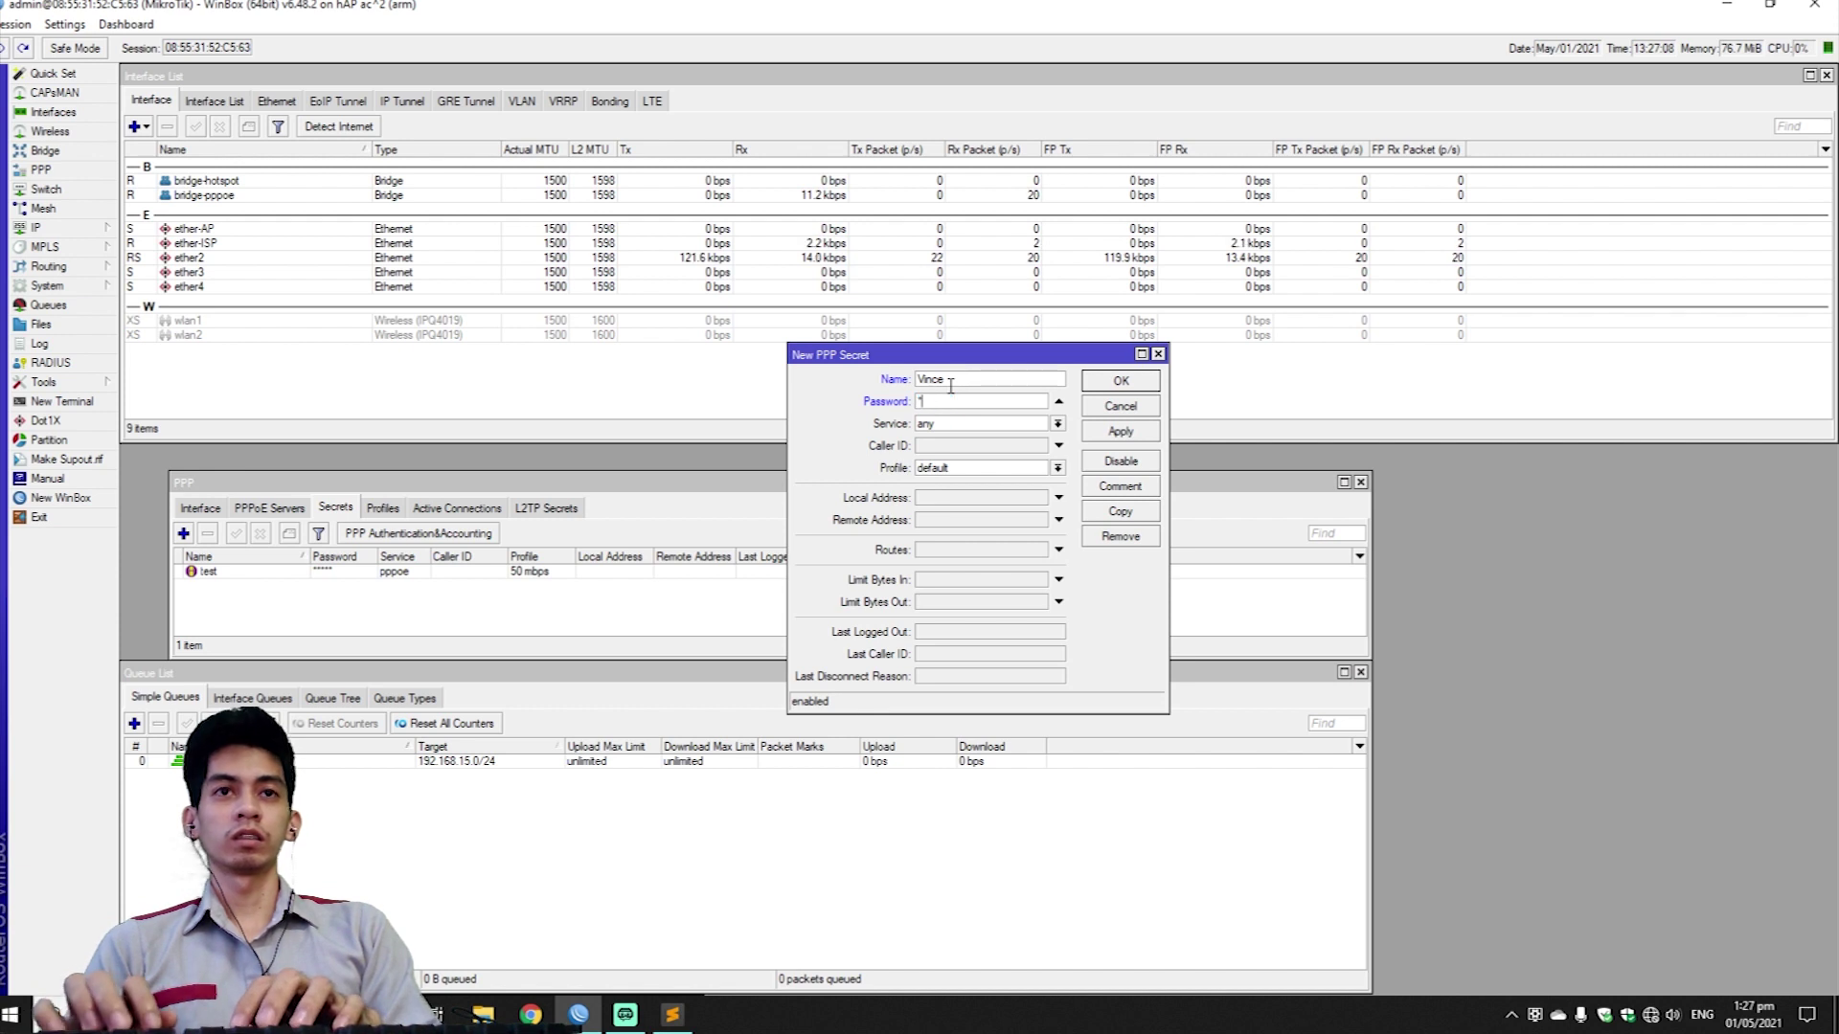
type("1234567")
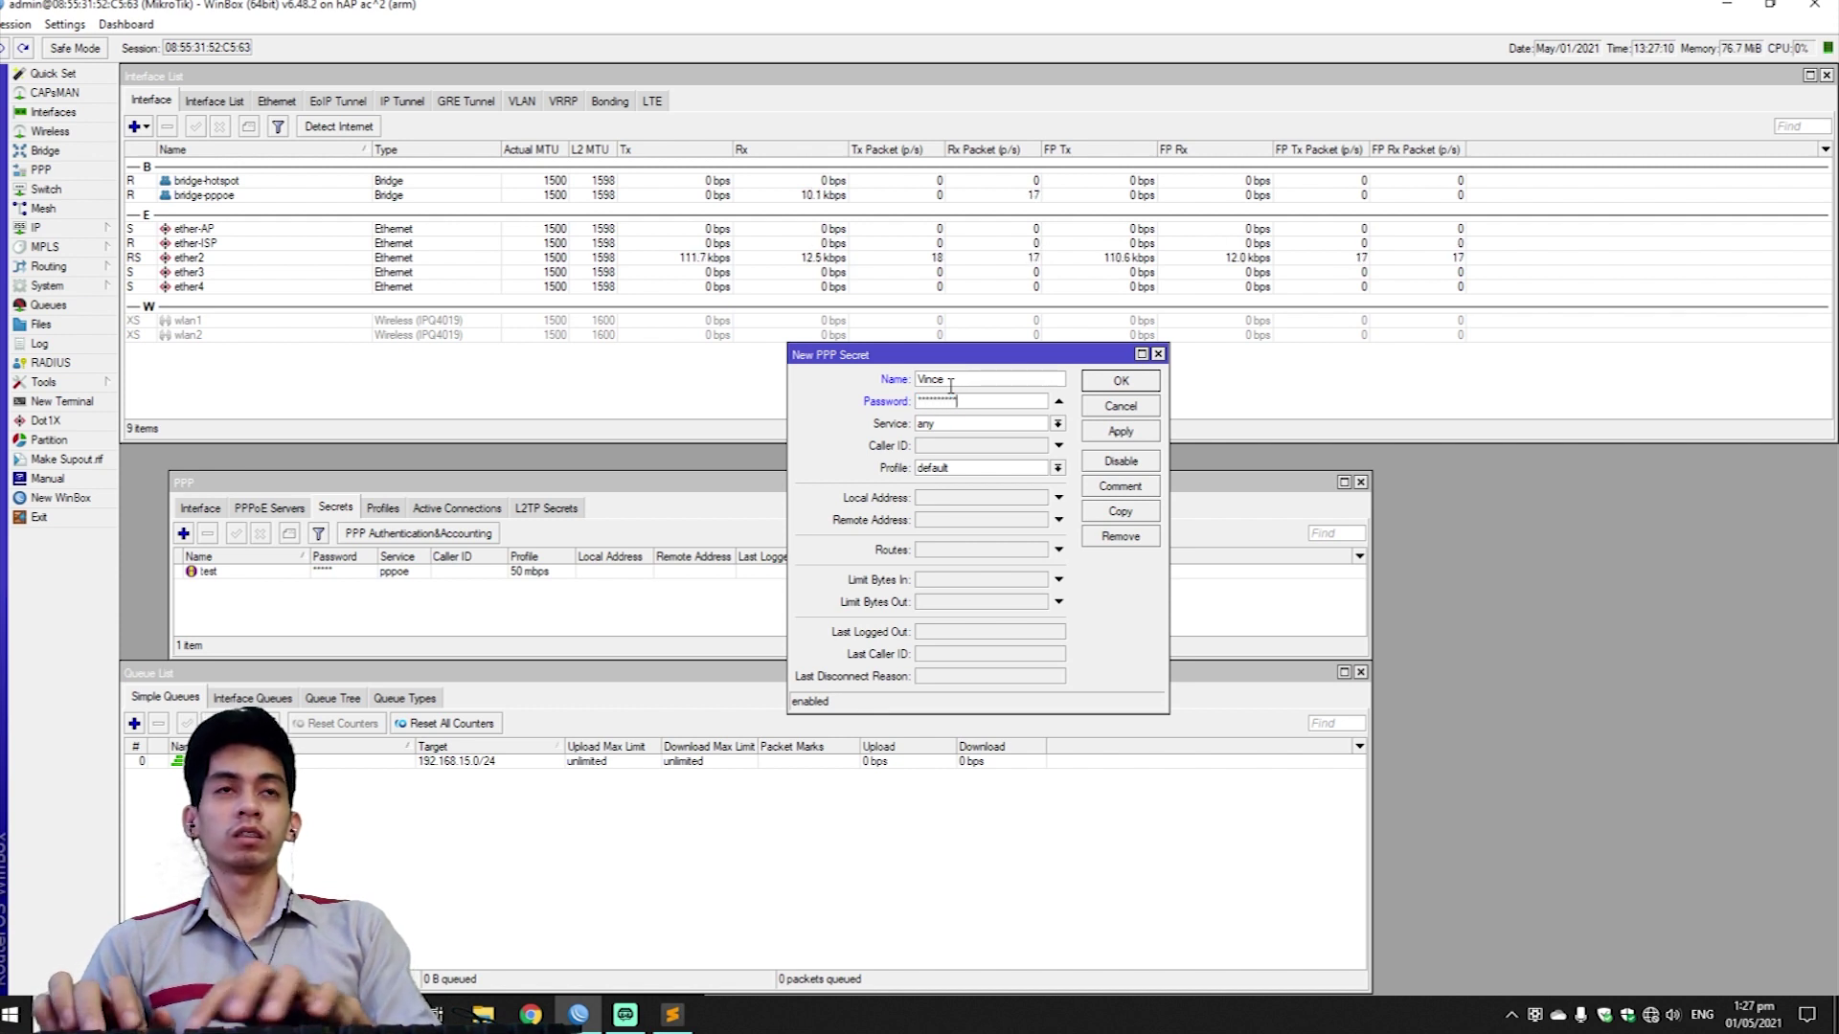
left_click(961, 424)
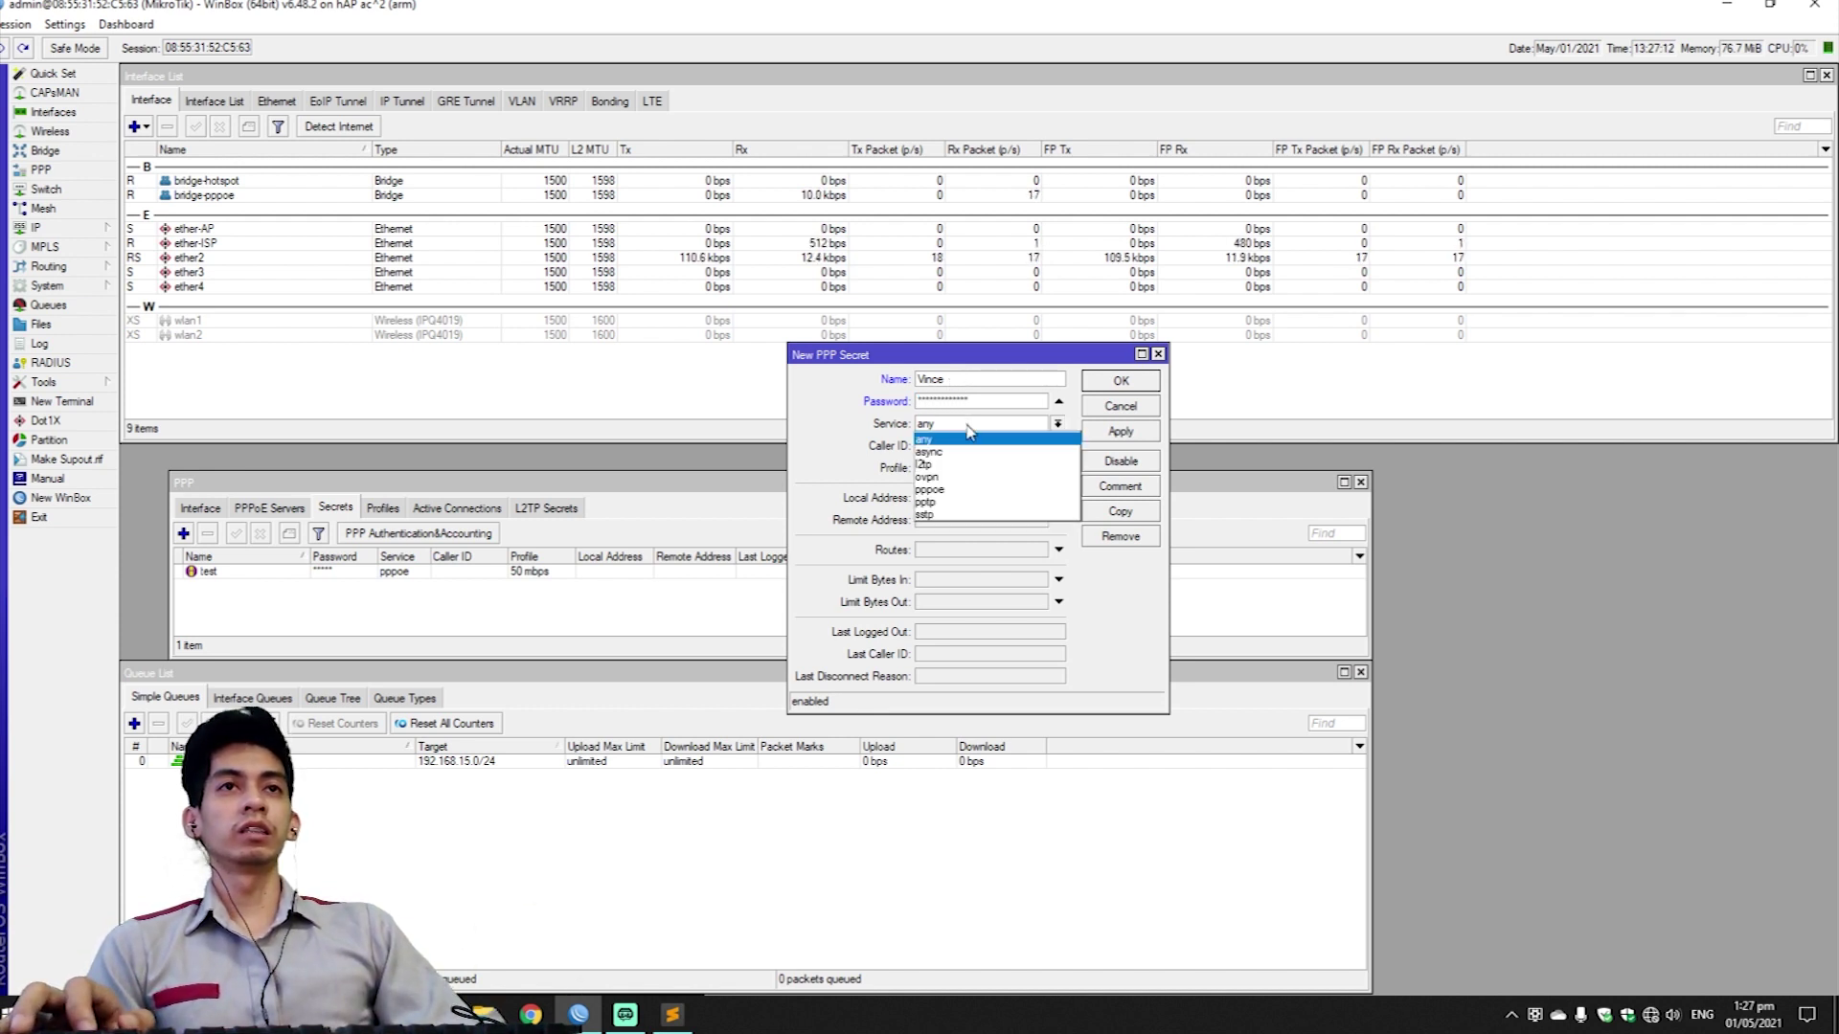
left_click(951, 493)
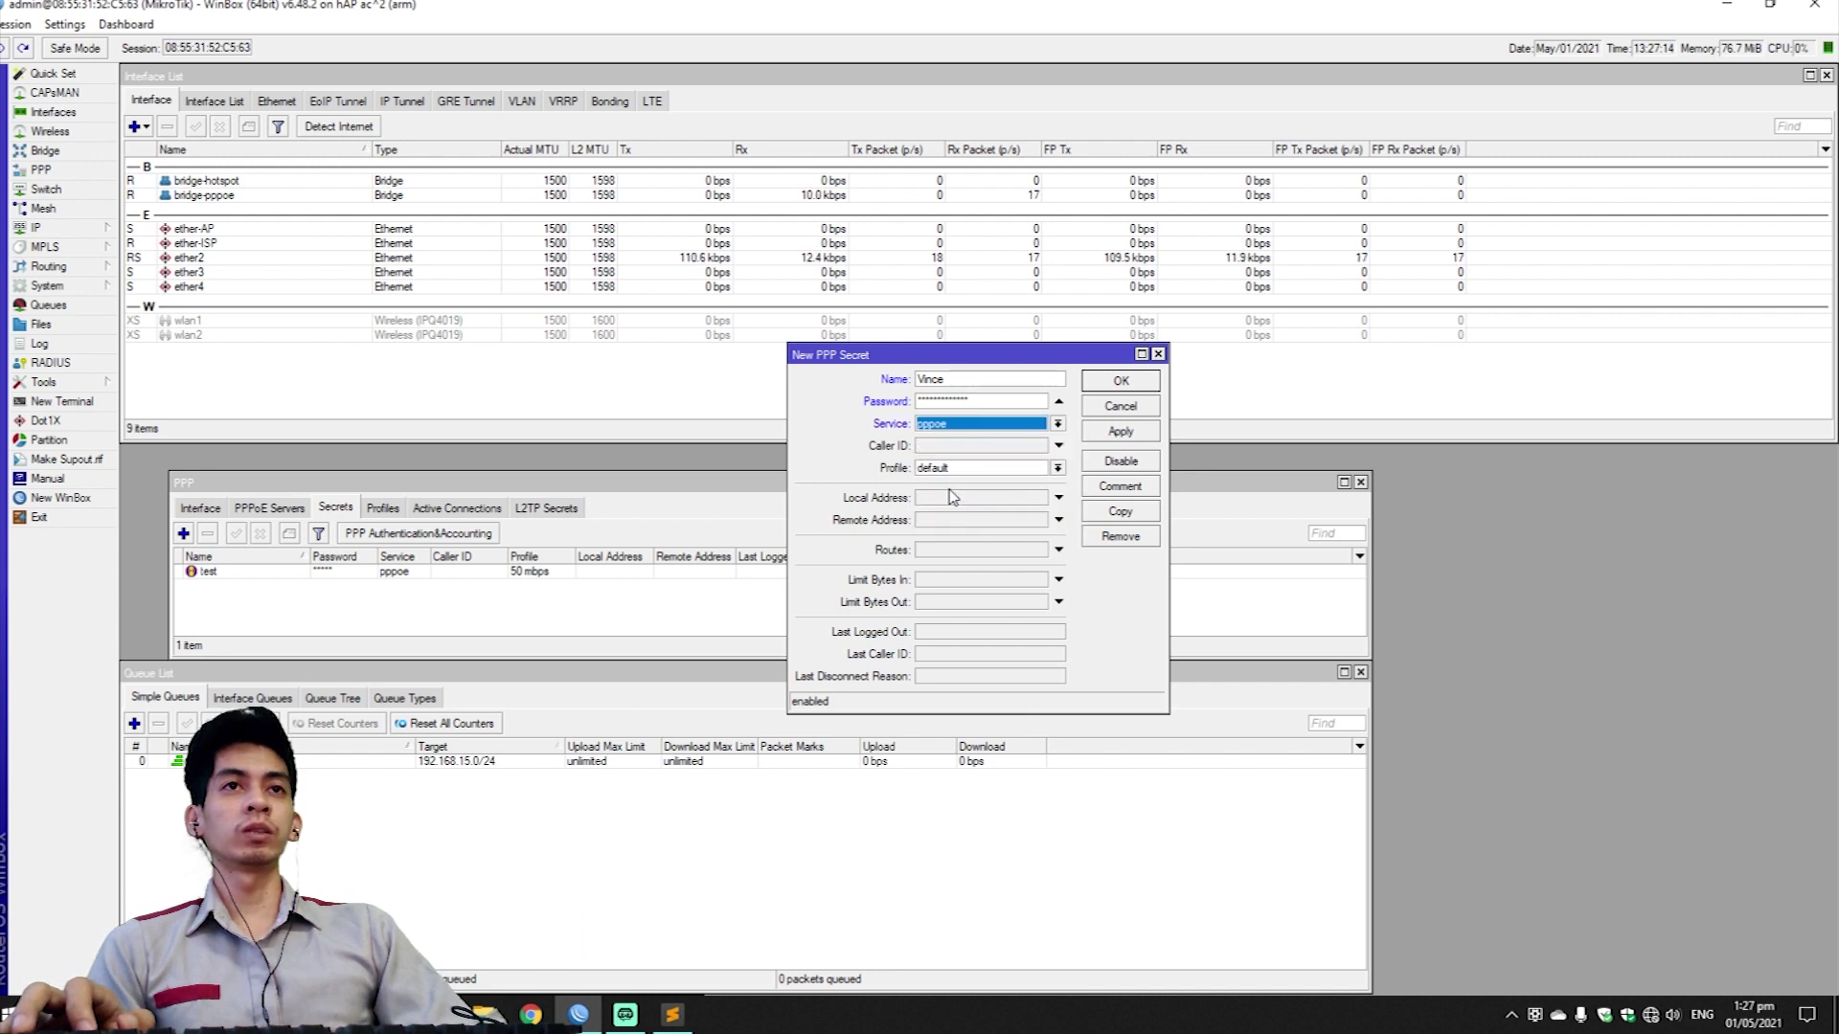
left_click(958, 467)
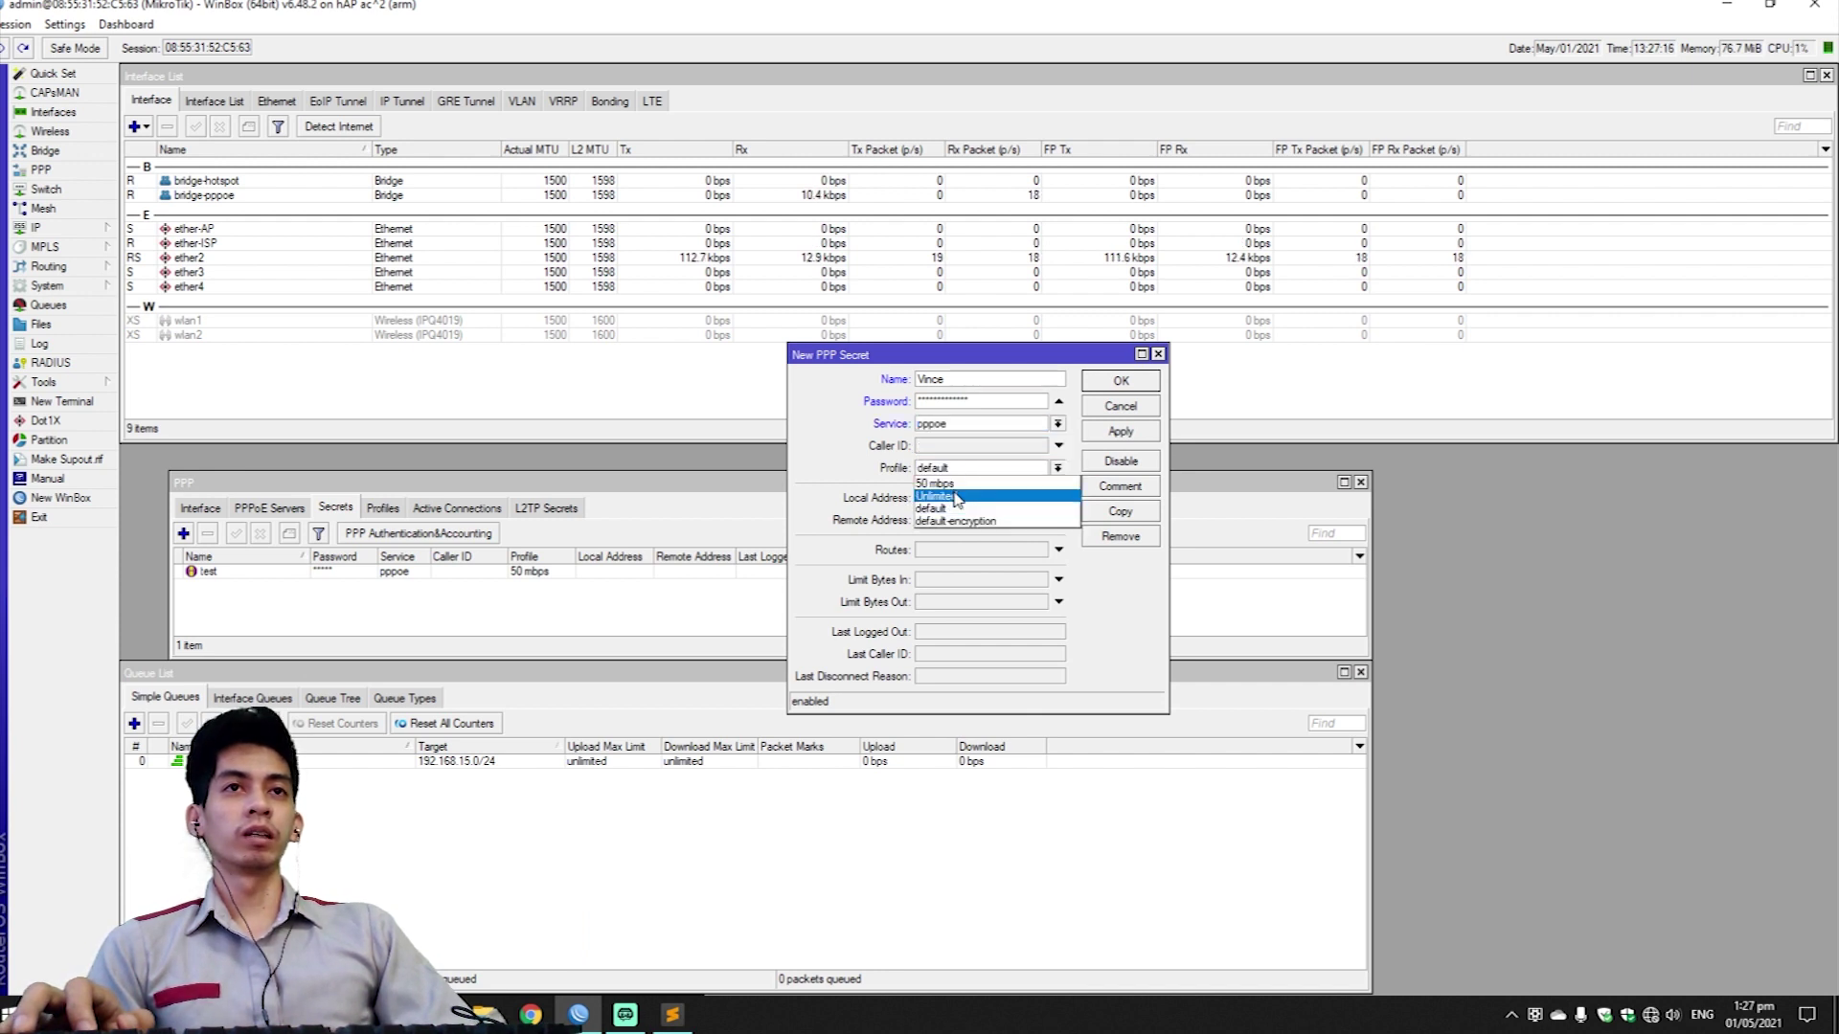
left_click(956, 498)
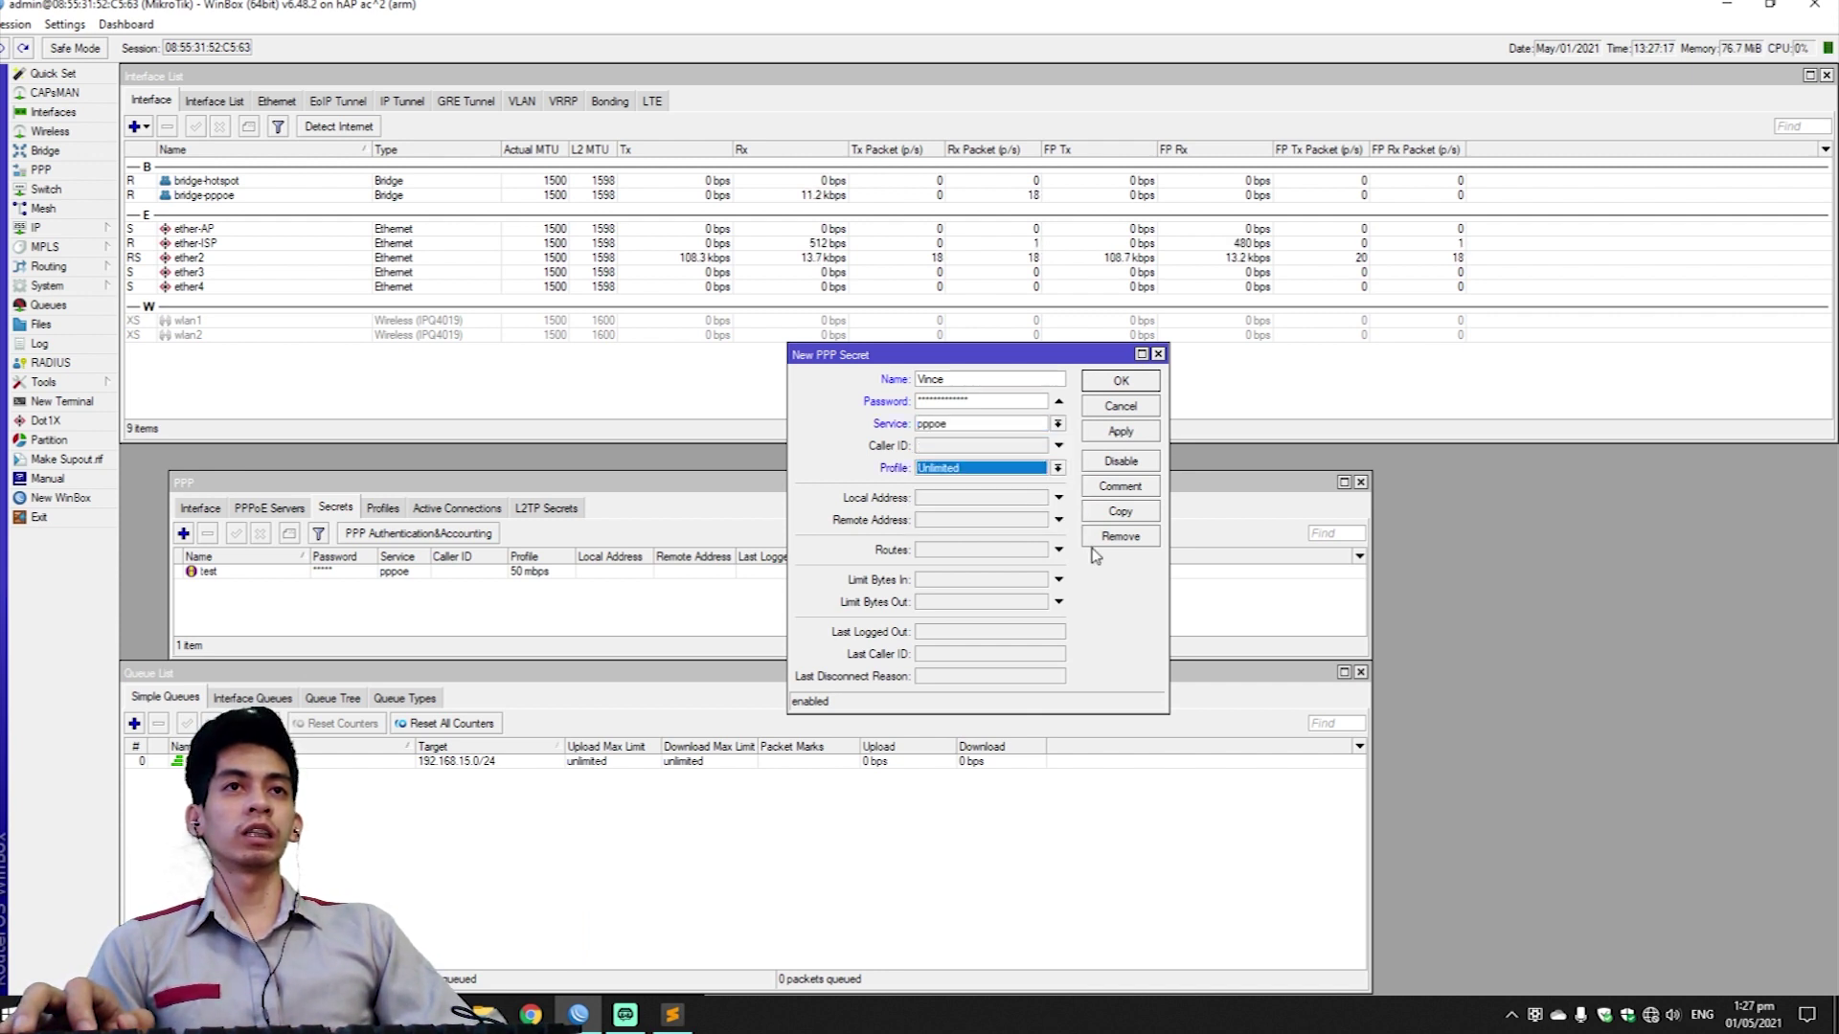
left_click(1132, 437)
left_click(1126, 383)
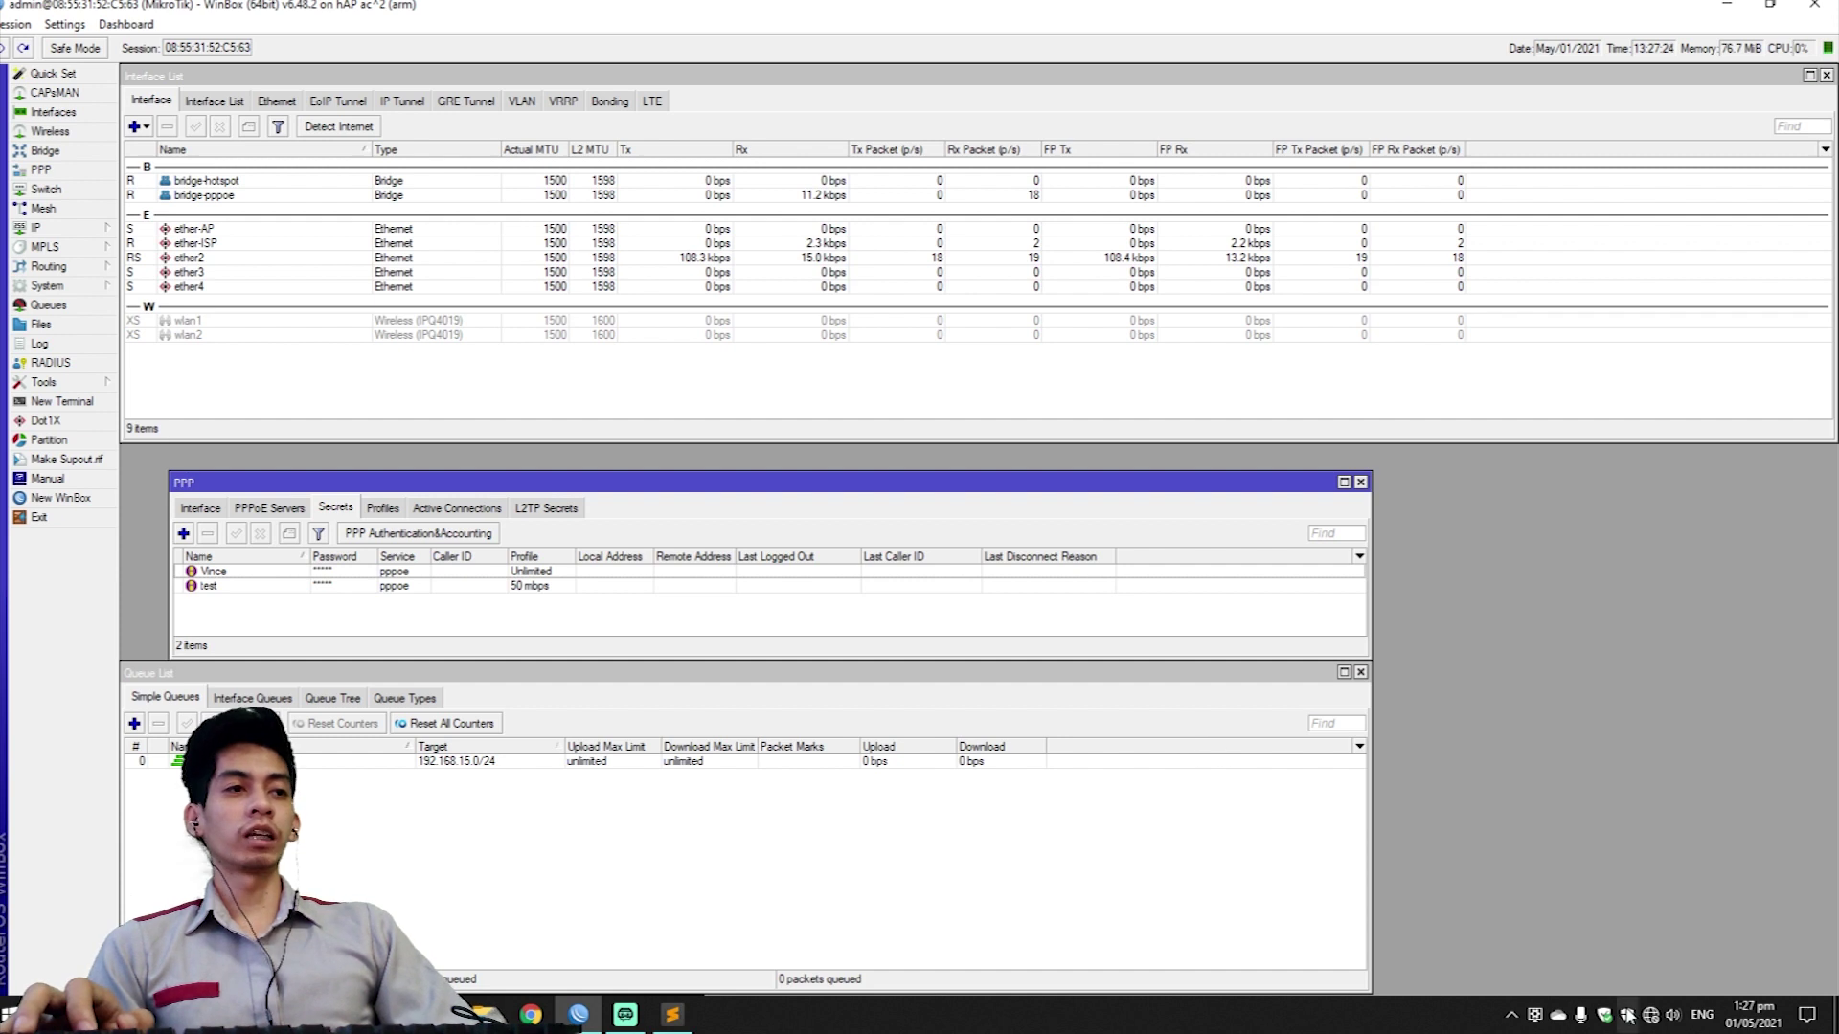
mouse_move(1649, 1015)
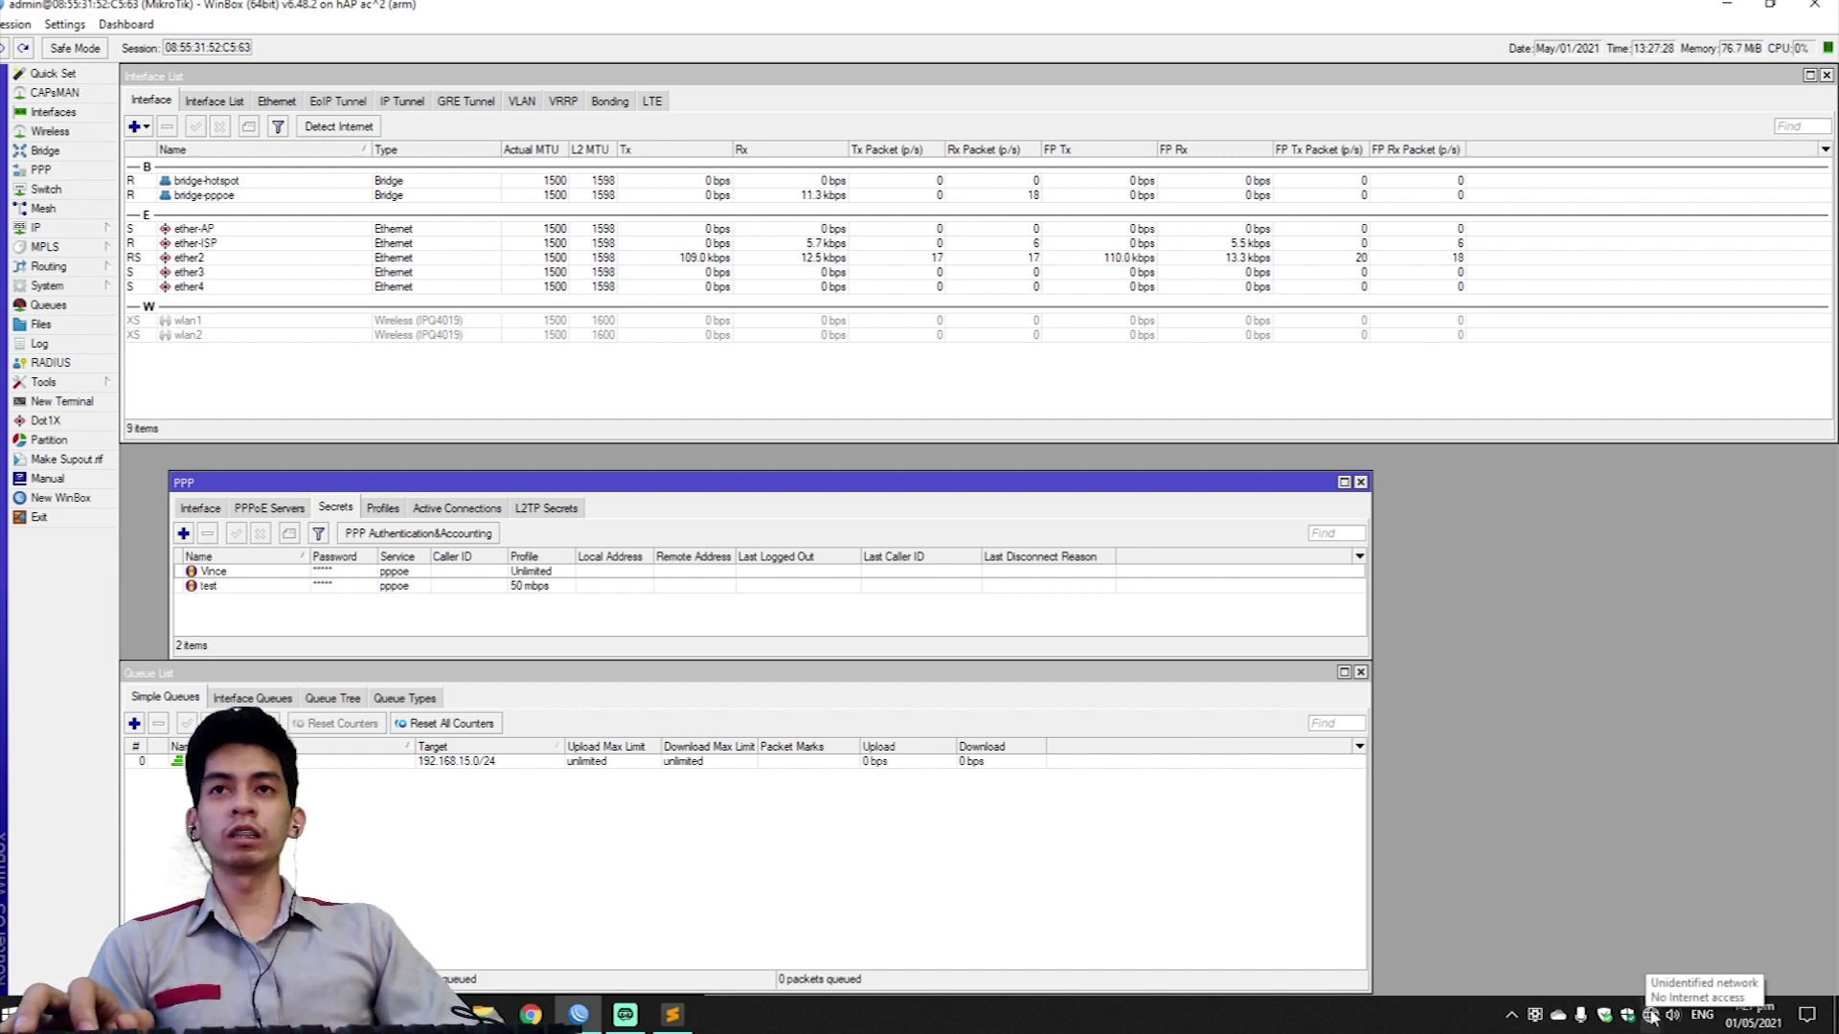
From Dial-up settings, start a new Broadband (PPPoE) Internet connection.
left_click(1649, 1015)
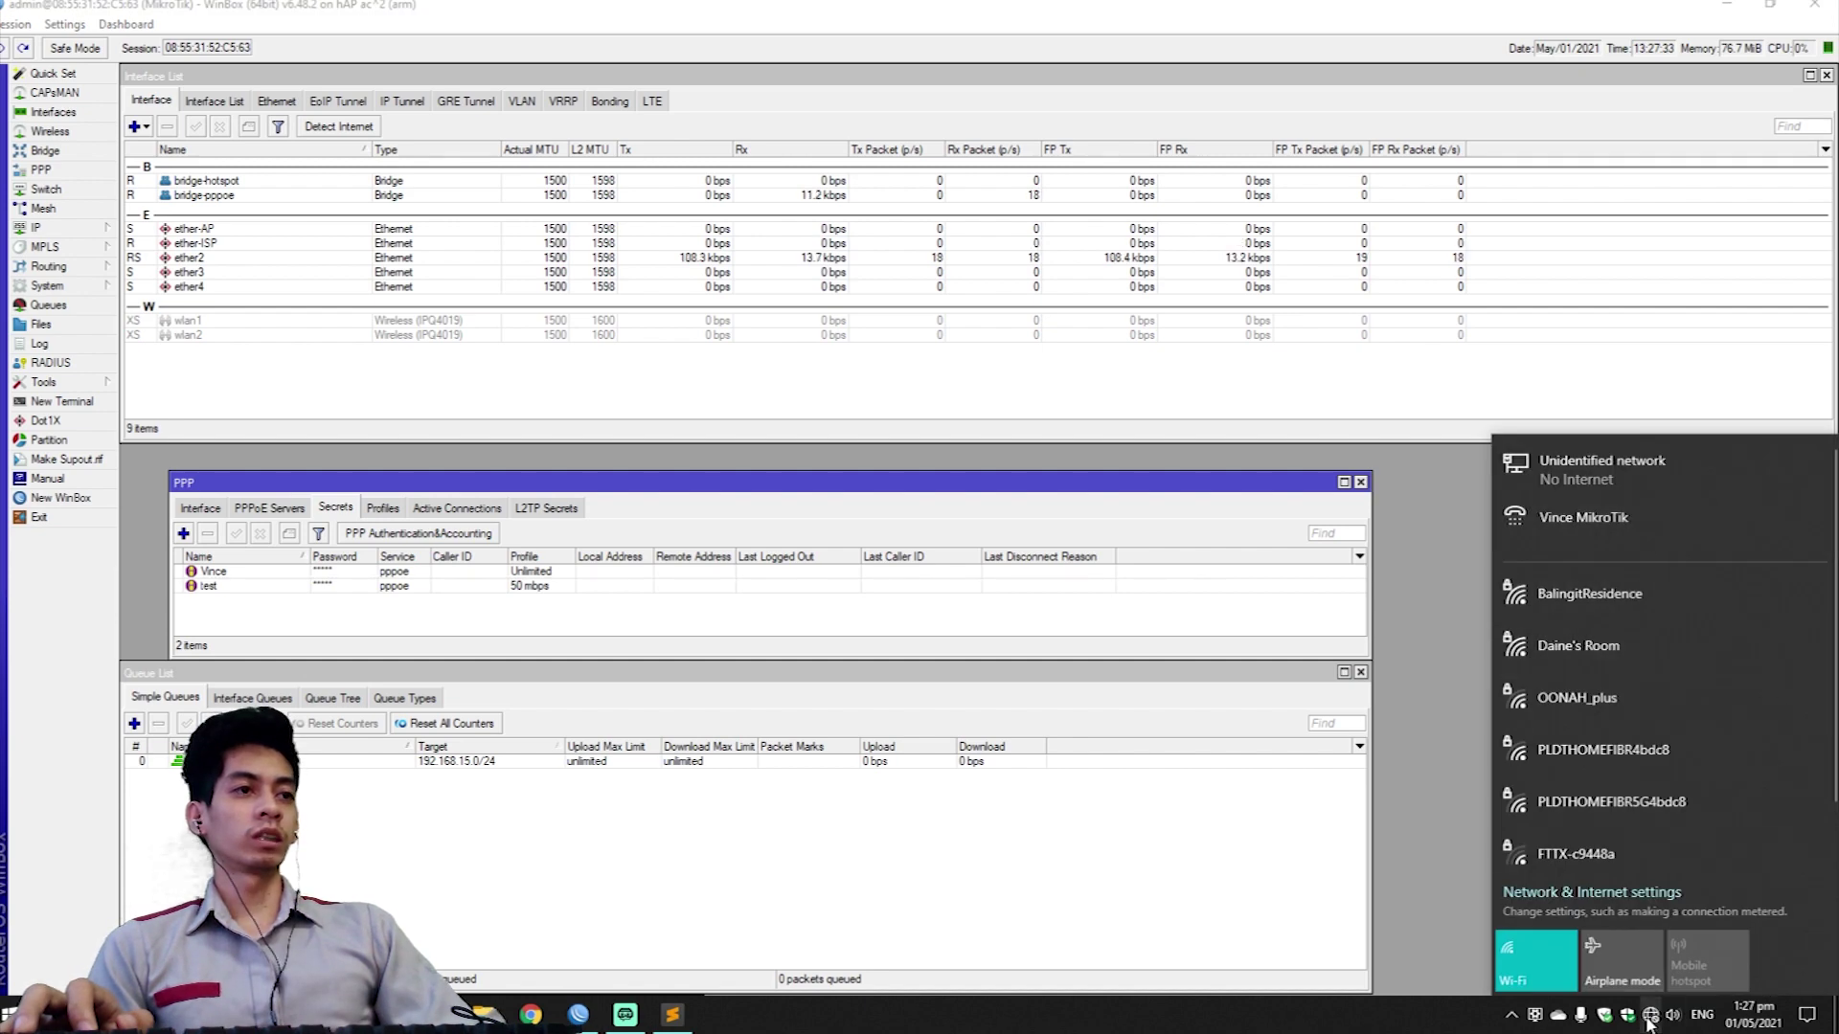
left_click(1592, 893)
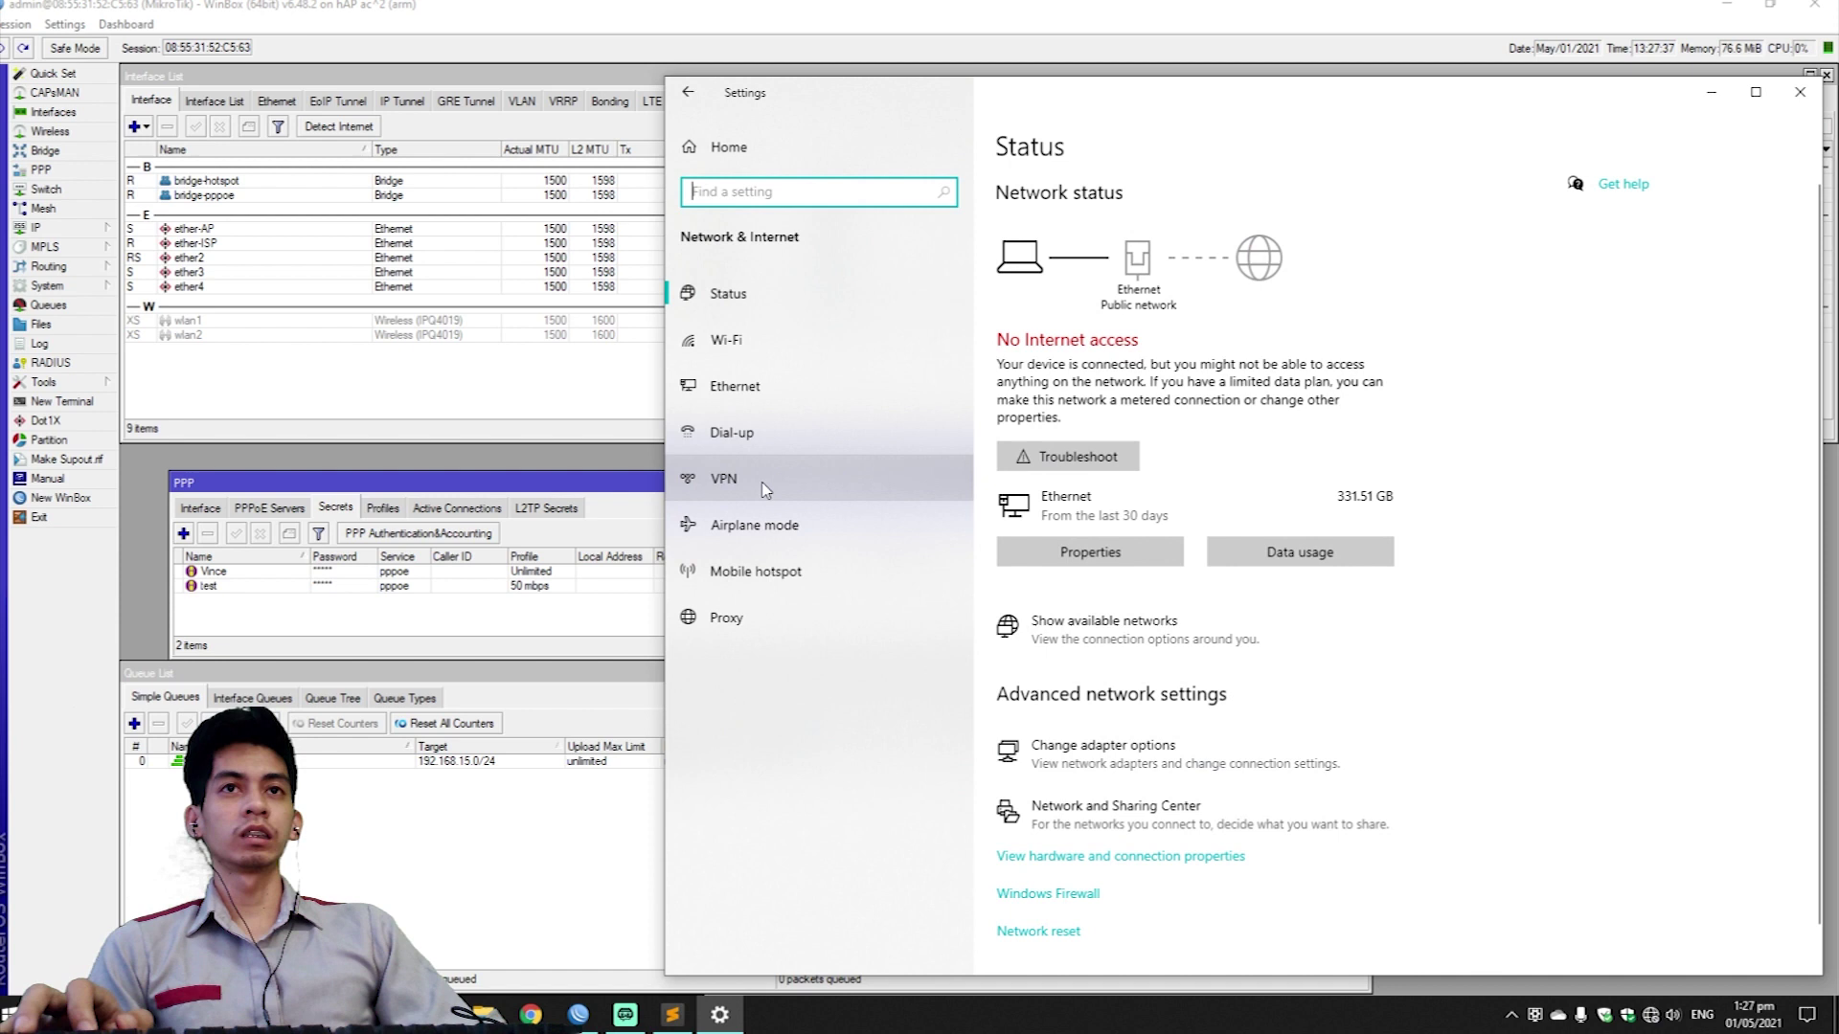
left_click(763, 434)
left_click(1060, 268)
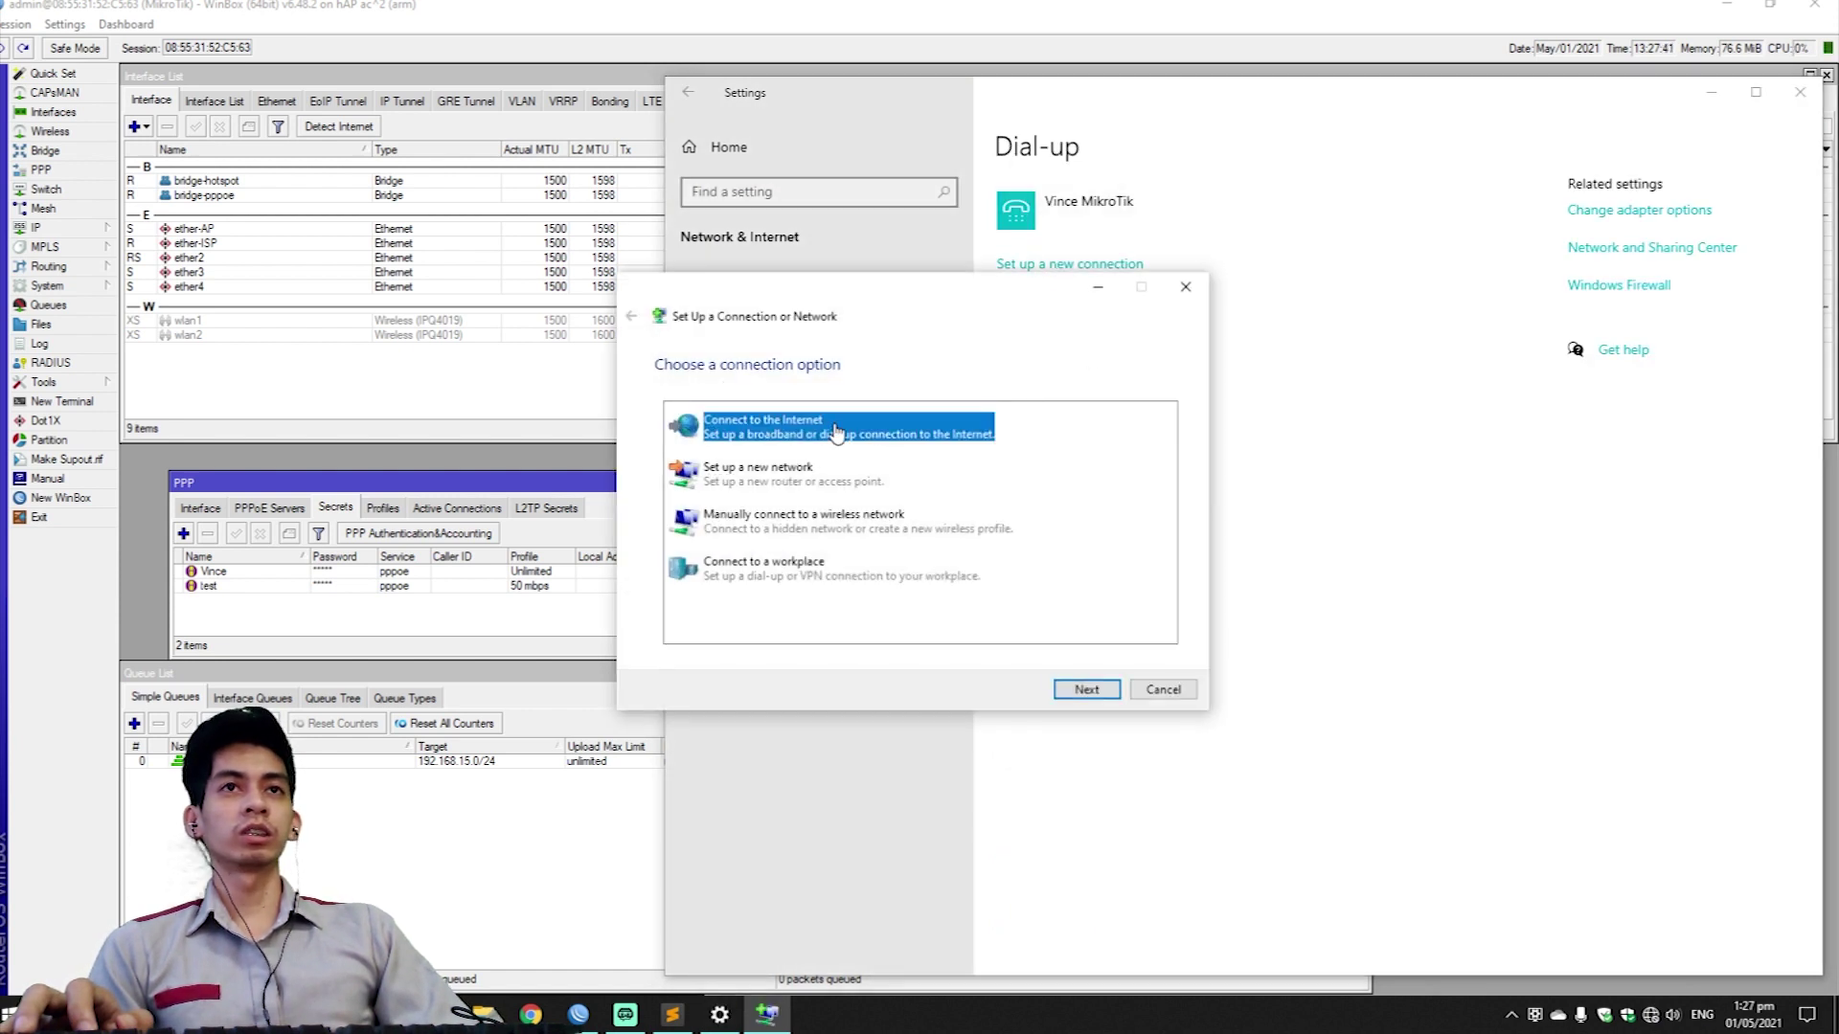
left_click(1085, 689)
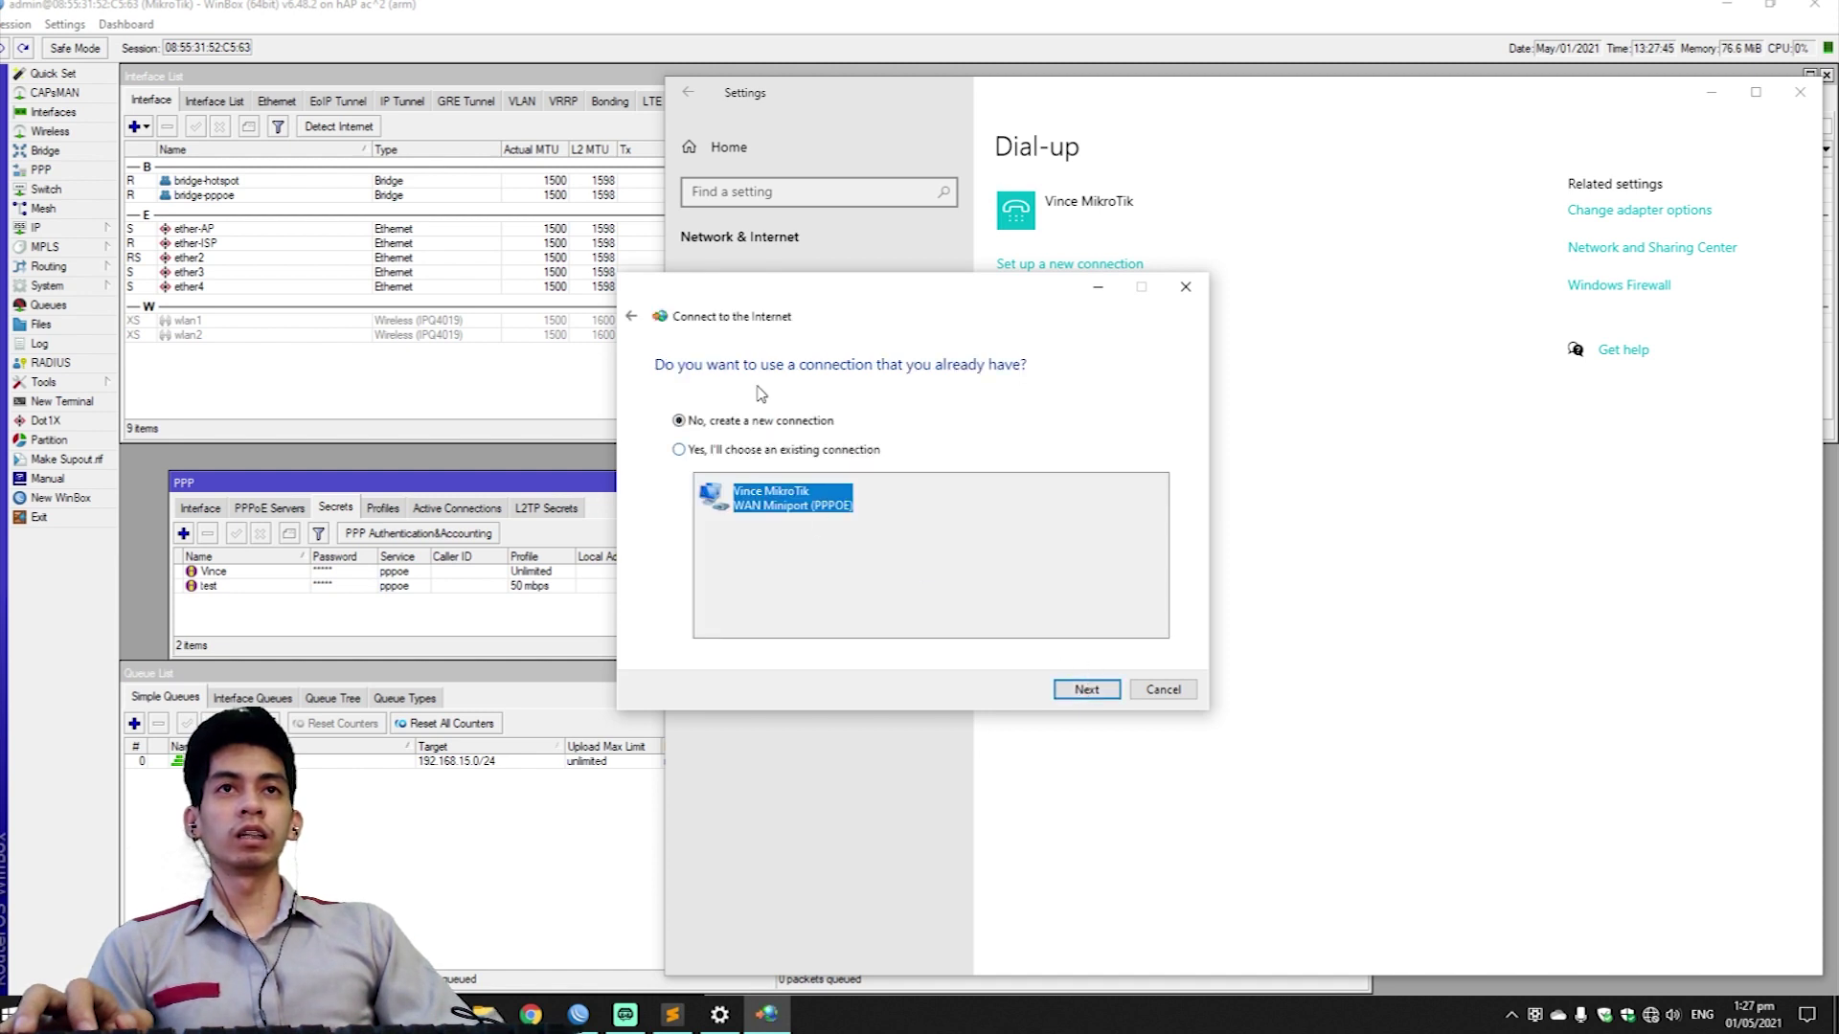
left_click(1083, 690)
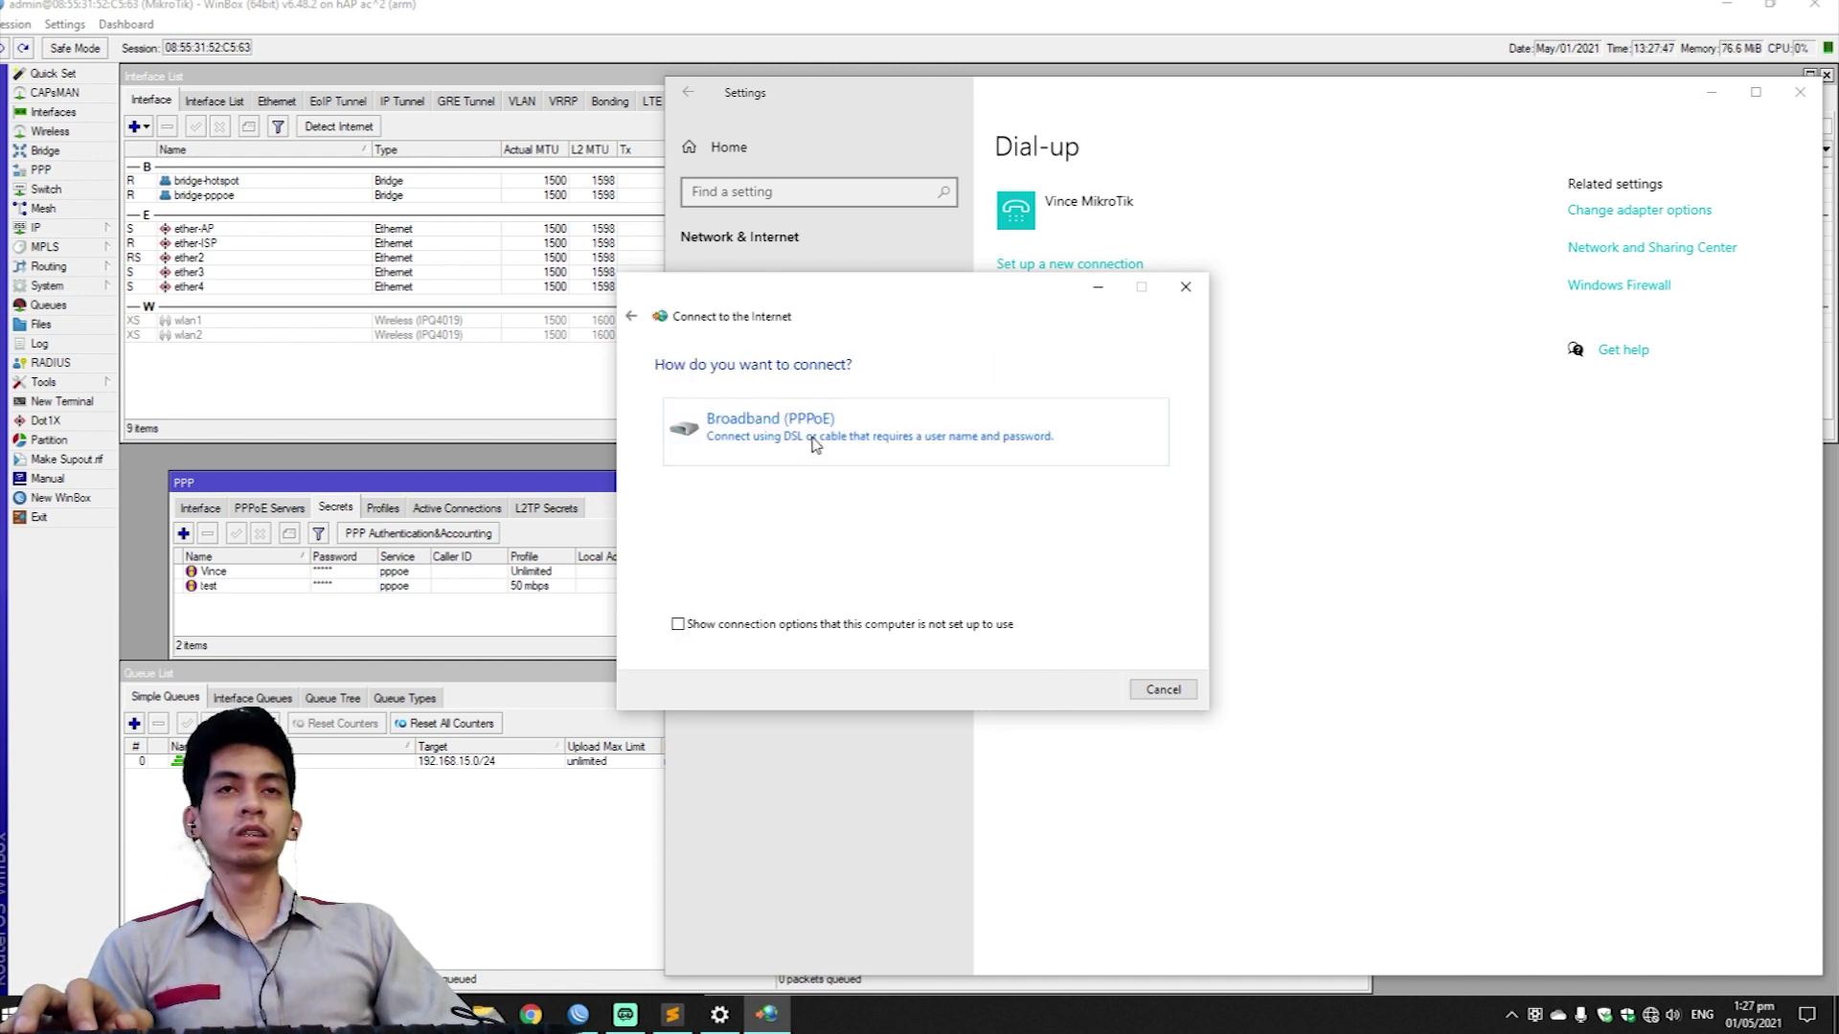
left_click(813, 436)
Enter user name 'test' and its password, showing the password characters.
left_click(886, 407)
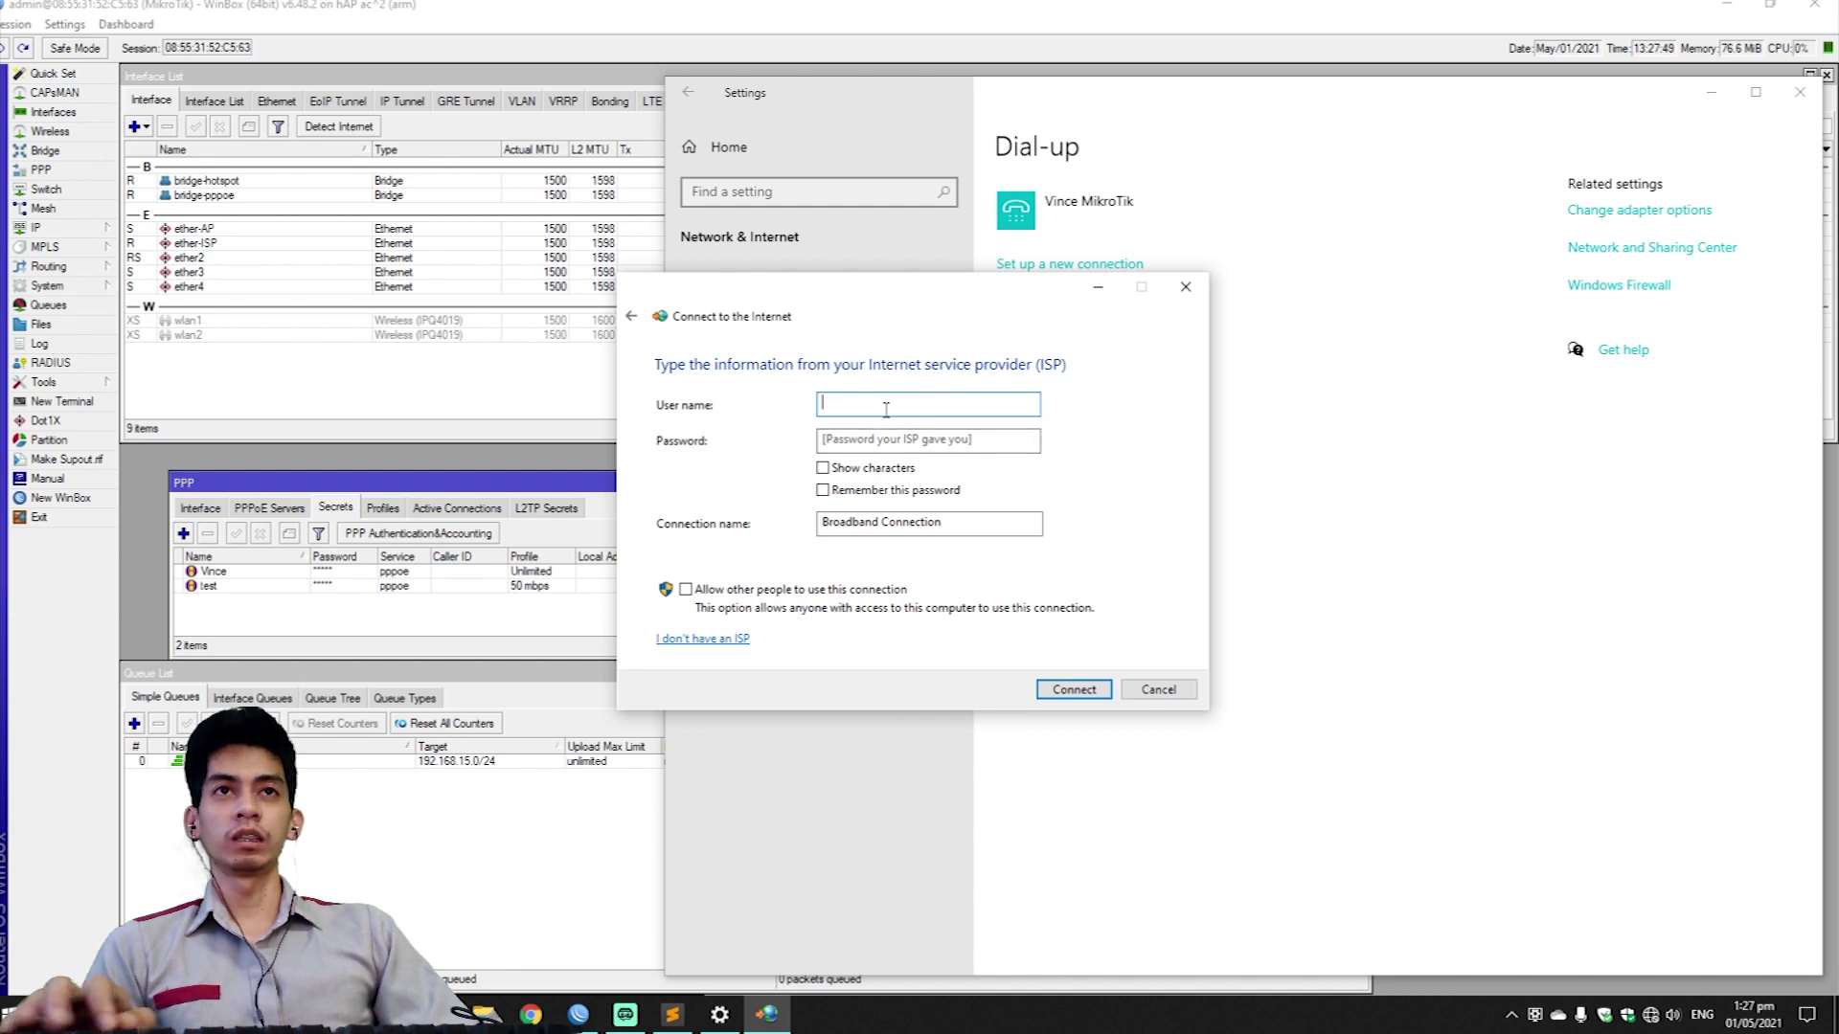
type("test")
left_click(880, 440)
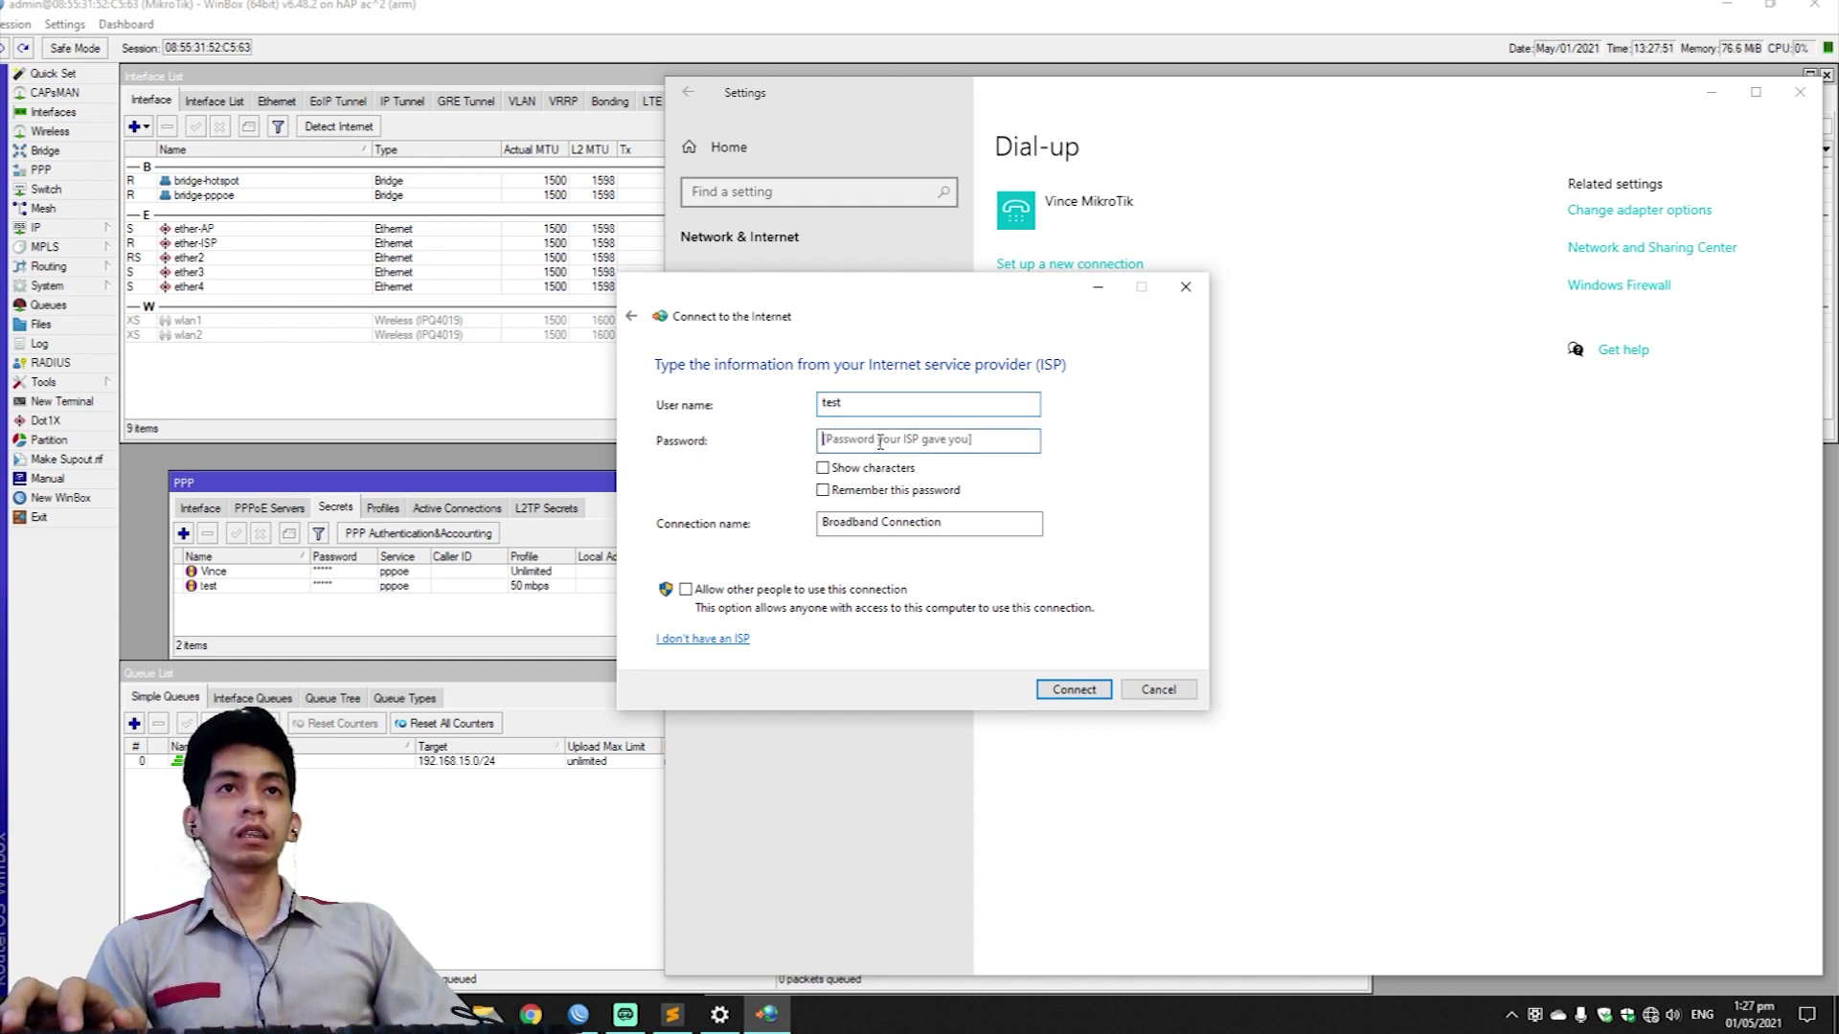
type("test")
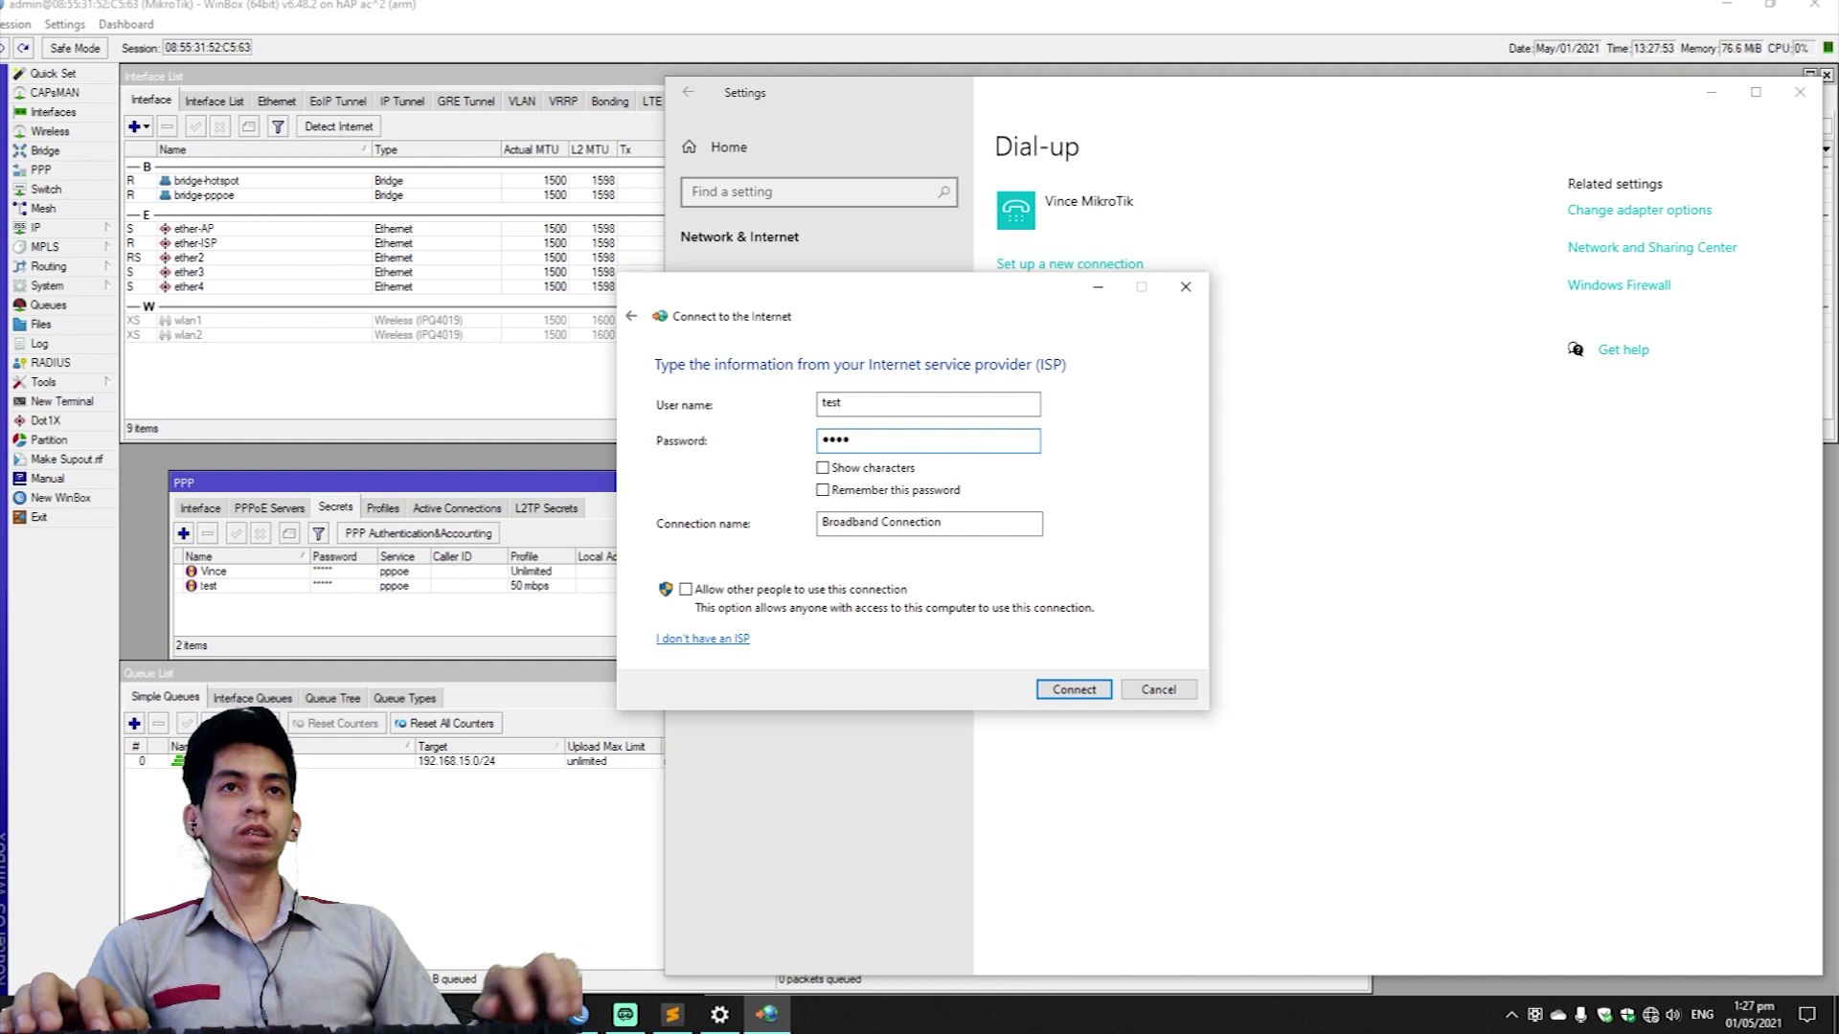
left_click(860, 470)
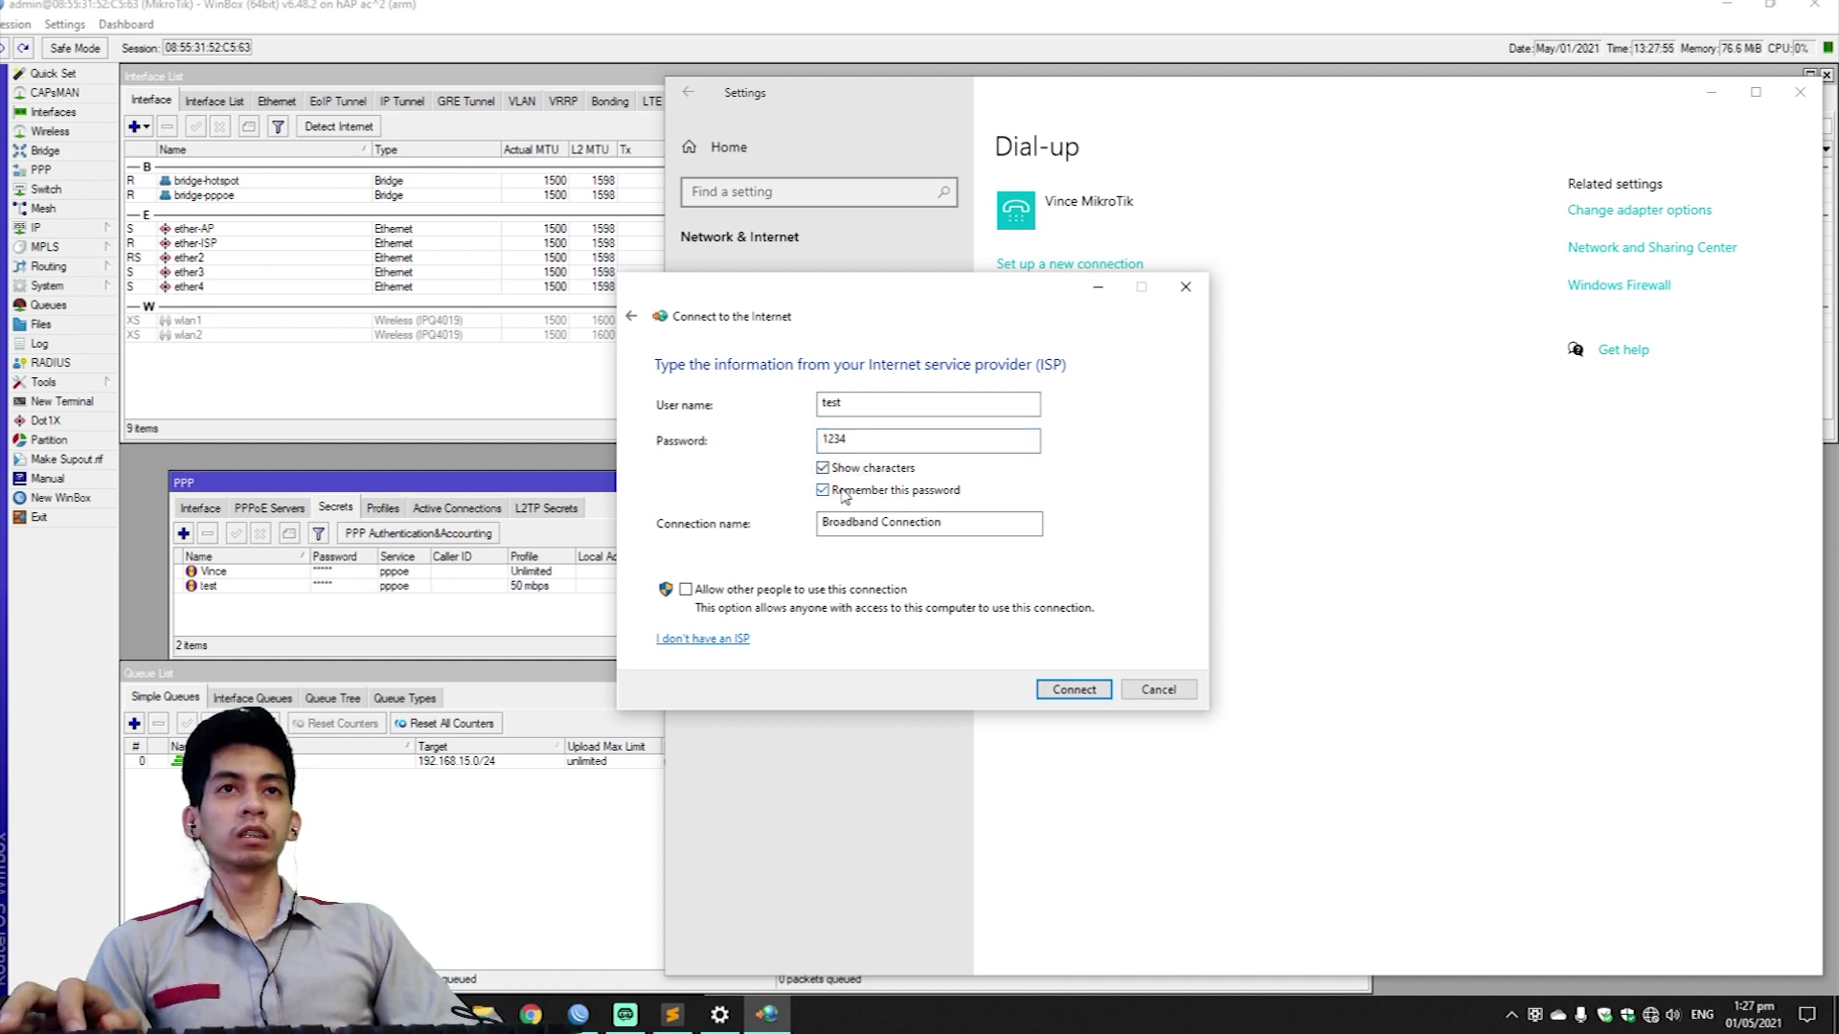
Dial the new Broadband Connection and close the wizard once it reports connected.
left_click(1077, 691)
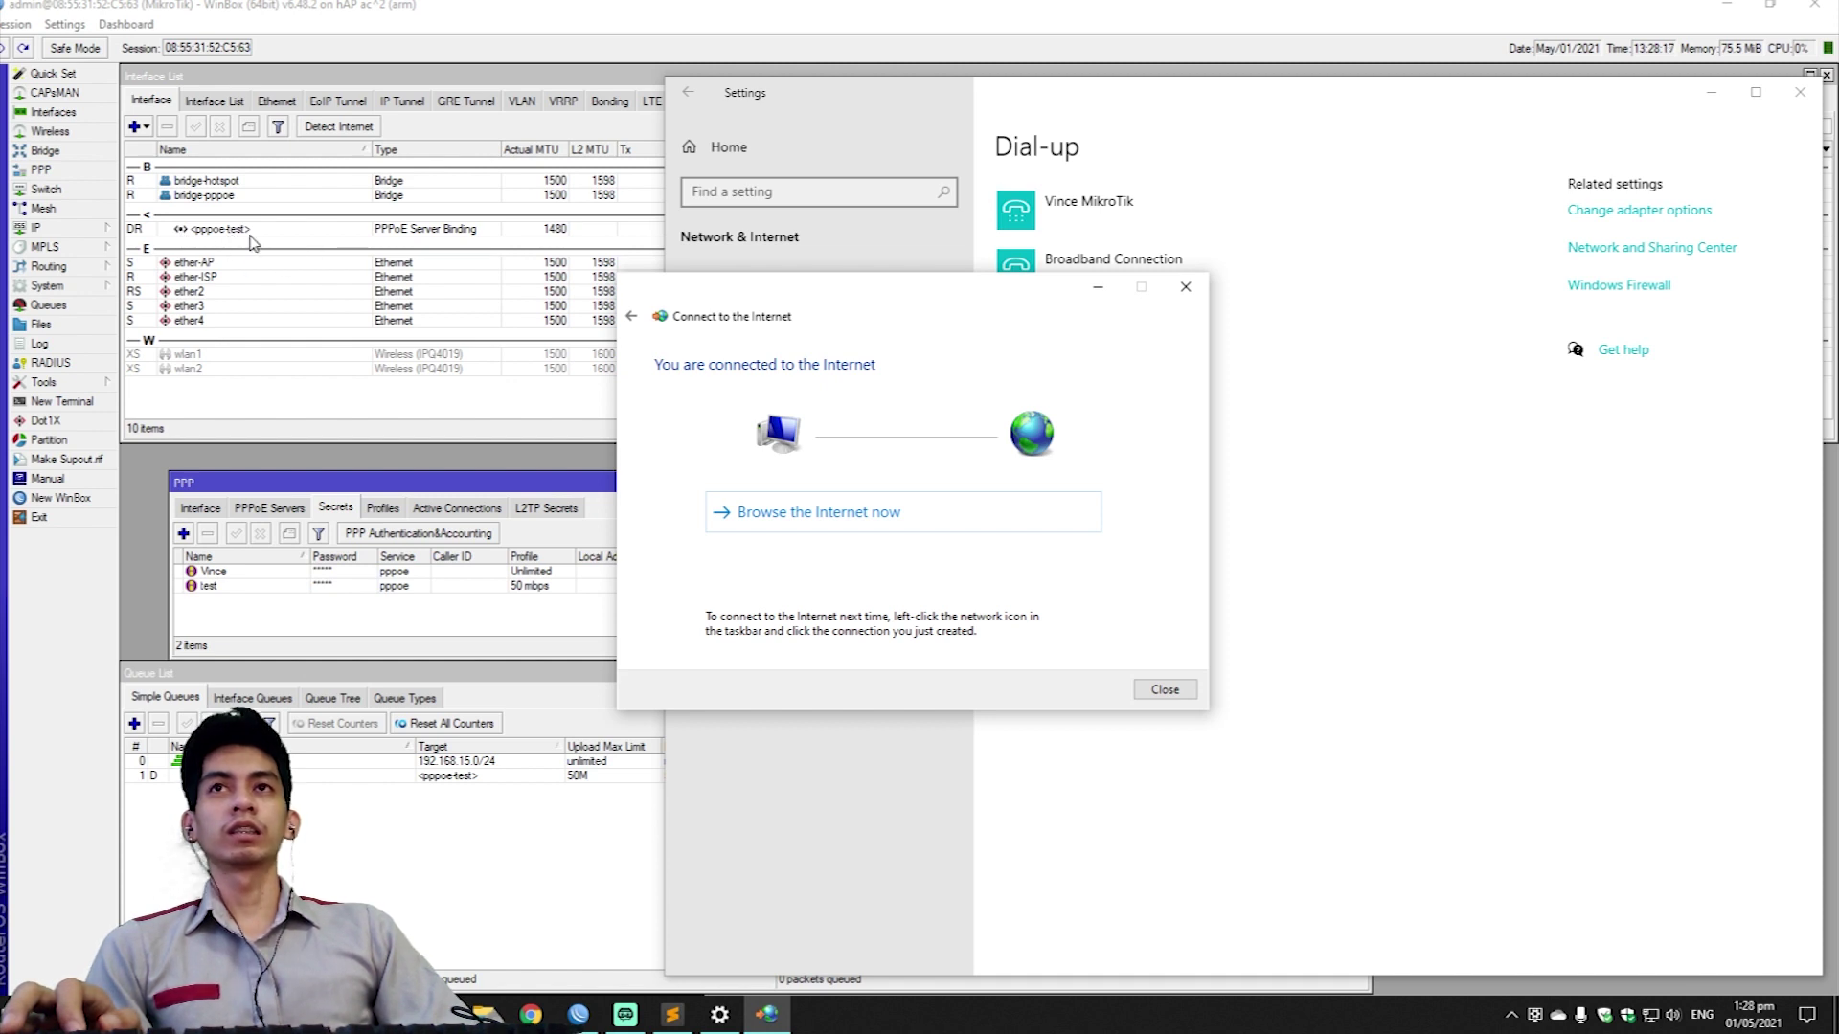
left_click(1167, 690)
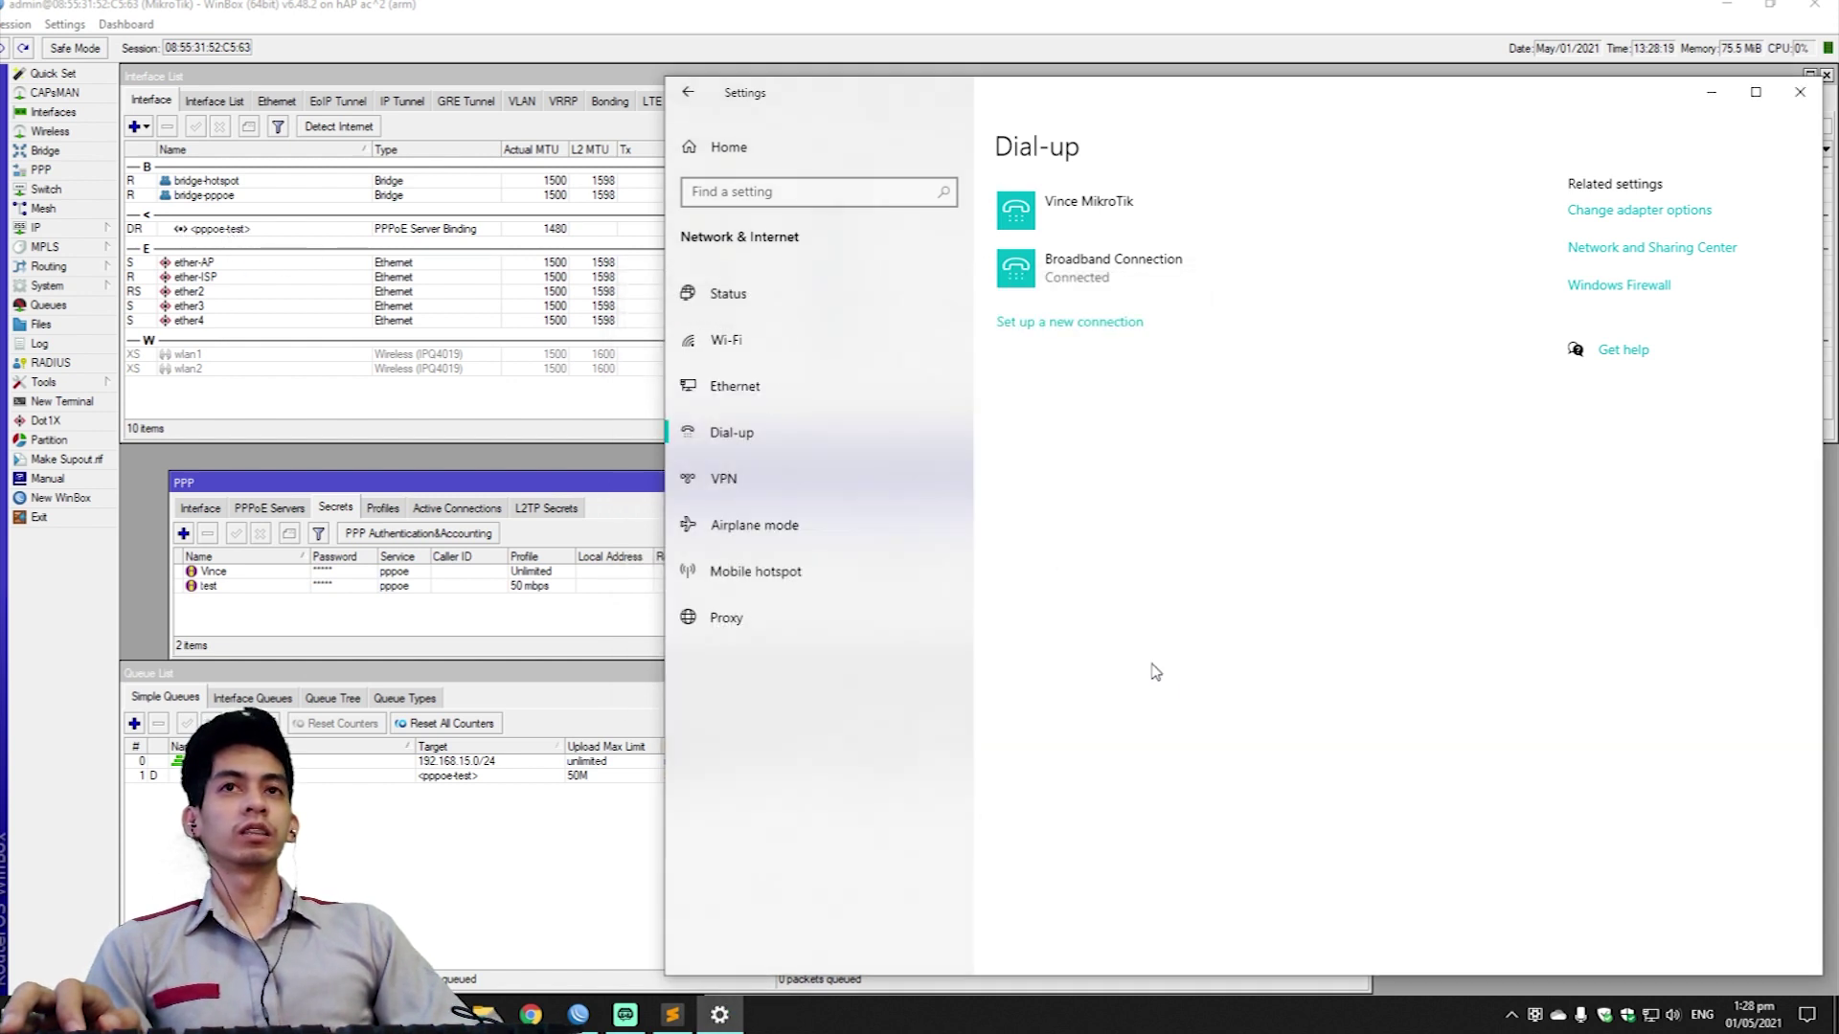
key("super")
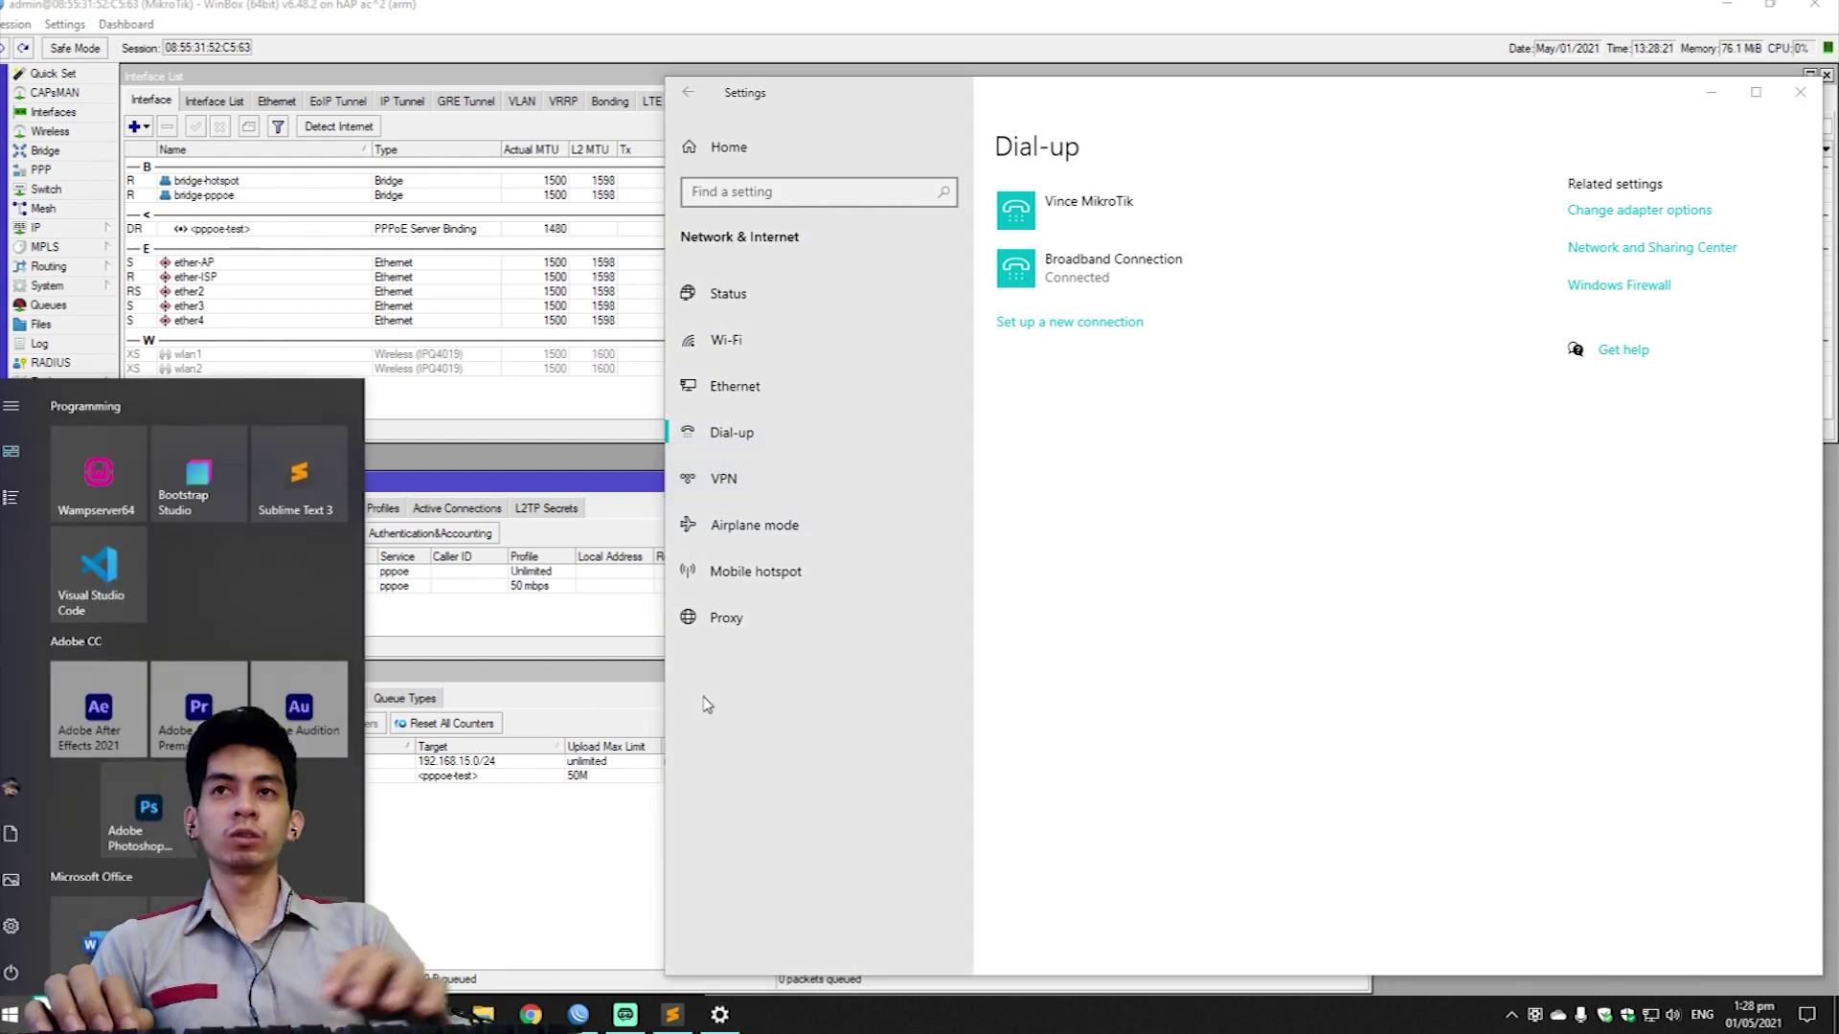
Launch Speedtest from Start, place it beside Settings and run the speed test.
type("spee")
key("Return")
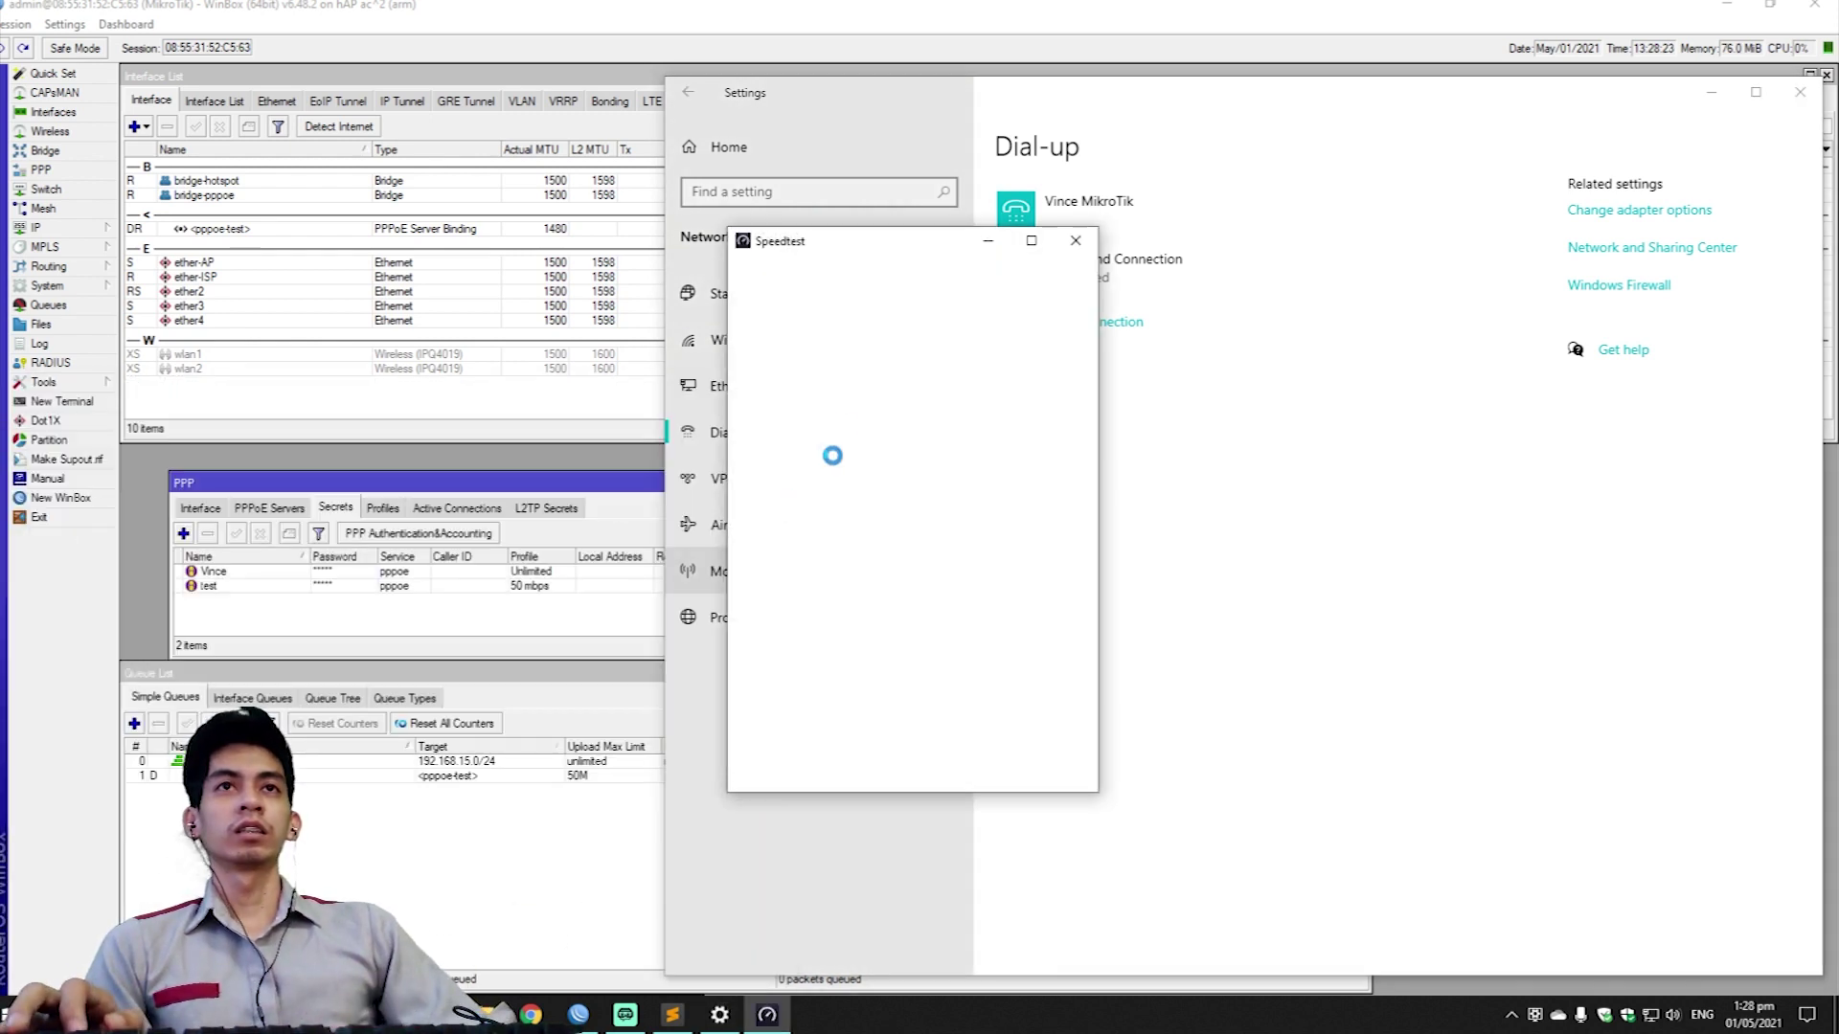
left_click_drag(1029, 225, 1341, 155)
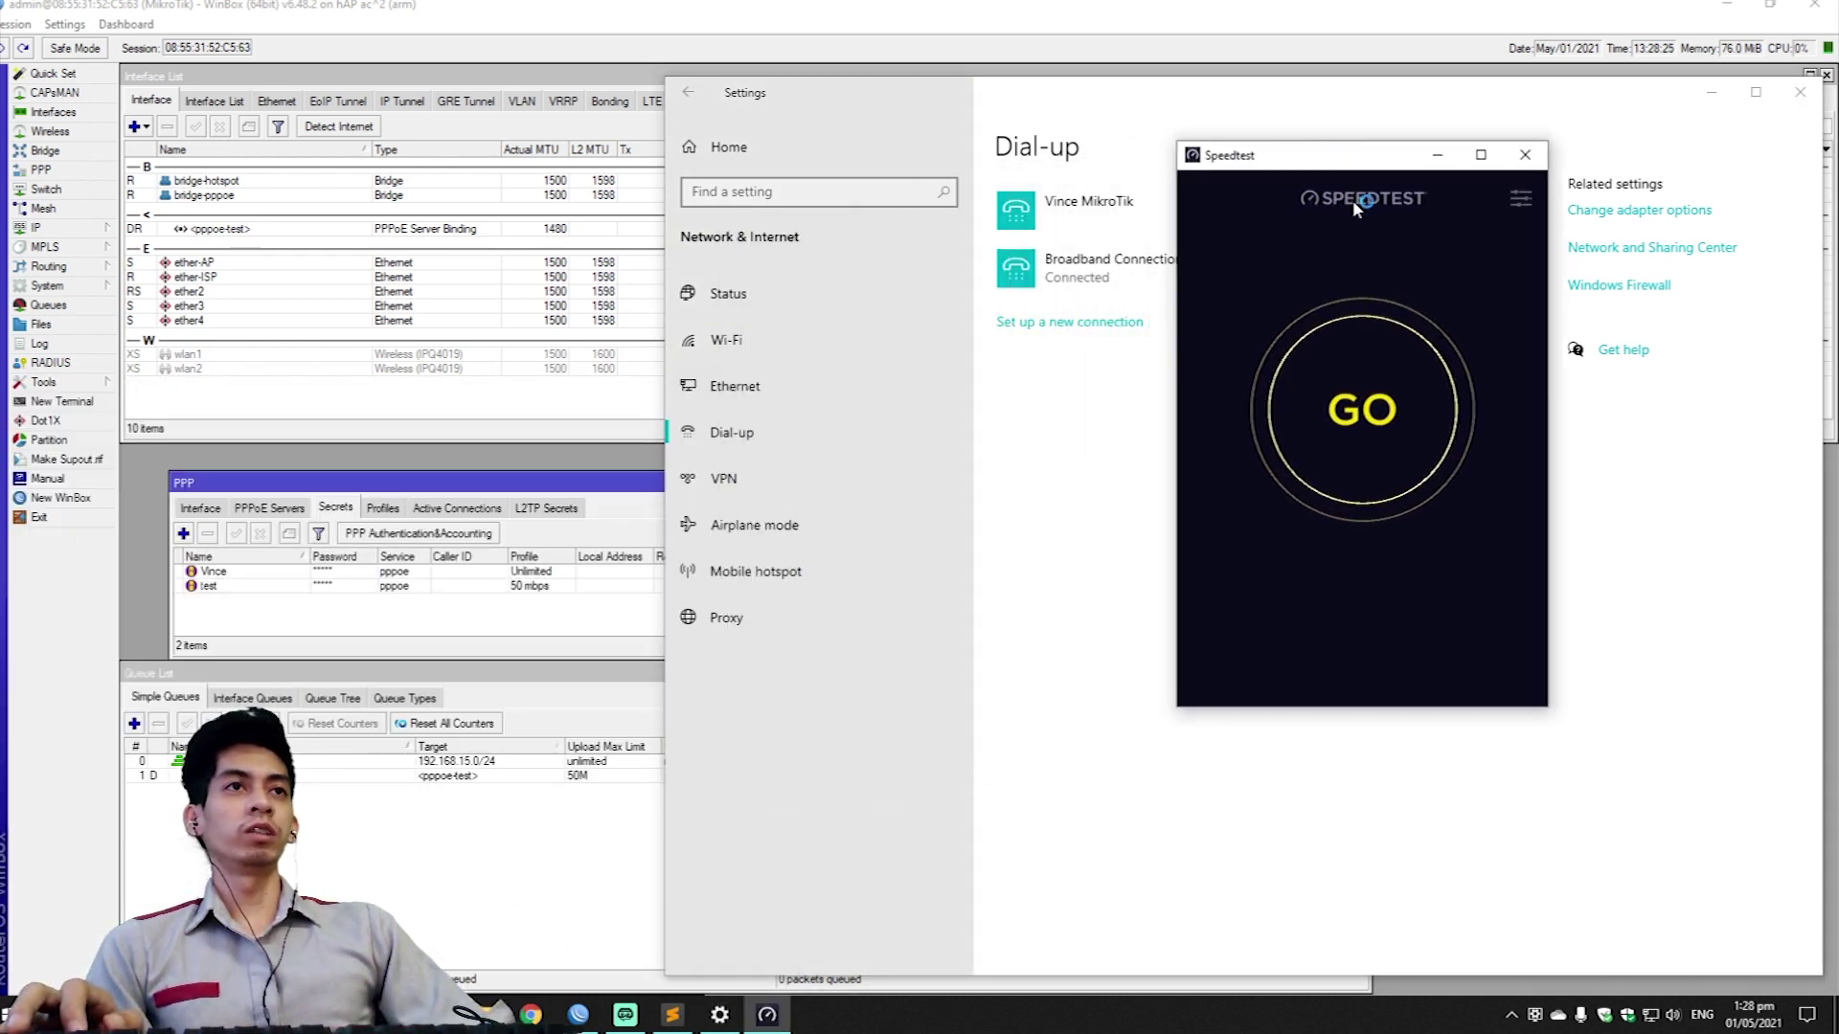
left_click(1434, 446)
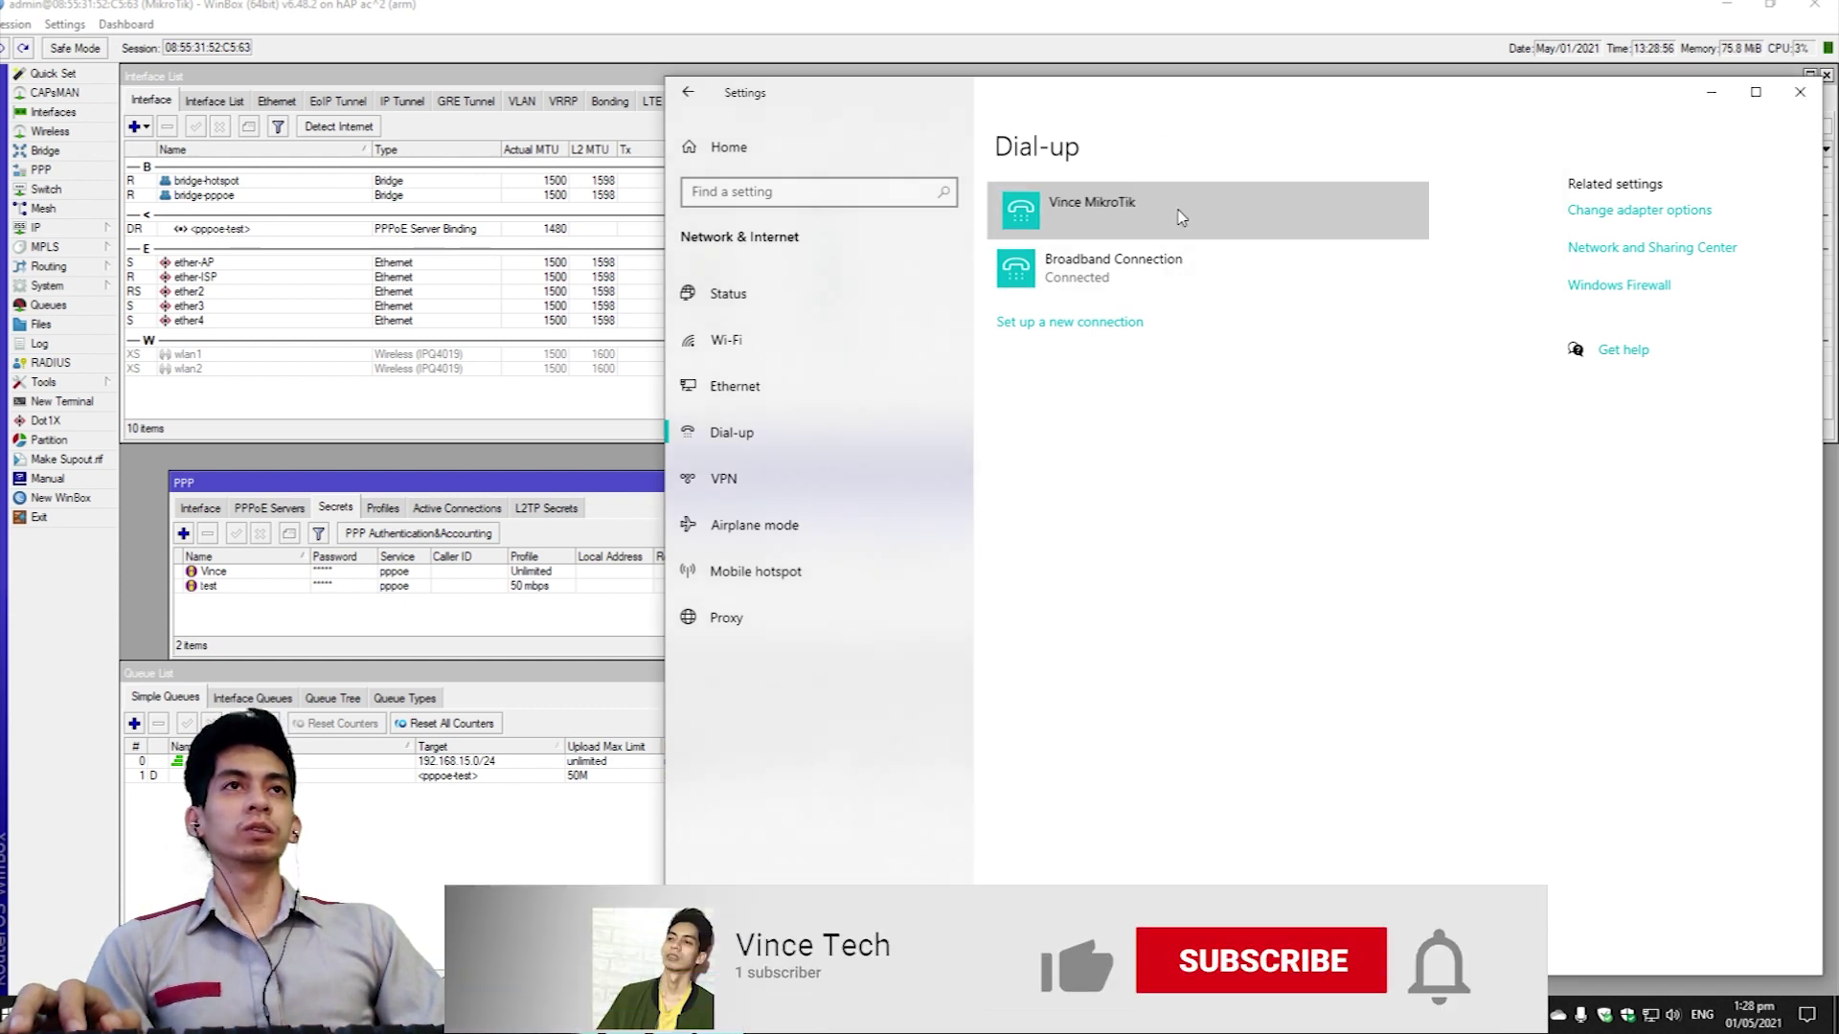
Disconnect Broadband Connection, then select the other dial-up entry and connect it.
left_click(1178, 212)
left_click(1167, 323)
left_click(1374, 329)
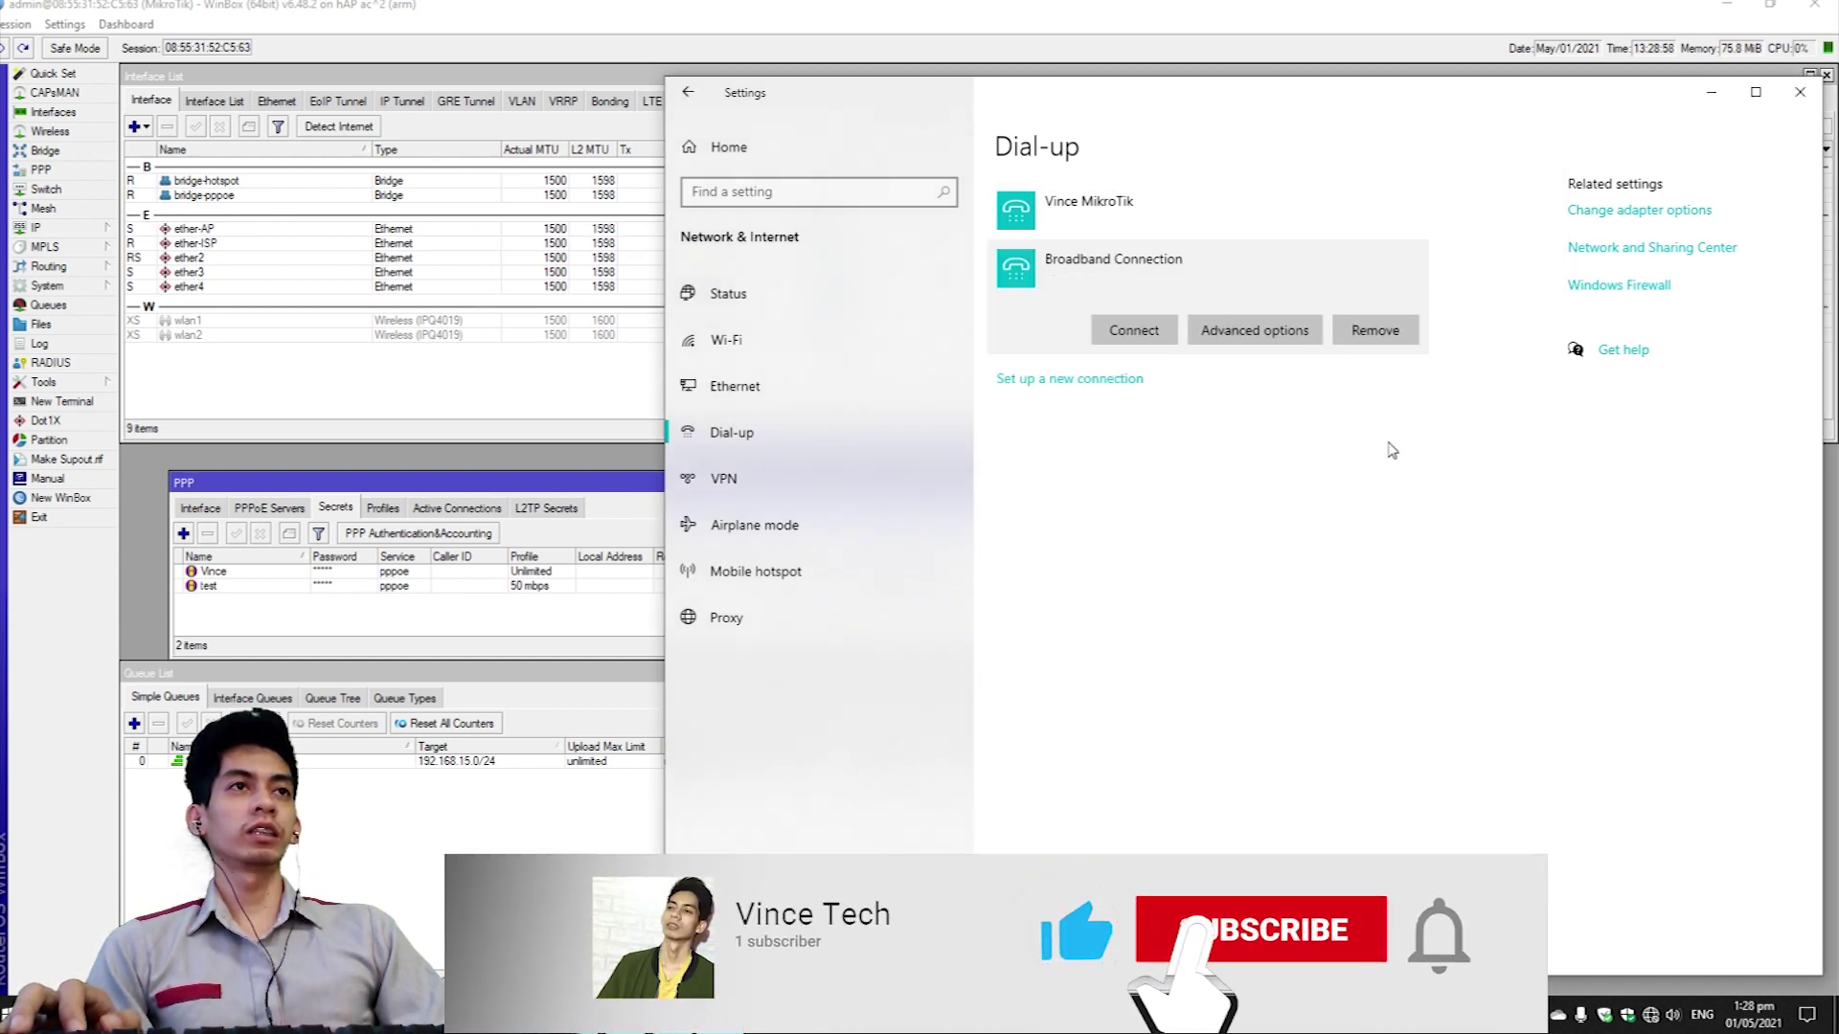
left_click(1205, 230)
left_click(1130, 272)
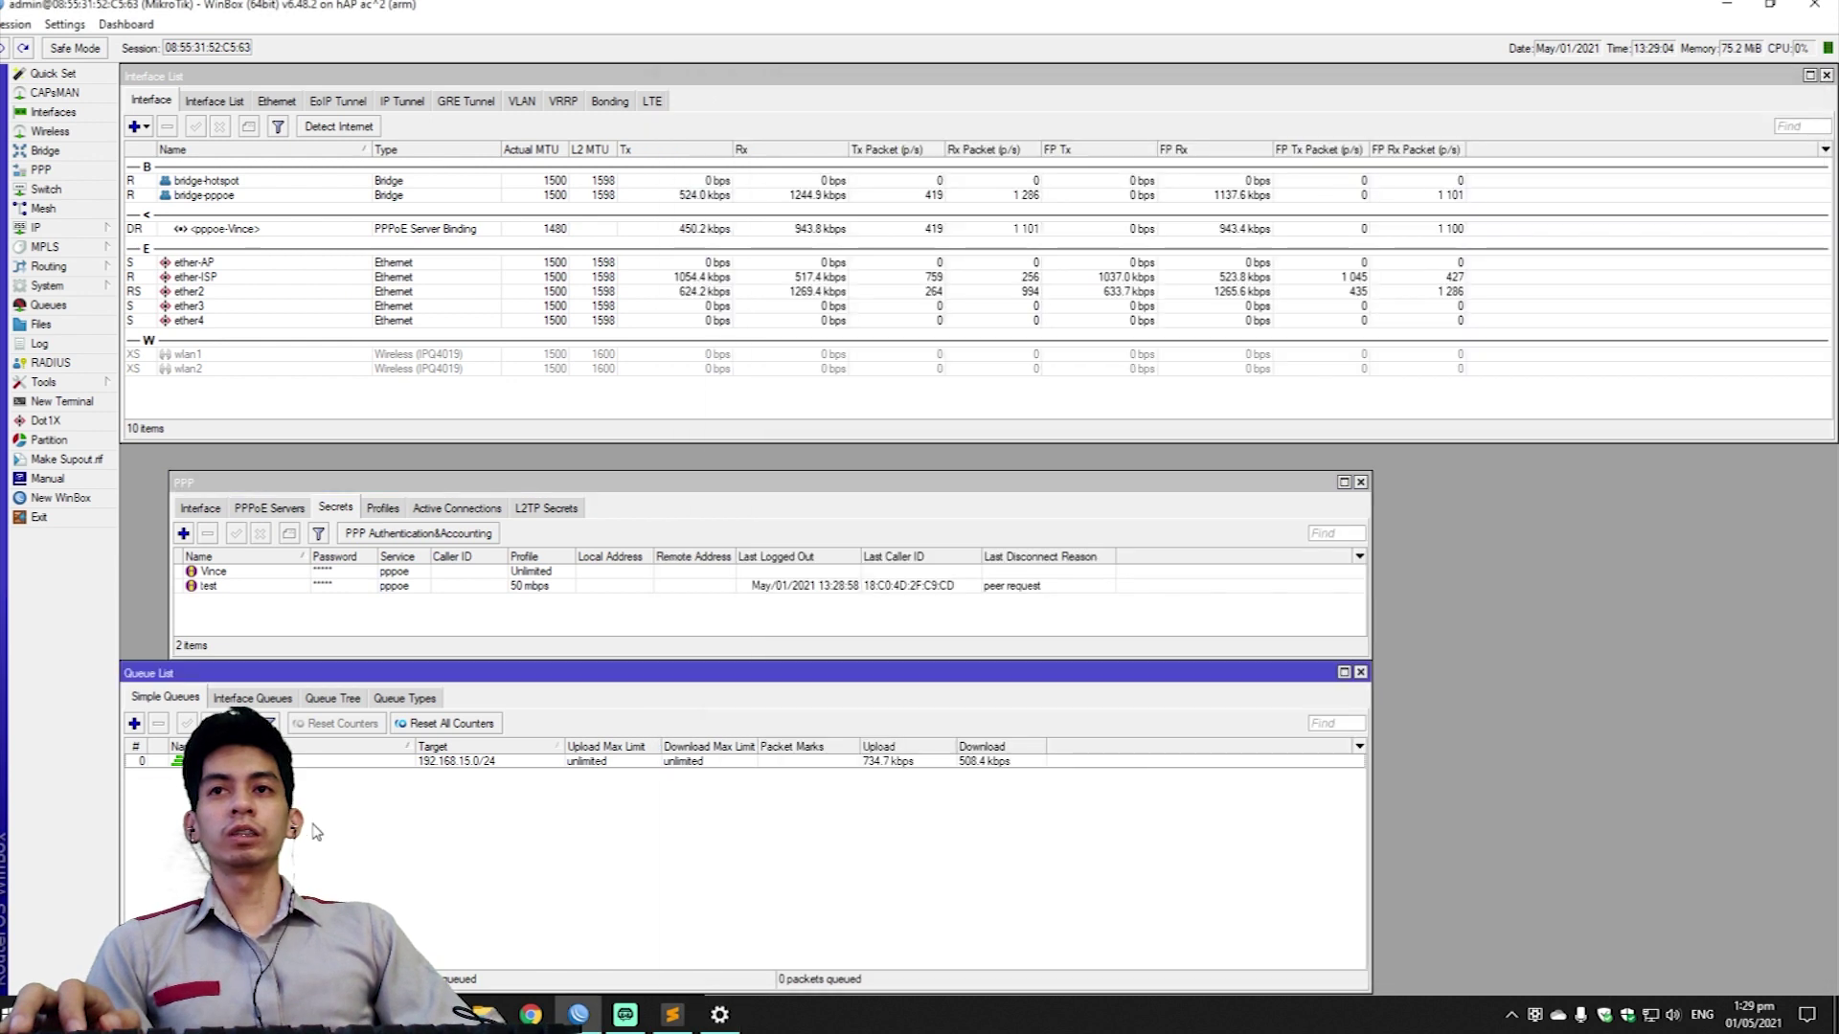
Bring WinBox forward and show the PPP Profiles tab listing 50 mbps and Unlimited.
left_click(297, 774)
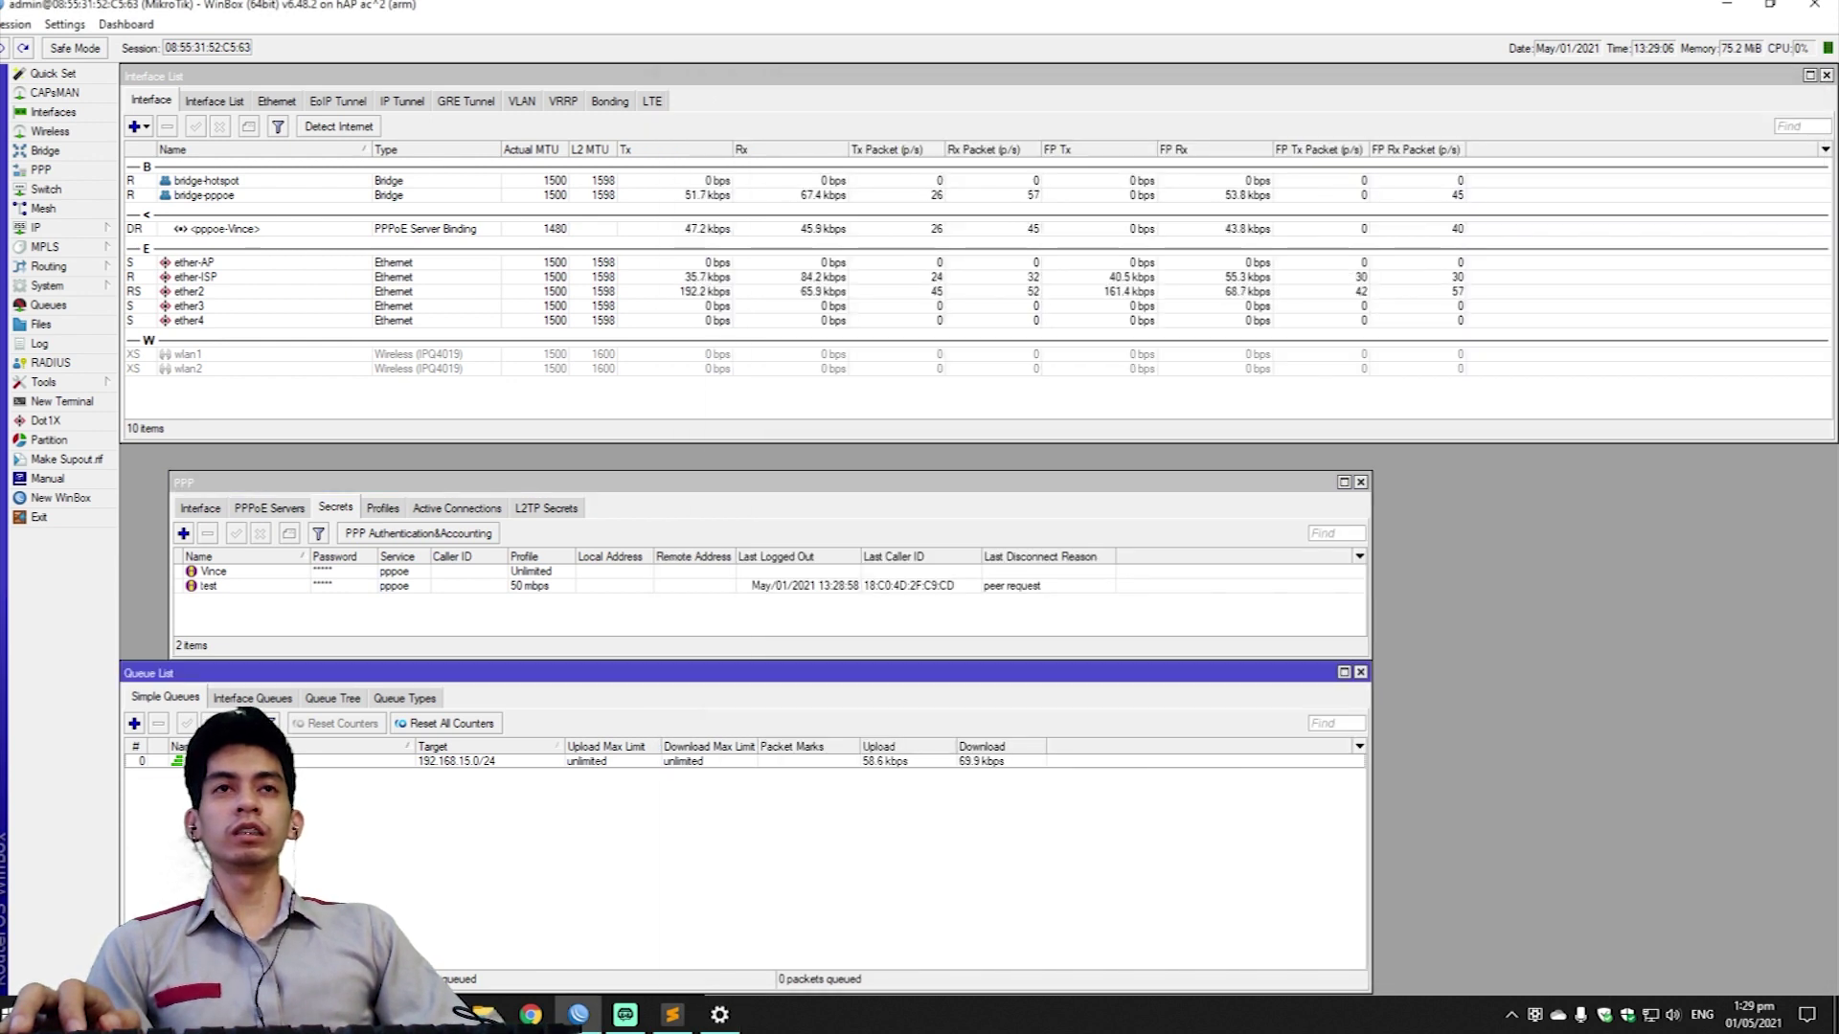
left_click(572, 623)
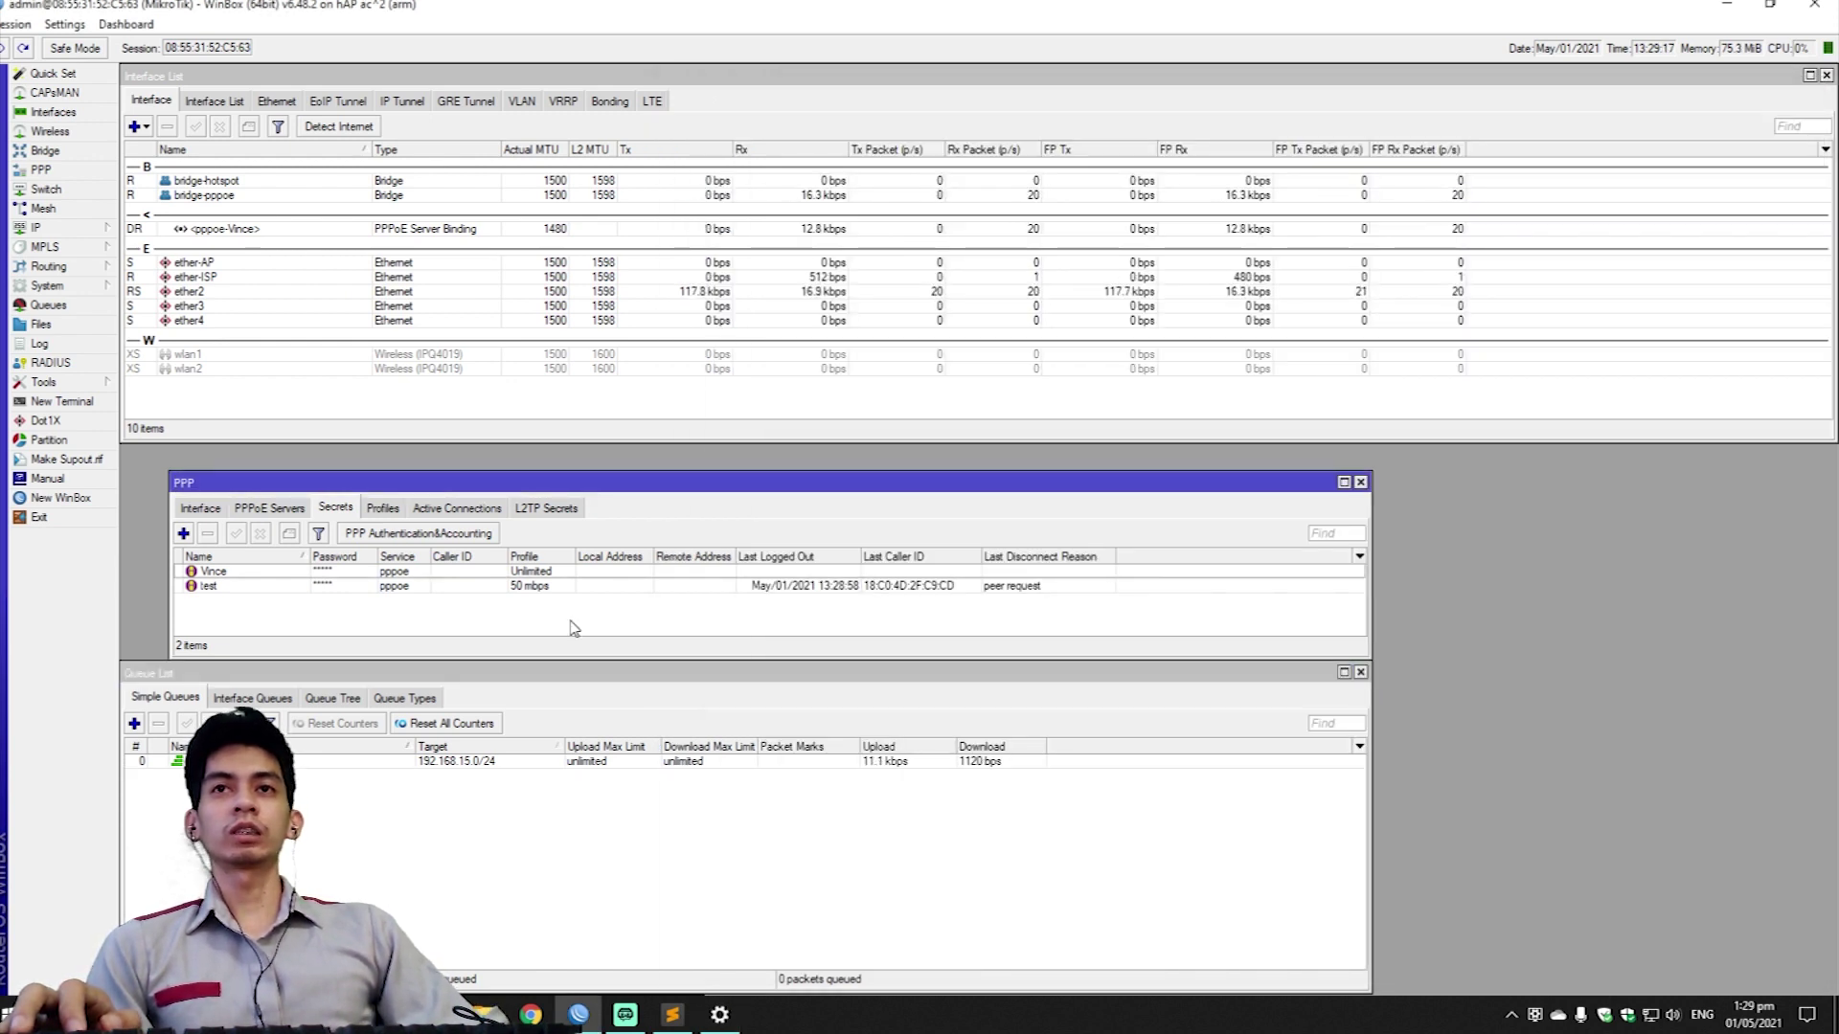
left_click(393, 509)
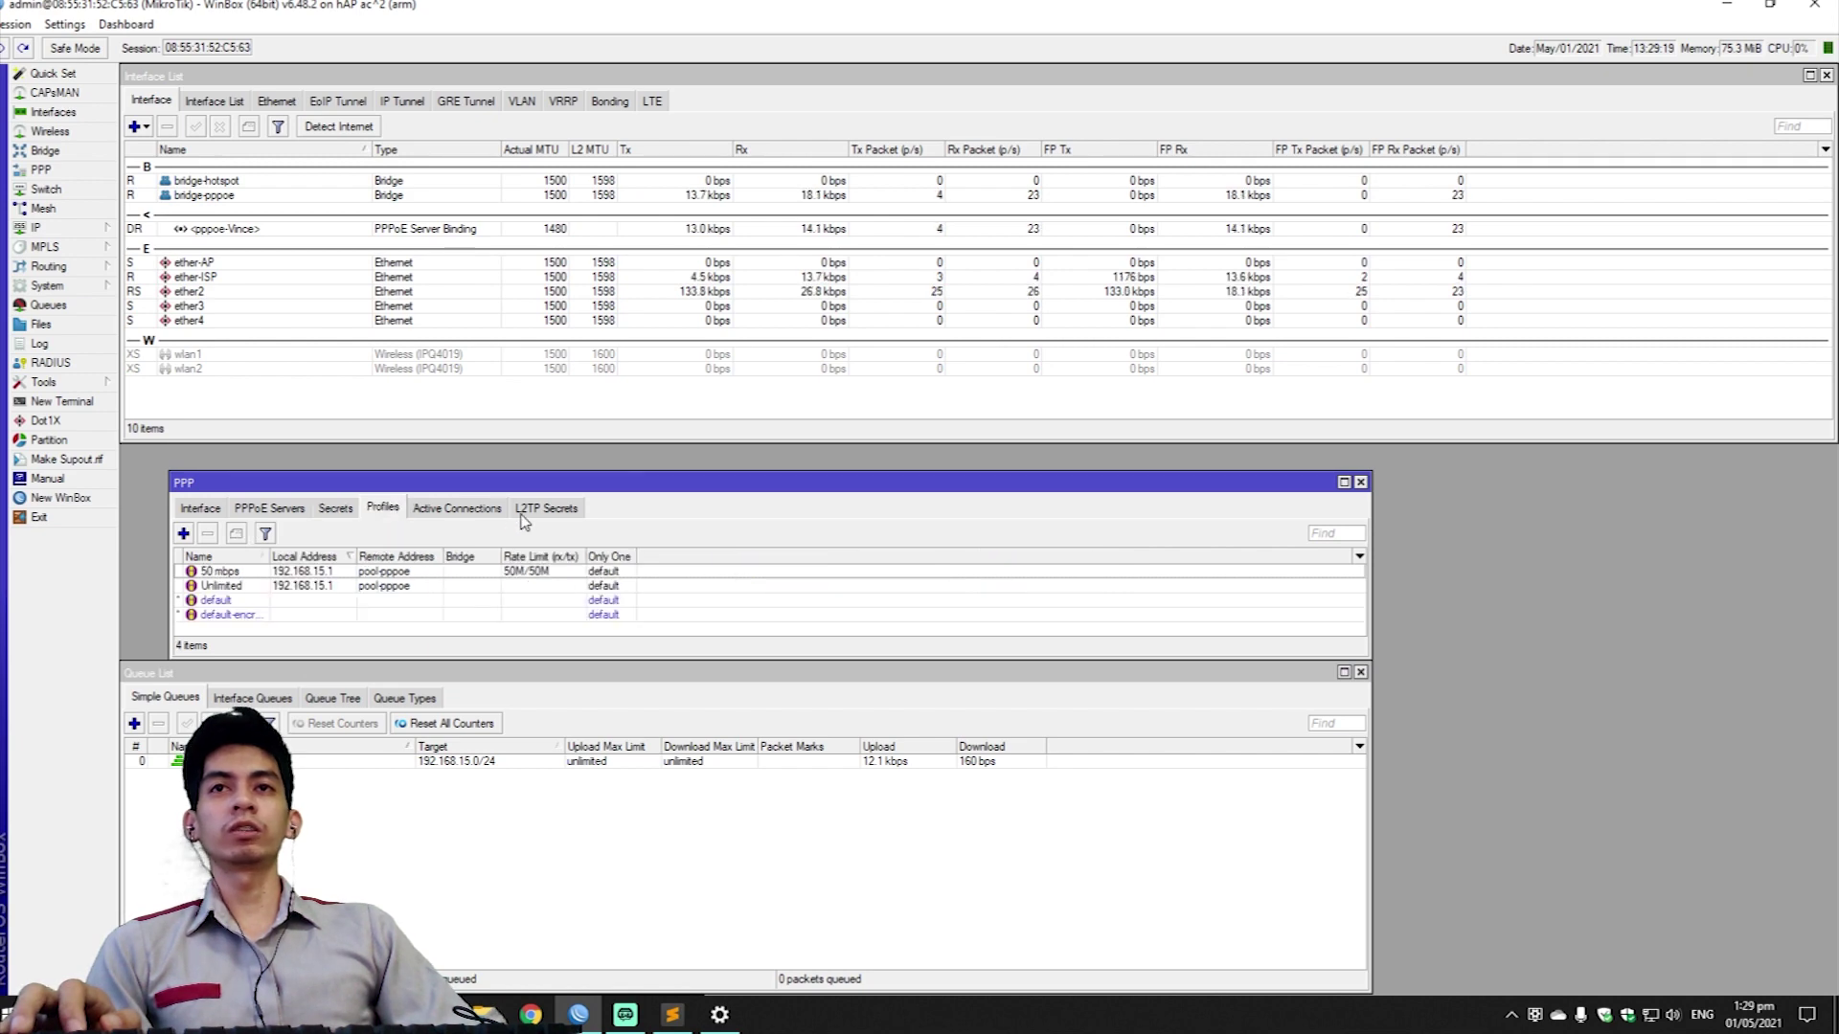